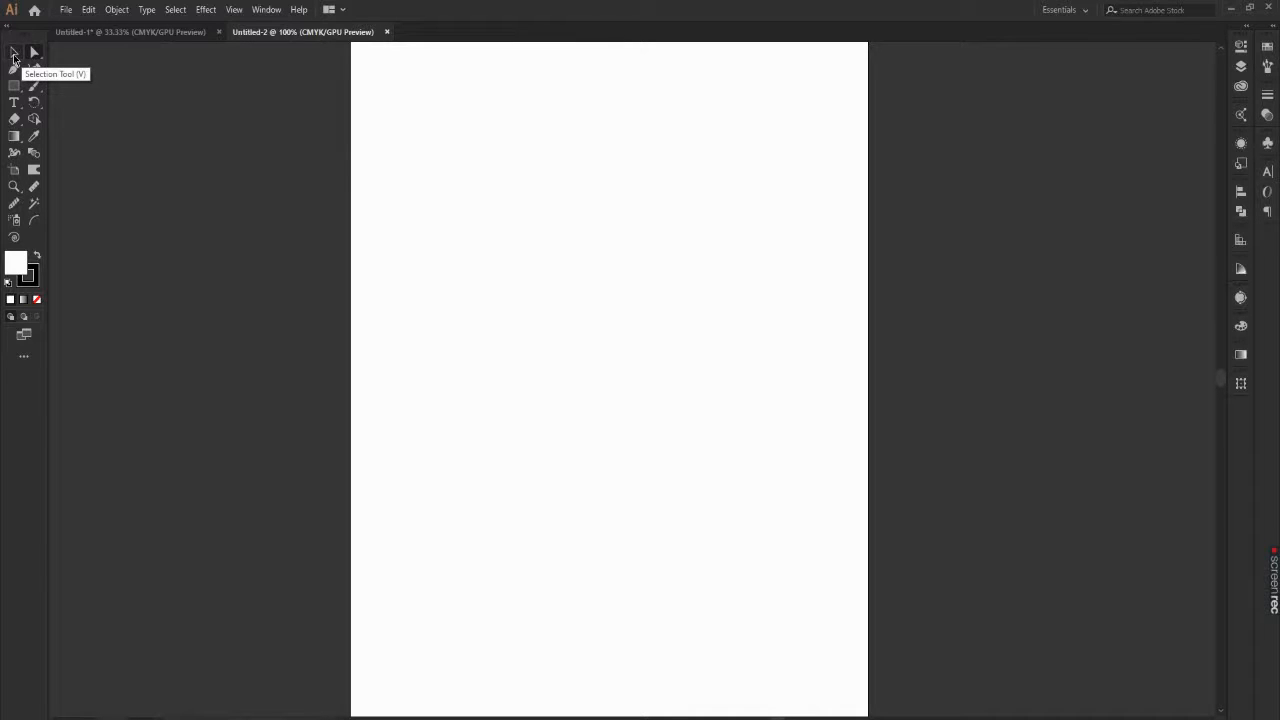
Step: Examine the finished red cube in the Untitled-1 document as the reference for the drawing
left_click(32, 54)
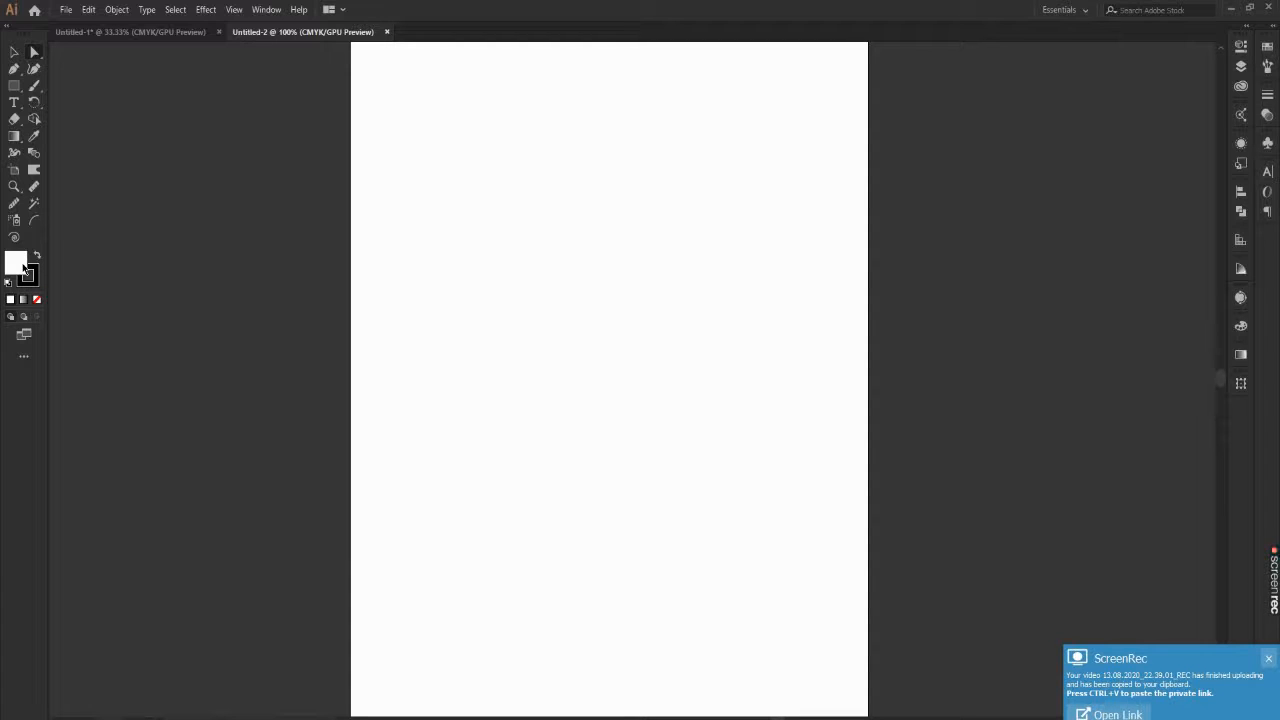
mouse_move(1277, 592)
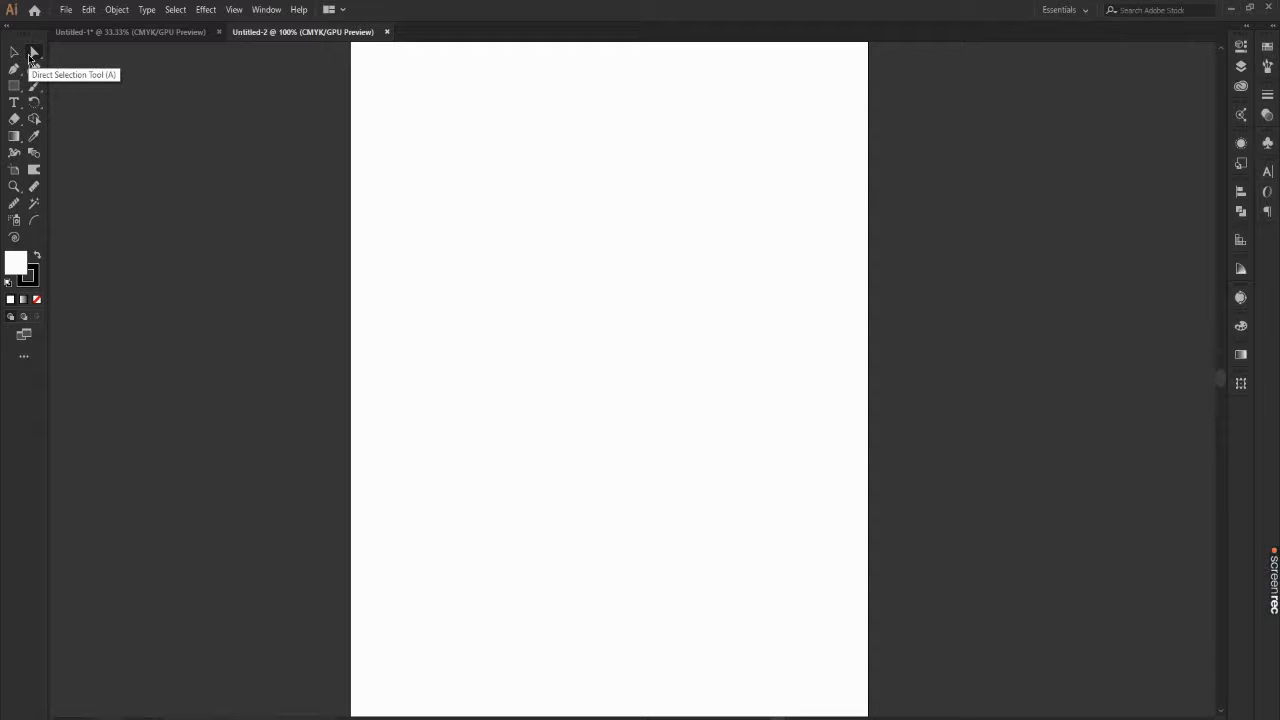
left_click(100, 34)
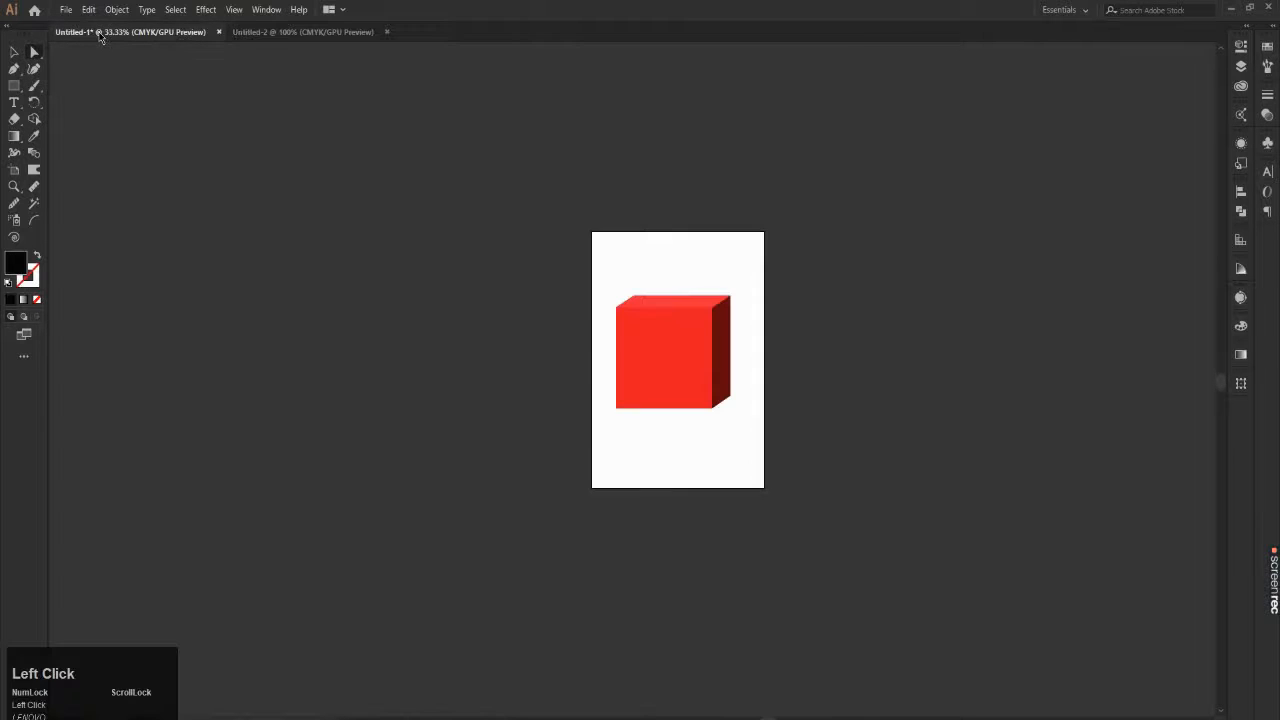
scroll(817, 400, "up", 3)
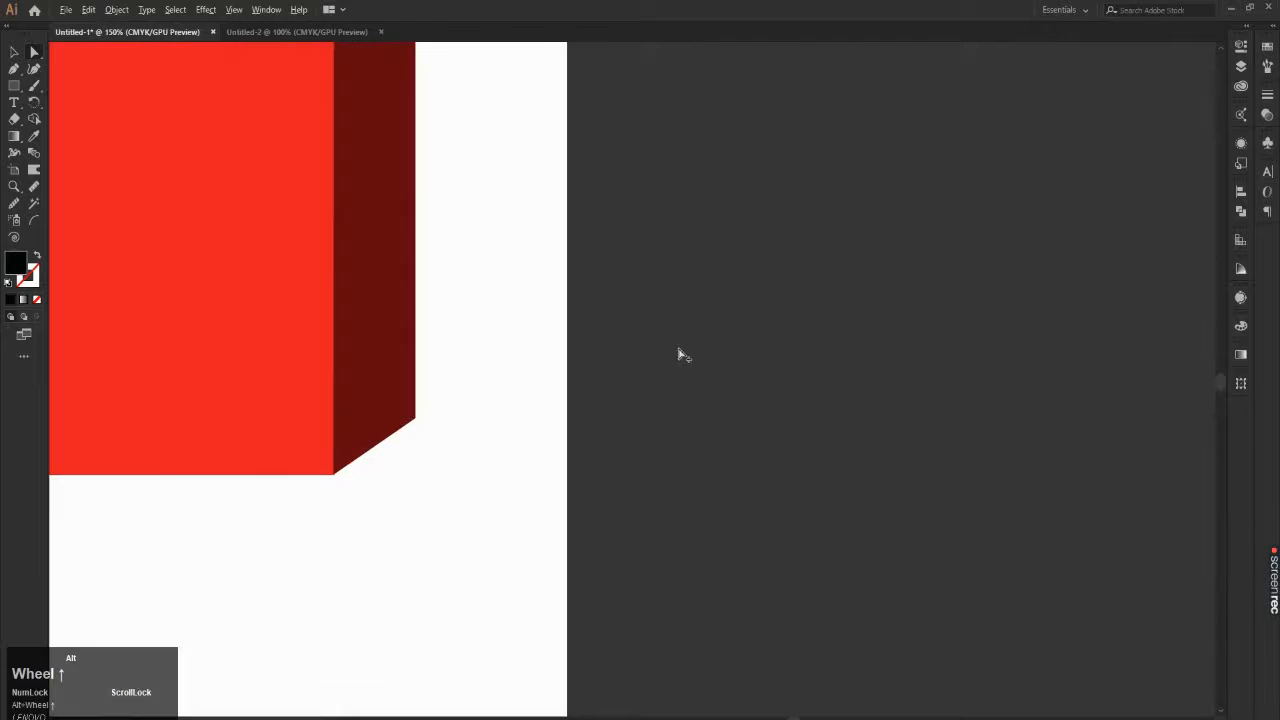
scroll(677, 354, "down", 1)
scroll(511, 271, "down", 1)
scroll(274, 109, "up", 2)
scroll(283, 114, "down", 1)
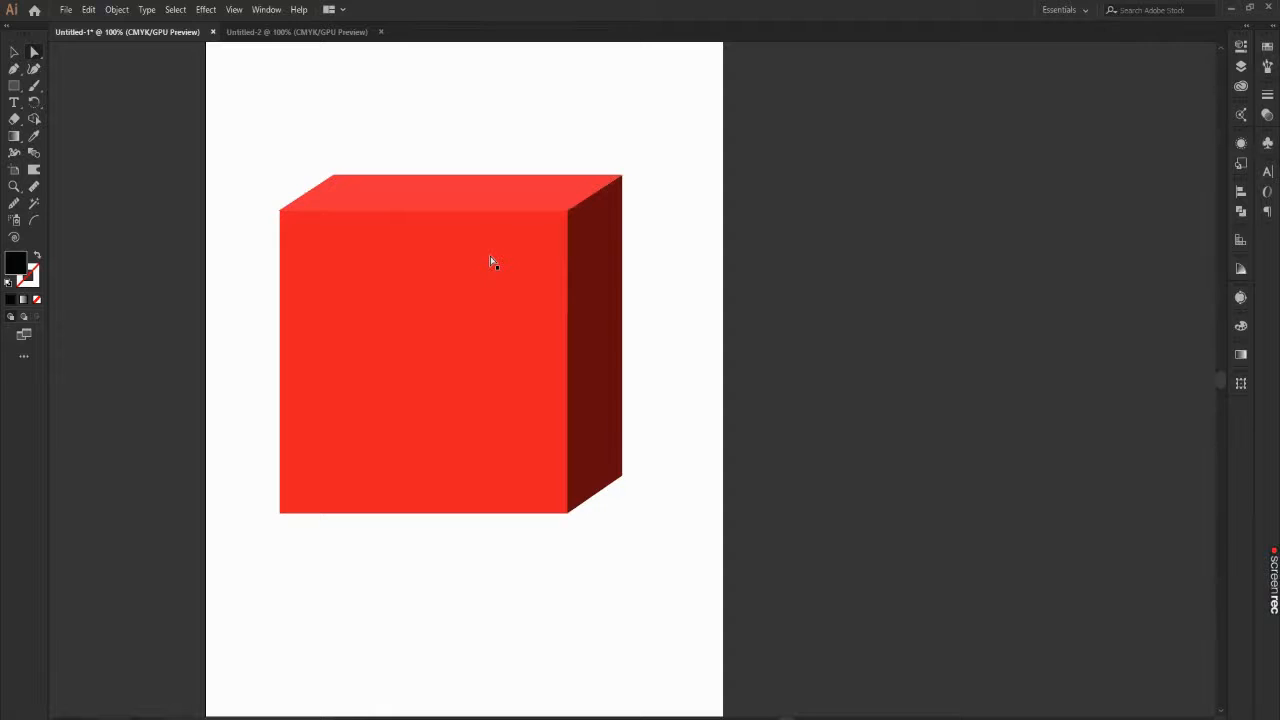
left_click(34, 52)
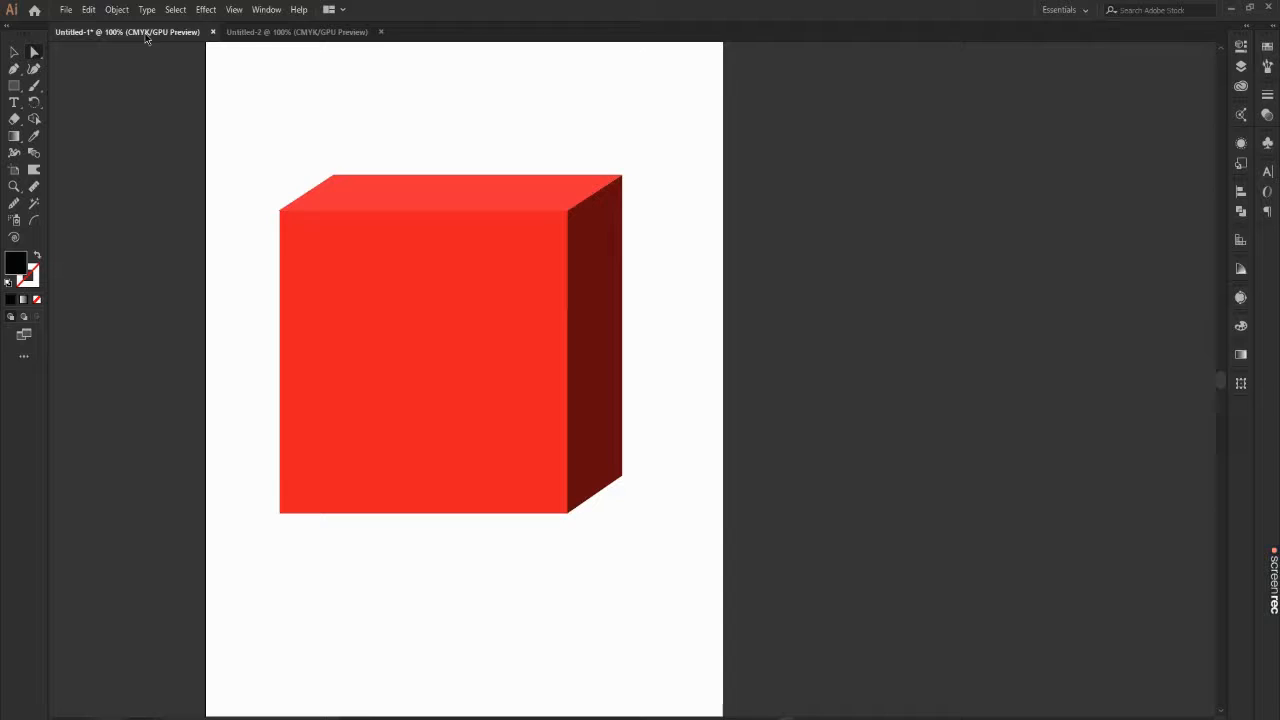
Step: Draw a near-square rectangle with no fill and a black stroke on the Untitled-2 artboard
left_click(248, 33)
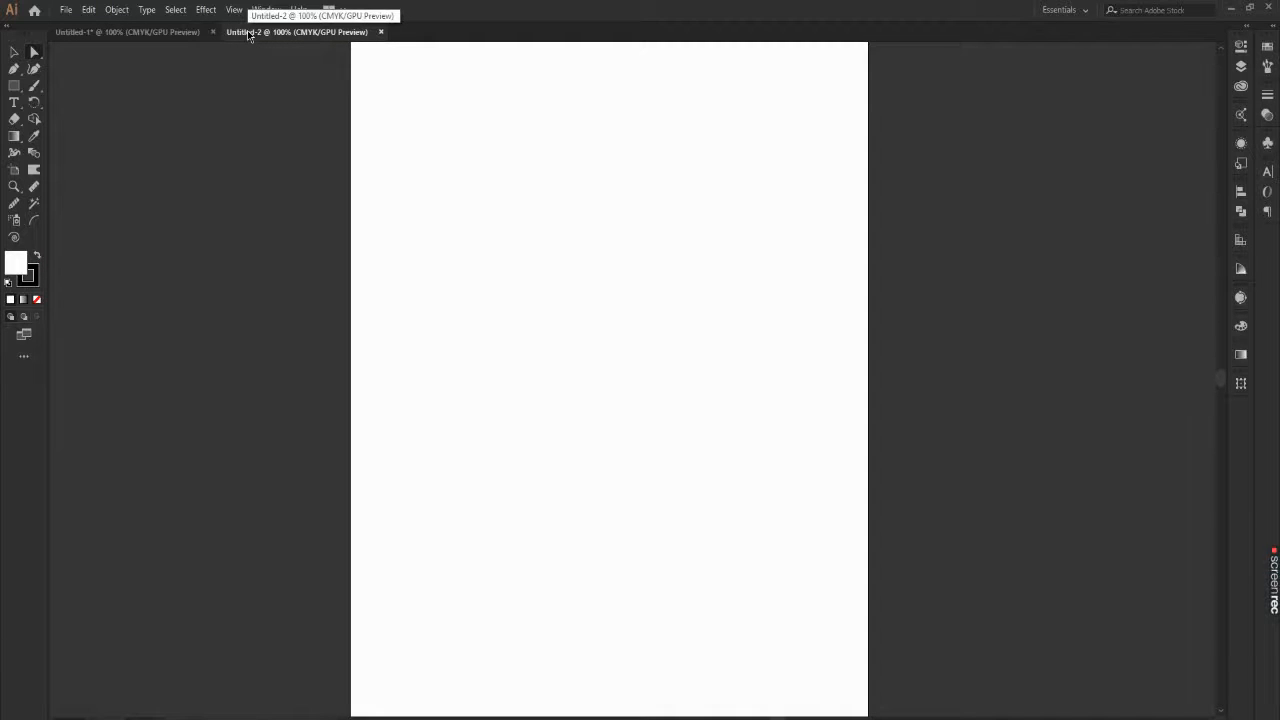
scroll(566, 329, "down", 2)
scroll(600, 332, "up", 2)
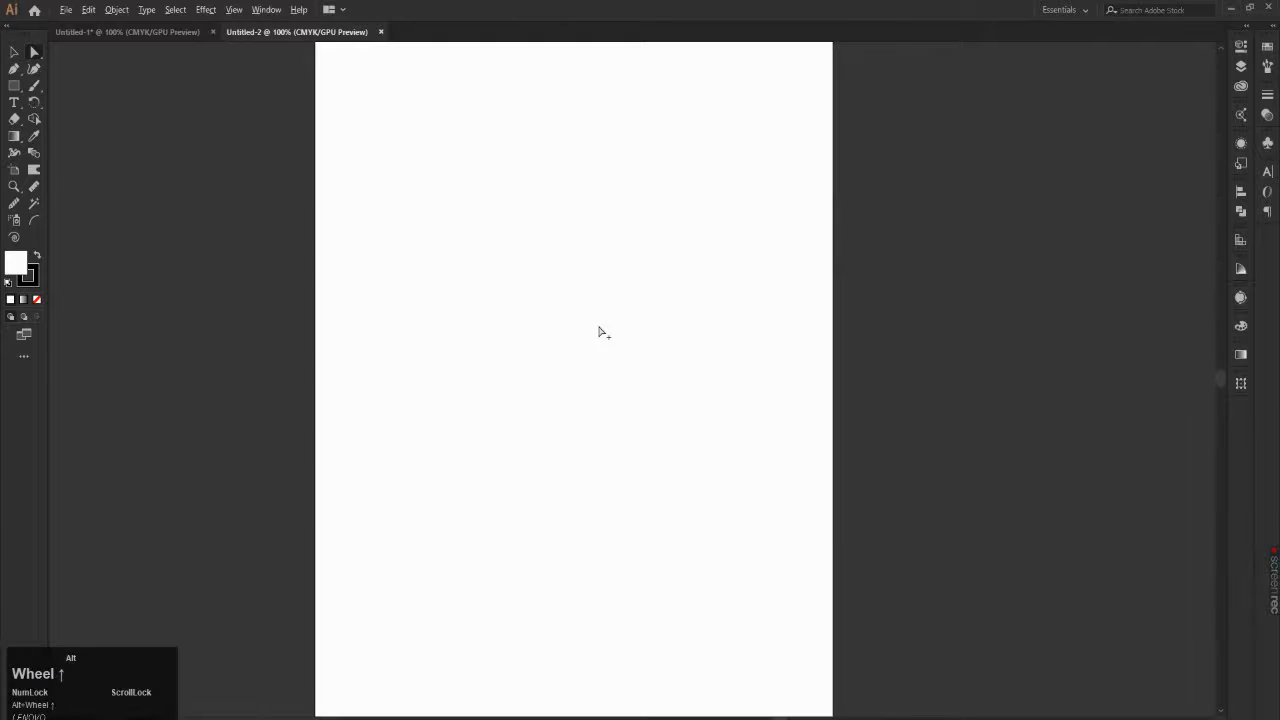
scroll(600, 332, "up", 1)
scroll(585, 320, "up", 1)
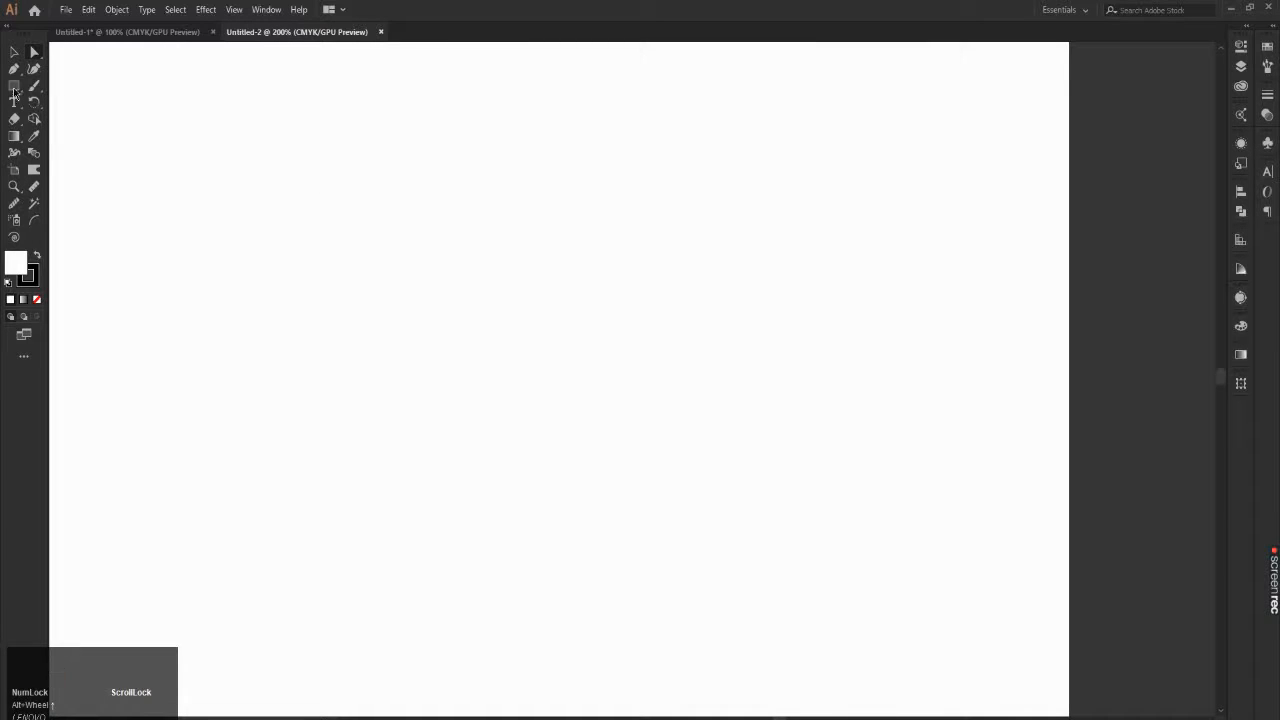
left_click(14, 89)
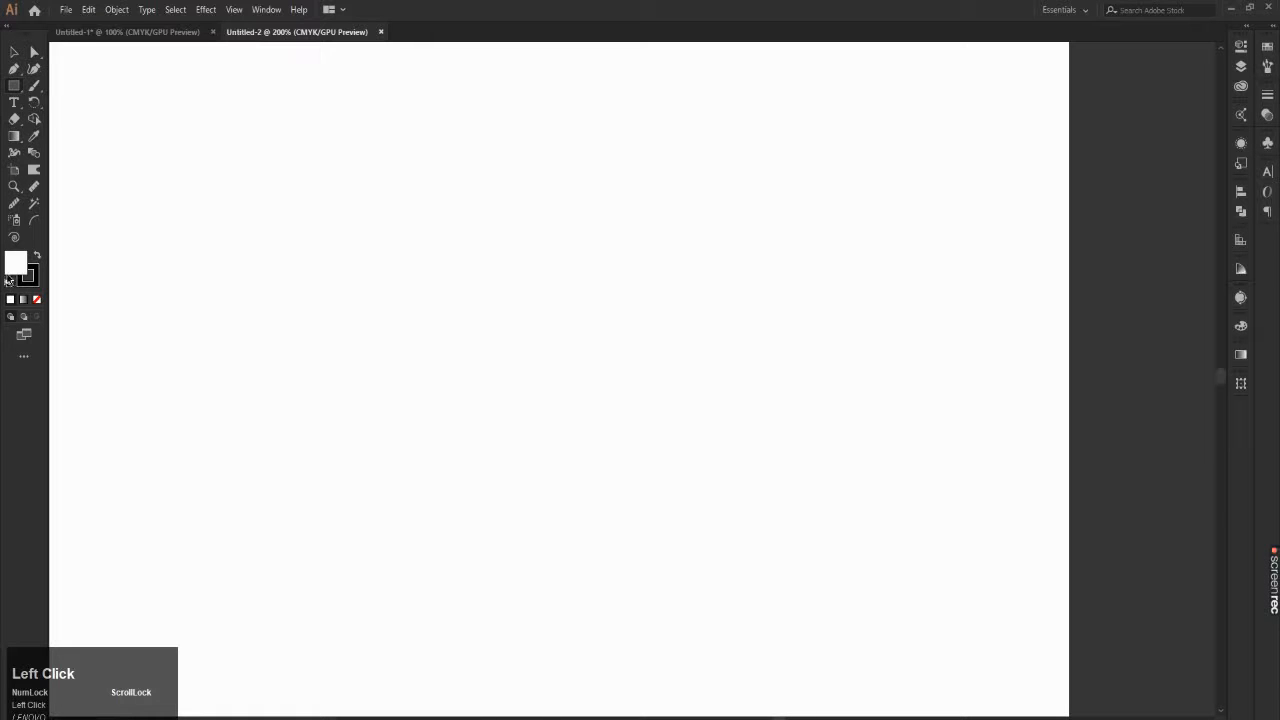
left_click(32, 282)
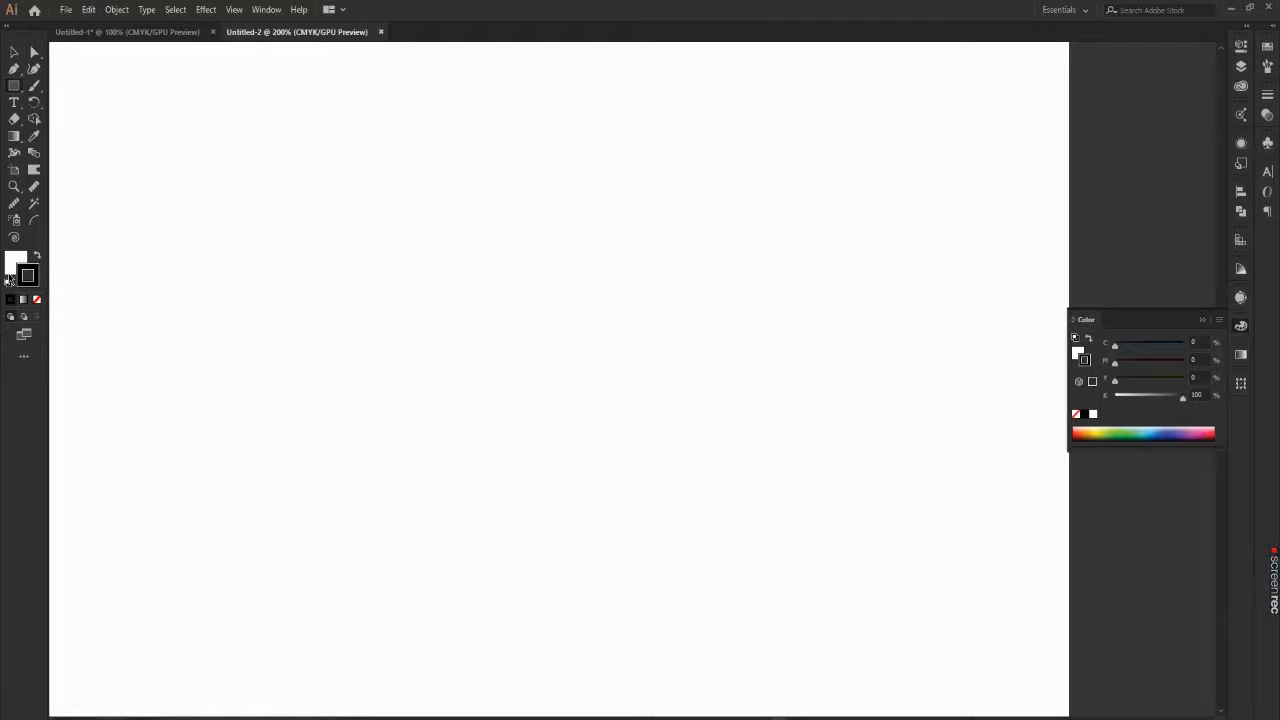
left_click(10, 279)
left_click(36, 299)
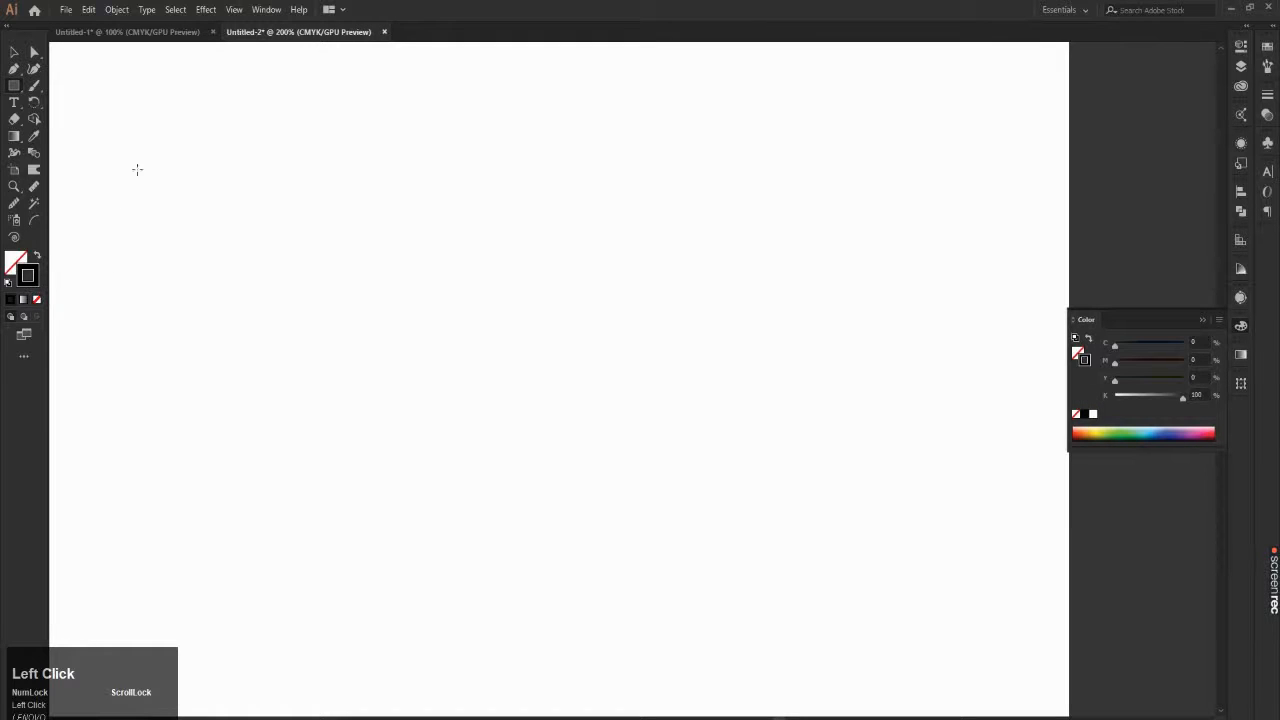
left_click_drag(149, 155, 451, 470)
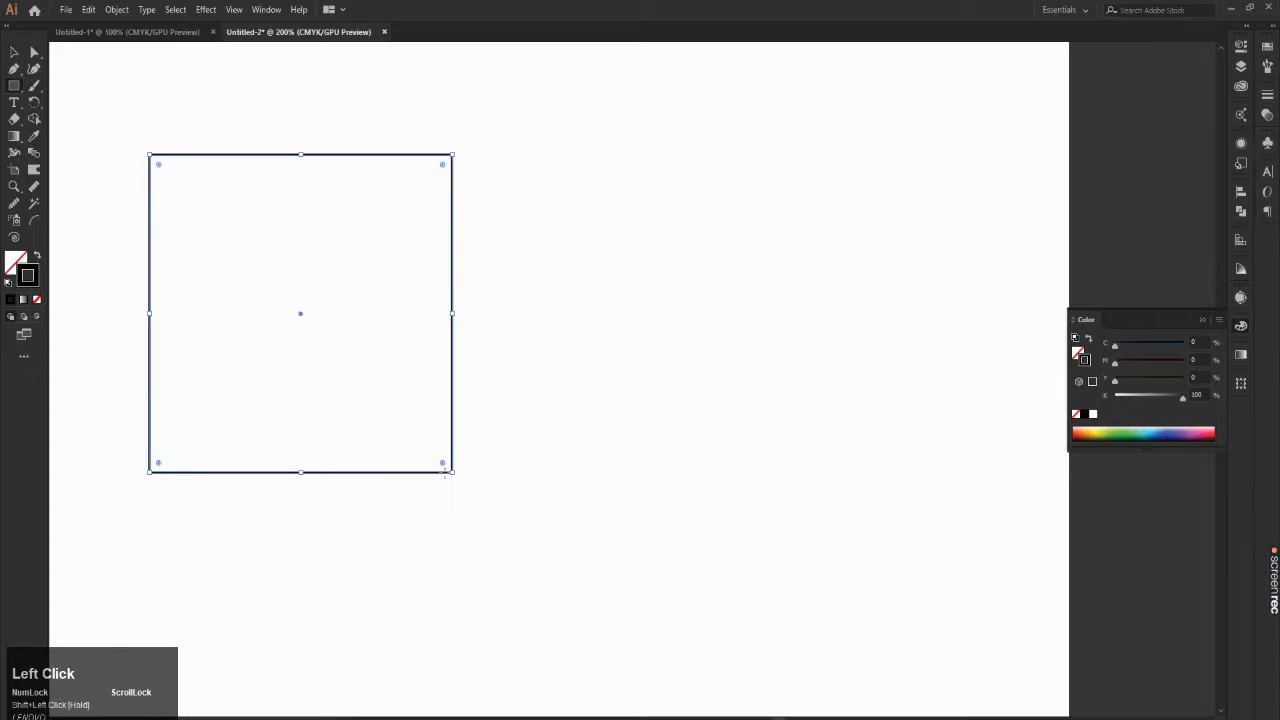
left_click(13, 54)
left_click(334, 118)
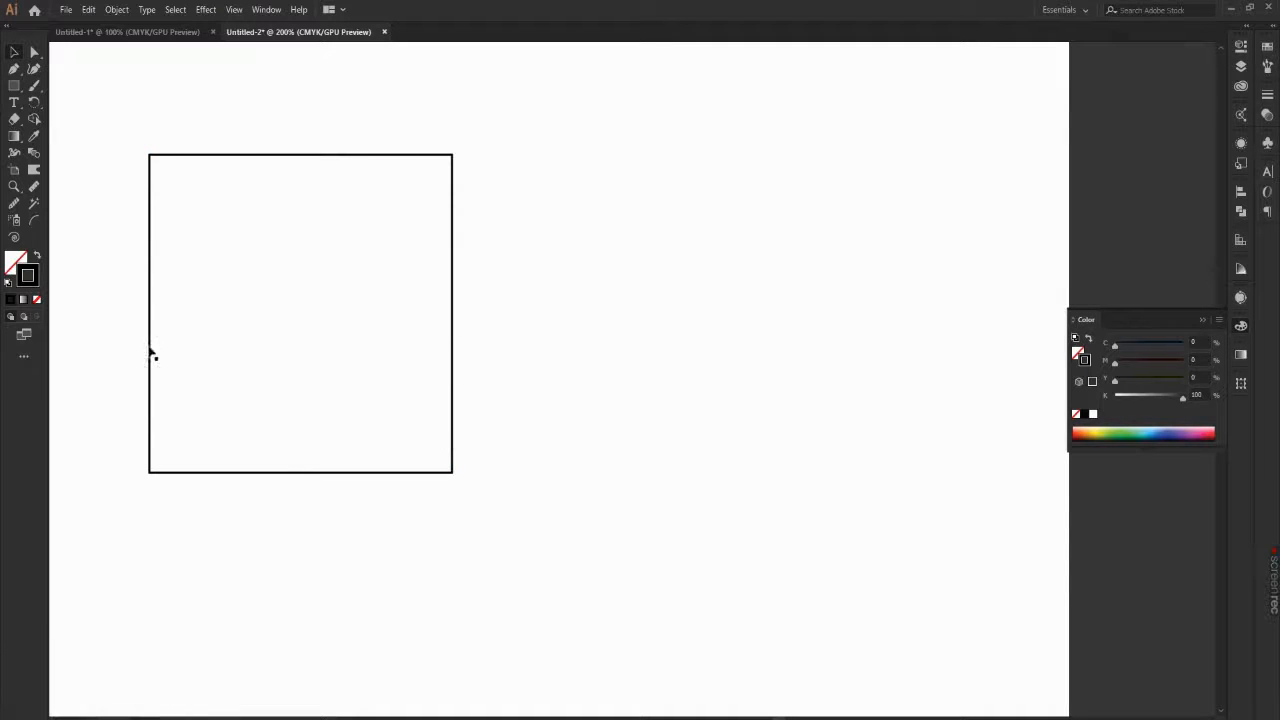
Step: Fill the square with white
left_click(390, 157)
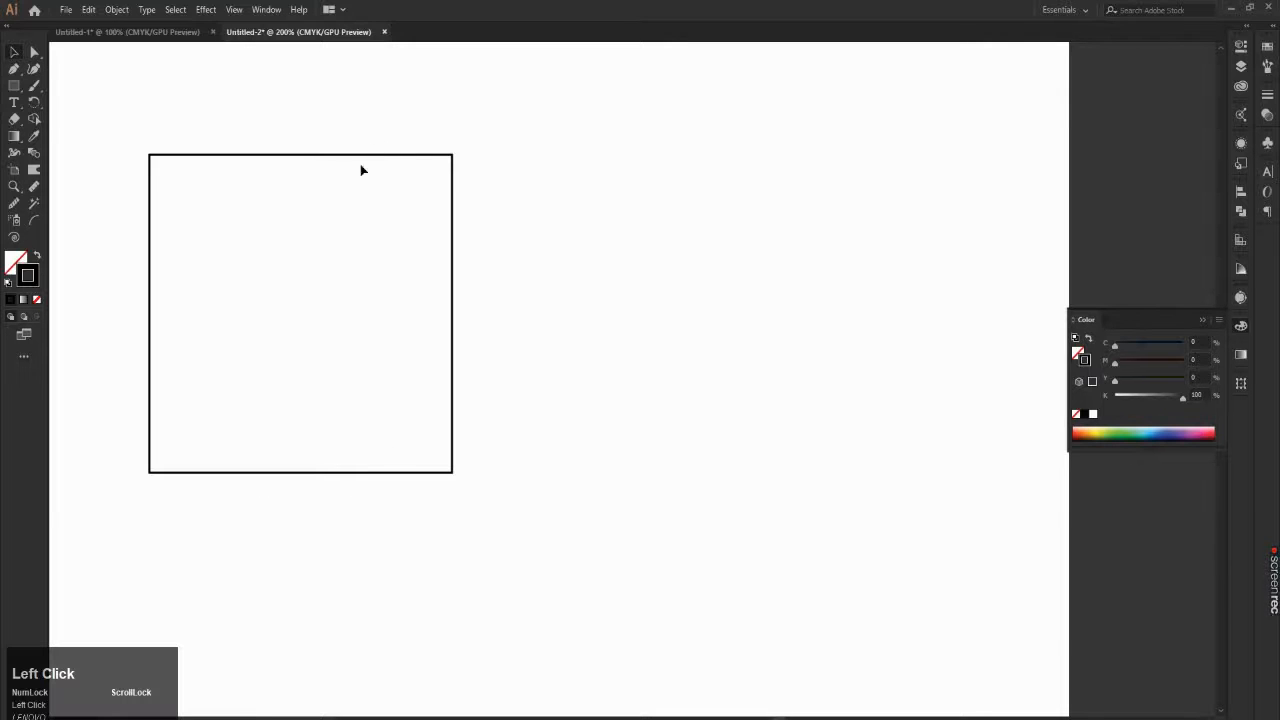
left_click(13, 261)
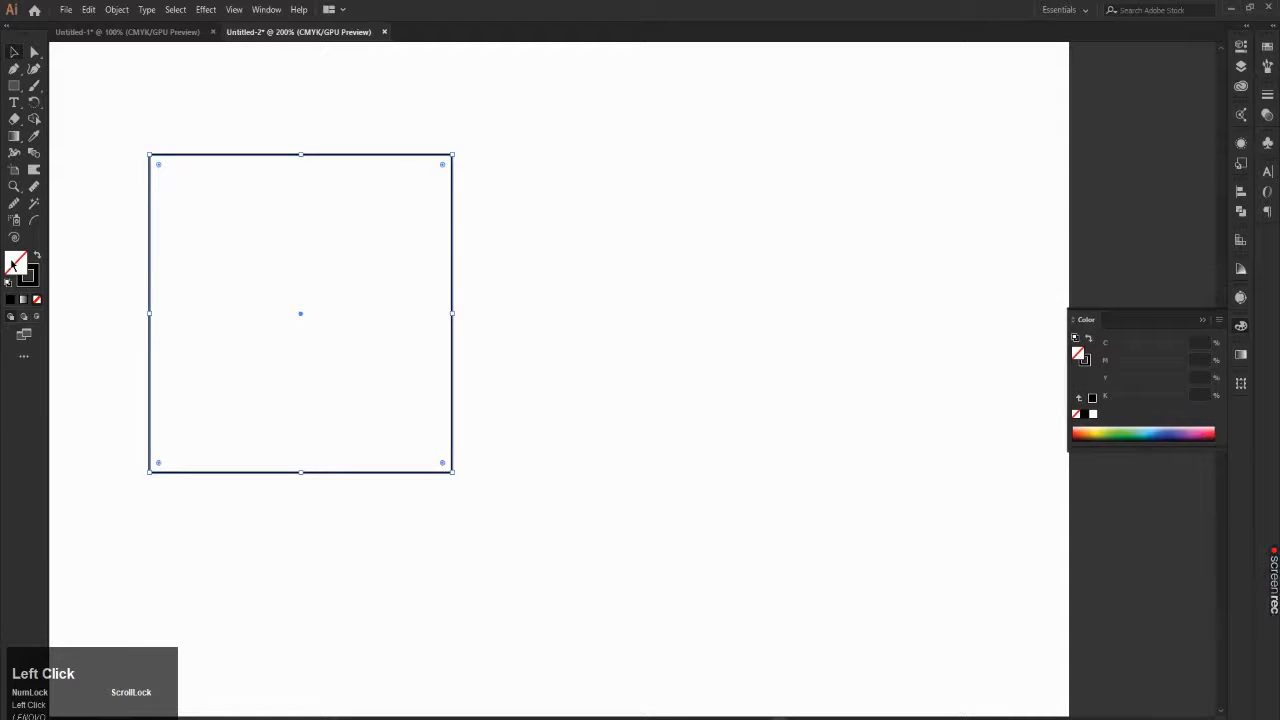
left_click(1085, 414)
left_click(1095, 415)
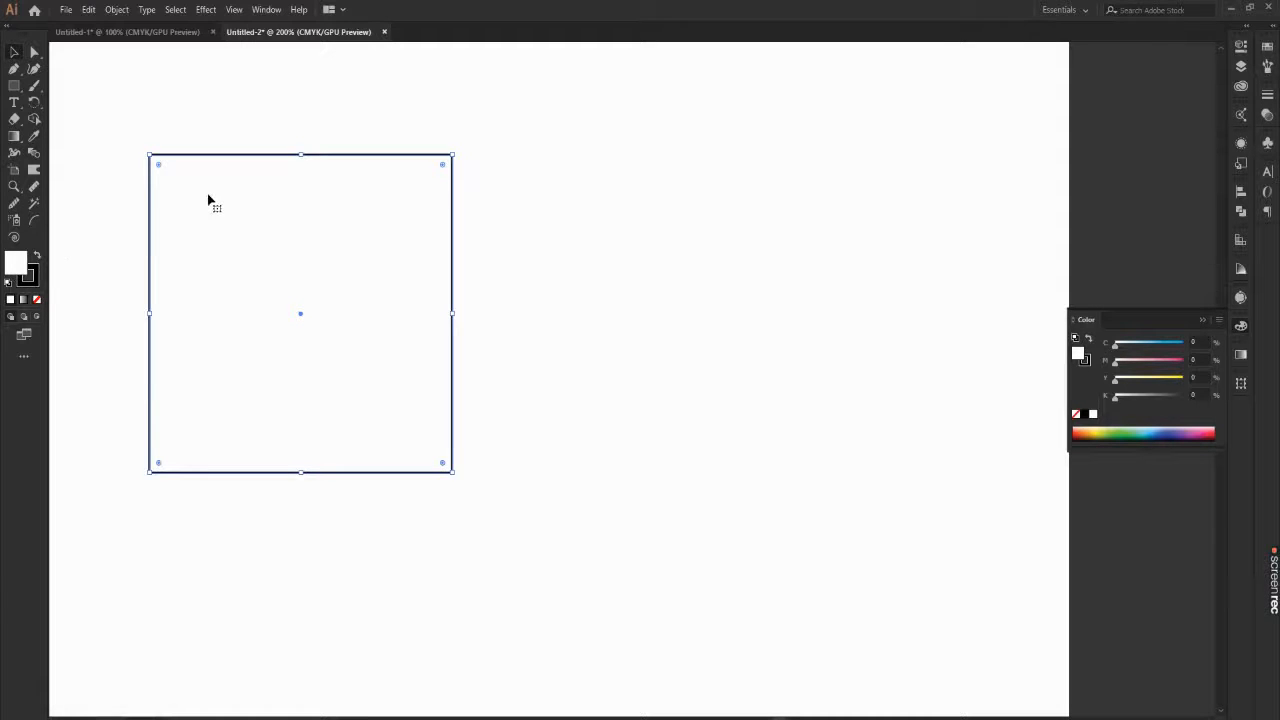
Step: Move the square off the artboard onto the dark canvas to its right
scroll(310, 248, "down", 3)
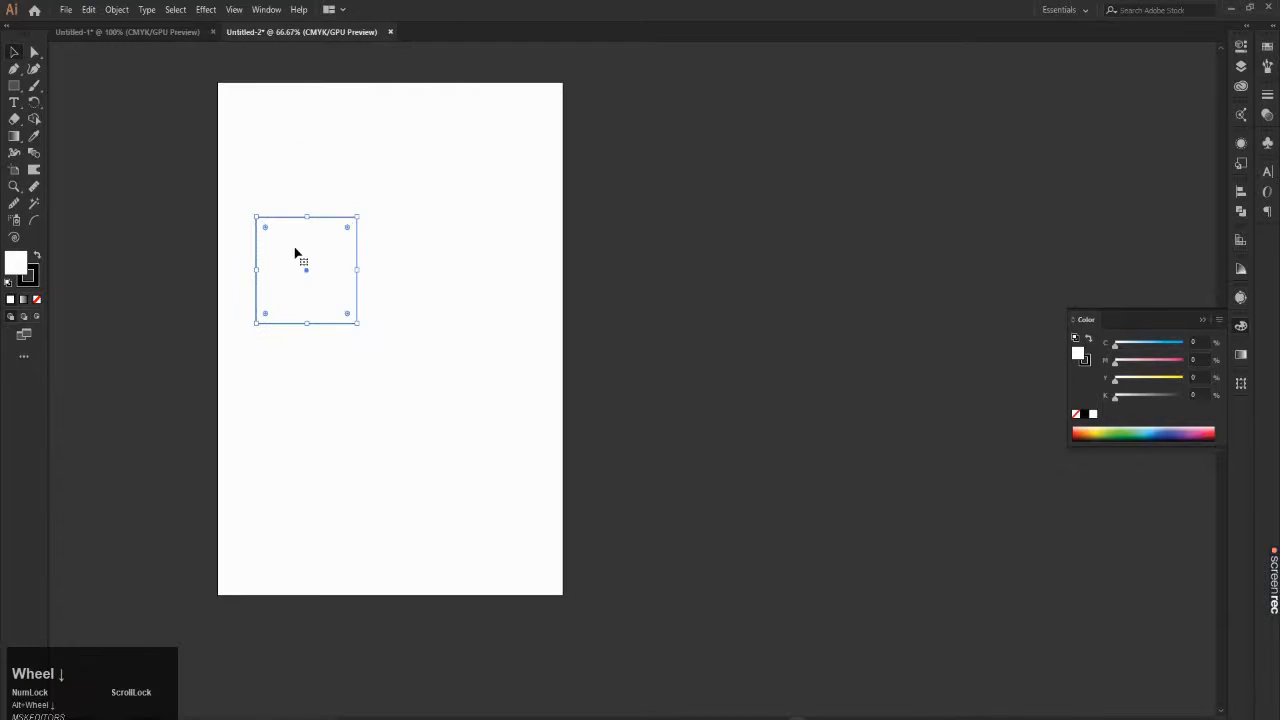
left_click_drag(297, 257, 760, 262)
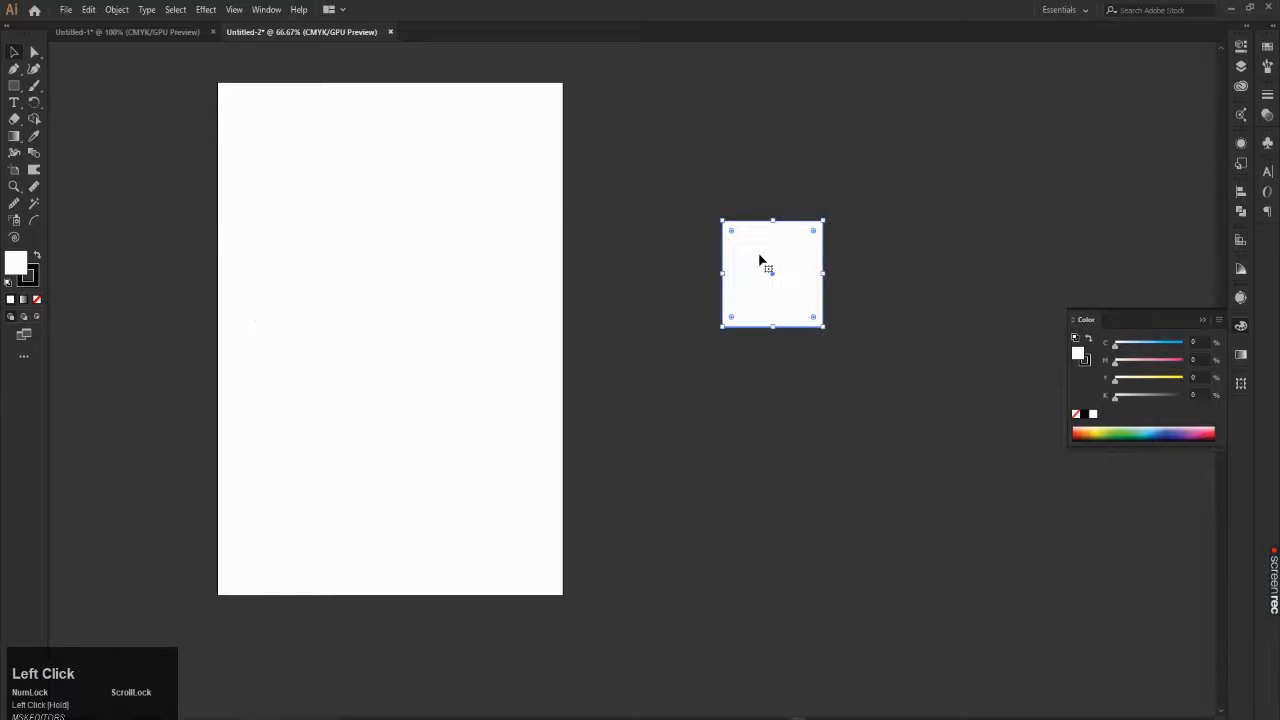
scroll(1056, 230, "up", 1)
scroll(1055, 230, "up", 1)
scroll(975, 228, "down", 1)
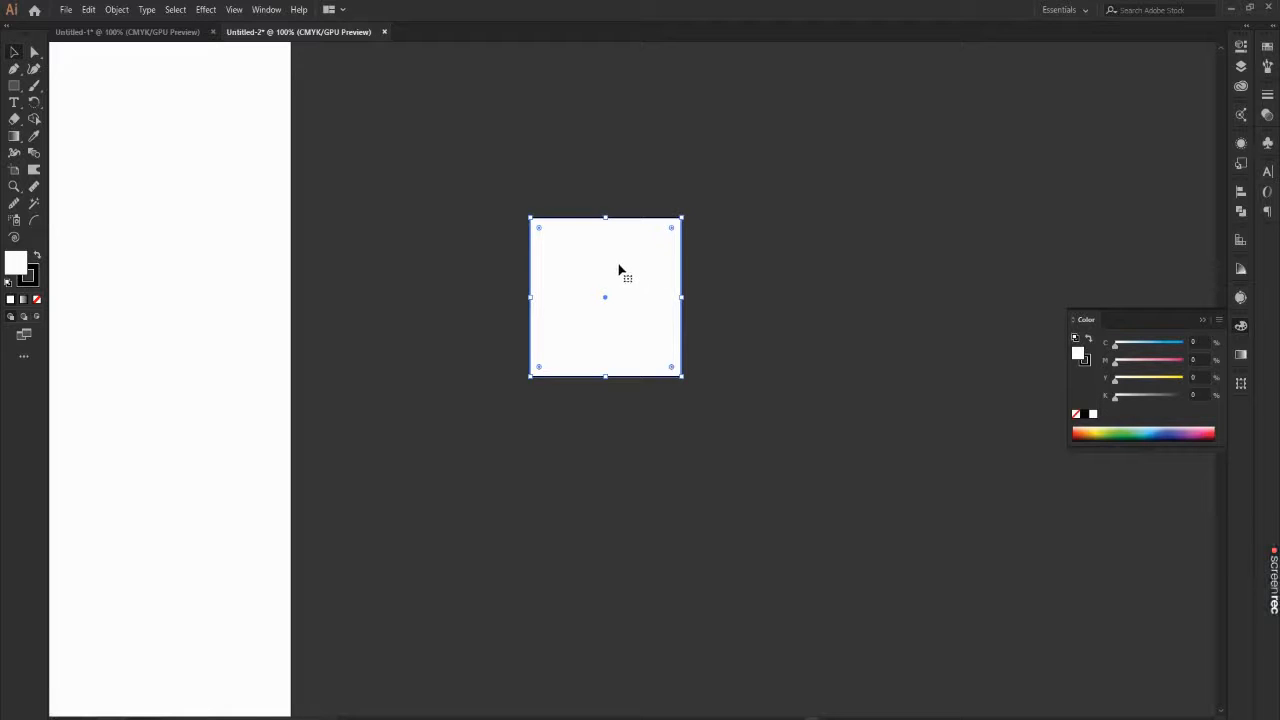
Step: Remove the square's fill and its stroke by setting both to None
left_click(37, 301)
left_click(427, 210)
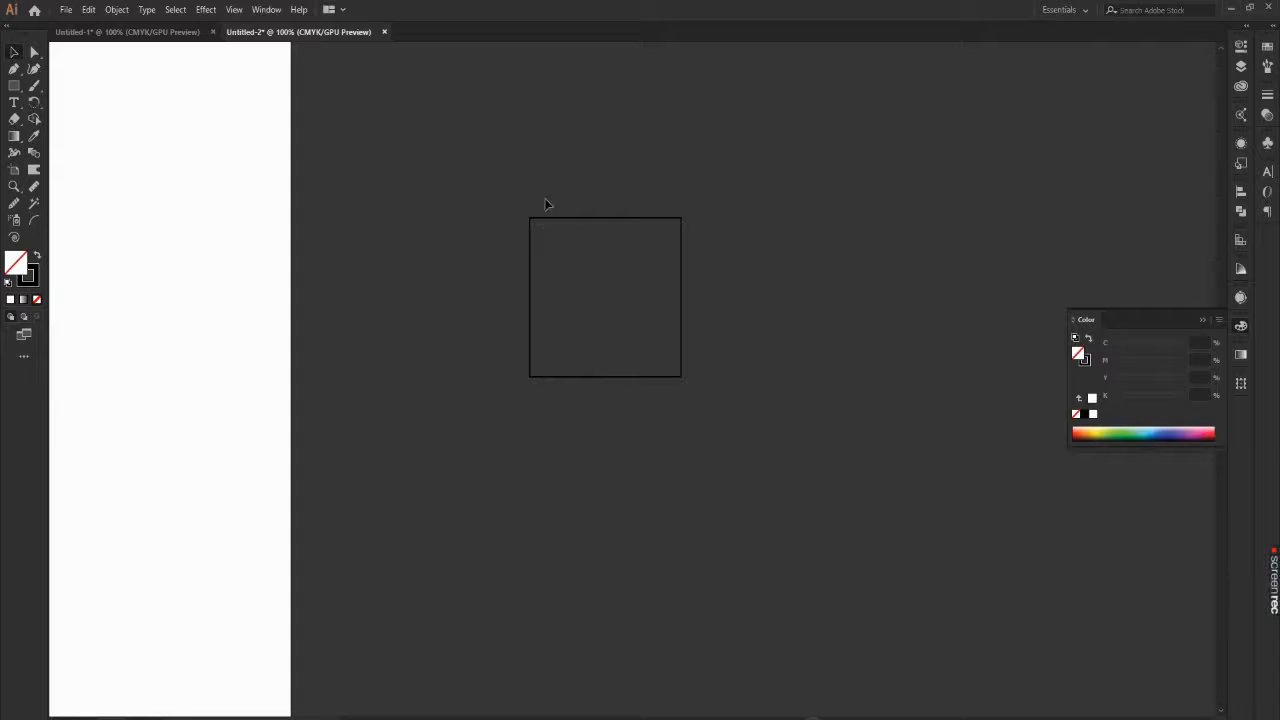
left_click(622, 377)
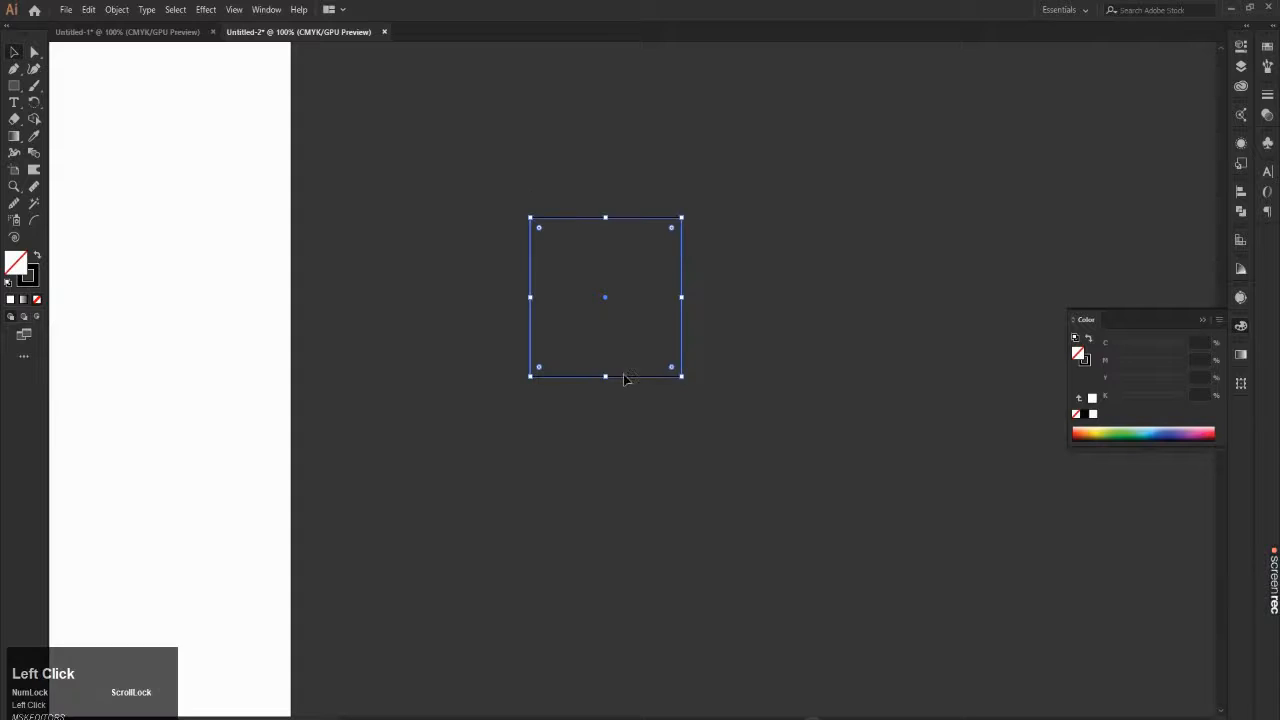
left_click(38, 299)
left_click(512, 466)
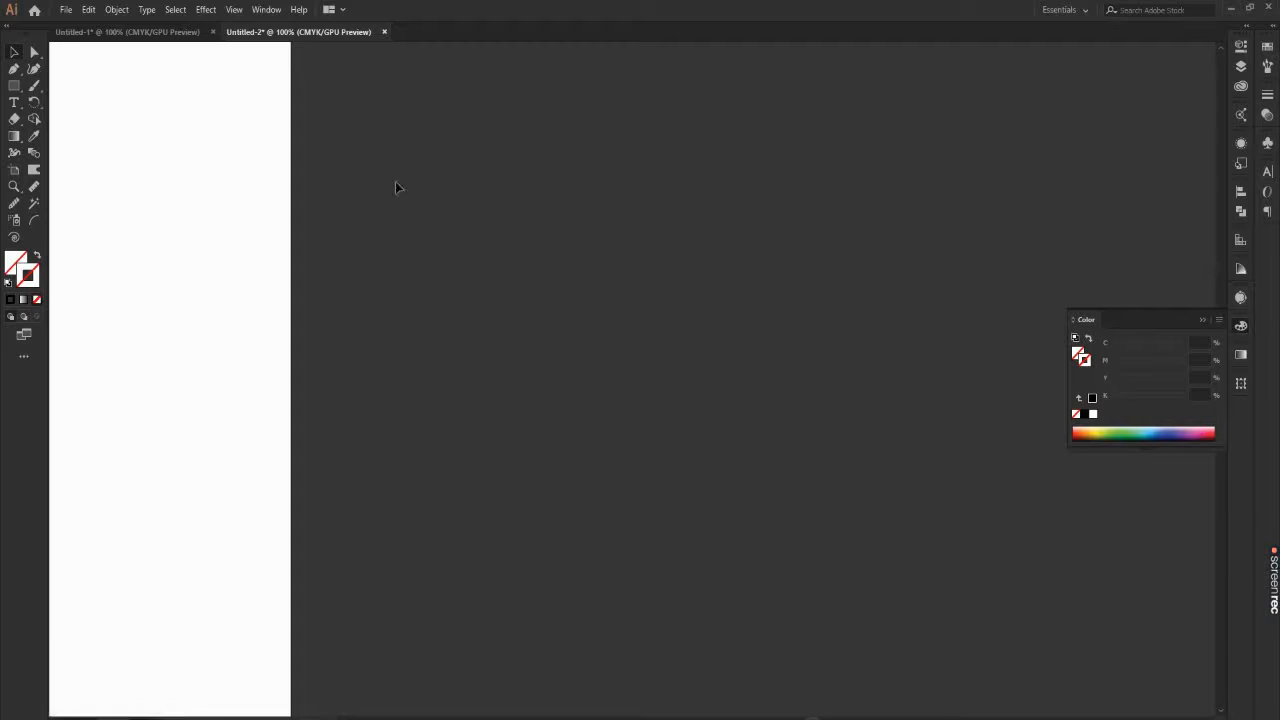
Step: Reselect the invisible square and give it a solid black stroke again
left_click_drag(395, 177, 641, 417)
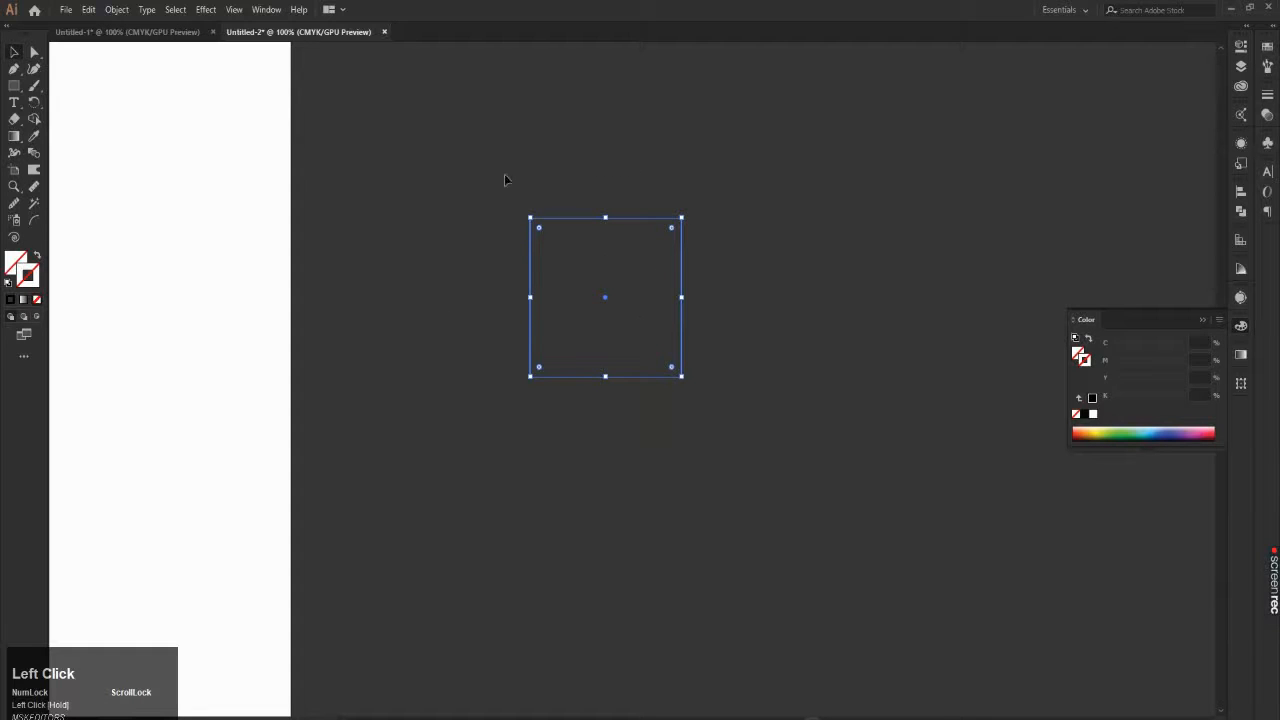
left_click(501, 171)
left_click(629, 372)
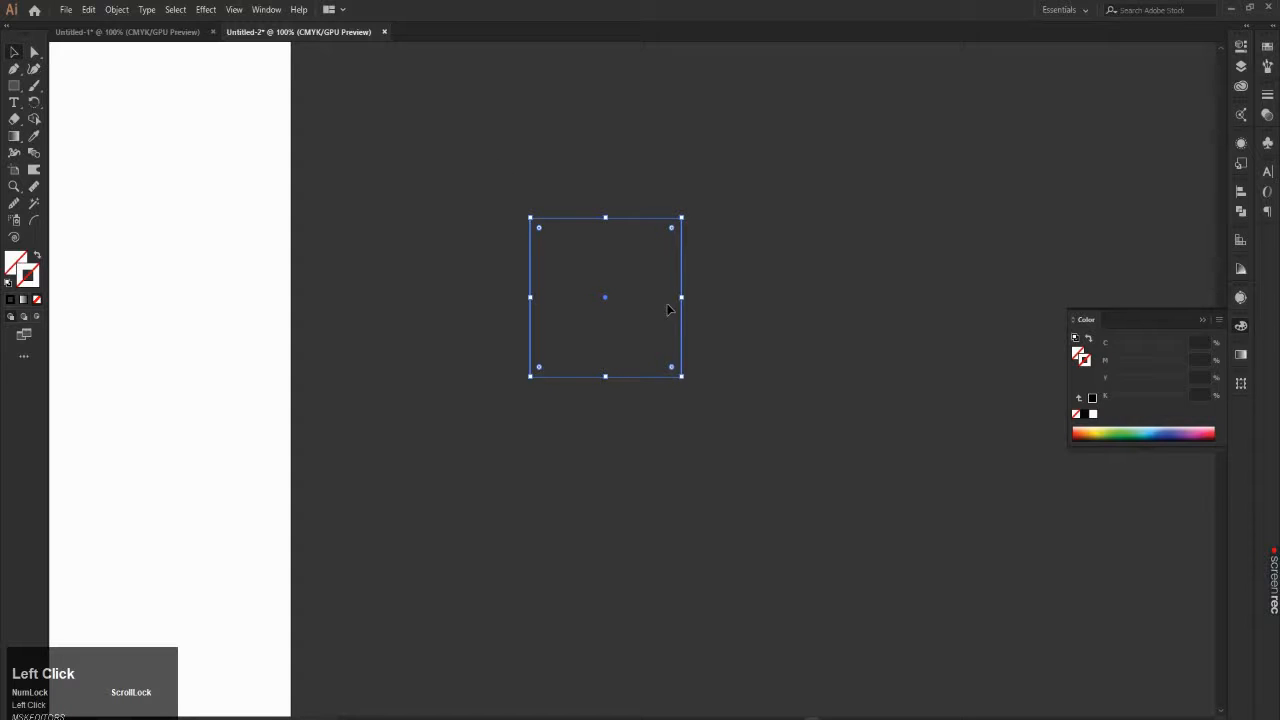
left_click(13, 300)
left_click(317, 220)
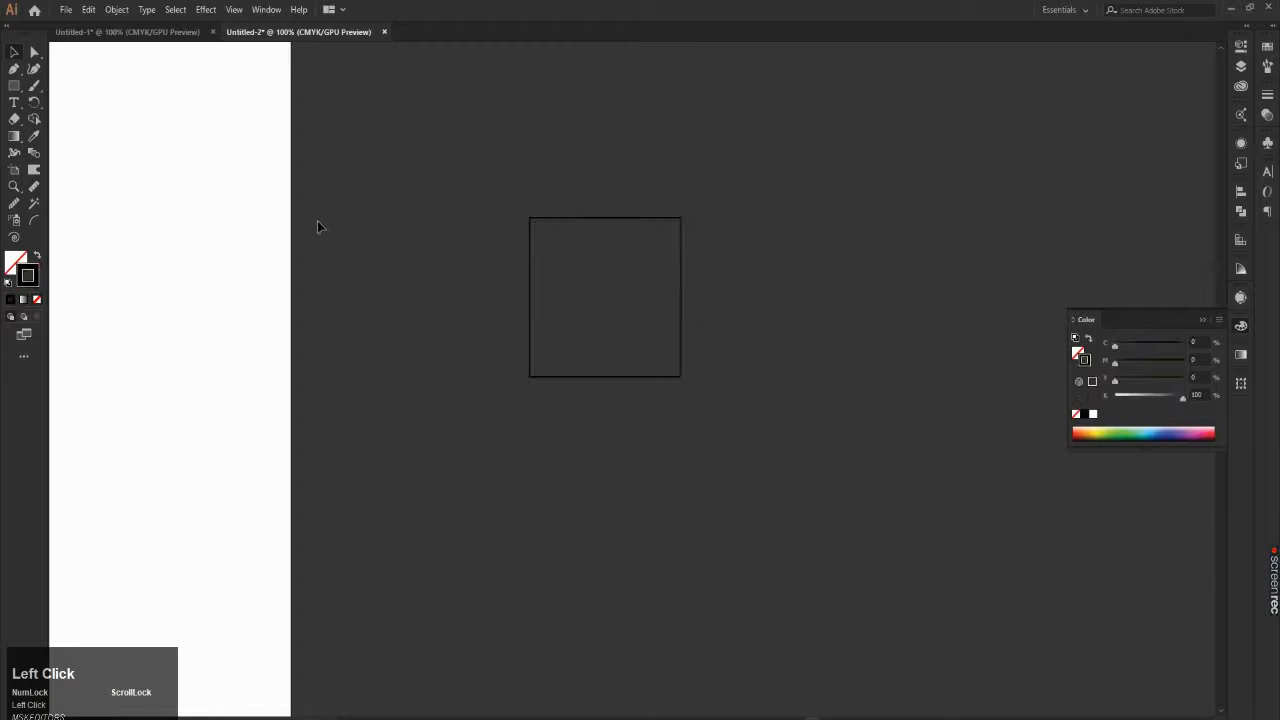
Step: Move the outlined square onto the middle of the artboard
scroll(539, 285, "down", 2)
scroll(110, 247, "up", 1)
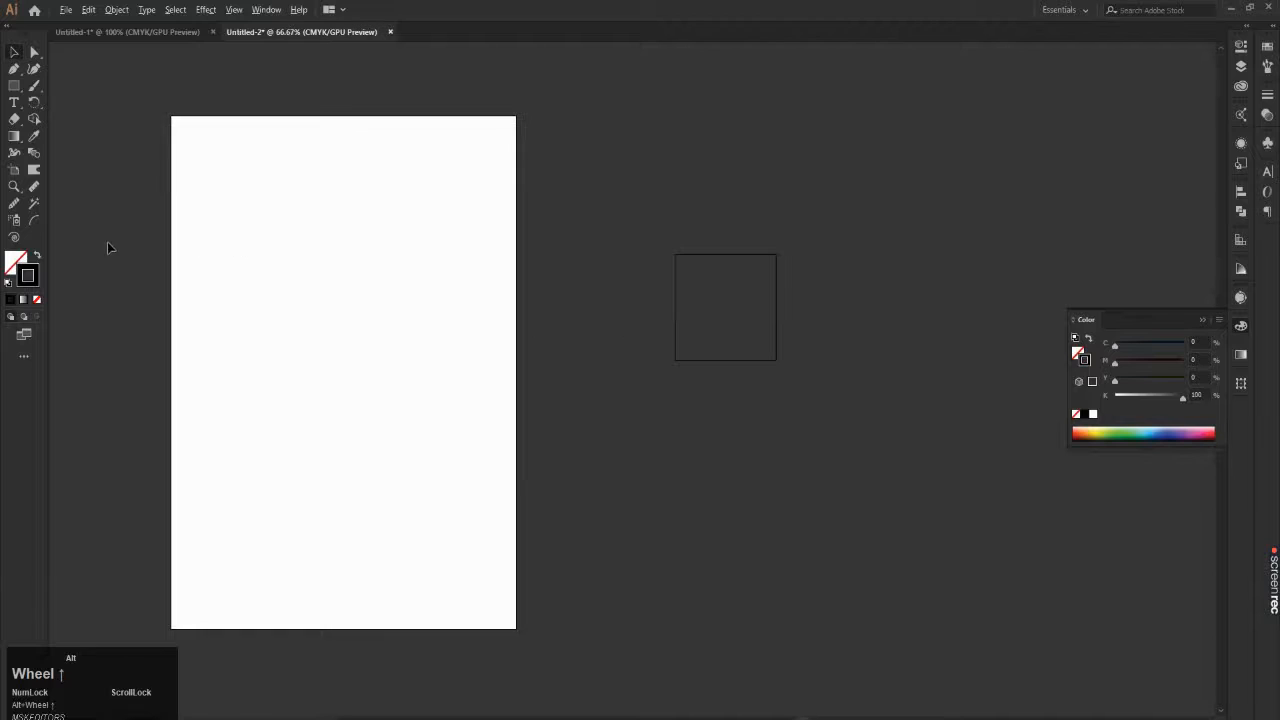
left_click(717, 285)
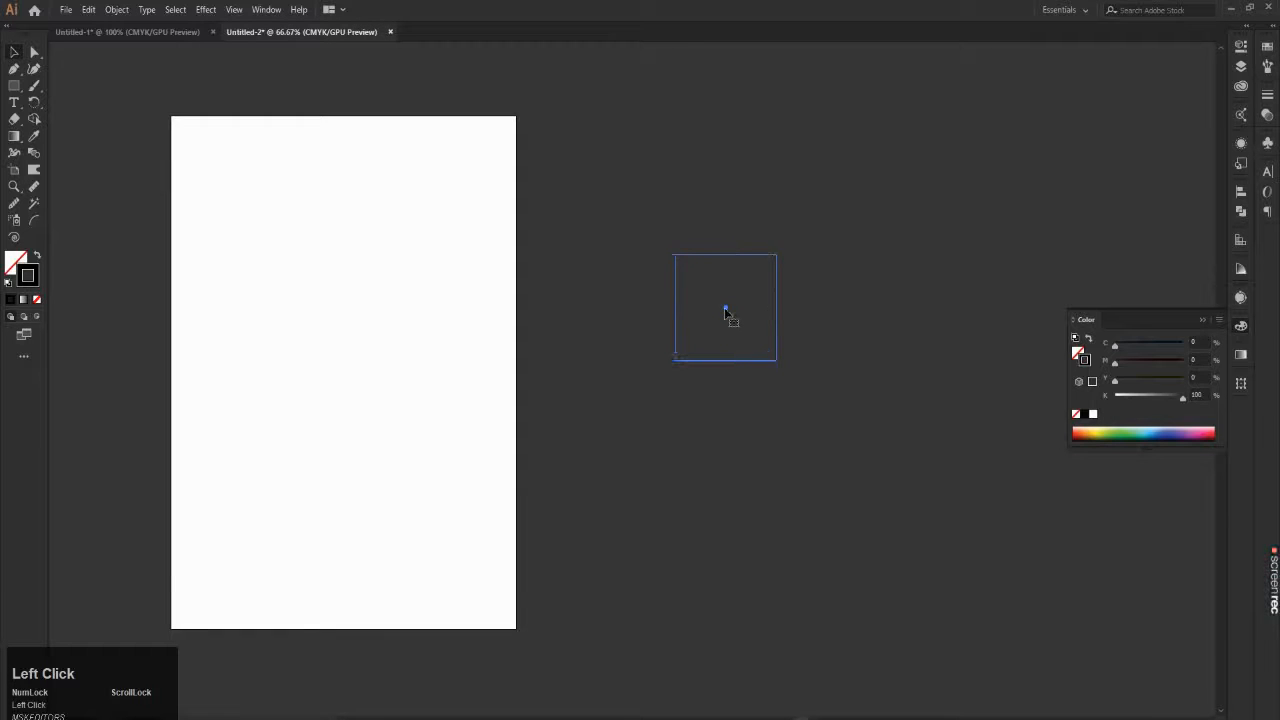
left_click_drag(727, 314, 340, 349)
scroll(323, 329, "down", 1)
scroll(287, 356, "up", 2)
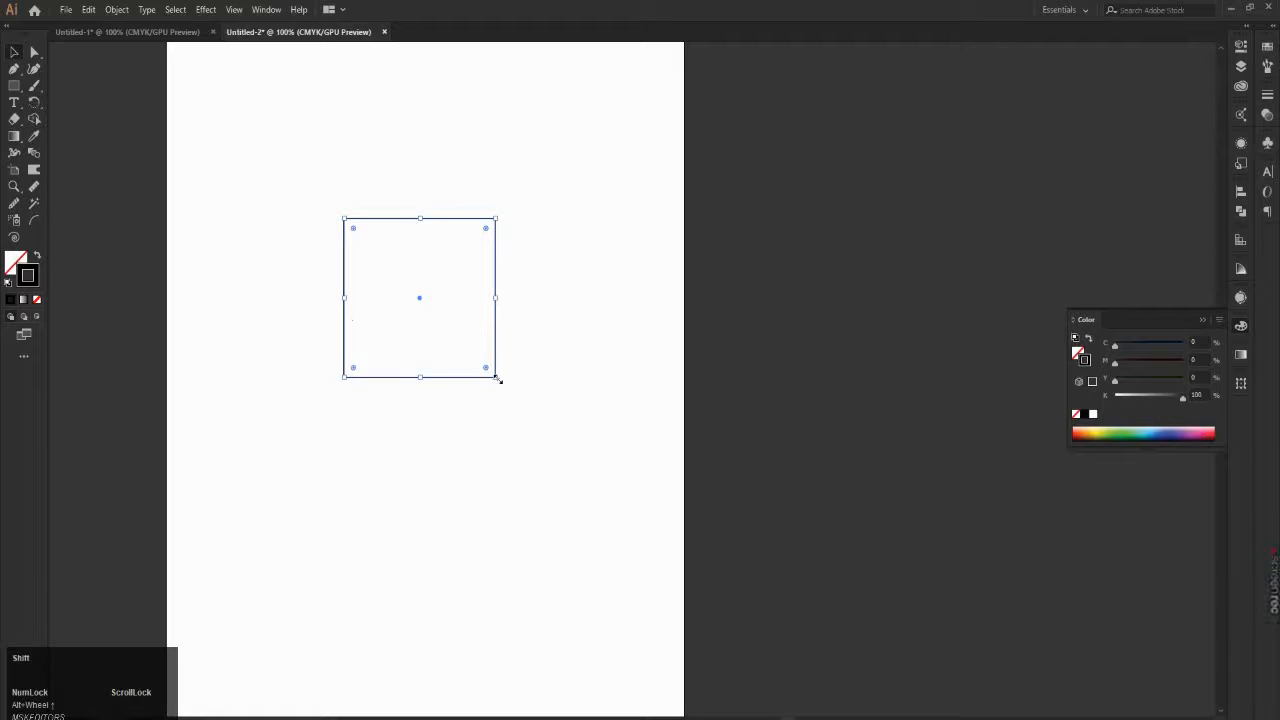
Step: Enlarge the square proportionally to about half the artboard's width, place it slightly left of the artboard's centre and deselect it
left_click_drag(498, 379, 607, 577)
scroll(527, 420, "down", 1)
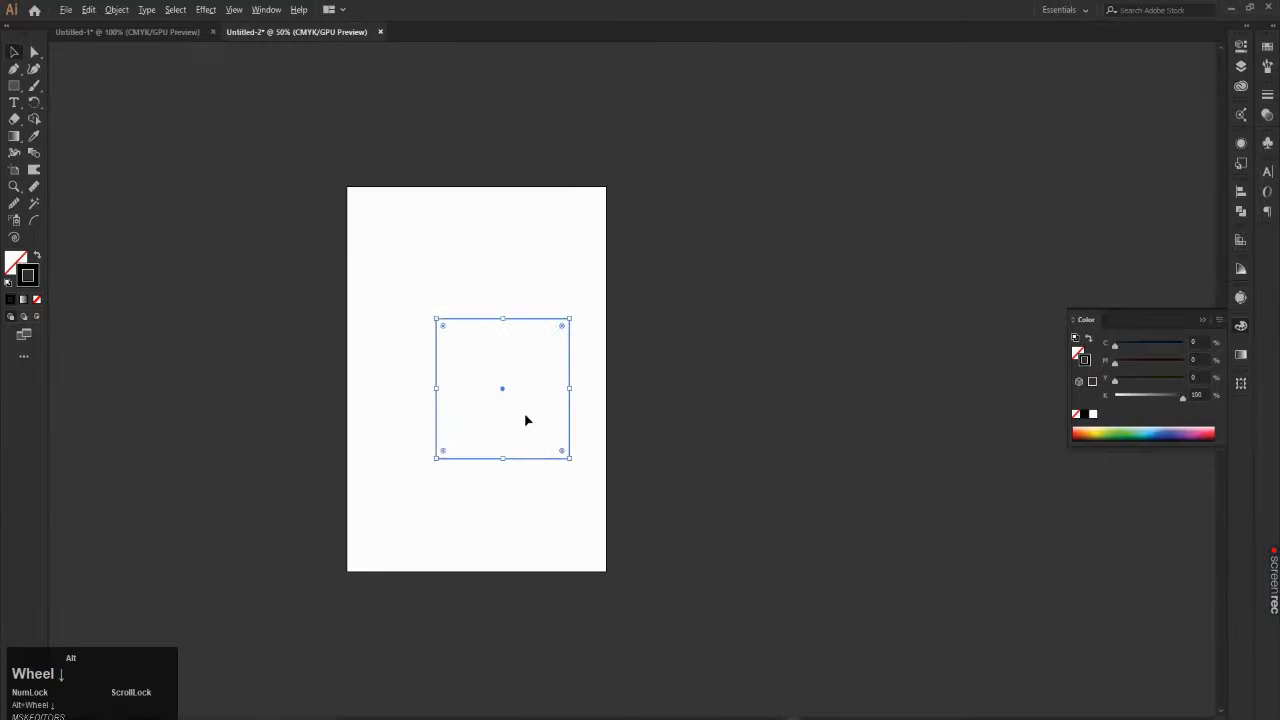
scroll(526, 420, "up", 1)
left_click_drag(534, 398, 483, 403)
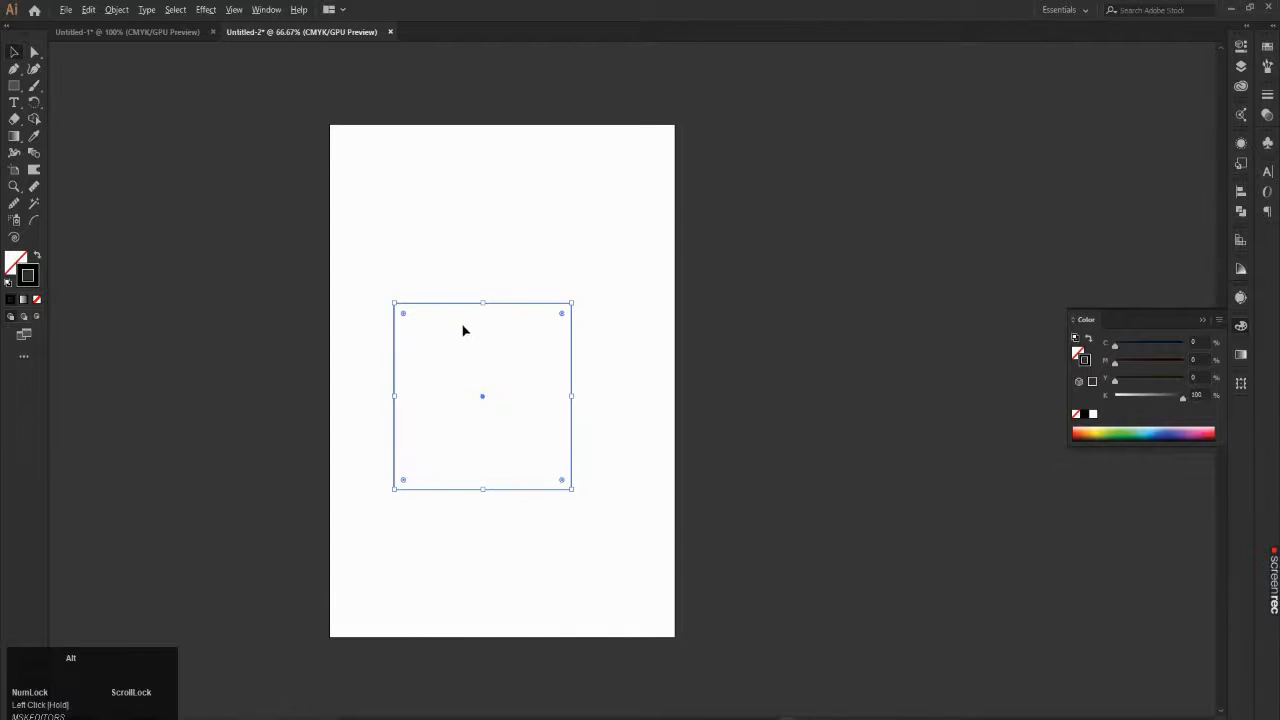
scroll(463, 330, "up", 1)
left_click(488, 206)
scroll(489, 204, "down", 1)
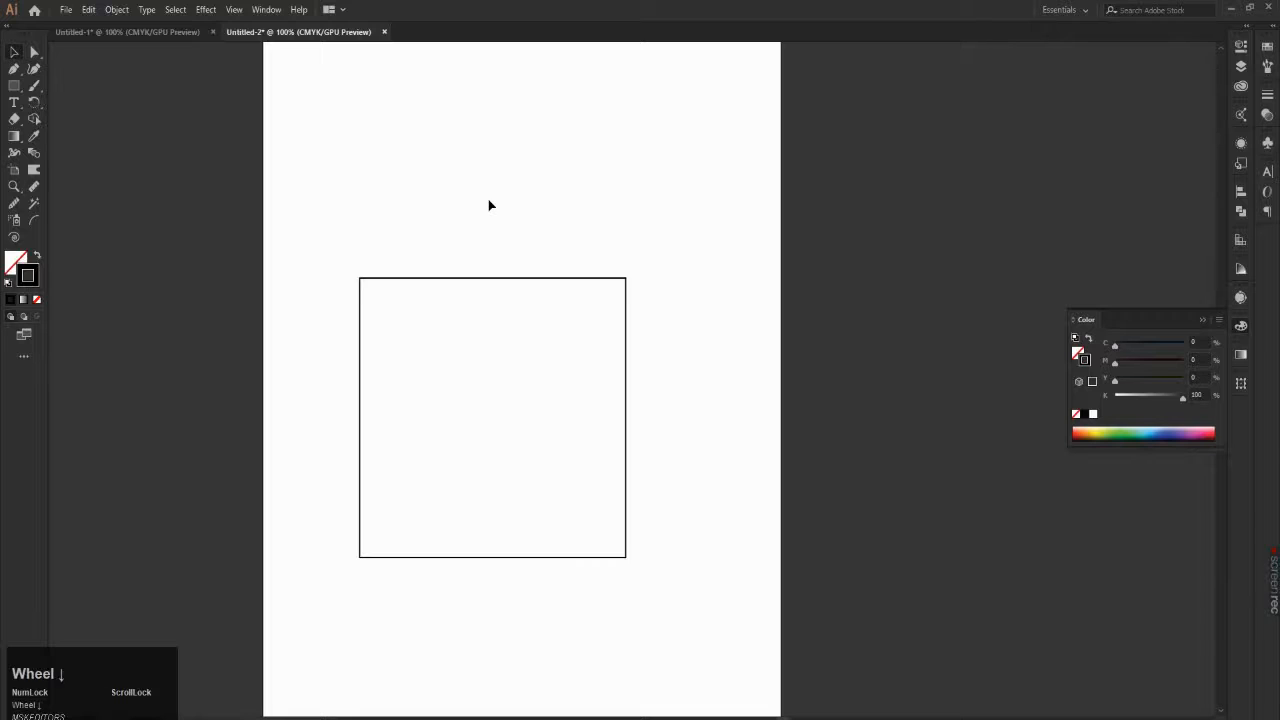
scroll(492, 218, "down", 2)
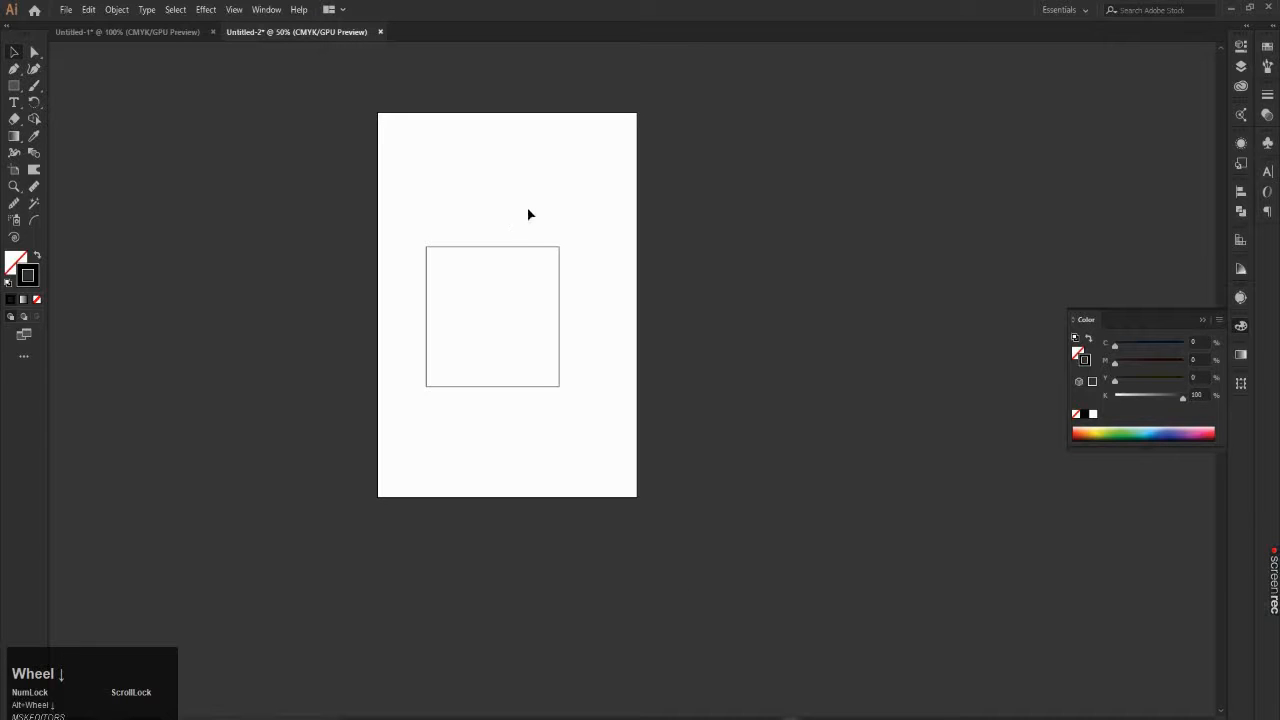
Step: Duplicate the square horizontally to its right, leaving a small gap between the original and the copy
left_click(424, 345)
scroll(468, 342, "up", 1)
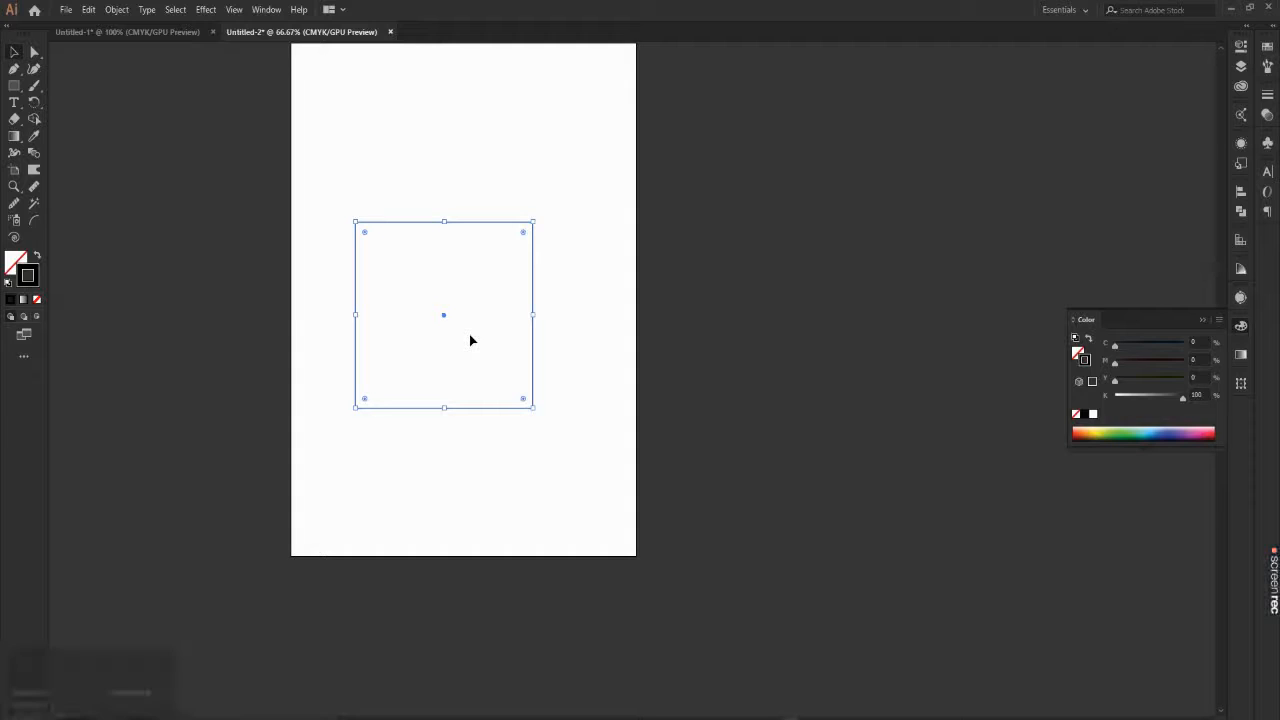
key("alt")
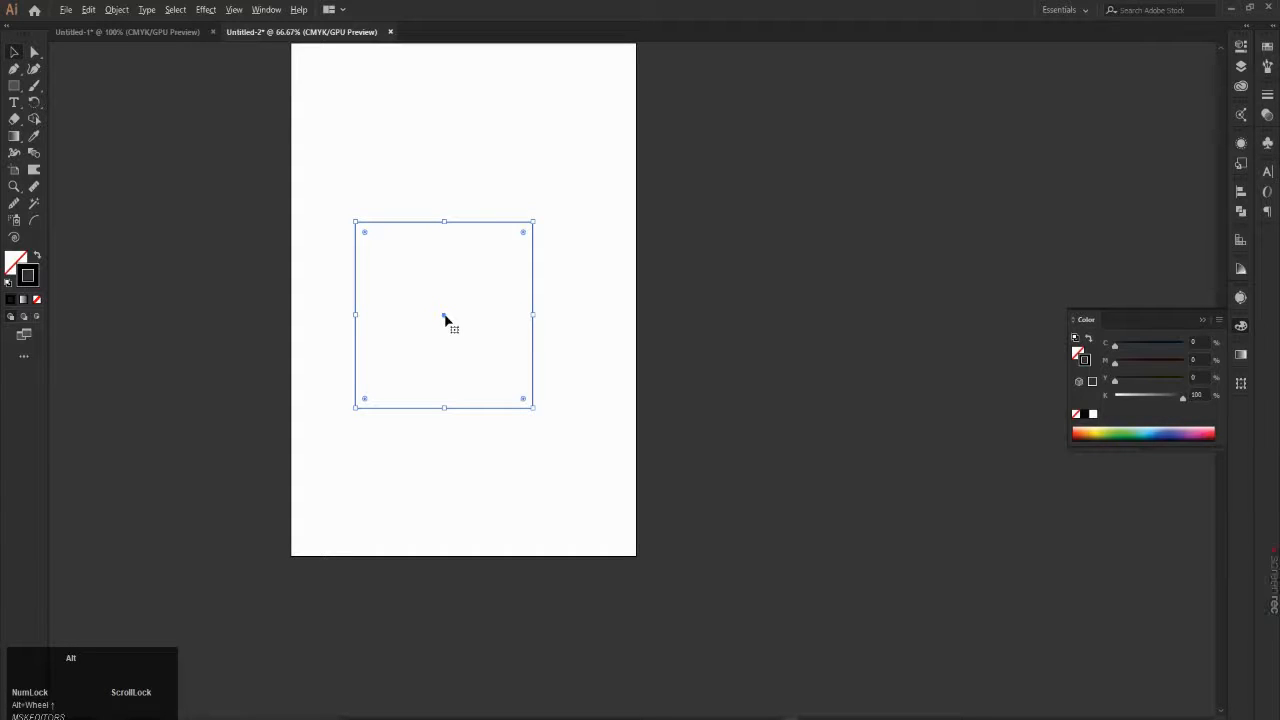
left_click_drag(443, 320, 652, 318)
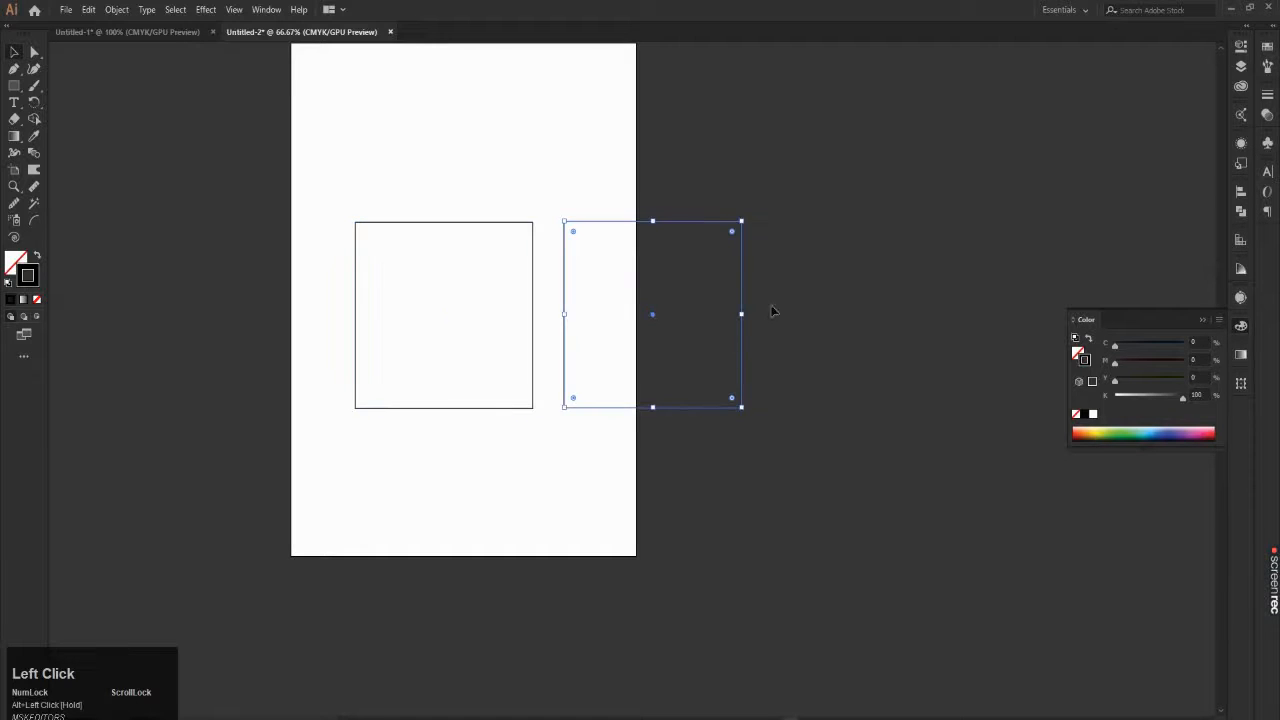
Step: Move the duplicated square directly above the original, aligned with it and leaving a narrow gap between them
left_click(799, 288)
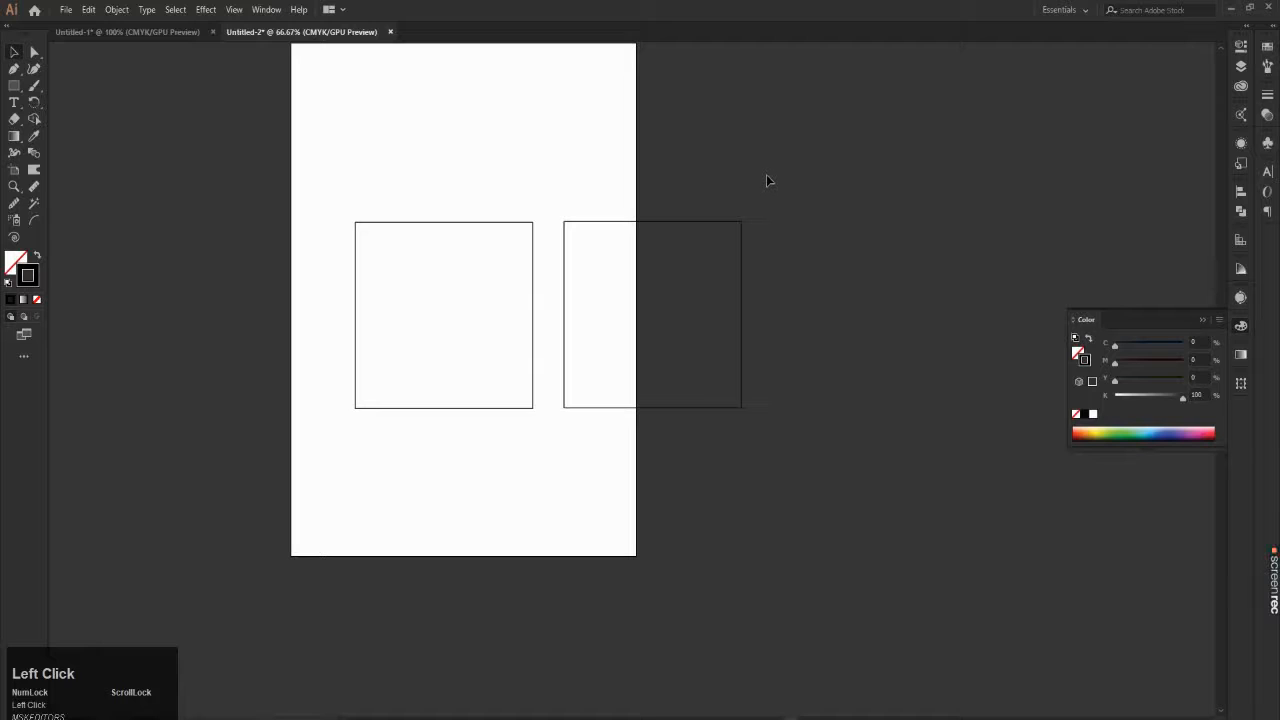
left_click(693, 320)
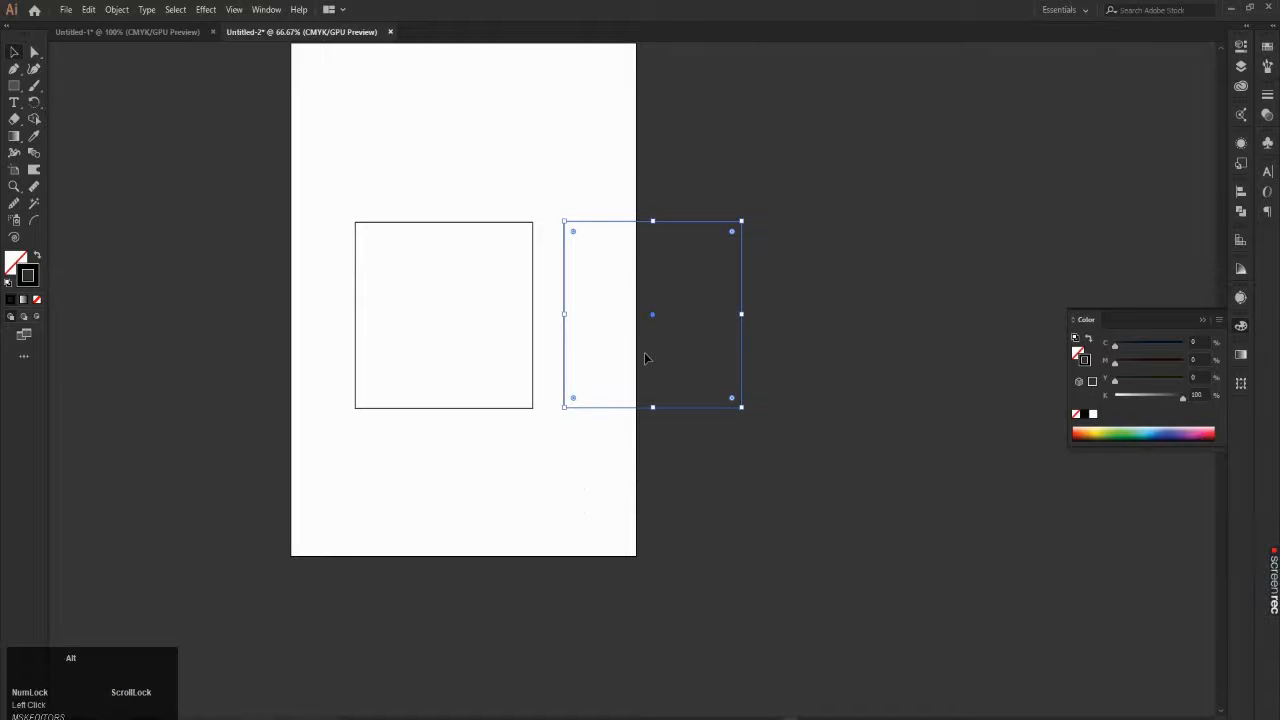
scroll(645, 358, "down", 2)
scroll(606, 240, "up", 2)
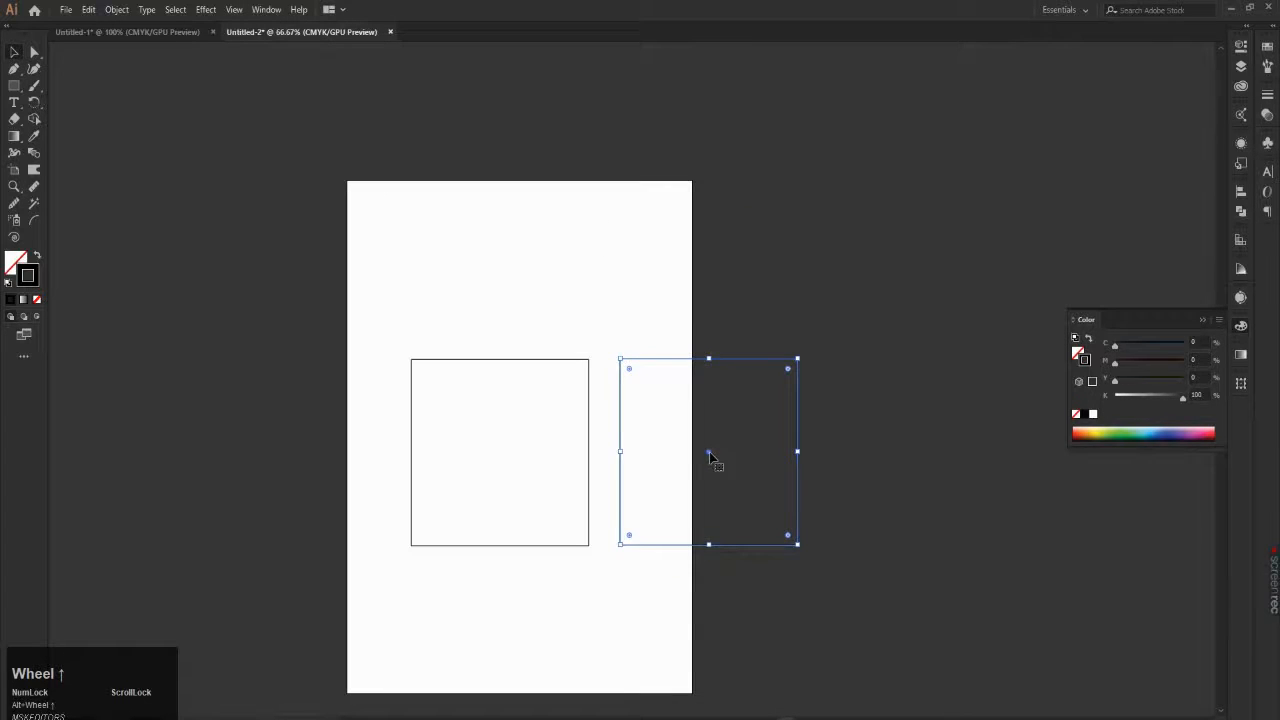
left_click_drag(709, 455, 502, 263)
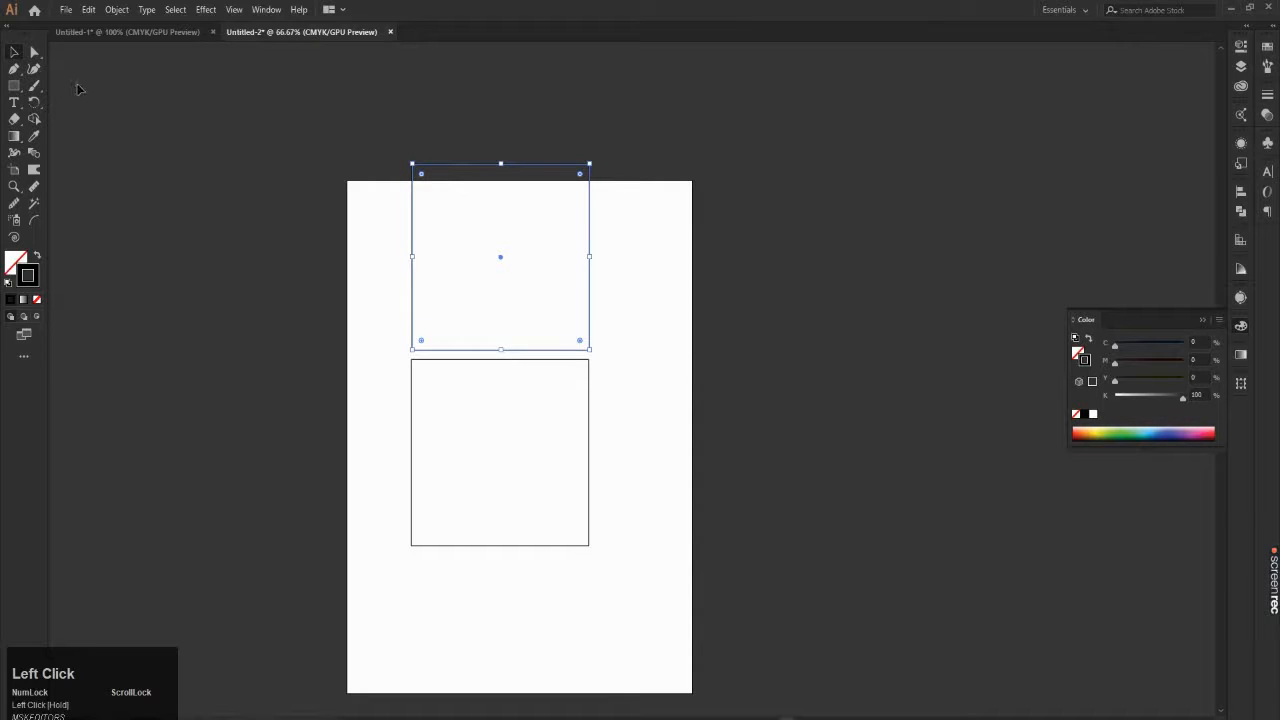
Step: Switch to the Direct Selection tool while keeping the upper square selected
key("a")
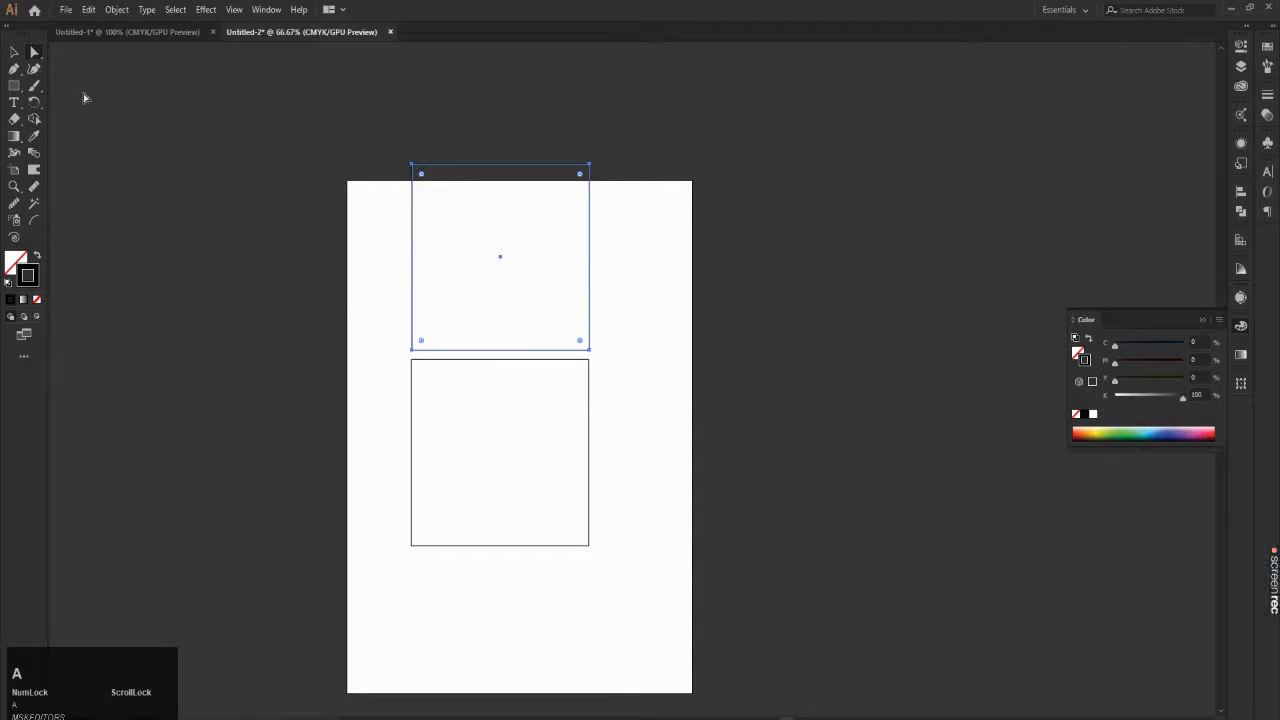
key("v")
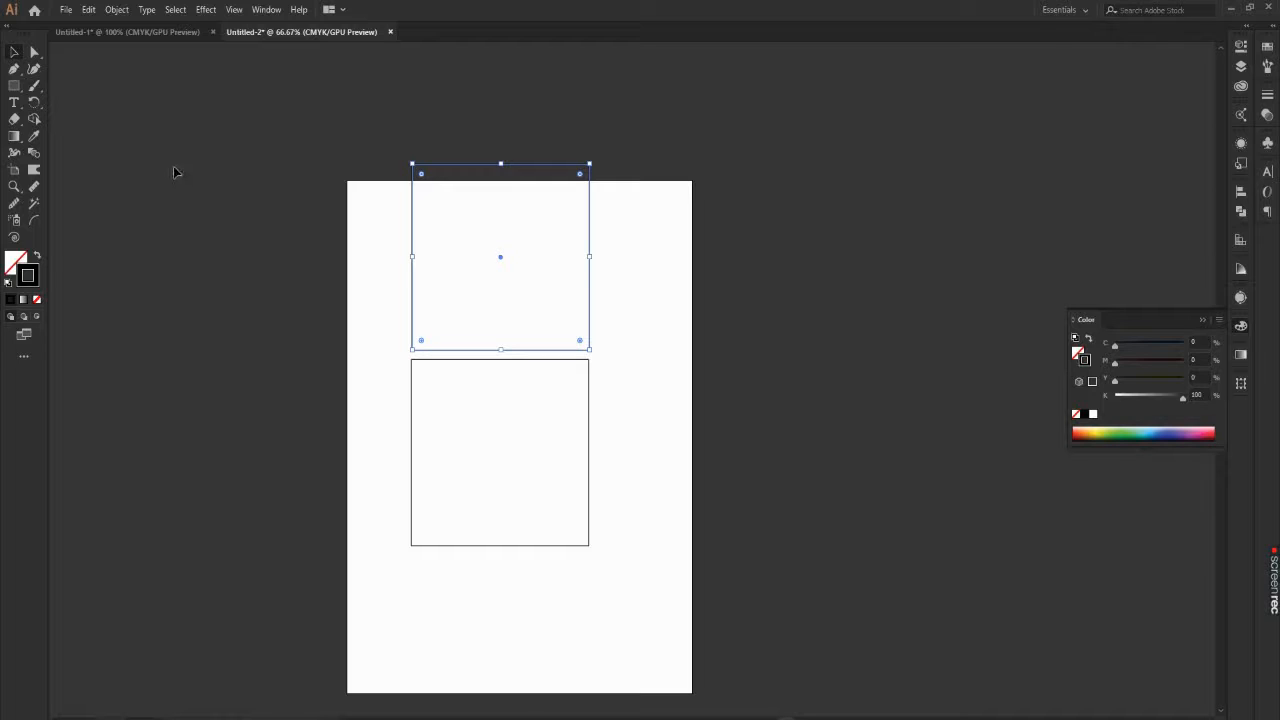
key("a")
scroll(623, 149, "up", 1, "alt")
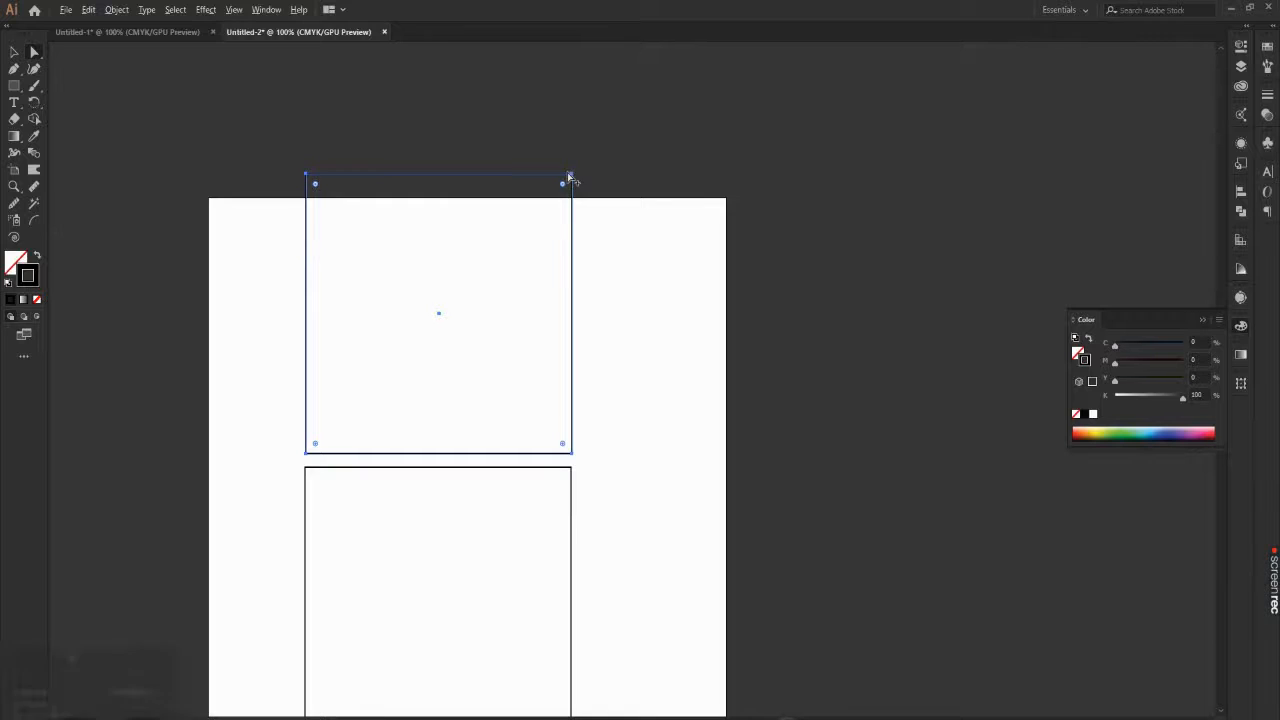
scroll(566, 183, "down", 2, "alt")
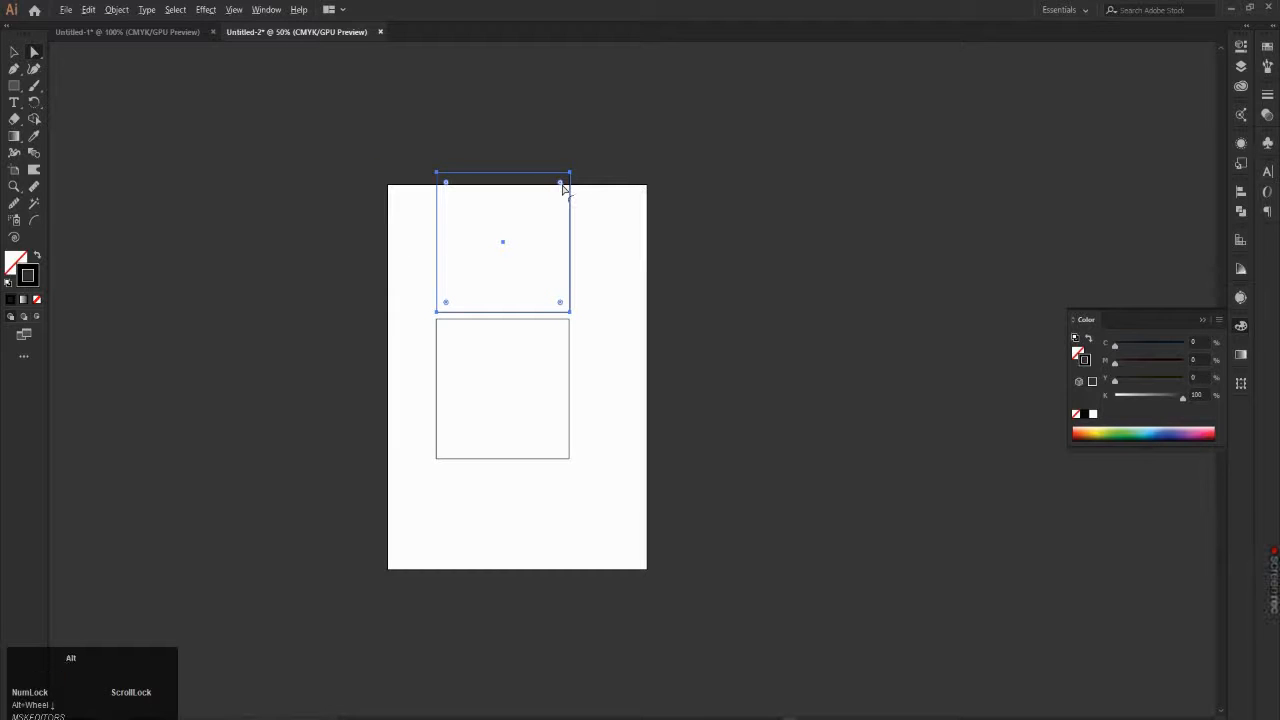
scroll(495, 214, "up", 4, "alt")
scroll(495, 214, "up", 1, "alt")
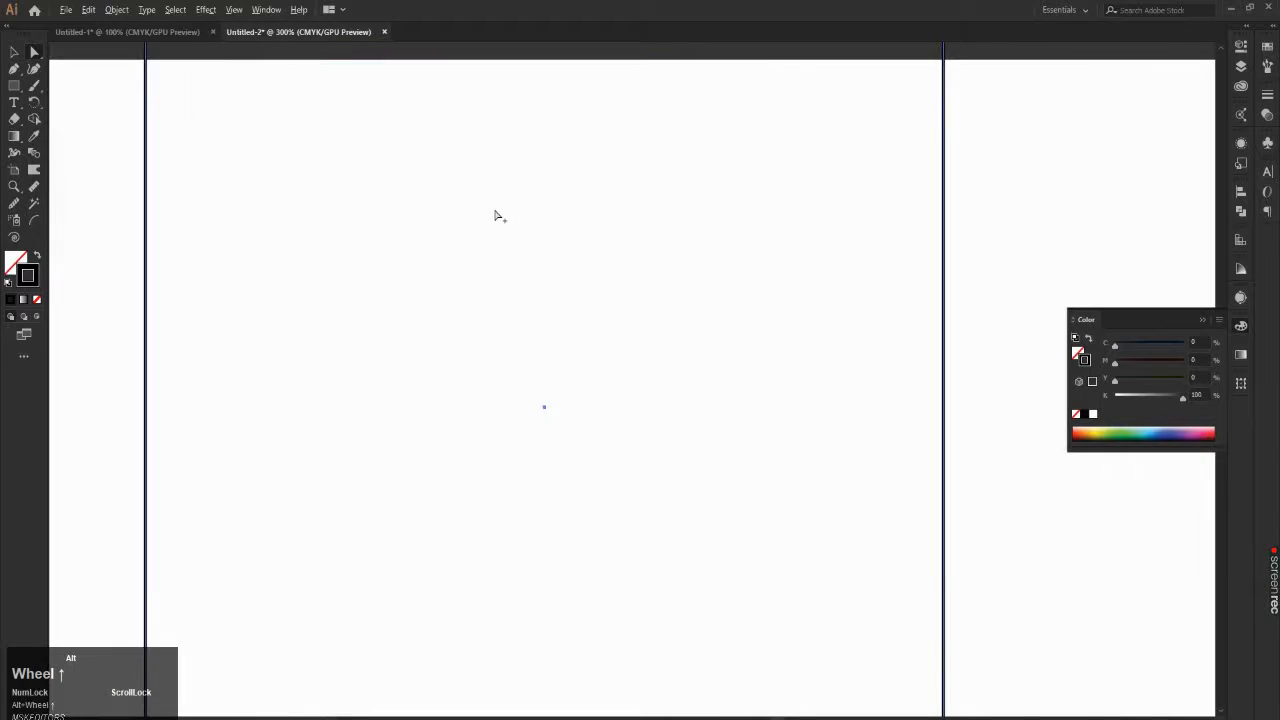
scroll(511, 249, "down", 4, "alt")
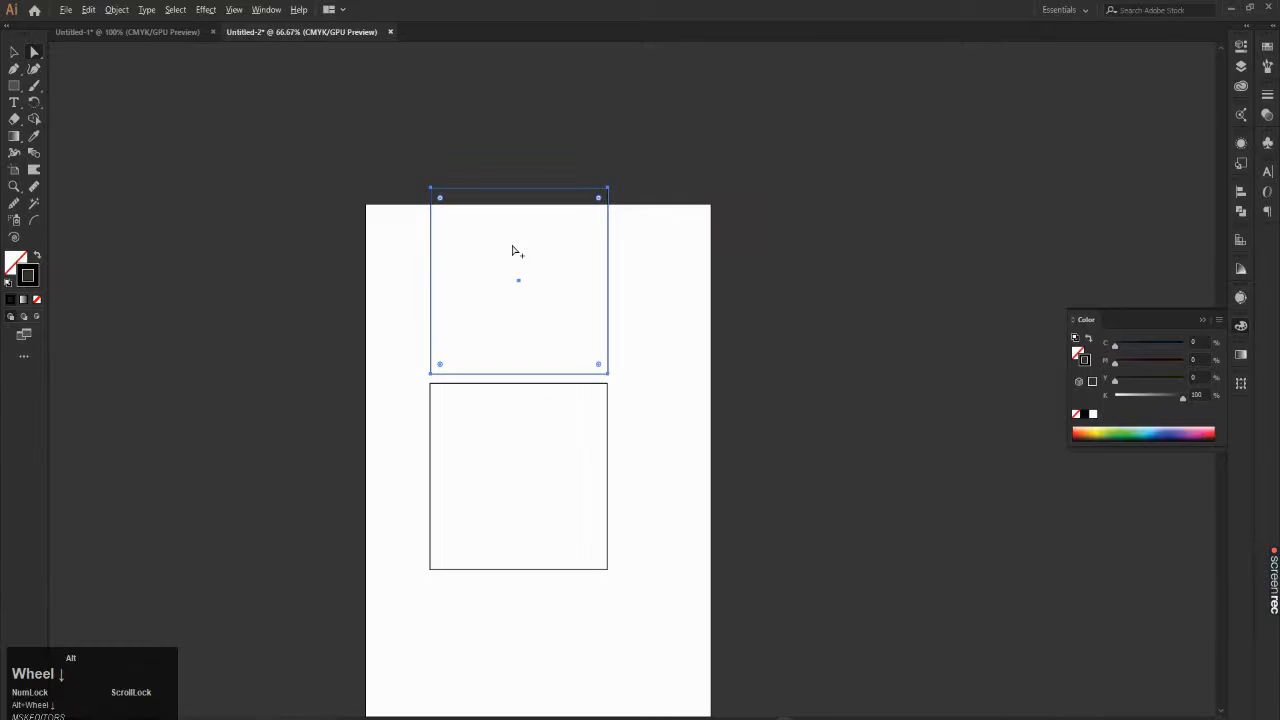
scroll(517, 251, "up", 2, "alt")
scroll(517, 251, "down", 3, "alt")
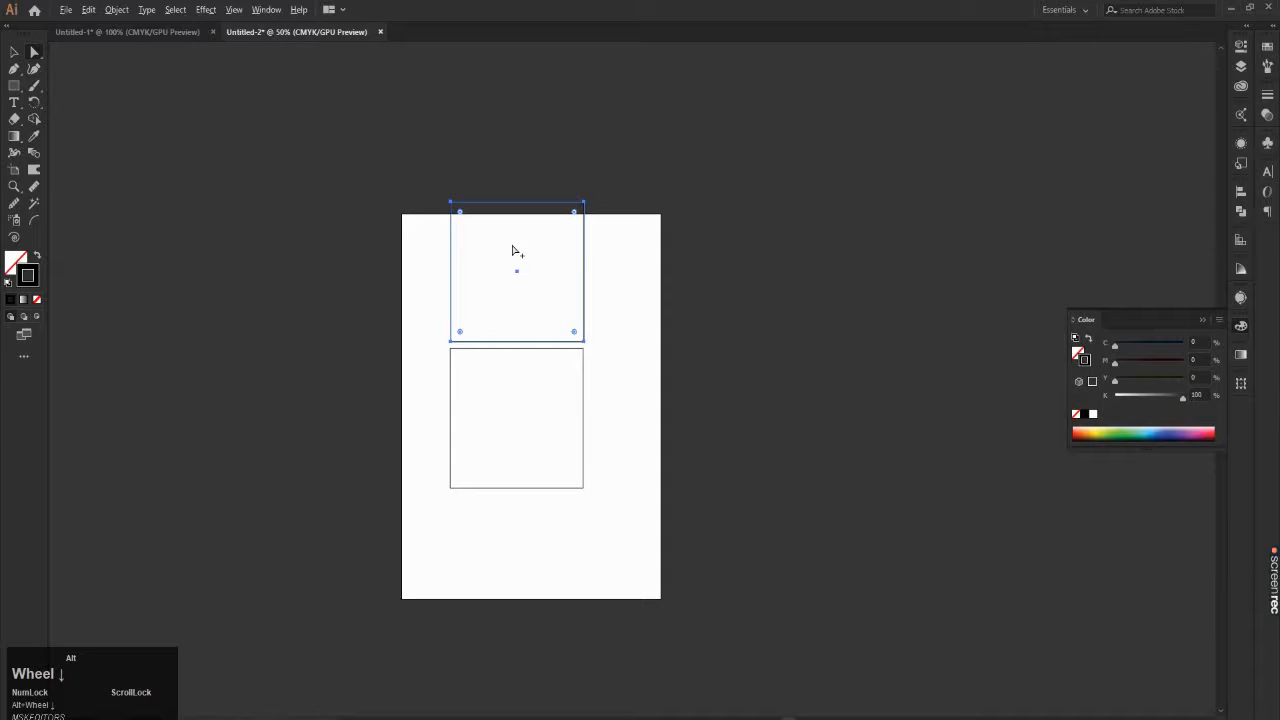
scroll(541, 333, "up", 3, "alt")
key("space")
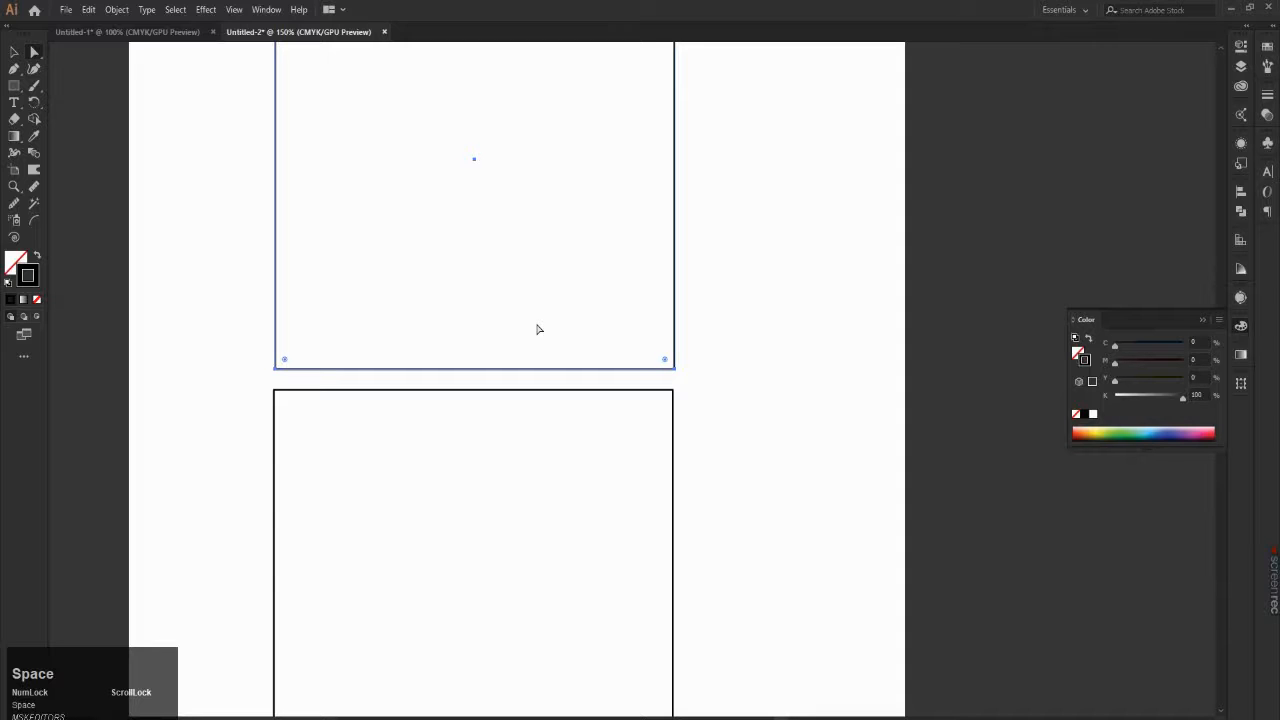
key("space")
left_click_drag(474, 322, 460, 535)
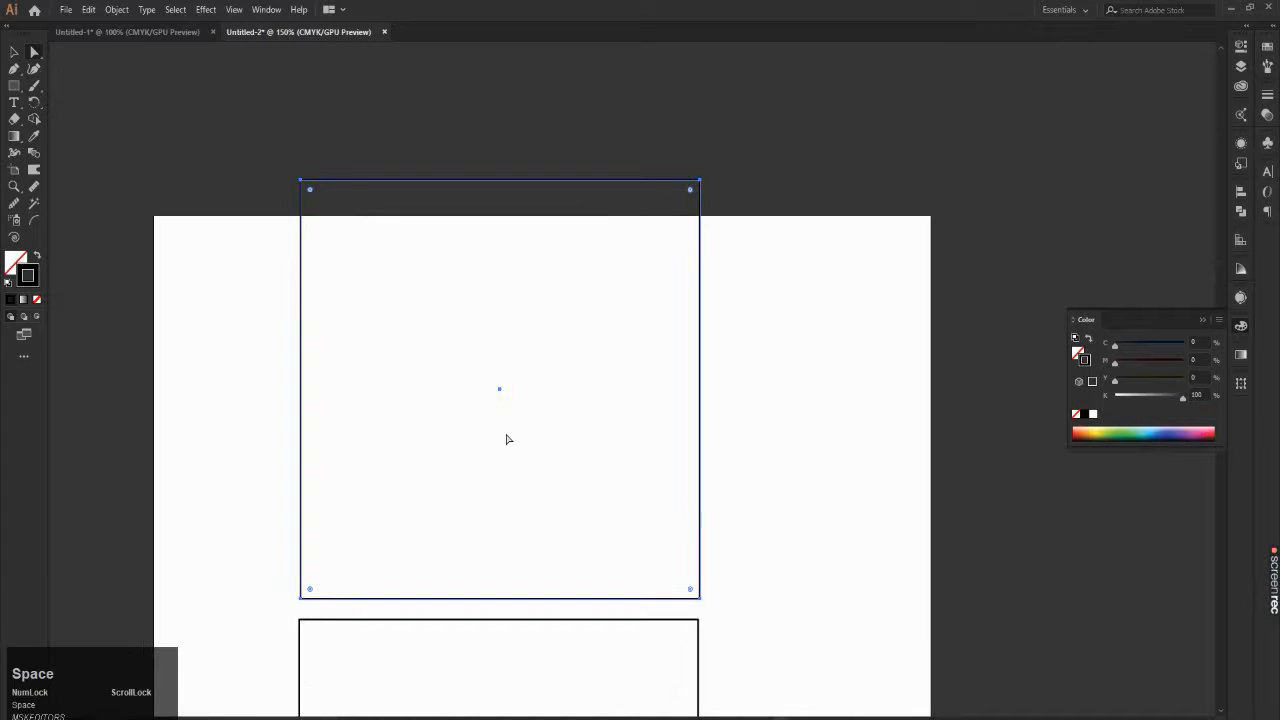
scroll(541, 357, "down", 2, "alt")
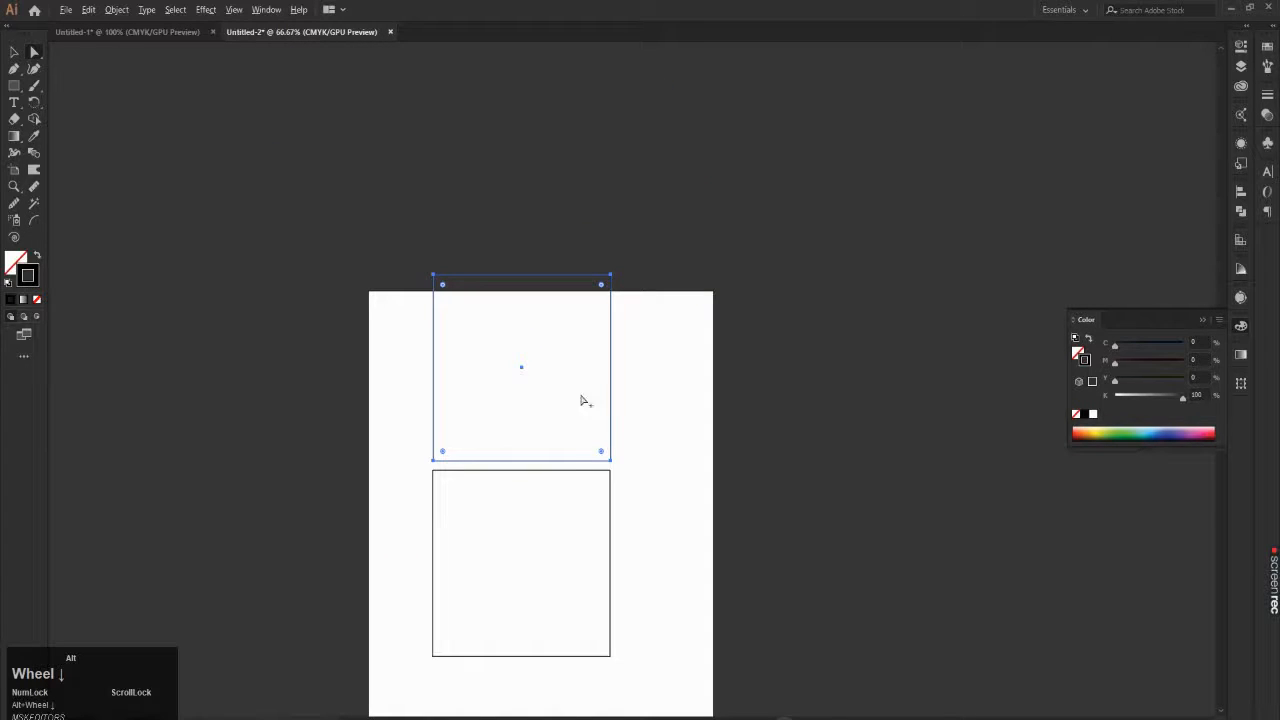
scroll(569, 354, "up", 2, "alt")
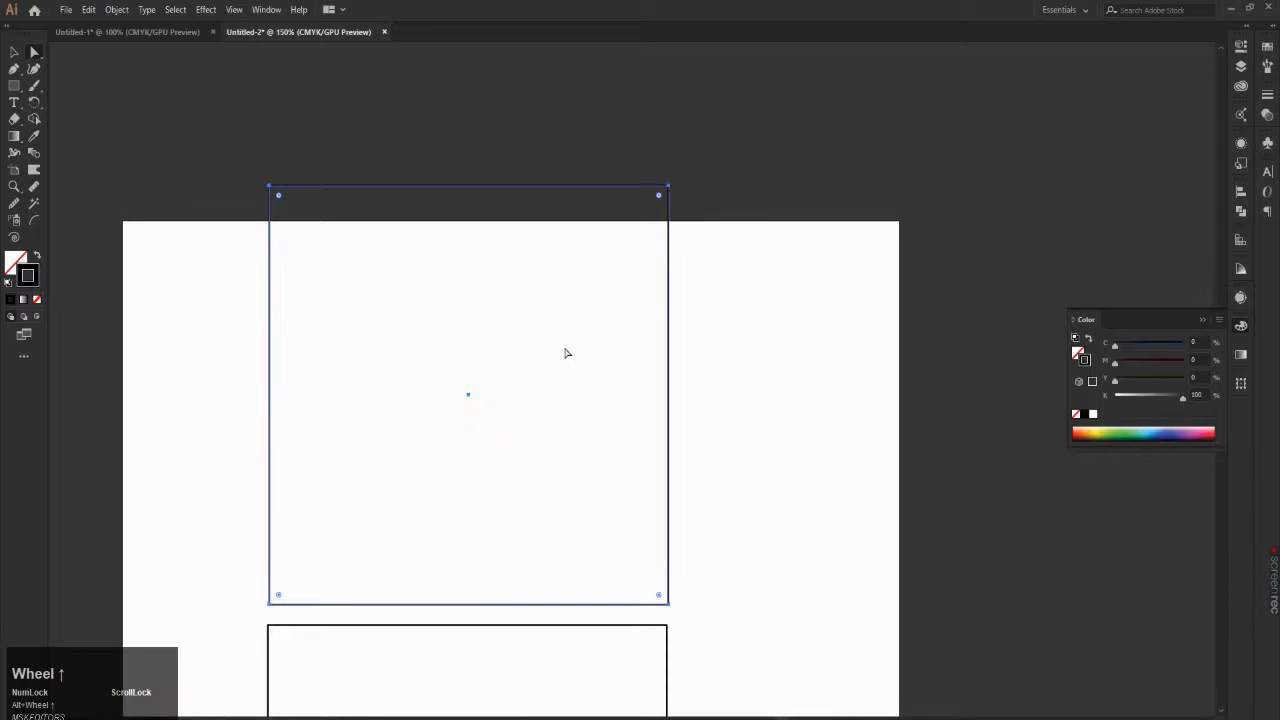
scroll(535, 272, "down", 2, "alt")
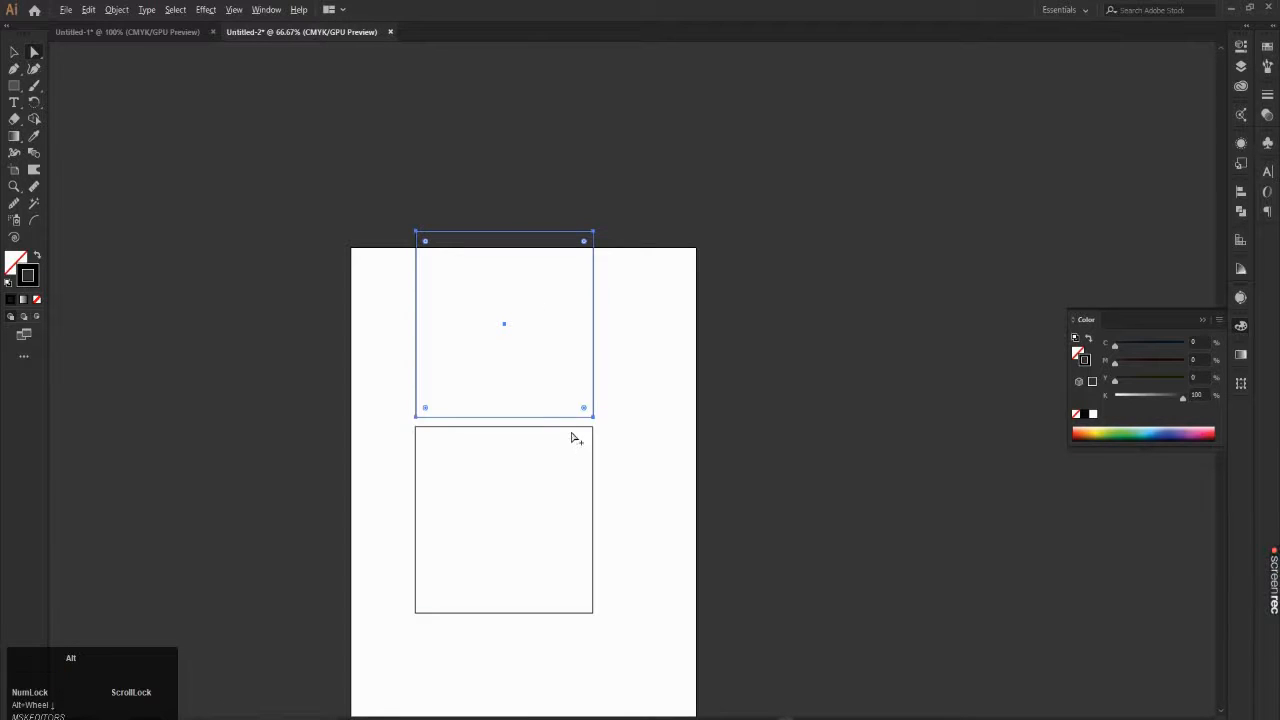
scroll(512, 440, "up", 2)
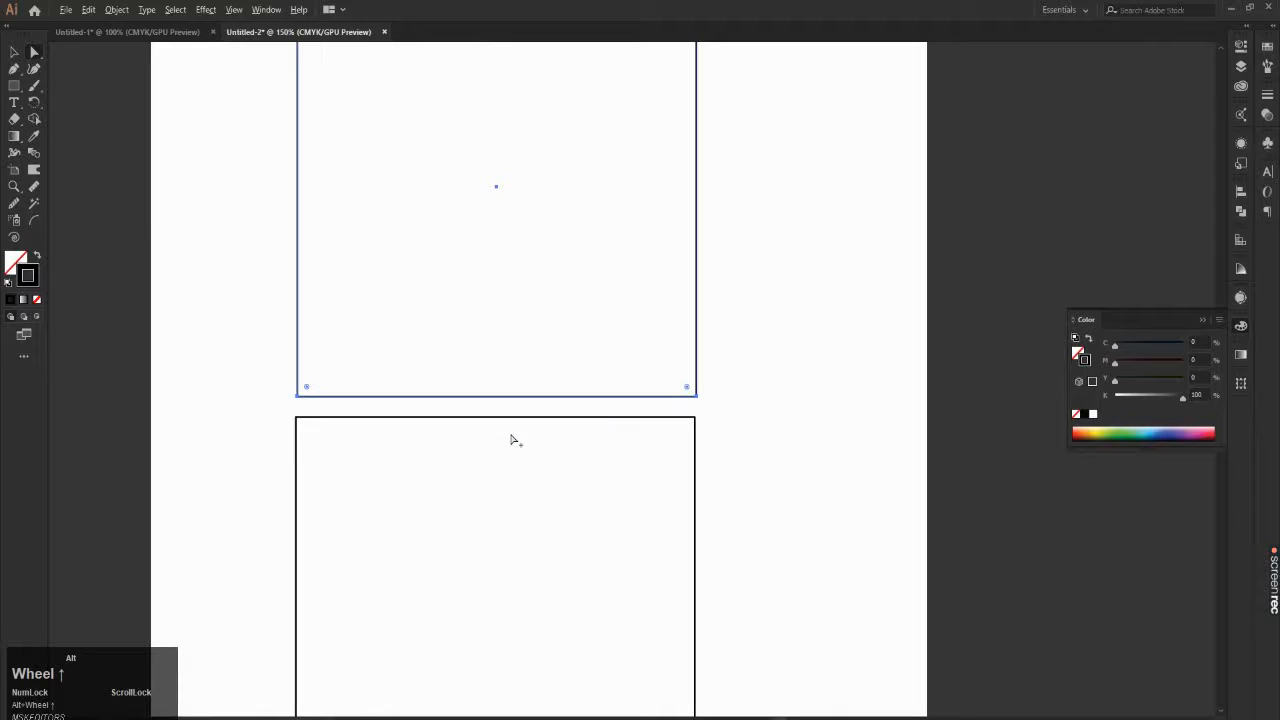
scroll(512, 440, "down", 1, "alt")
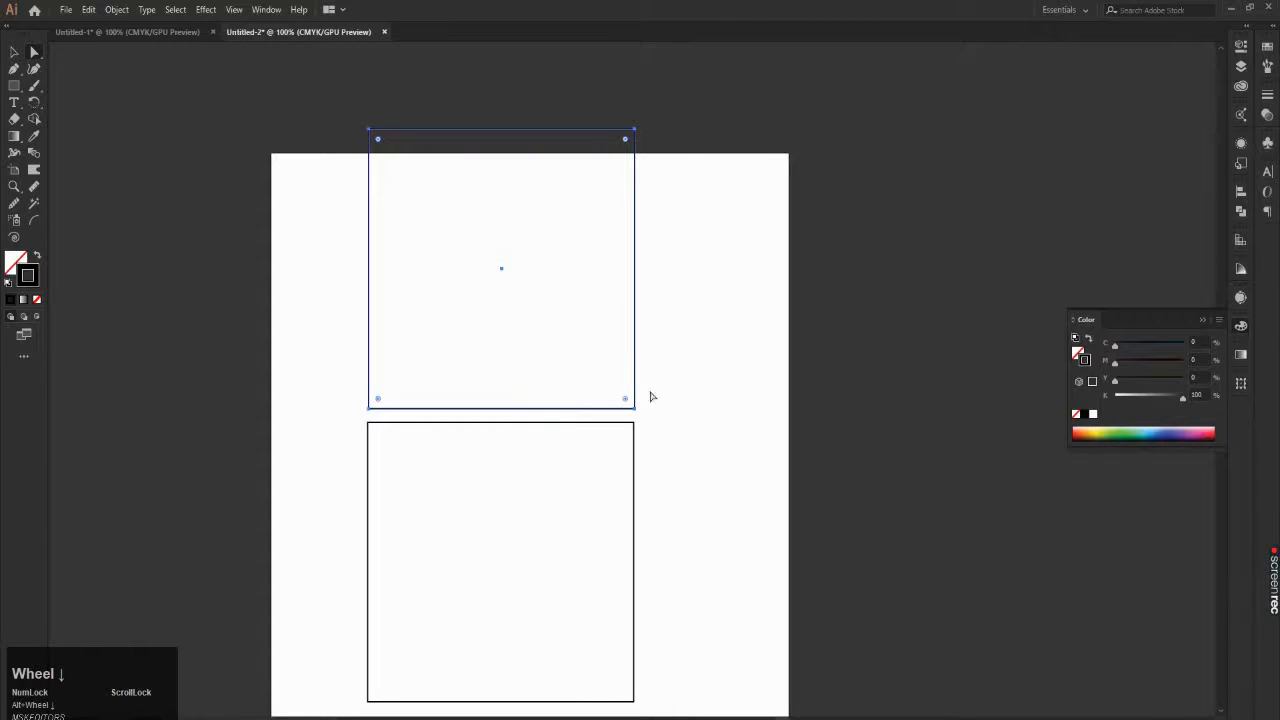
Step: Select only the upper square's two lower anchor points, followed by only its two upper ones
left_click_drag(664, 394, 365, 432)
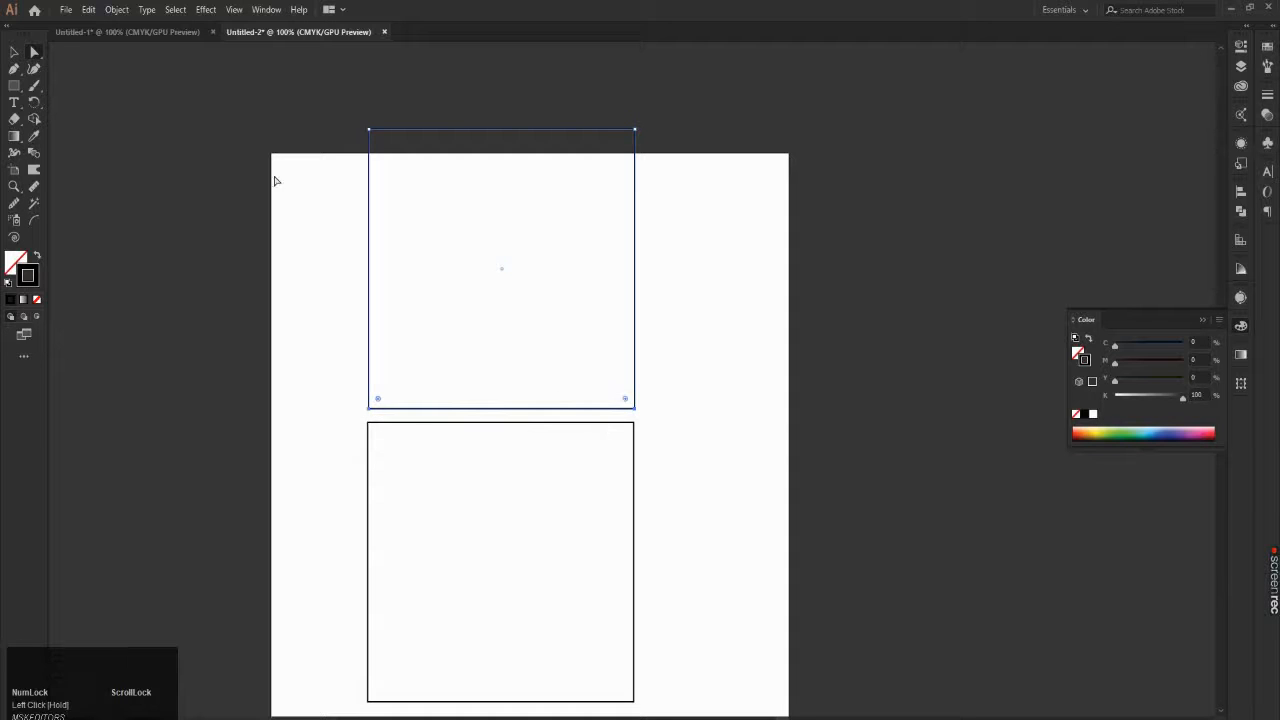
left_click_drag(311, 103, 701, 201)
Step: Deselect the square, examine the red reference cube in Untitled-1 and return to Untitled-2
left_click(165, 45)
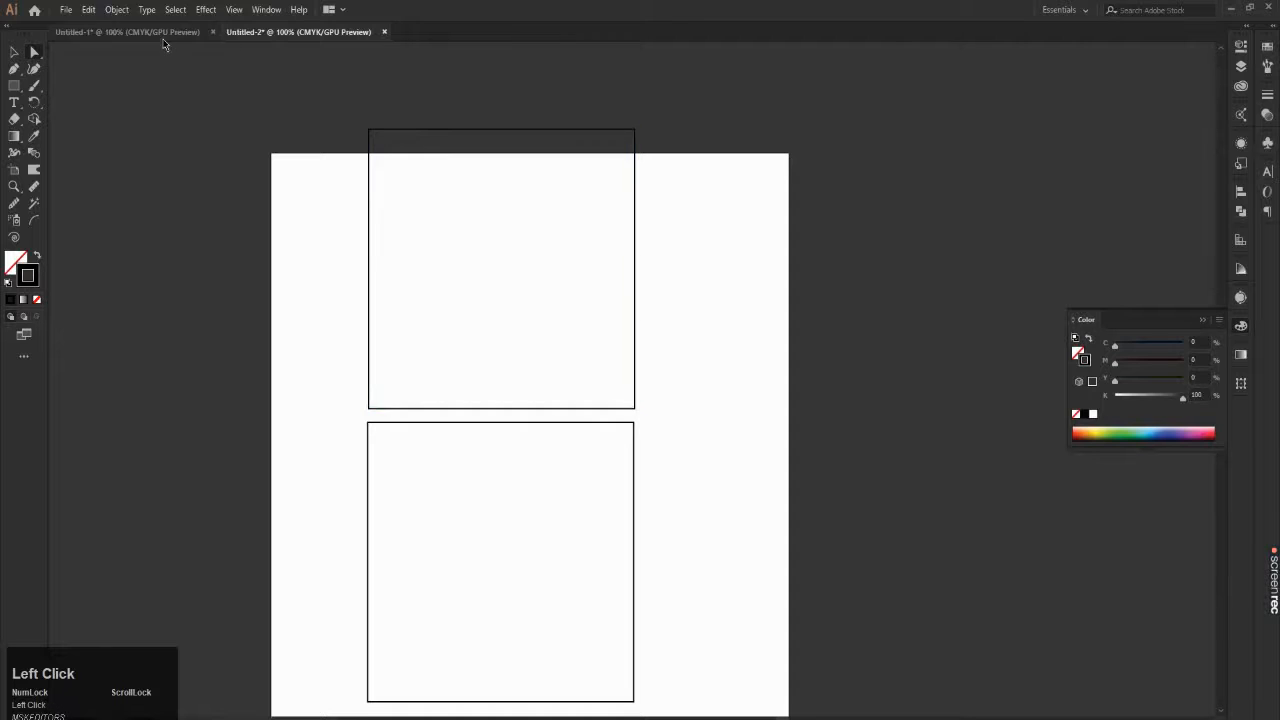
left_click(127, 31)
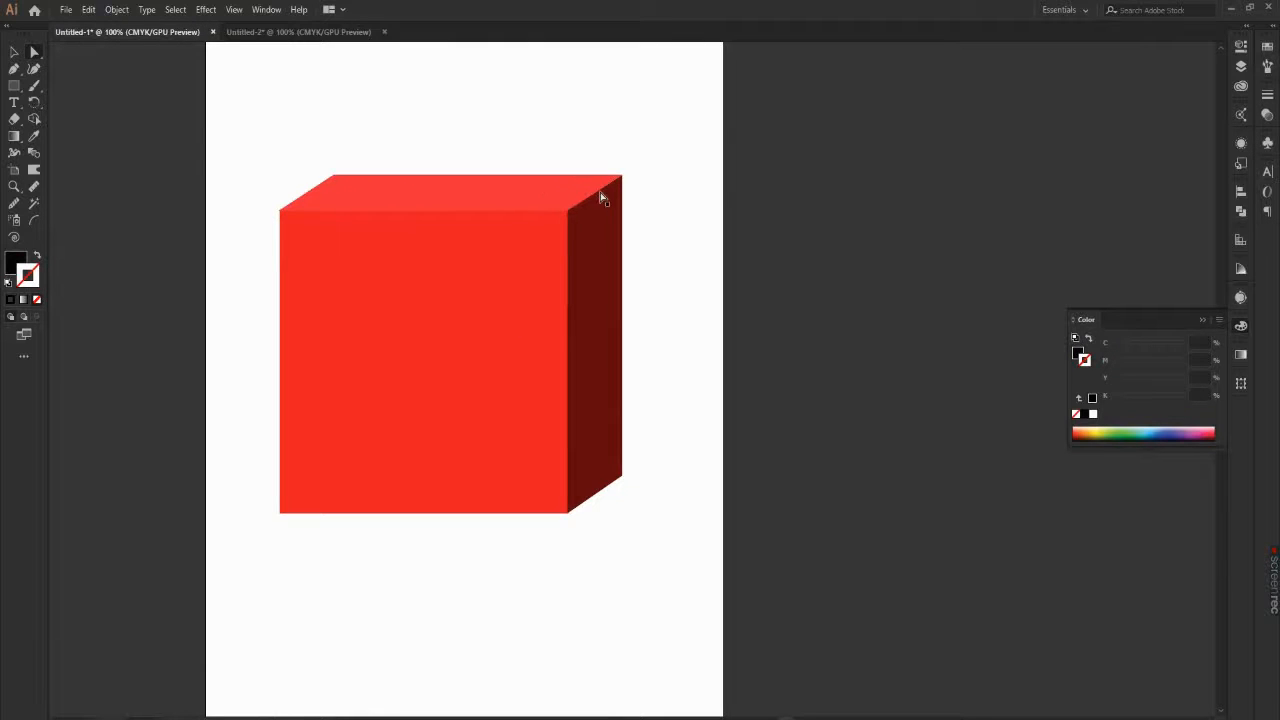
left_click(263, 35)
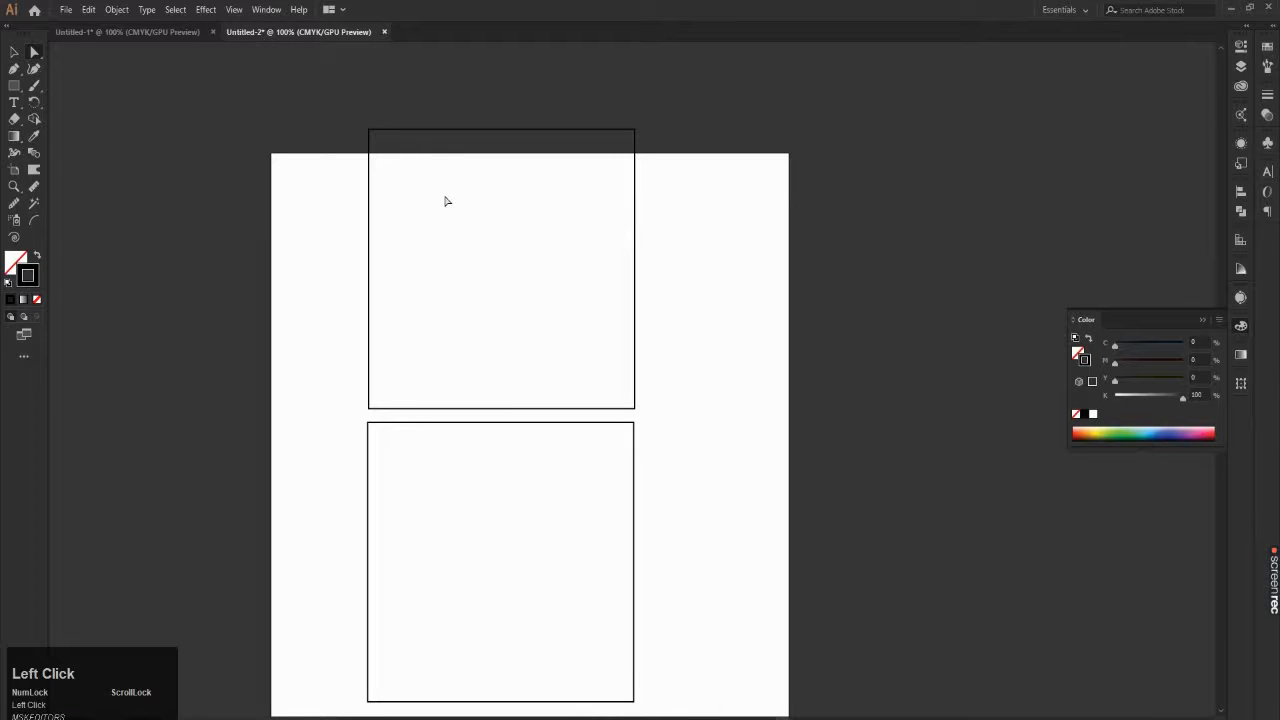
Step: Select the upper square by its outline, move it slightly up and right by its centre point, and deselect it
left_click(372, 131)
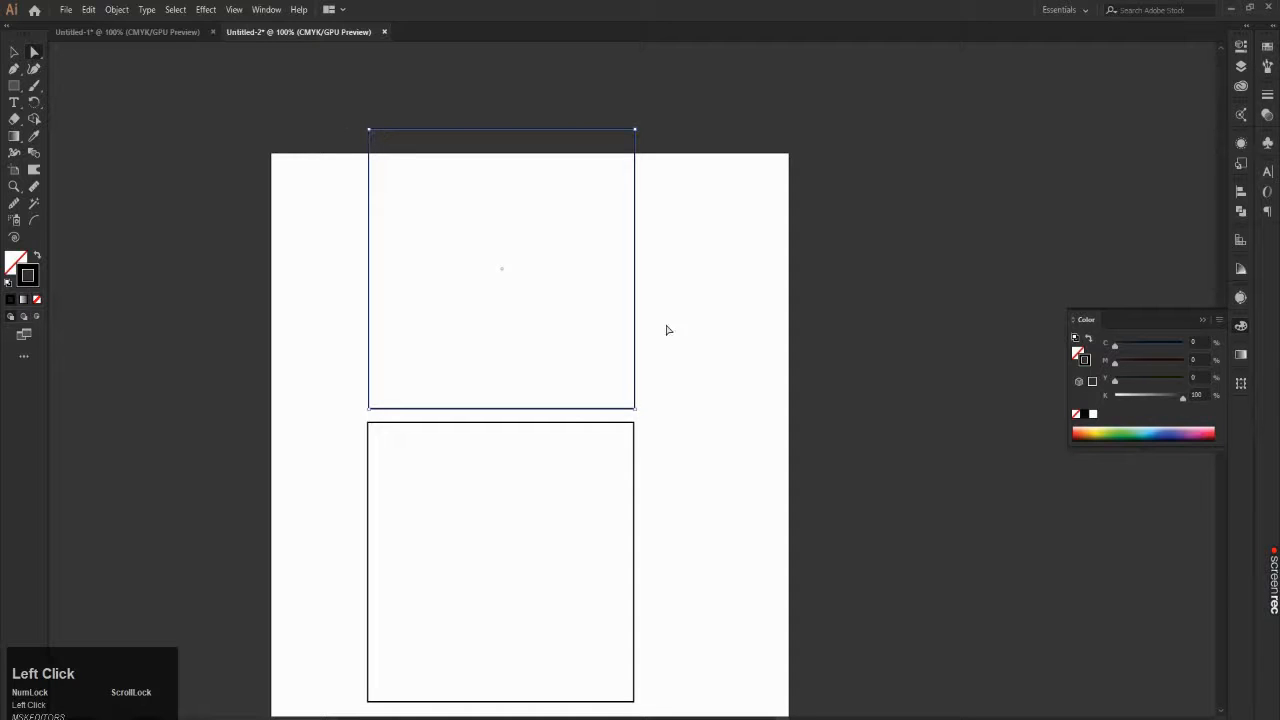
left_click(485, 133)
left_click_drag(764, 73, 317, 420)
left_click(545, 134)
left_click(563, 107)
left_click(558, 131)
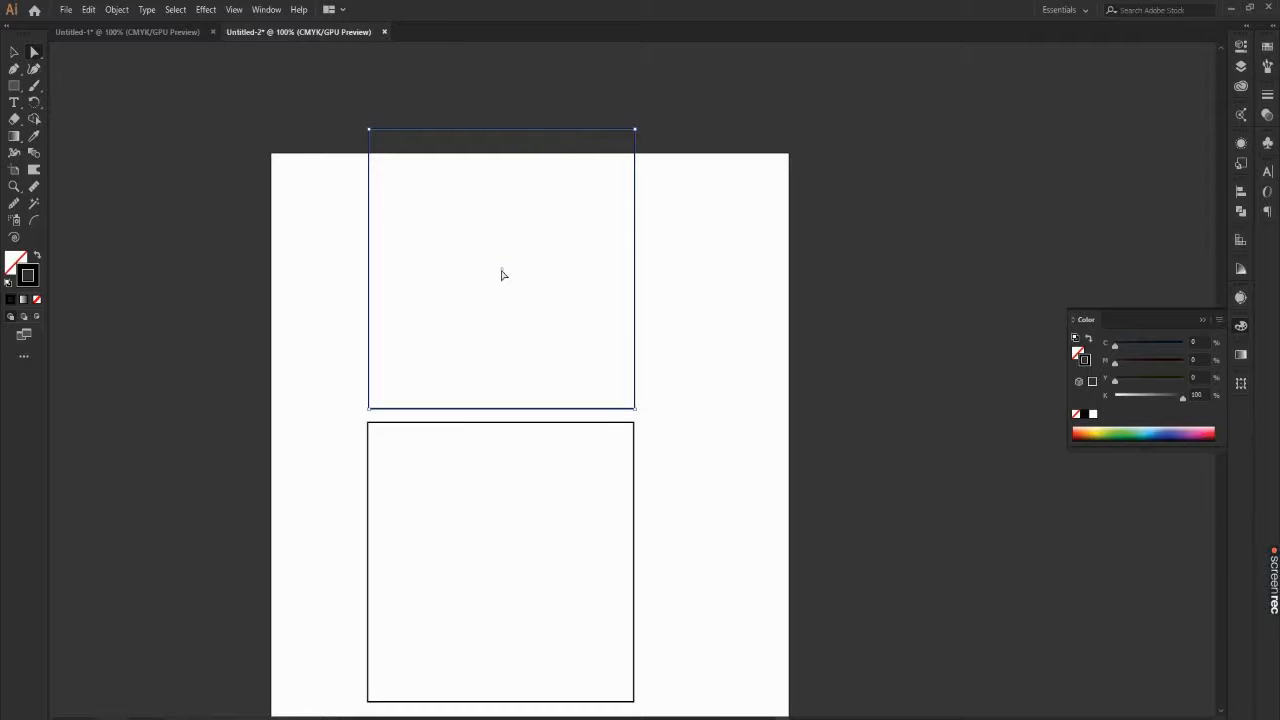
mouse_move(502, 274)
left_mouse_down()
mouse_move(589, 255)
mouse_move(523, 286)
mouse_move(502, 273)
mouse_move(508, 258)
left_mouse_up()
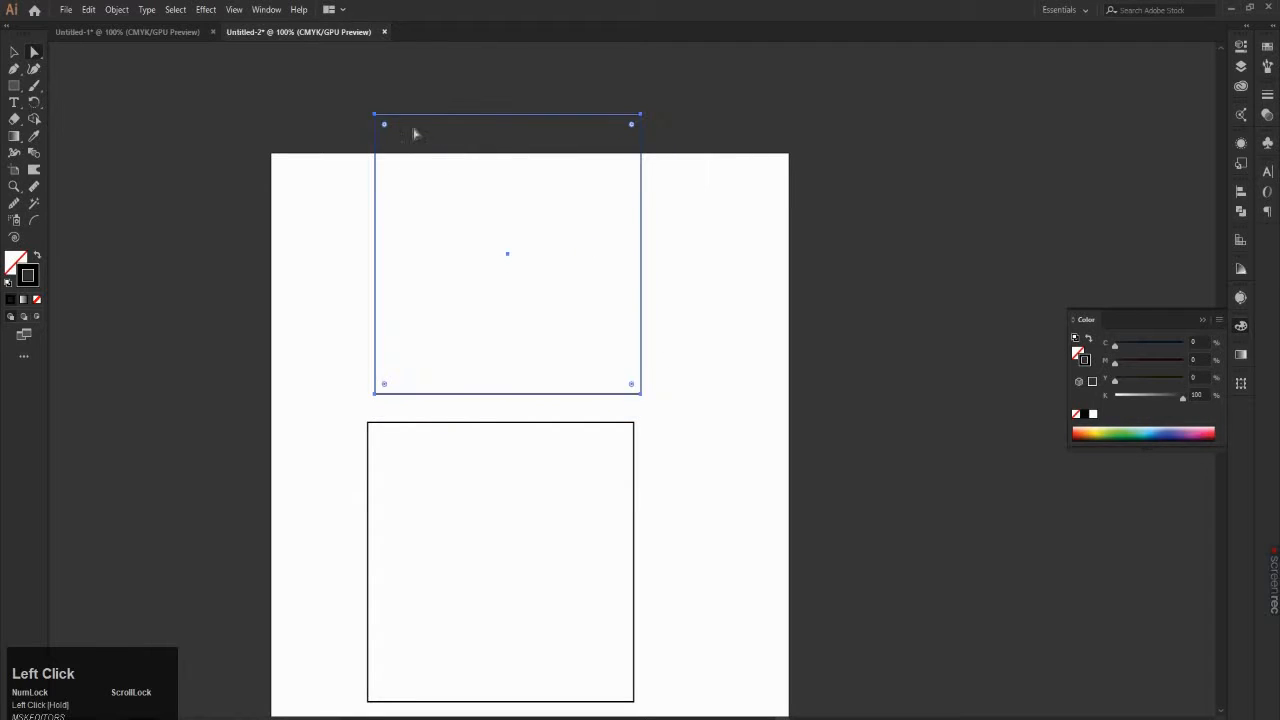
left_click(471, 99)
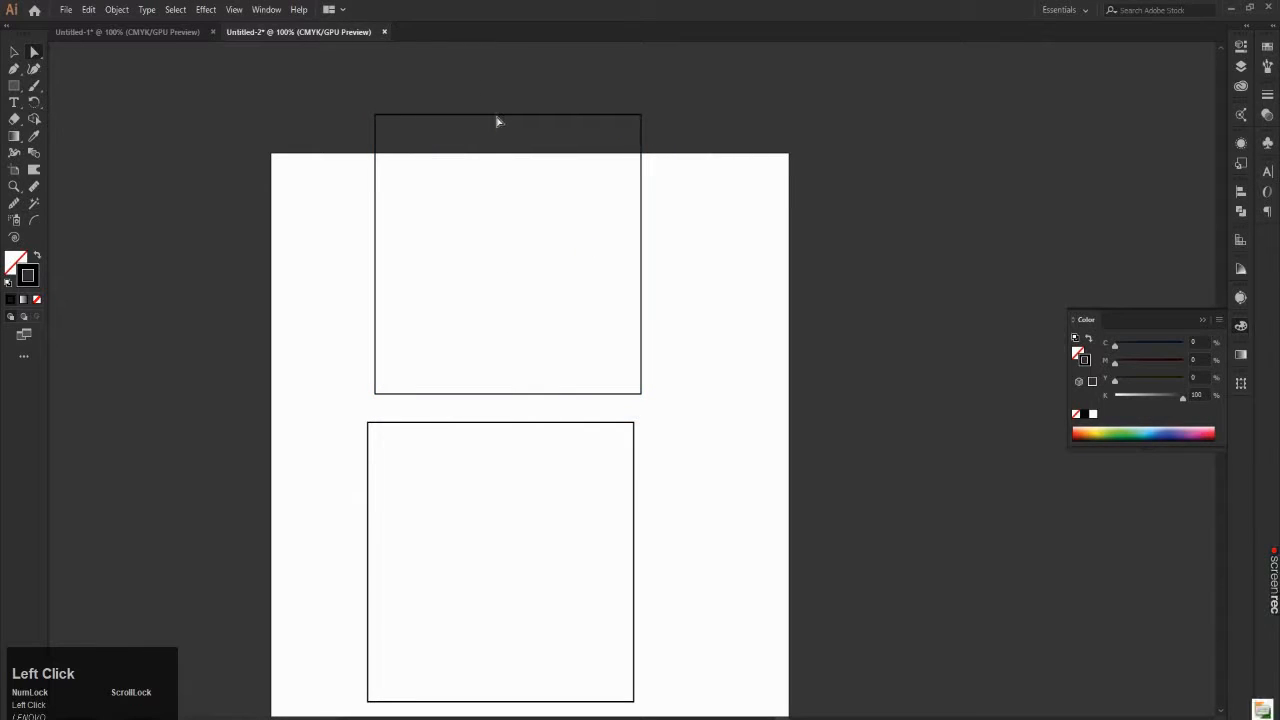
Step: Select only the two lower anchor points of the upper square
left_click(487, 117)
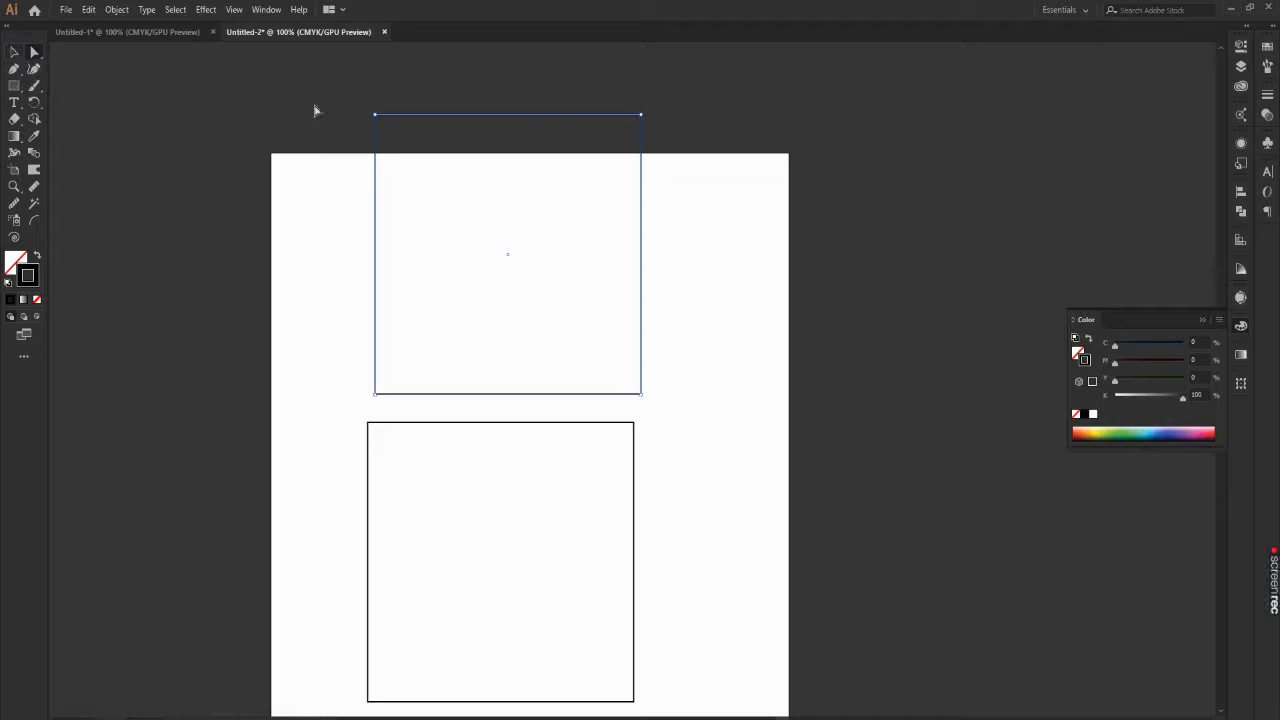
scroll(518, 434, "up", 1)
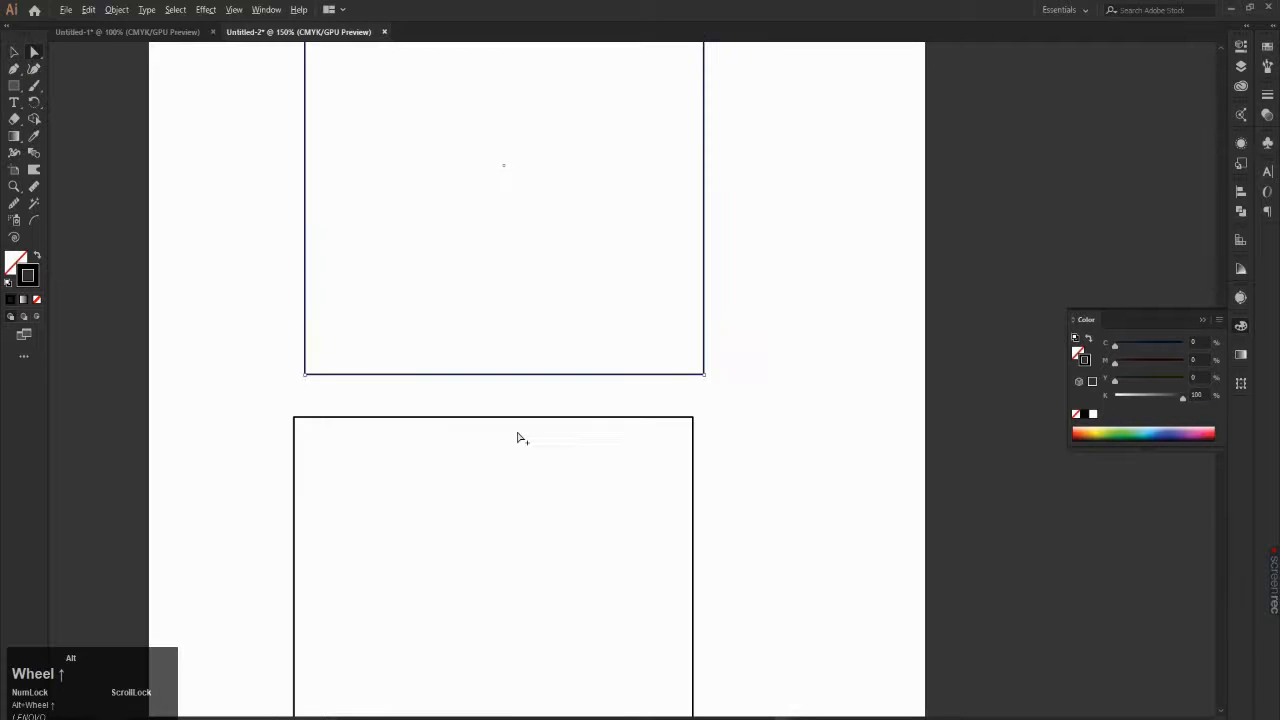
left_click(285, 369)
left_click_drag(285, 369, 831, 403)
scroll(737, 385, "down", 1)
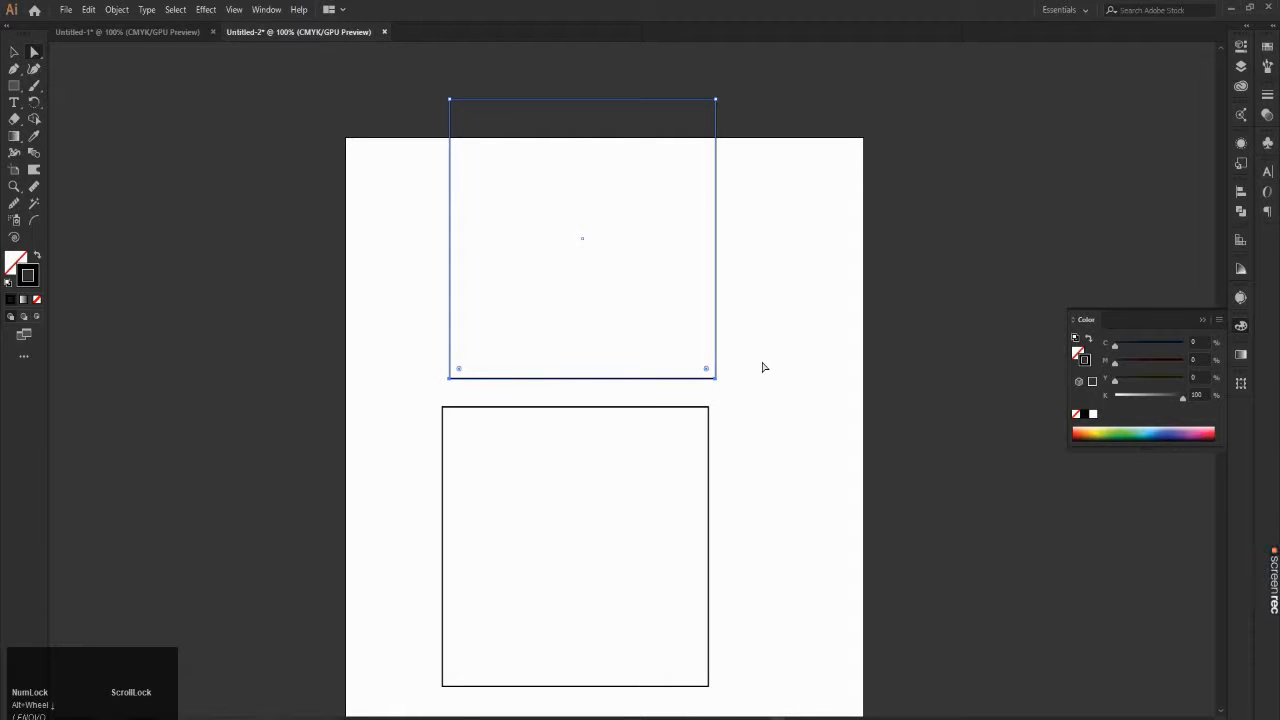
scroll(750, 389, "up", 2)
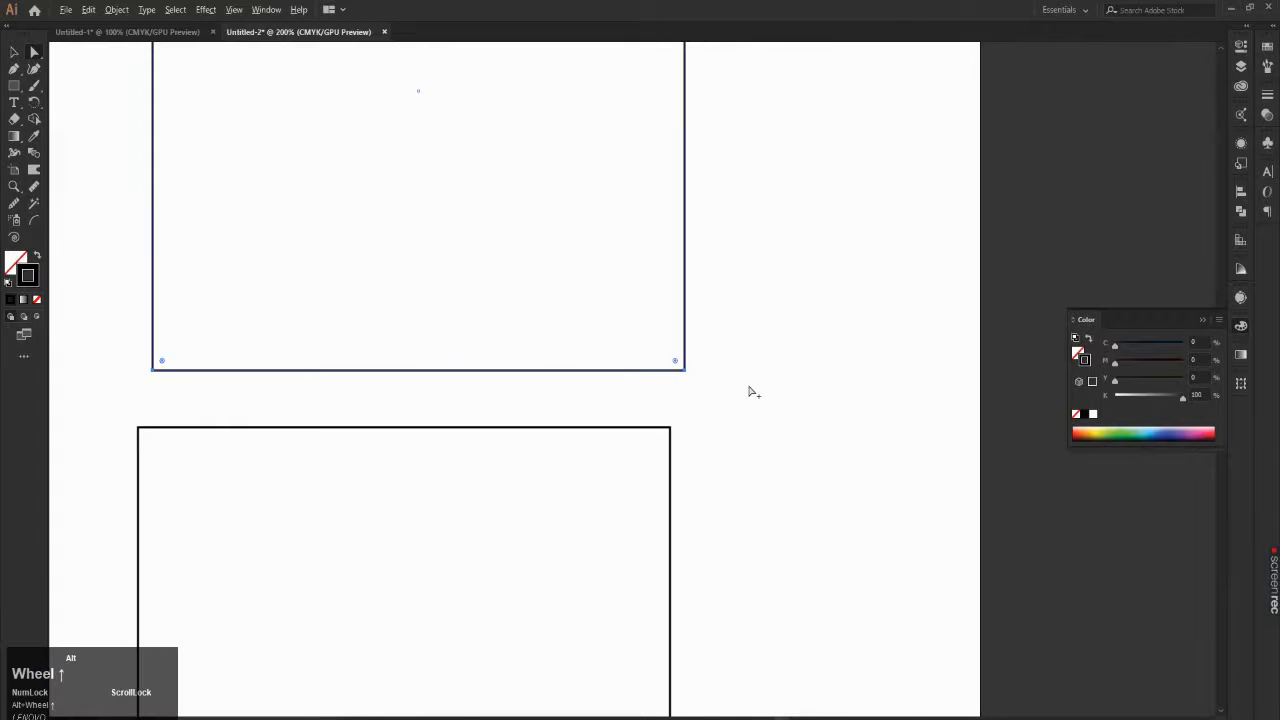
scroll(752, 390, "down", 1)
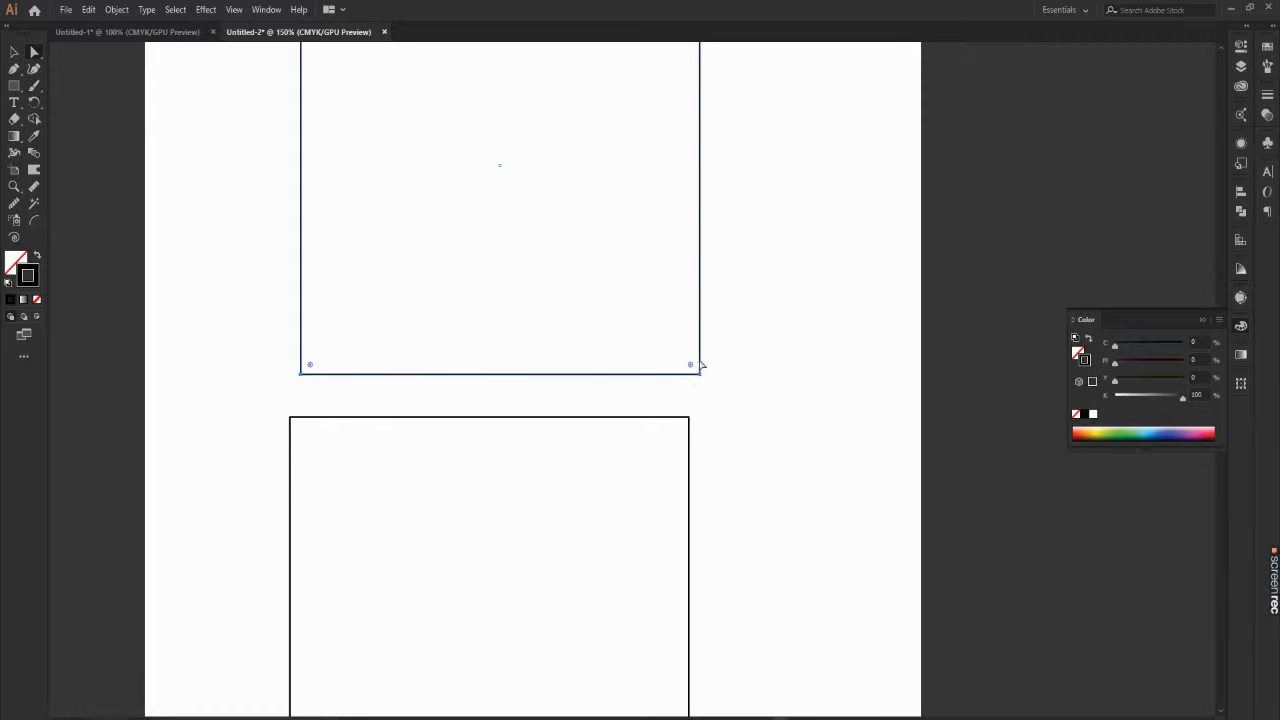
scroll(724, 390, "down", 1)
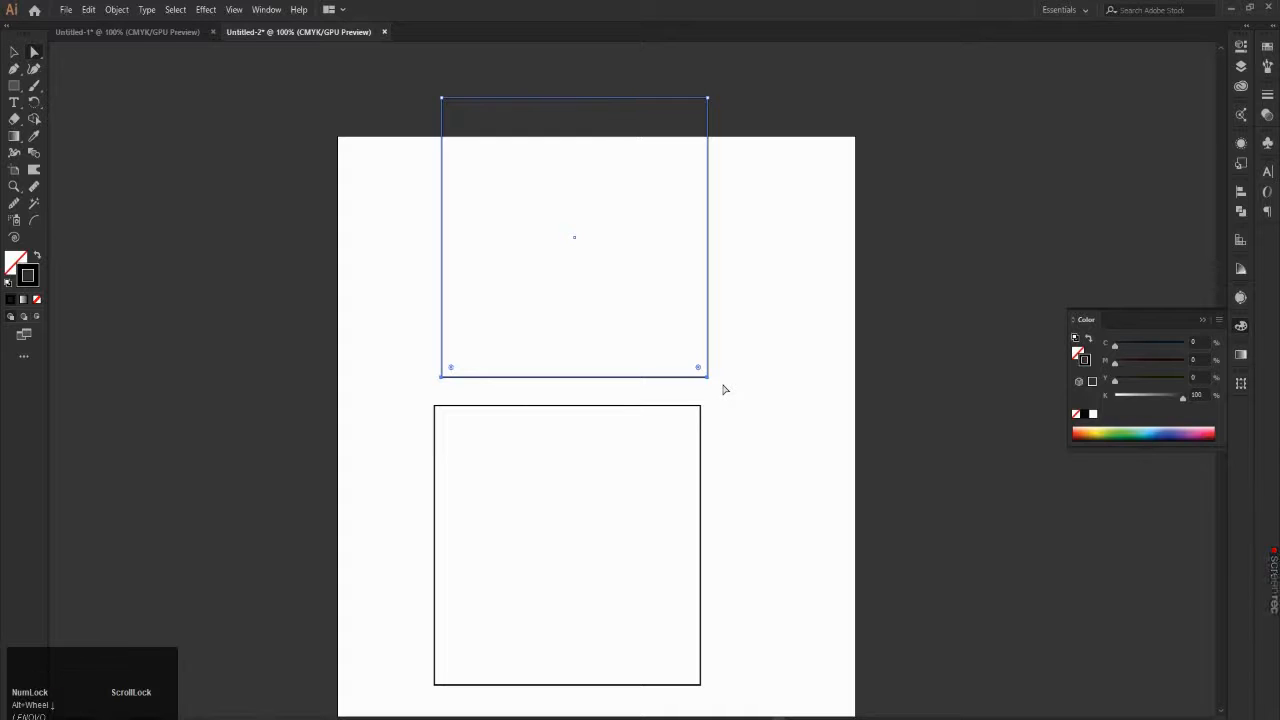
left_click(725, 389)
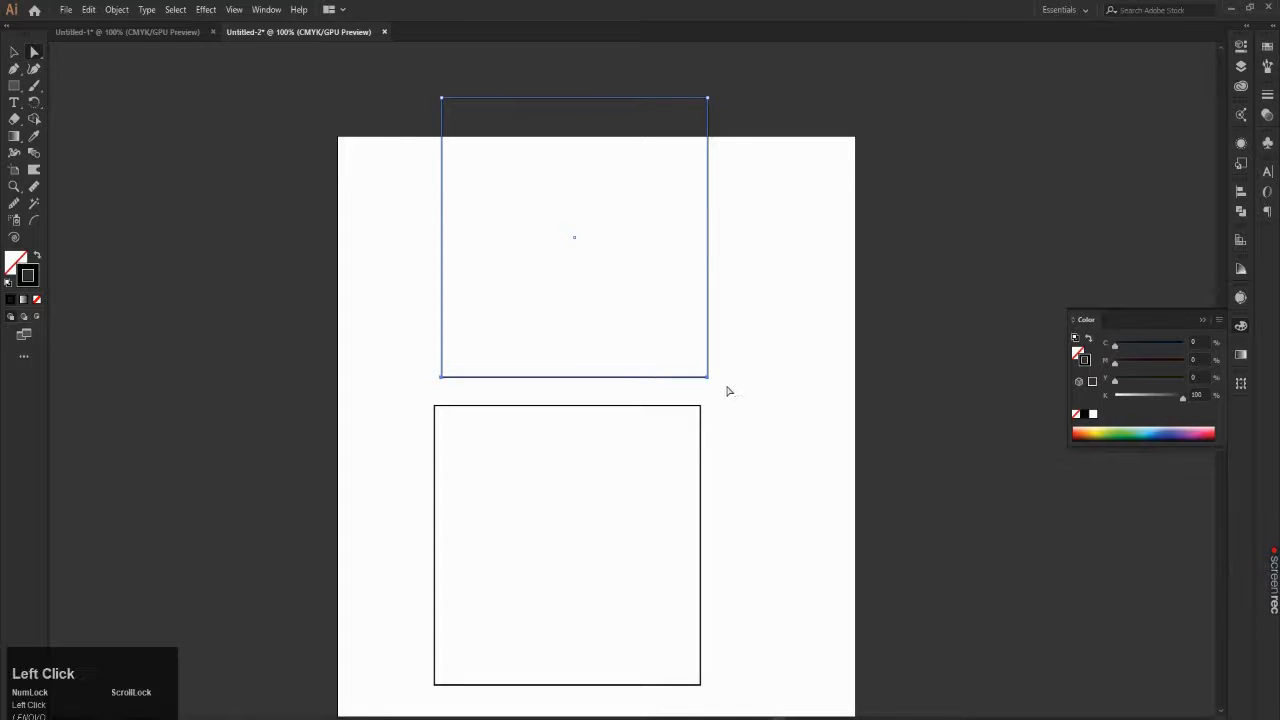
Step: Select the upper square's lower-right anchor point, add its lower-left one to the selection, and deselect the square
scroll(725, 389, "up", 2)
left_click(657, 363)
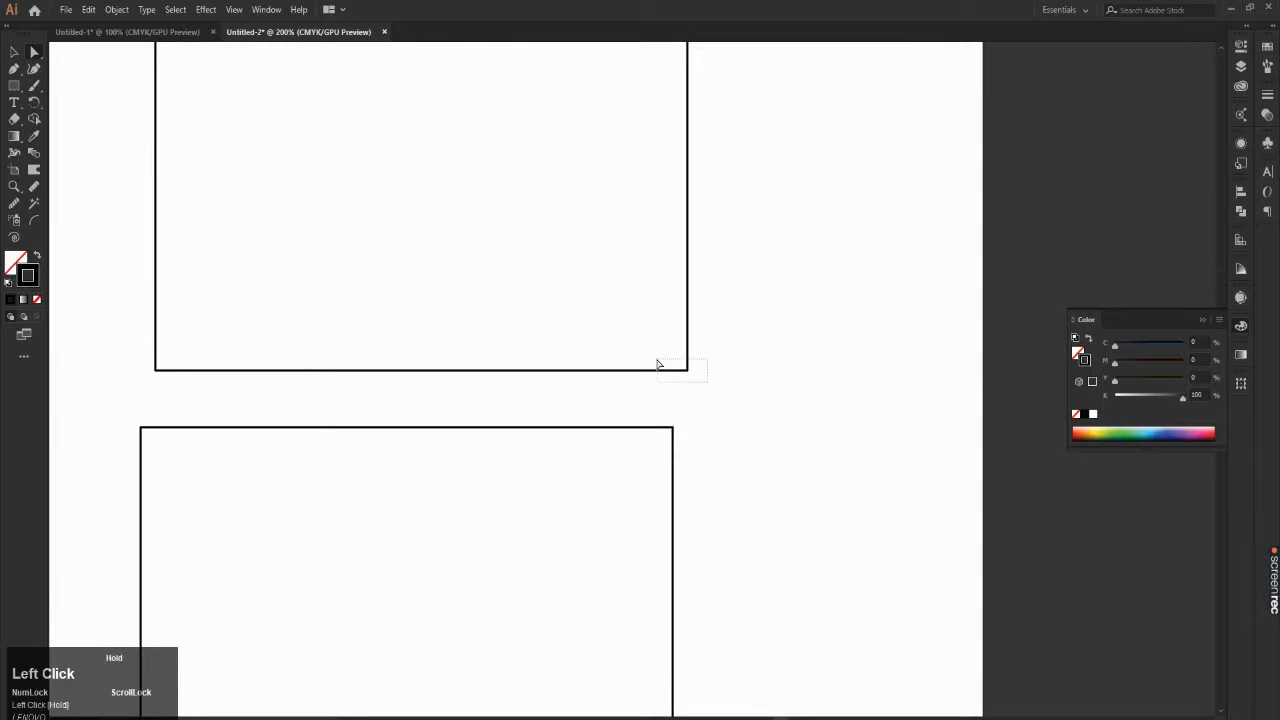
key("shift")
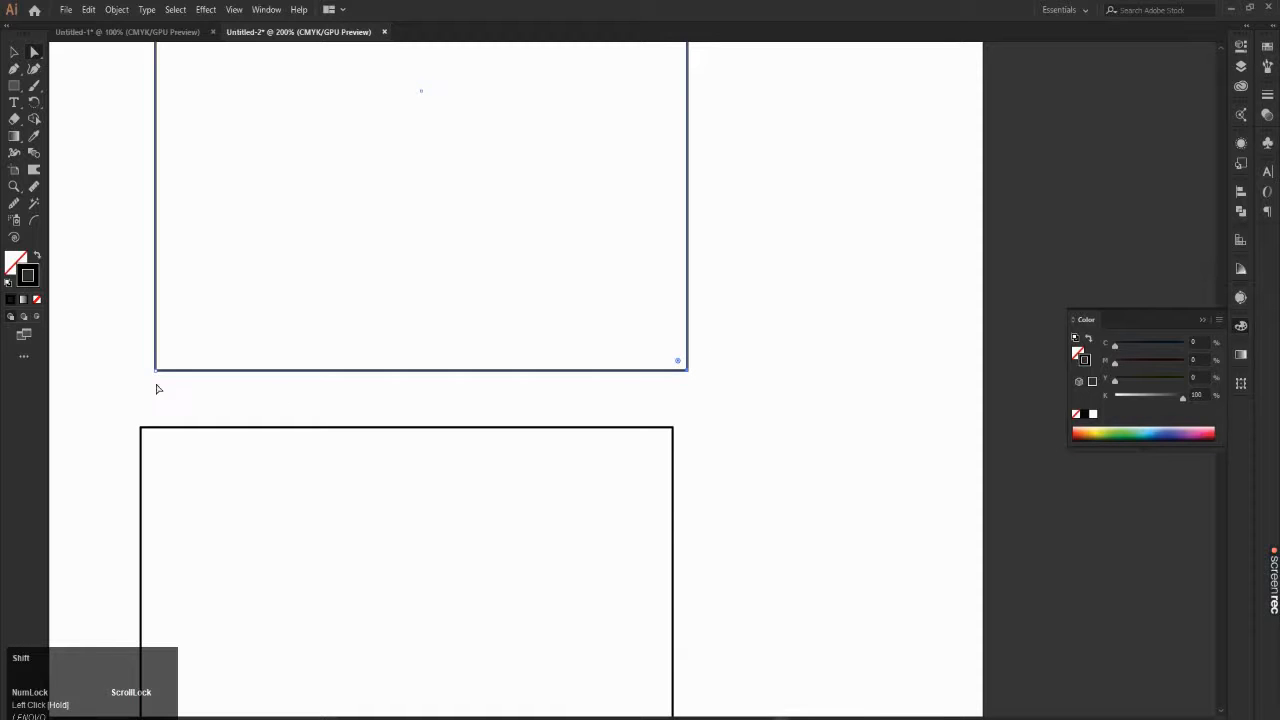
left_click_drag(150, 381, 192, 364)
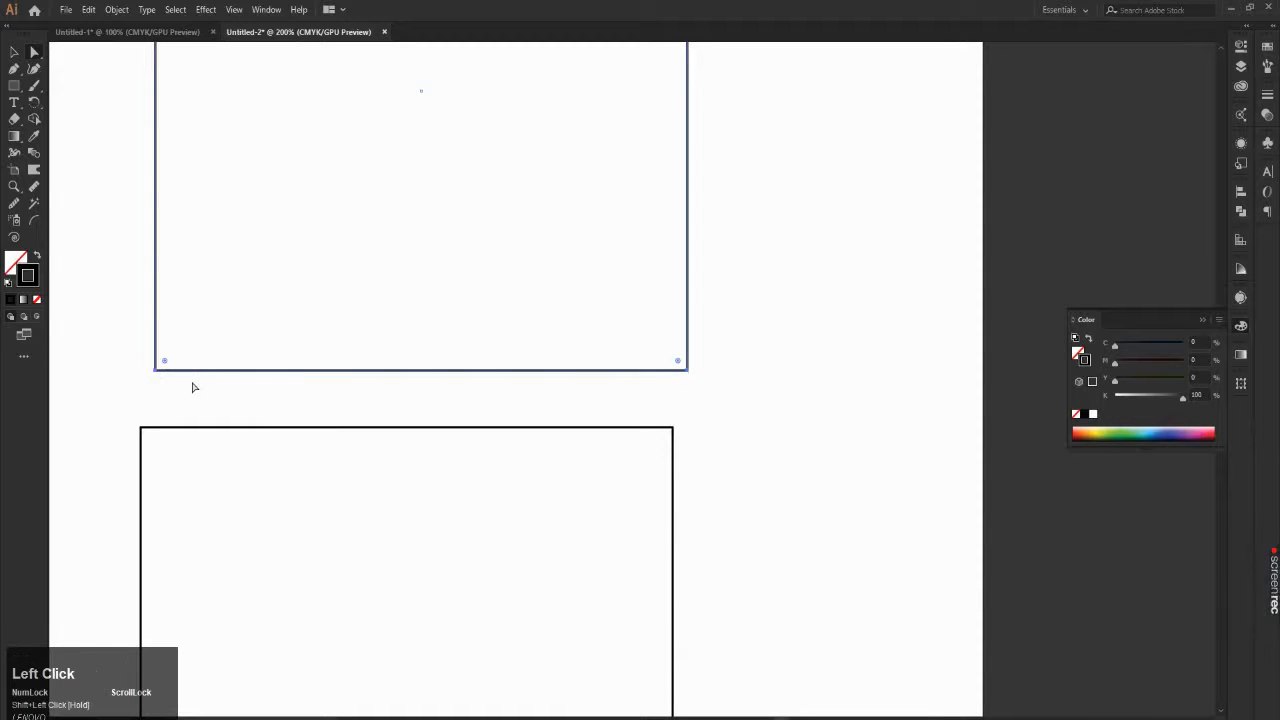
left_click(160, 394)
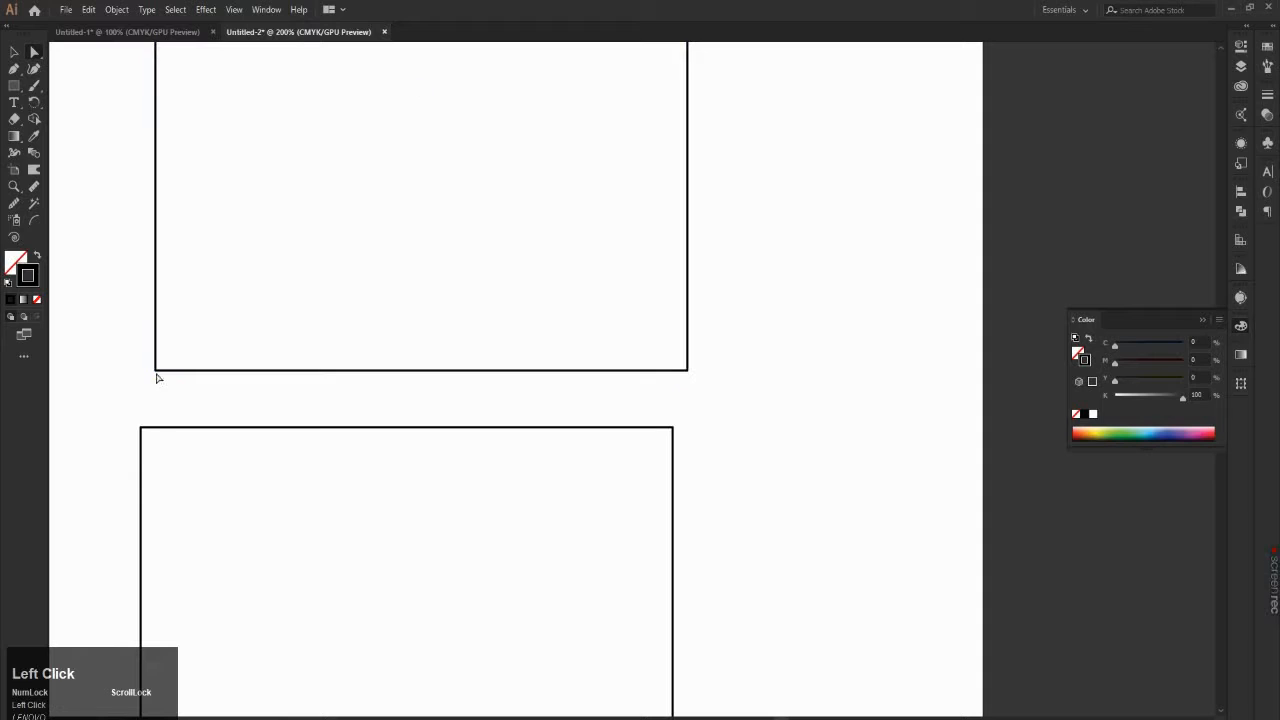
Step: Select the upper square's two lower anchor points and try to move them together up and to the left
left_click(156, 371)
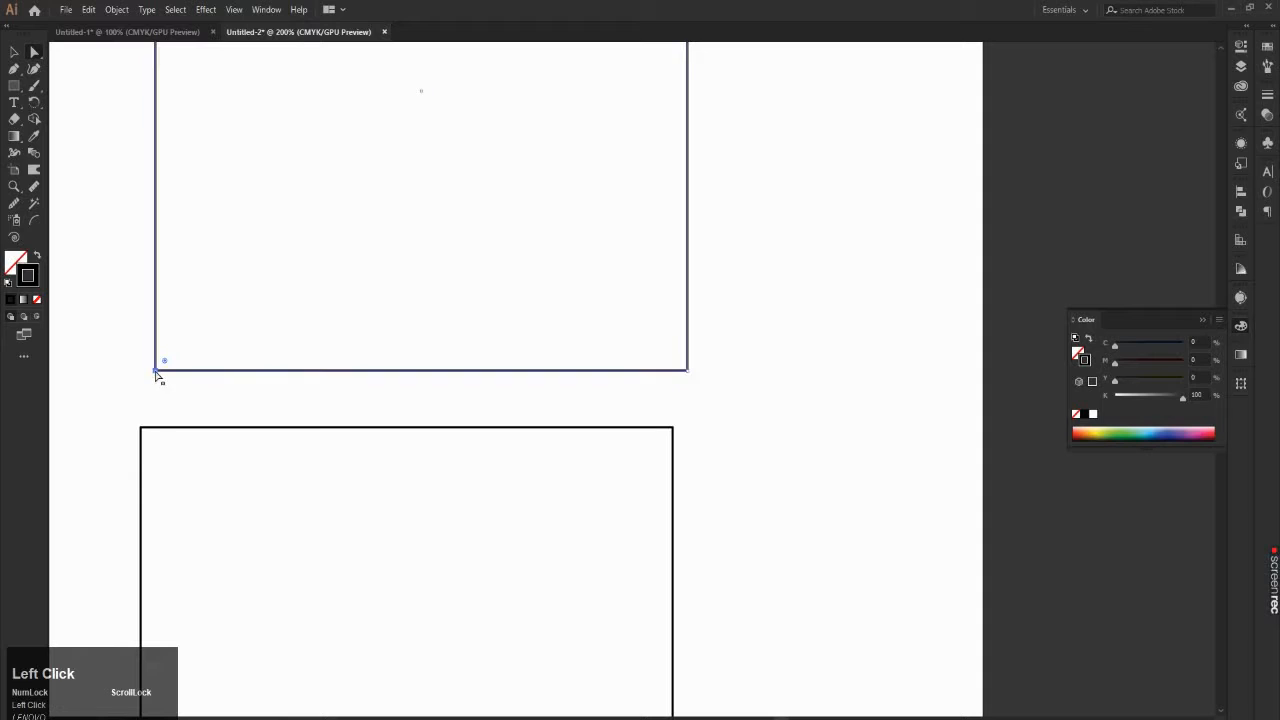
left_click(688, 371, "shift")
scroll(594, 318, "down", 1)
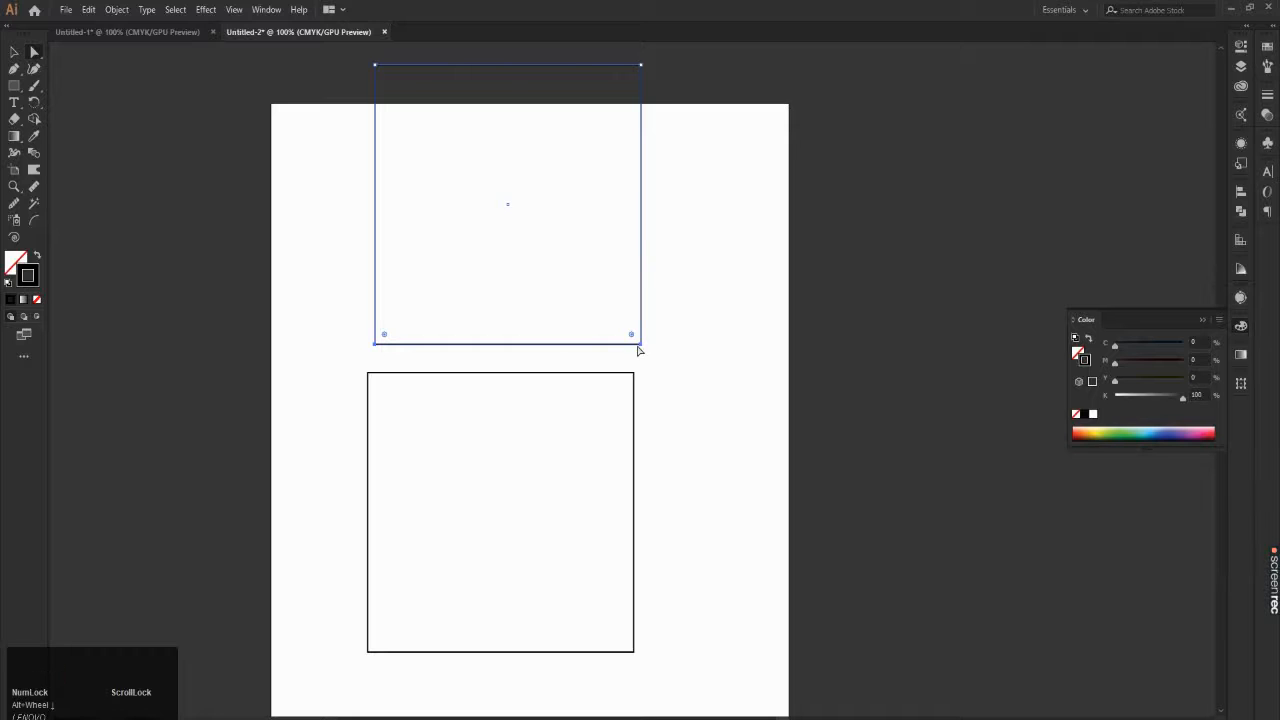
left_click_drag(642, 348, 613, 301)
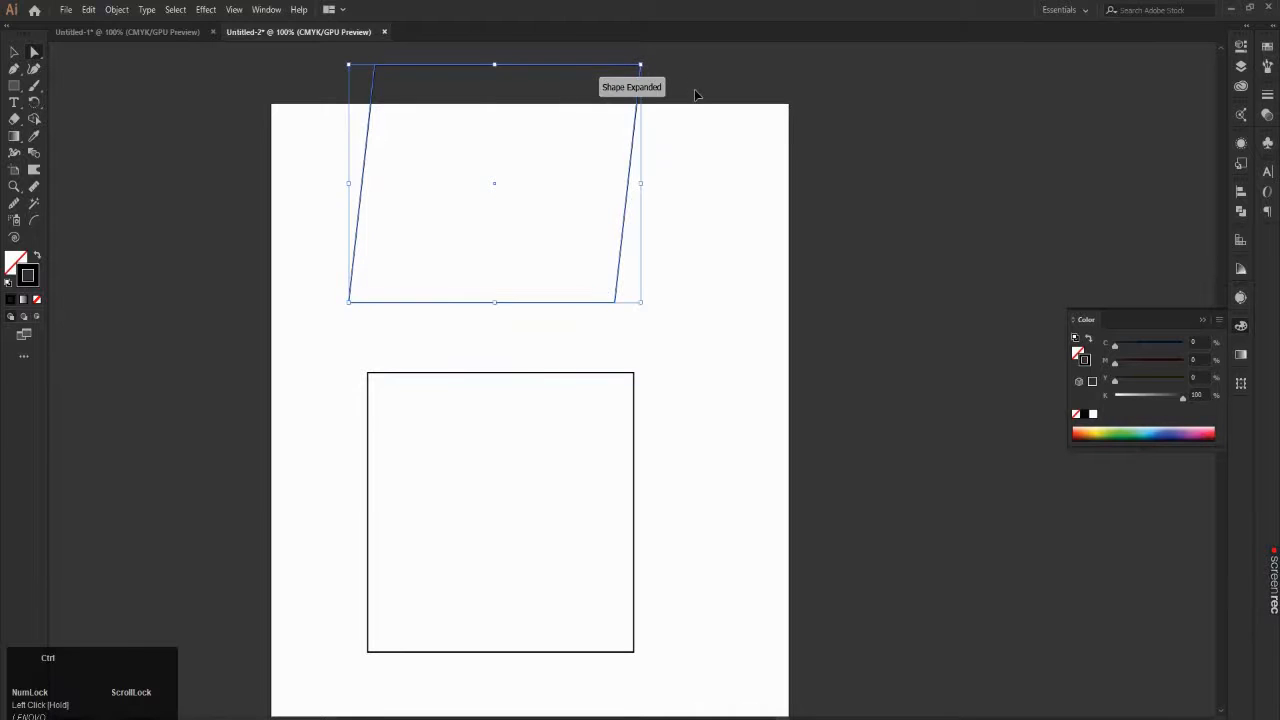
key("ctrl+z")
Step: Try to move only the upper square's lower-right anchor point inward, up and to the left
left_click(768, 192)
left_click(643, 349)
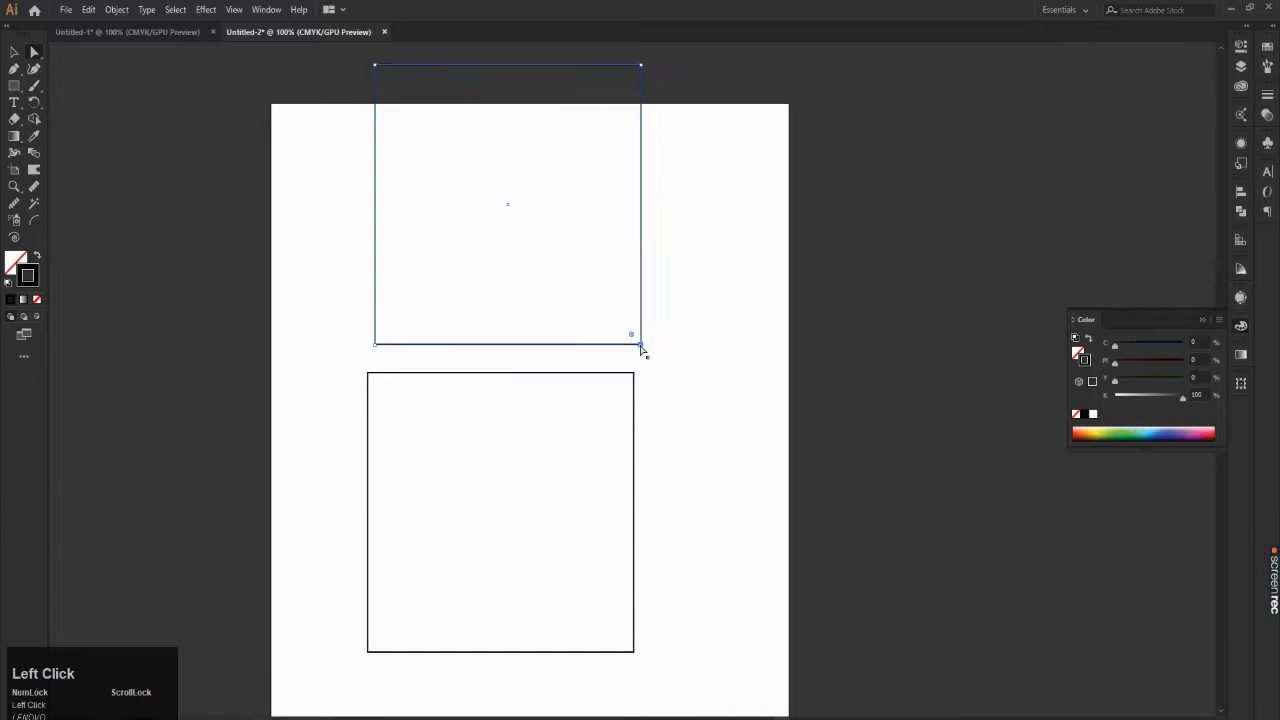
left_click_drag(642, 346, 594, 298)
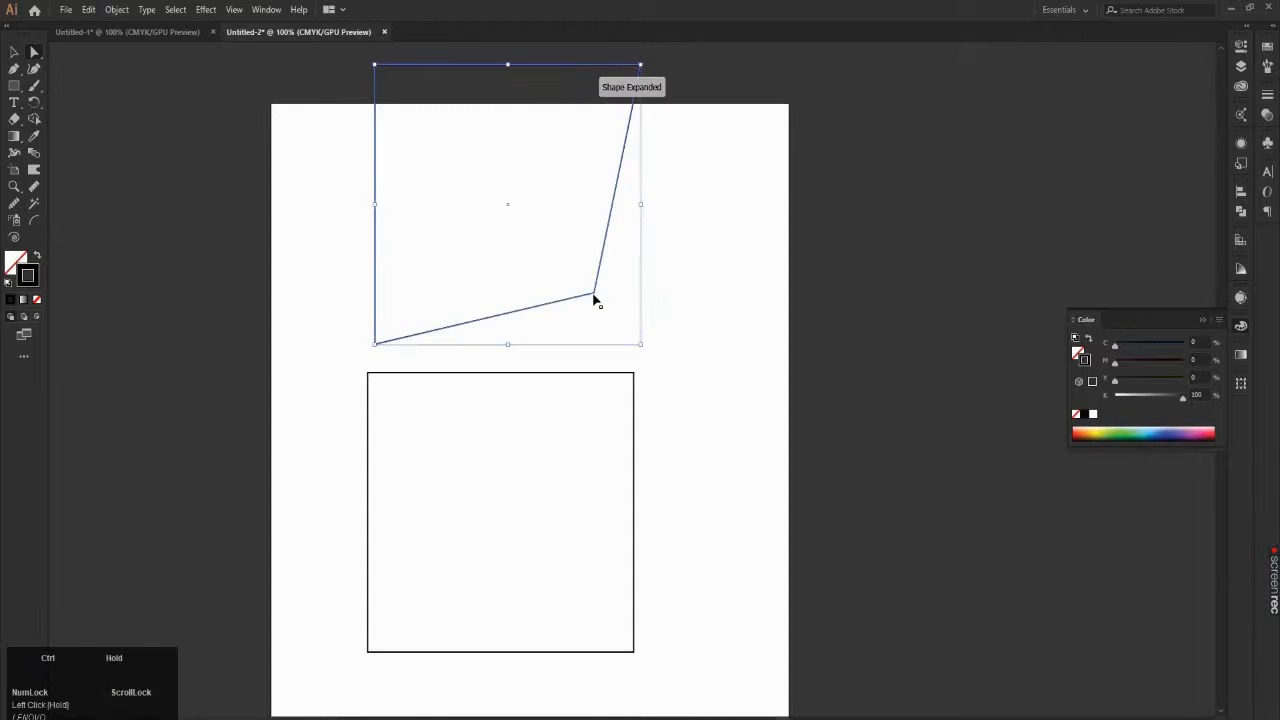
key("ctrl+z")
Step: Try to distort the upper square by slightly shifting its corner anchor points, including the upper-left and lower-right ones
left_click_drag(364, 62, 407, 80)
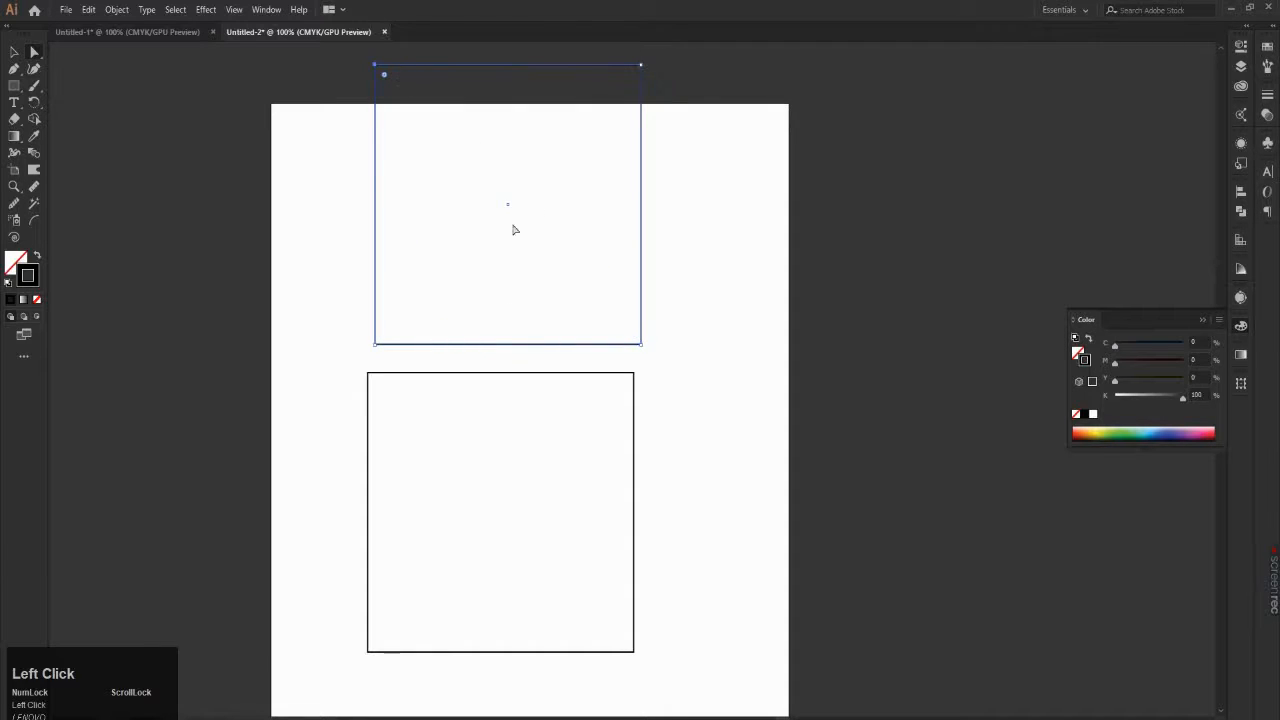
left_click_drag(666, 326, 623, 317)
scroll(617, 310, "down", 2)
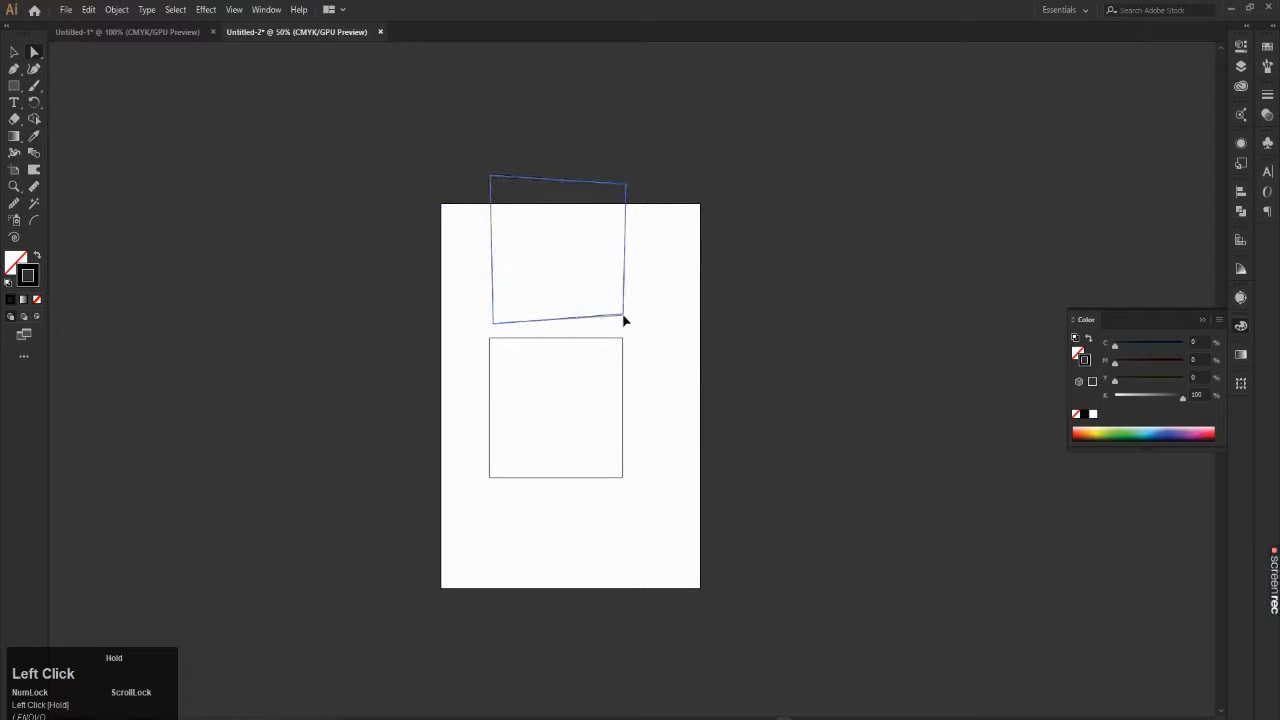
key("ctrl+z")
key("ctrl+z")
key("ctrl+z")
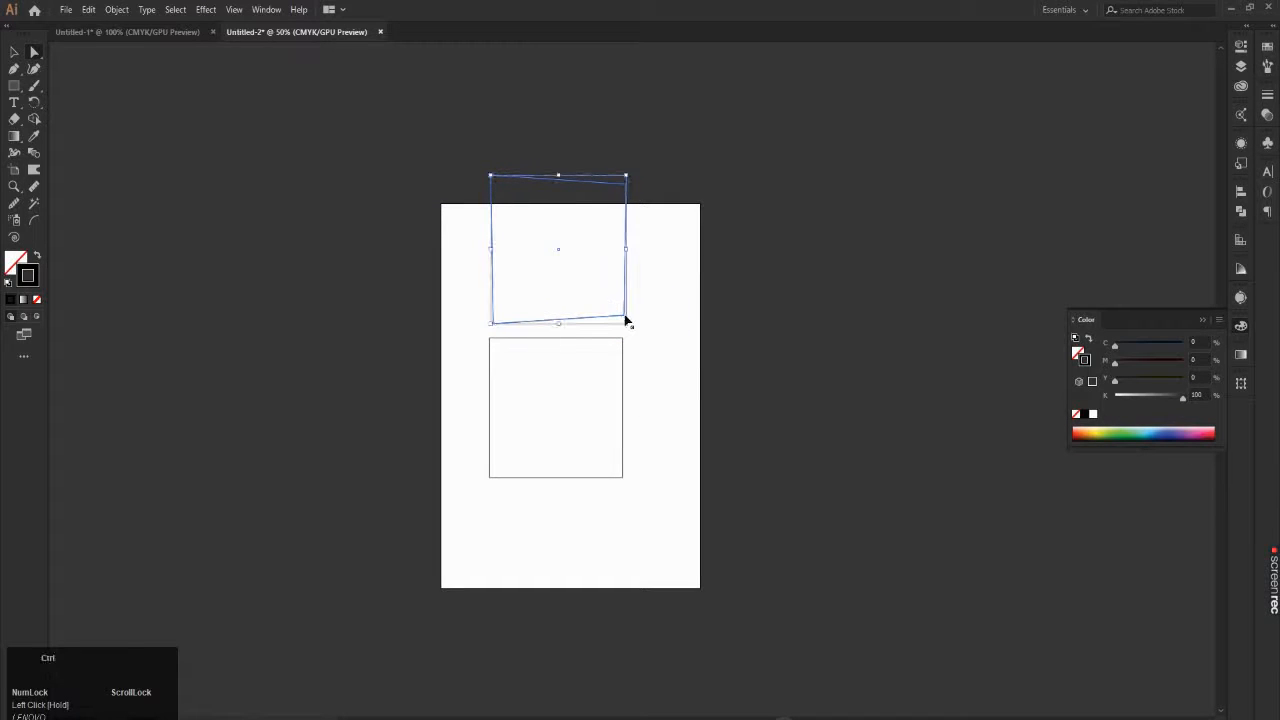
Step: Select the upper square's two lower anchor points and move them onto the lower square's upper edge, starting from its upper-left corner
scroll(660, 310, "up", 3, "alt")
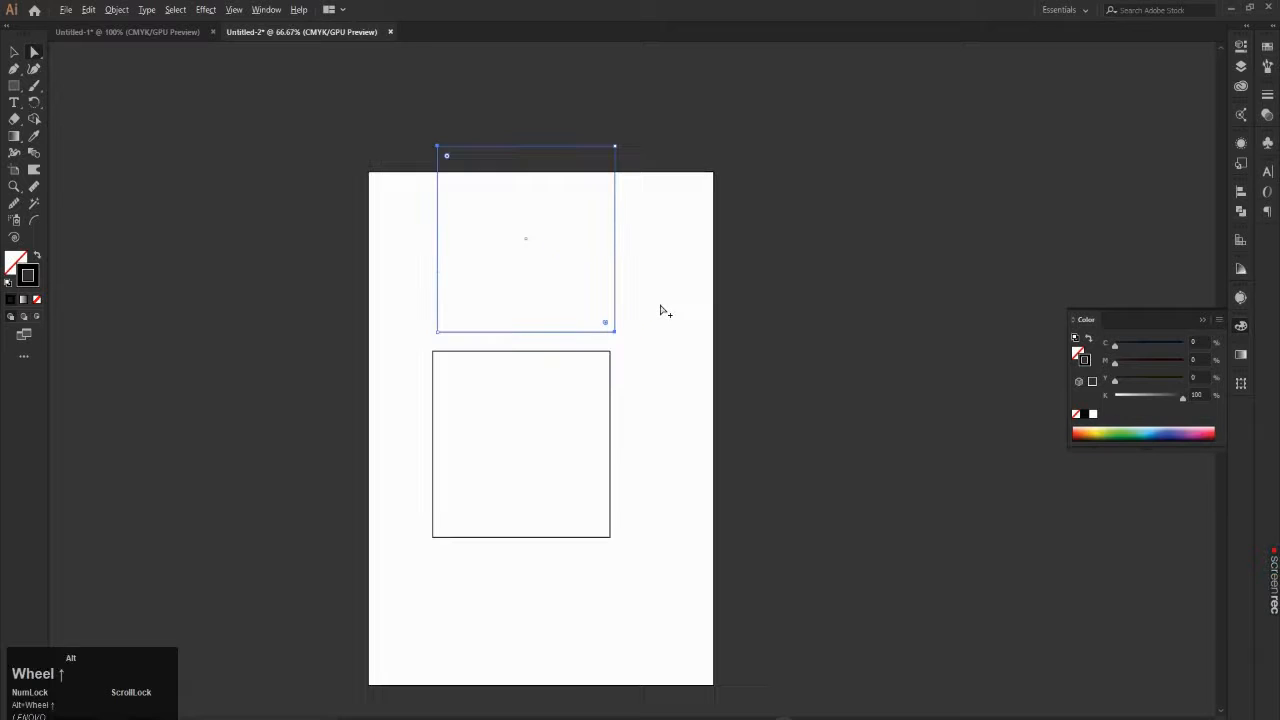
left_click_drag(152, 233, 695, 327)
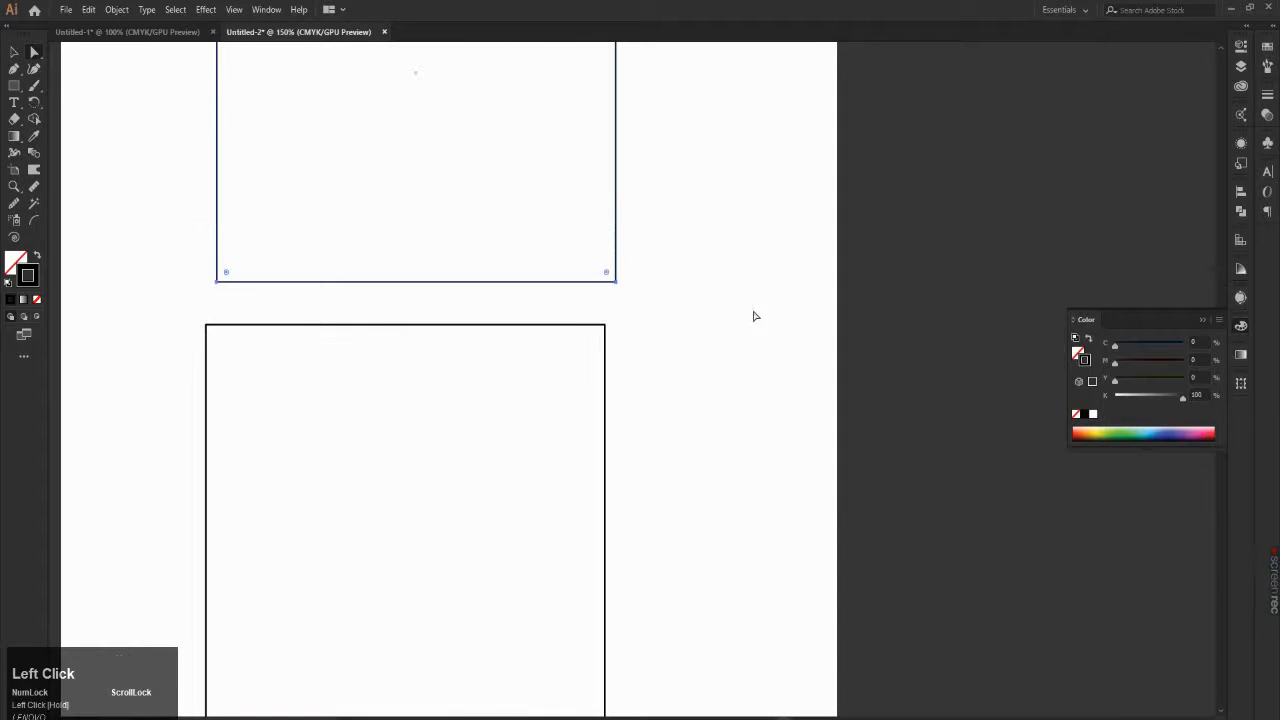
scroll(589, 294, "up", 1, "alt")
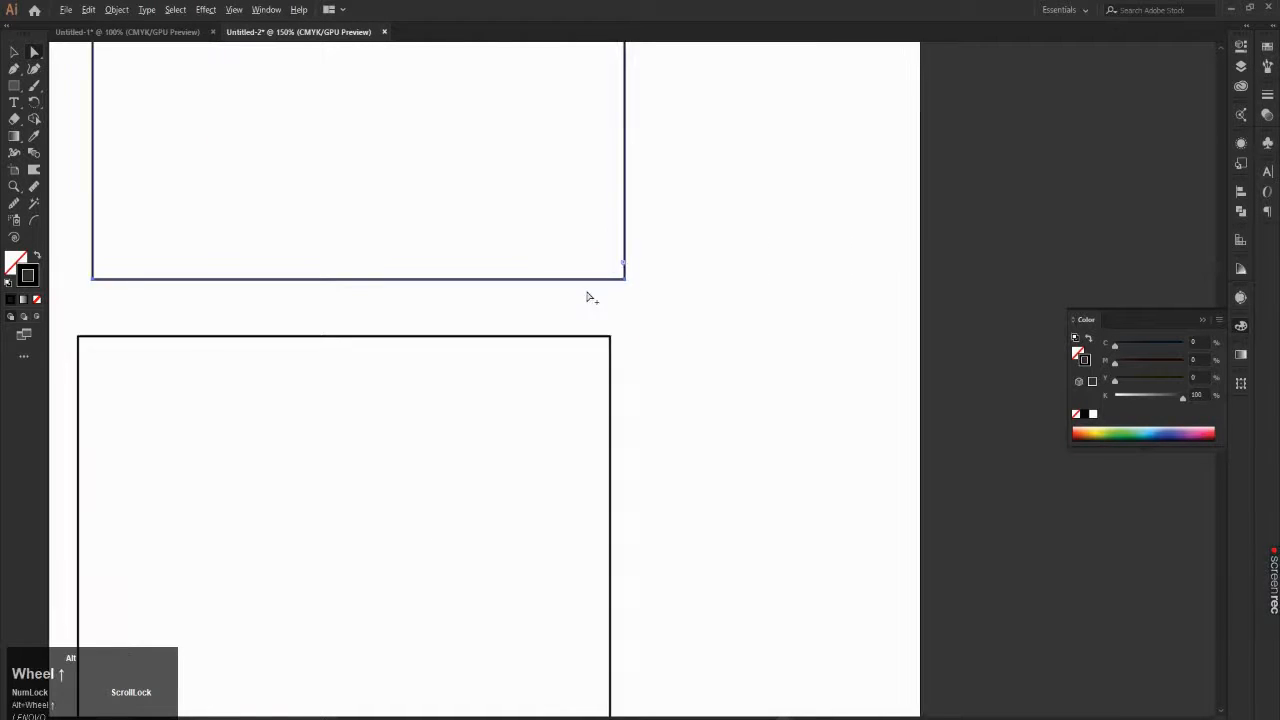
scroll(77, 297, "up", 2, "alt")
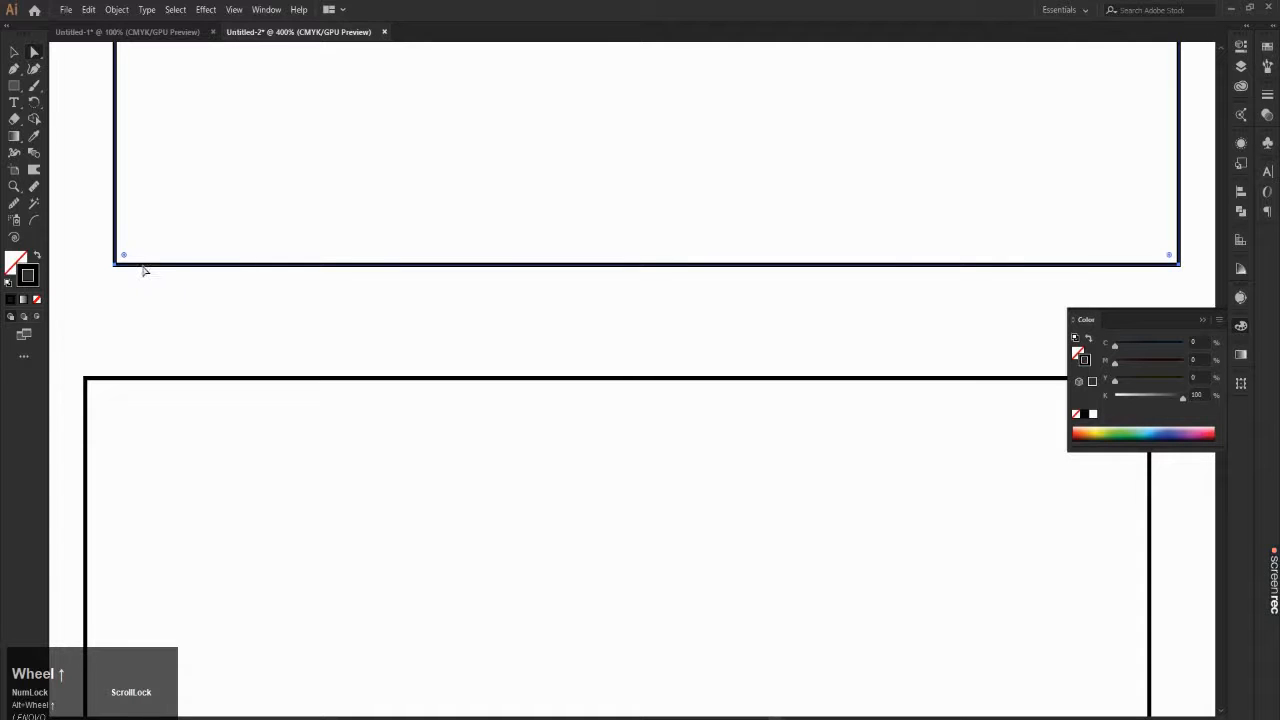
left_click_drag(115, 270, 86, 378)
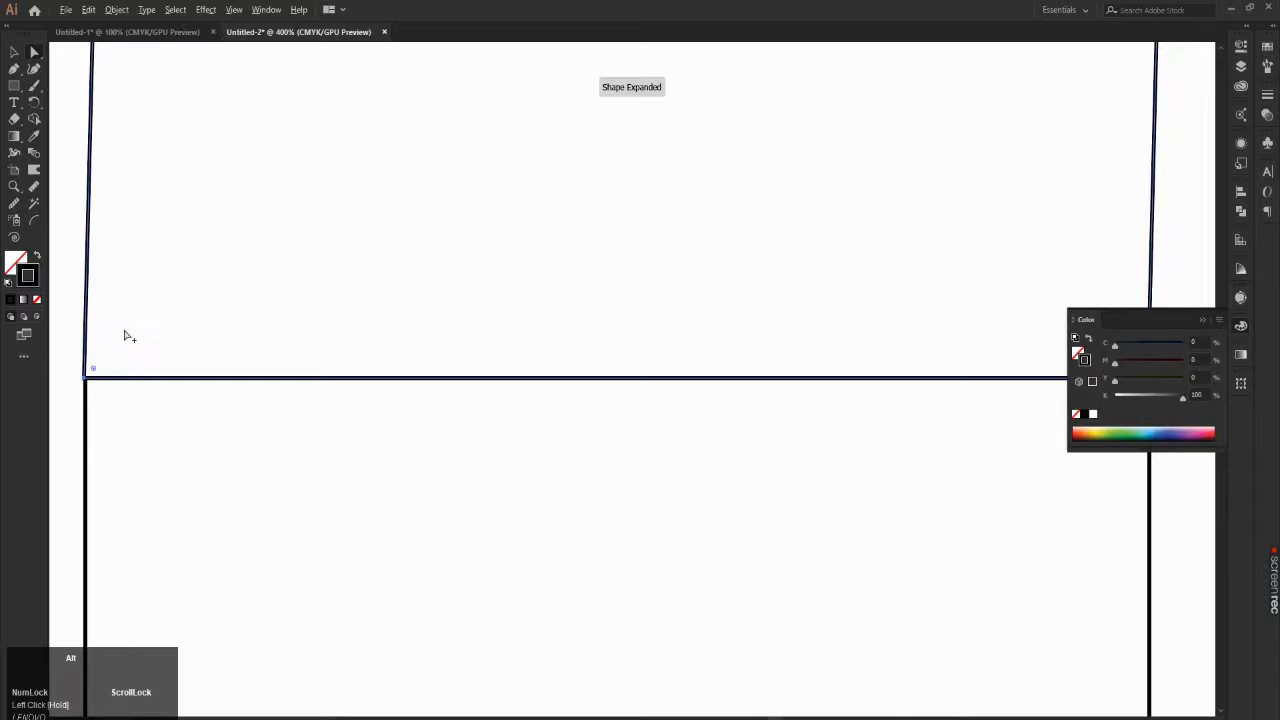
Step: Fine-align the upper shape's lower-right anchor point with the lower square's upper-right corner
scroll(126, 336, "down", 1, "alt")
scroll(645, 367, "up", 10, "alt")
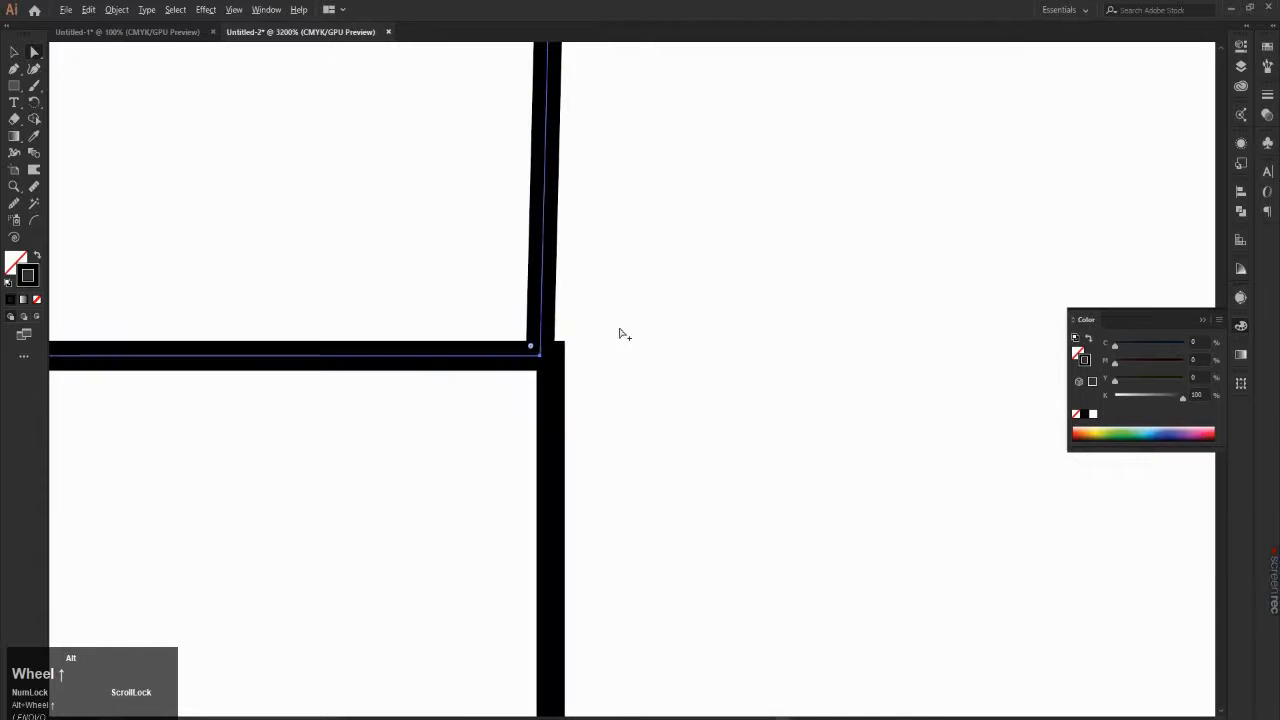
left_click_drag(563, 318, 585, 303)
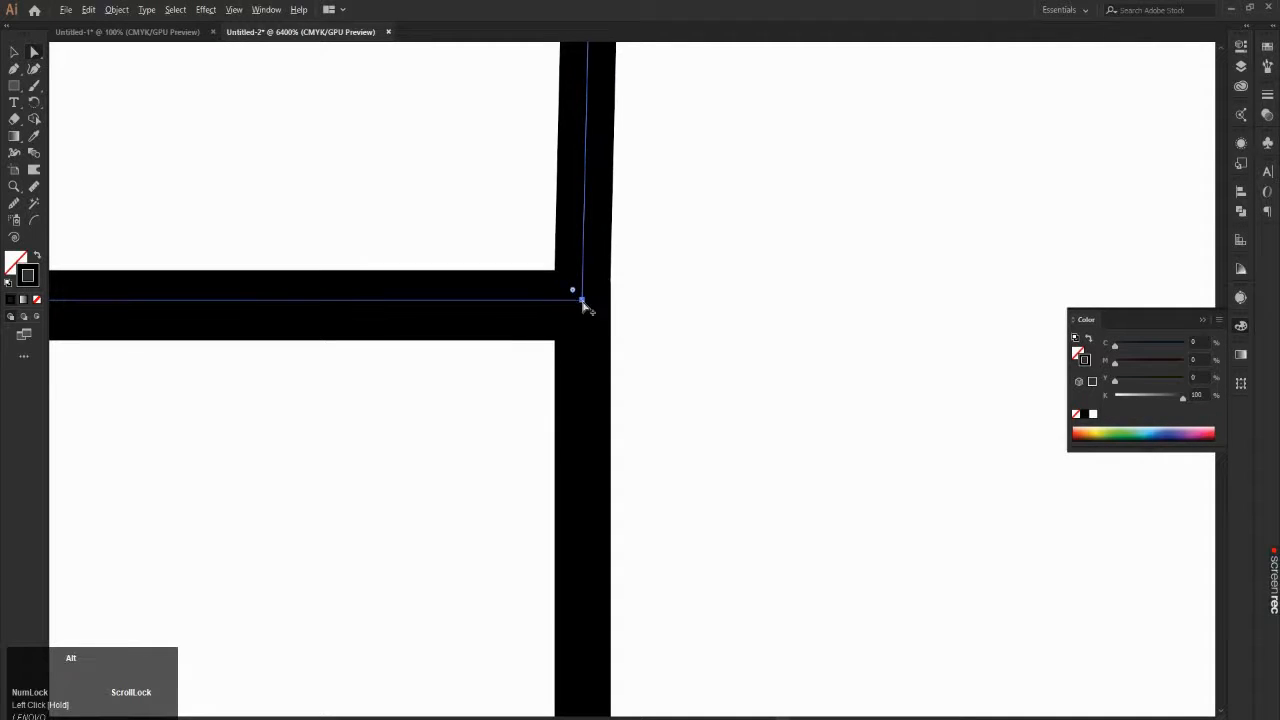
scroll(586, 306, "down", 3, "alt")
scroll(586, 306, "down", 10, "alt")
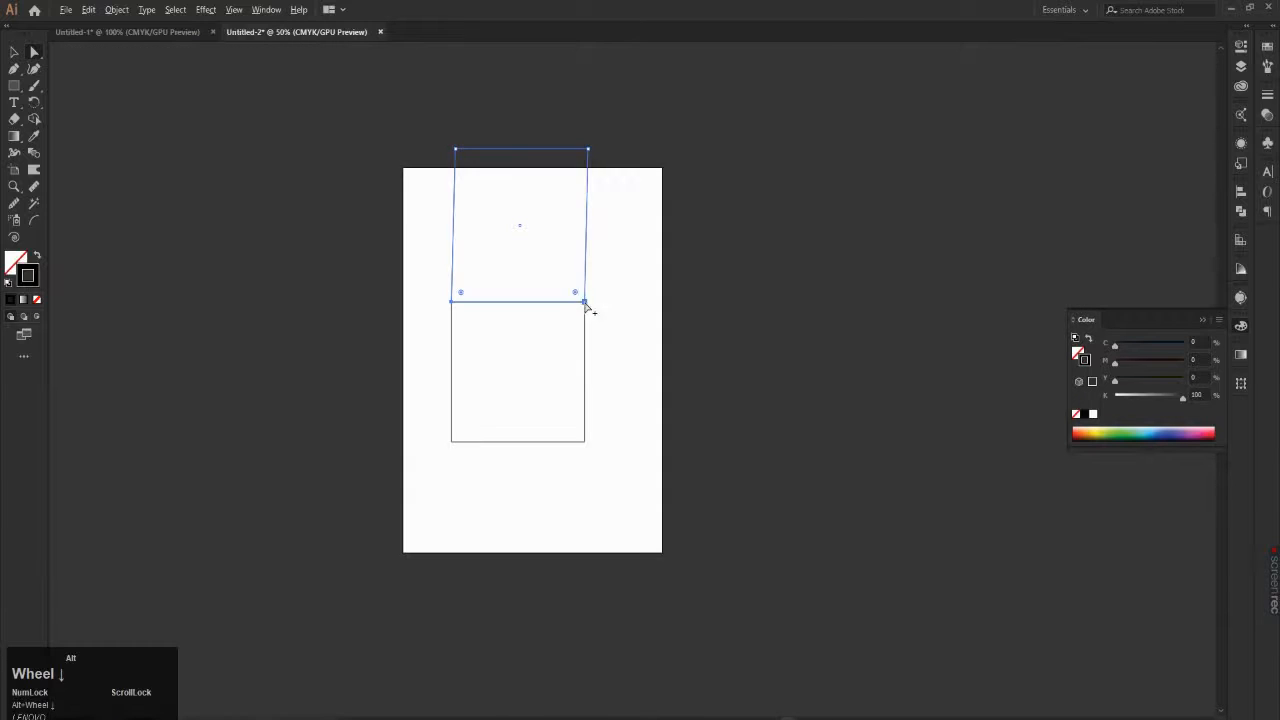
Step: Move the upper shape's two upper anchor points far down and slightly right to form a slanted top face
scroll(645, 110, "up", 2, "alt")
left_click_drag(632, 142, 171, 249)
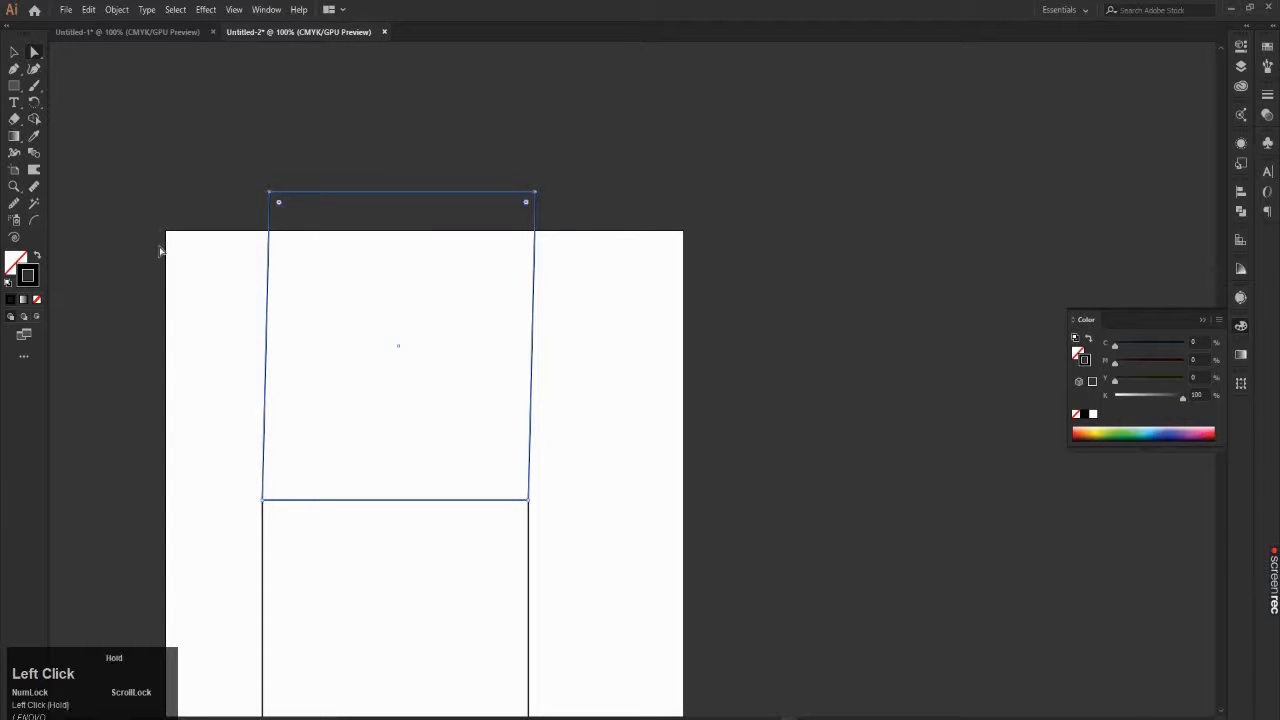
left_click_drag(535, 193, 557, 455)
scroll(542, 407, "down", 1, "alt")
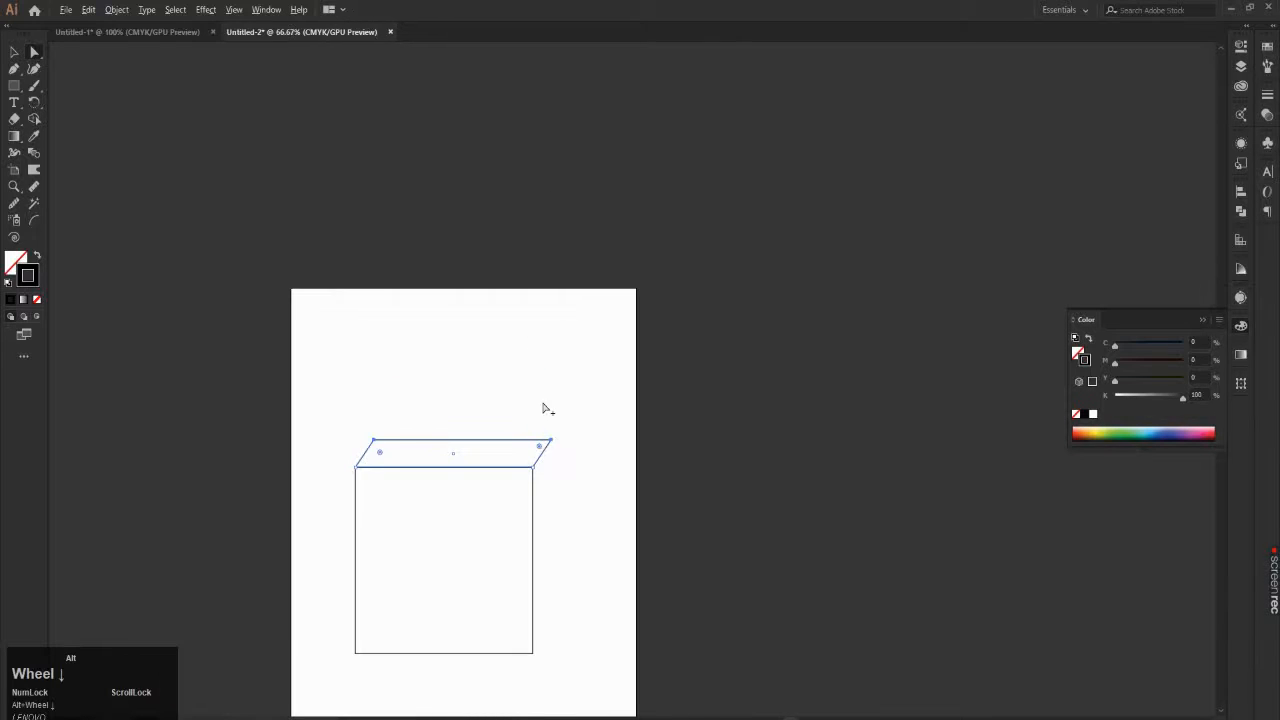
Step: Shift the top face's two upper anchor points slightly lower and further right, and deselect the shape
scroll(547, 465, "up", 1, "alt")
scroll(528, 640, "down", 1, "alt")
scroll(528, 640, "up", 2, "alt")
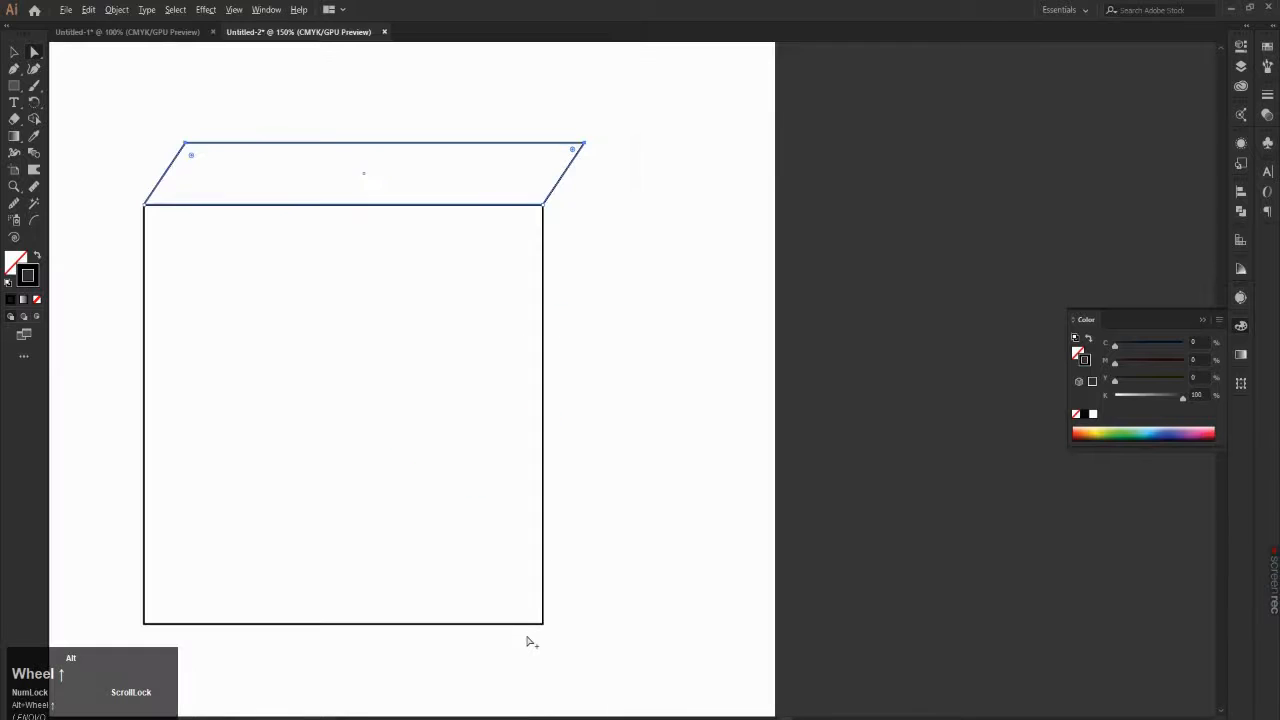
mouse_move(585, 144)
left_mouse_down()
mouse_move(591, 162)
mouse_move(607, 157)
left_mouse_up()
scroll(612, 163, "down", 2)
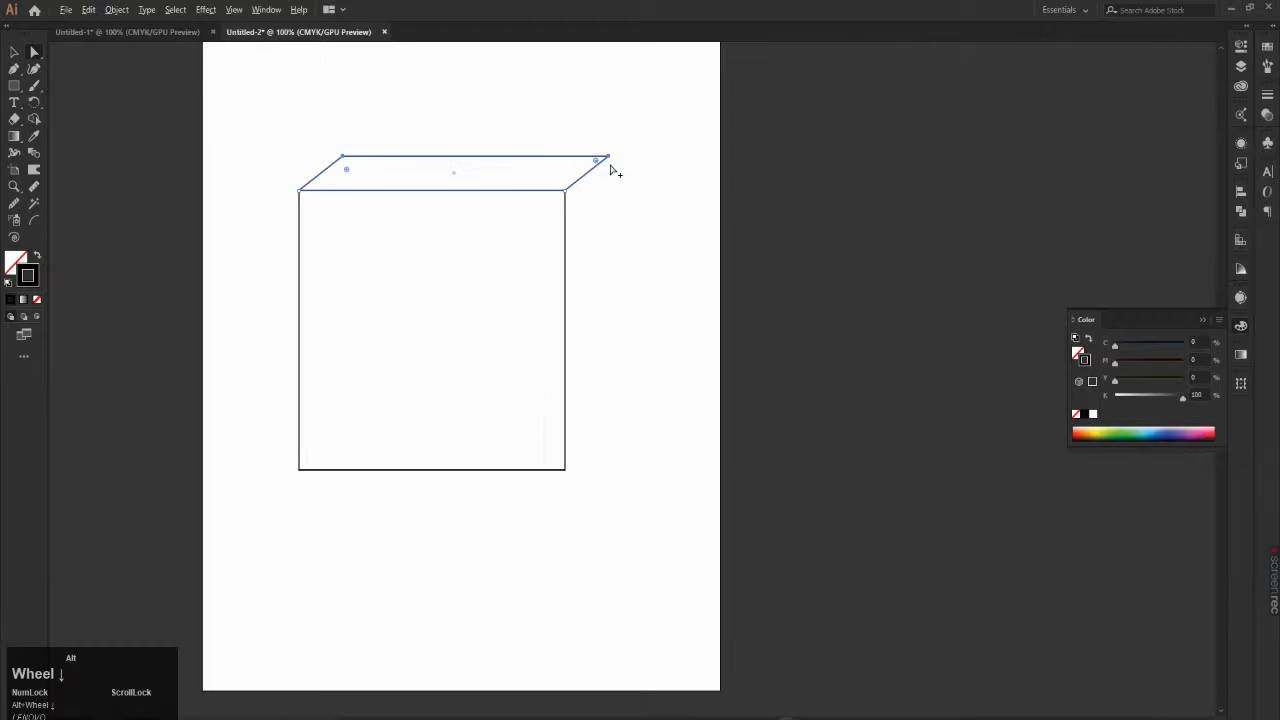
left_click(615, 237)
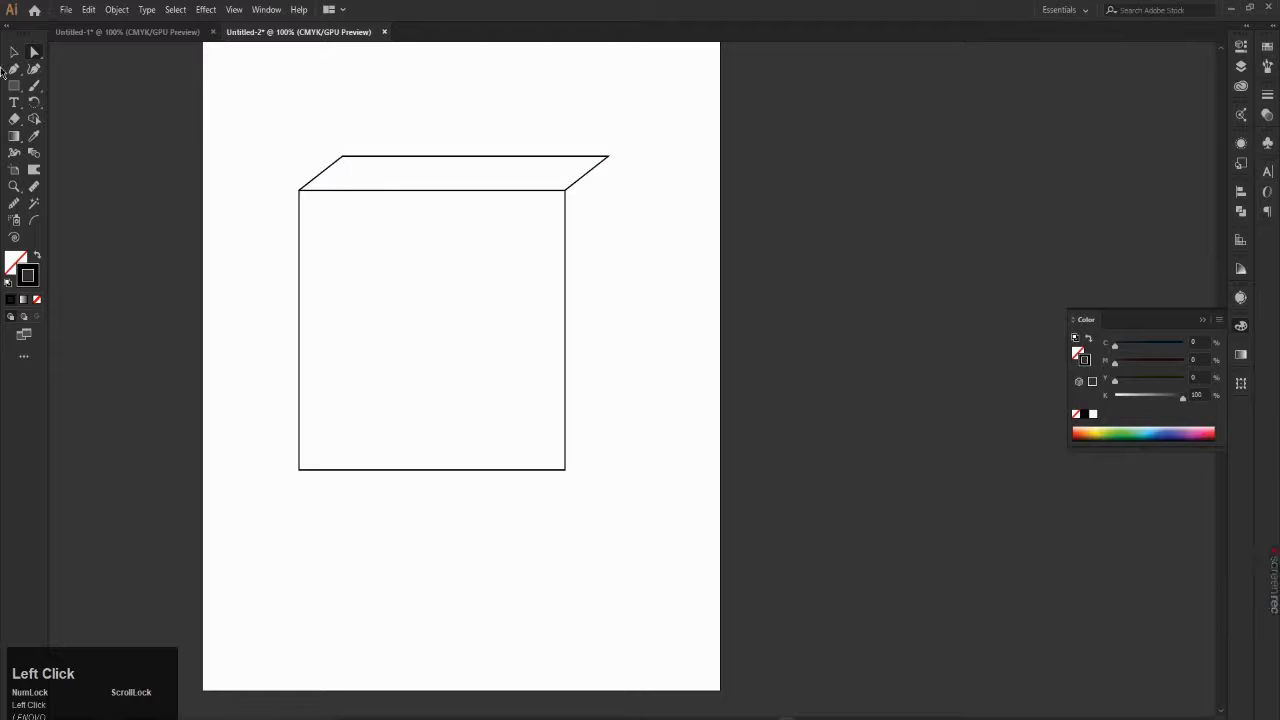
Step: Duplicate the front square with the Selection tool, placing the copy to its right across the artboard's edge
left_click(12, 55)
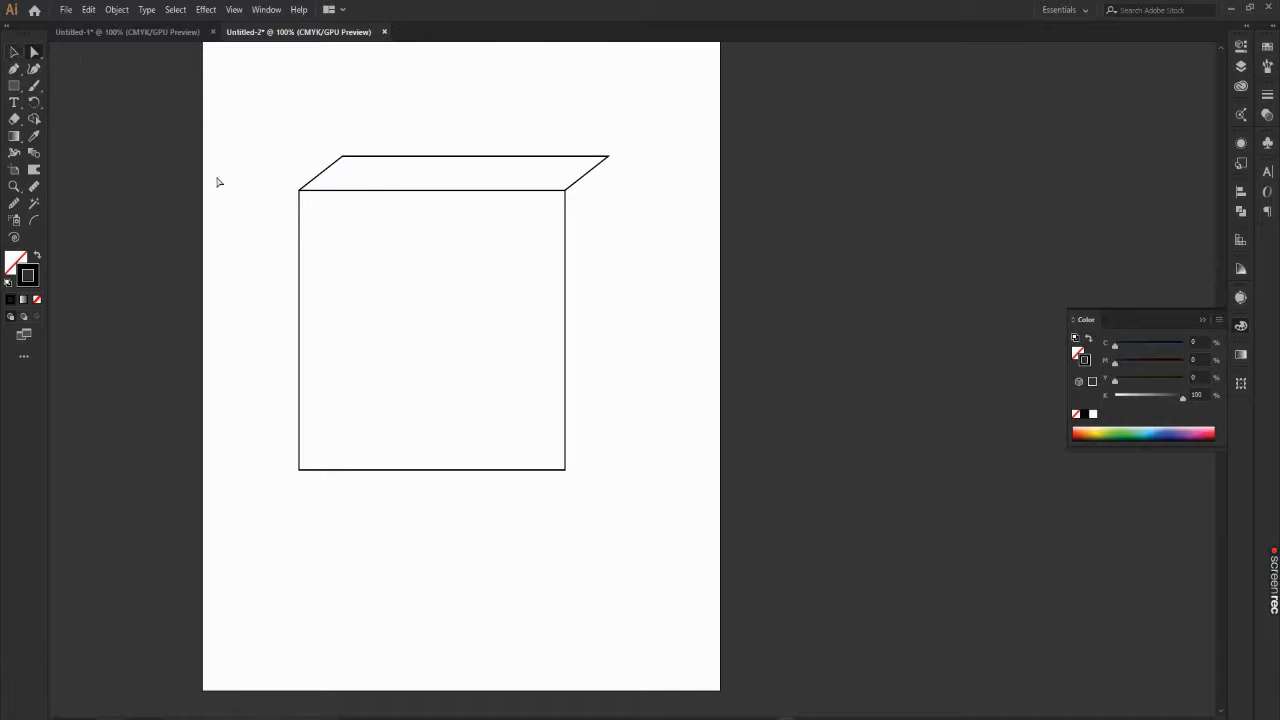
key("v")
left_click(484, 338)
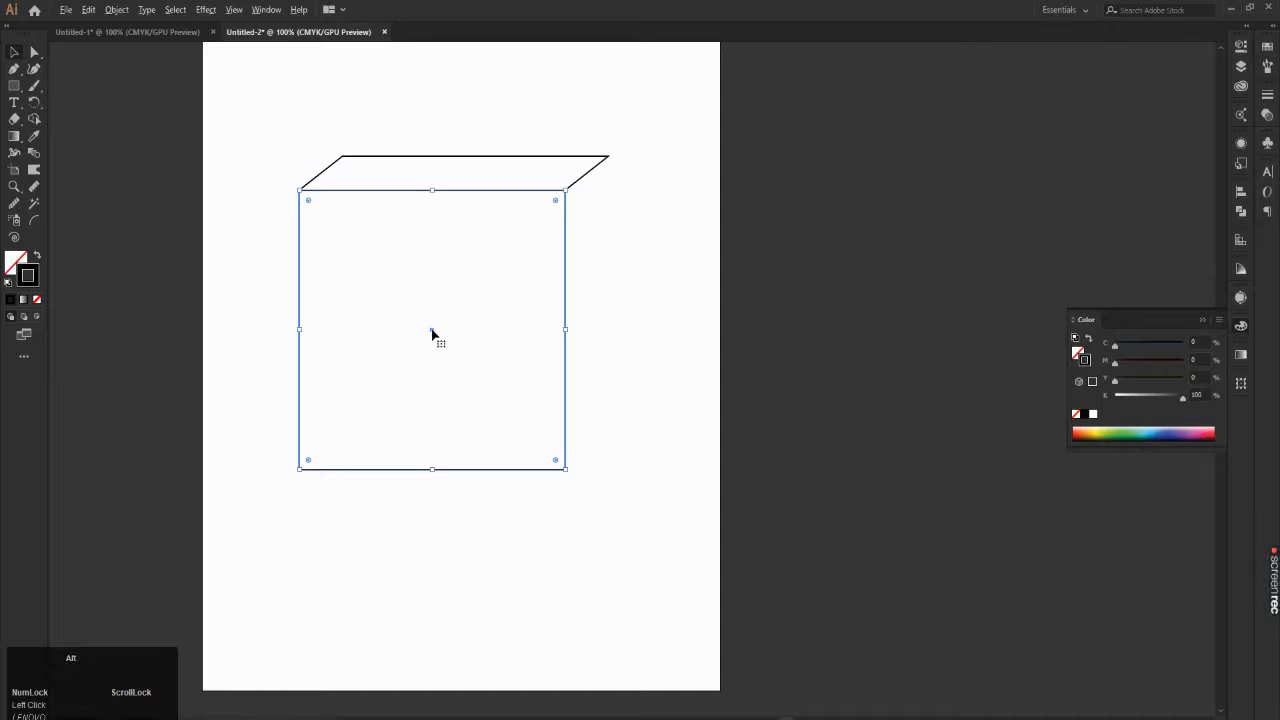
left_click_drag(432, 333, 748, 377)
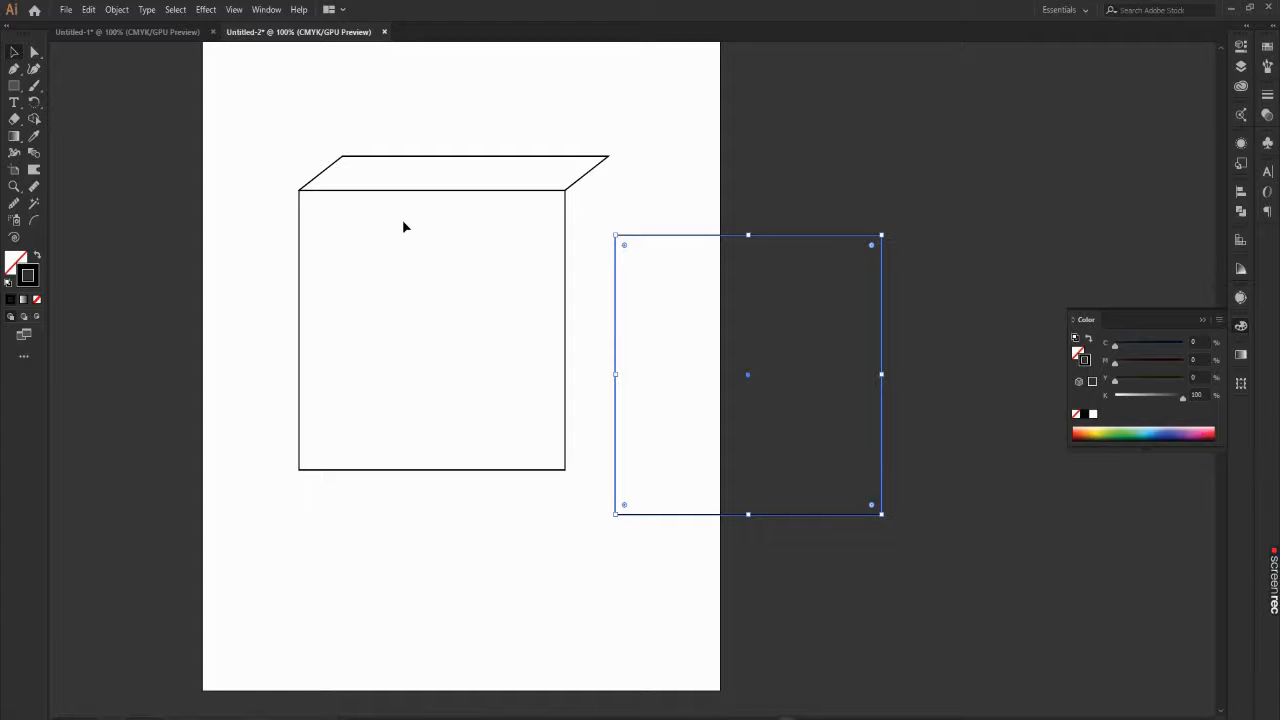
Step: Select the copied square's two left anchor points and move them onto the front square's right edge
key("a")
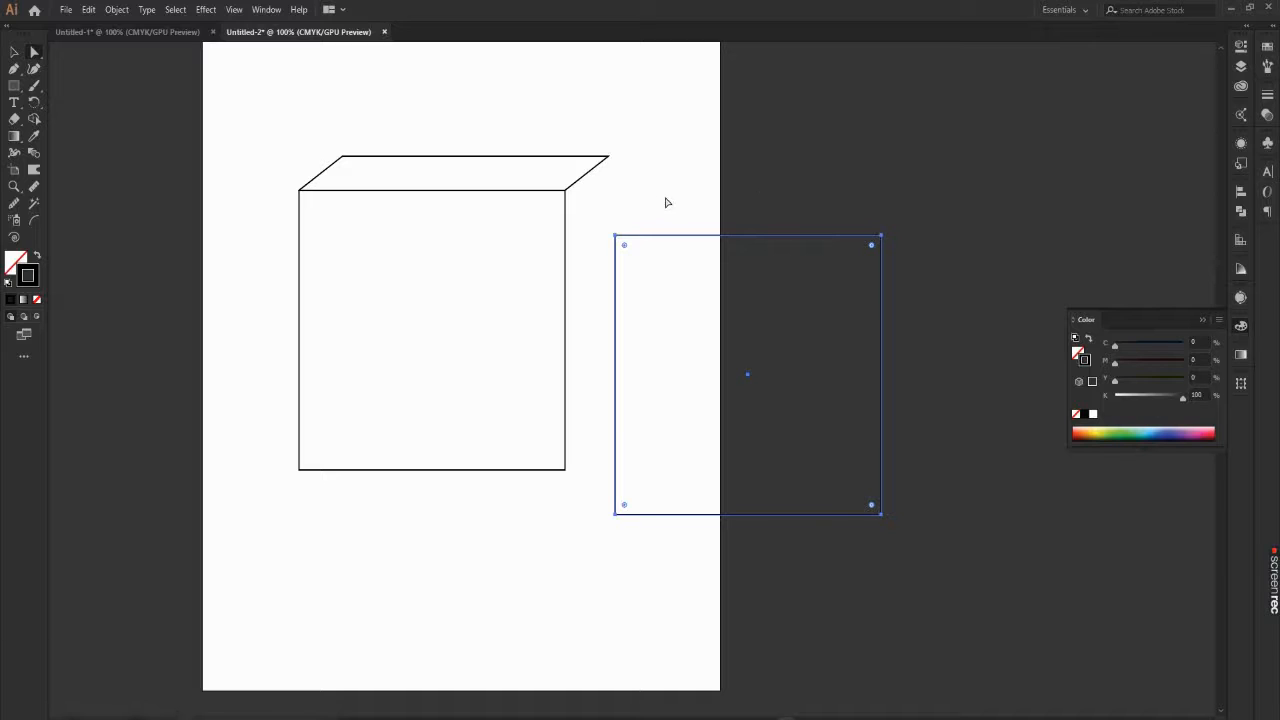
left_click_drag(667, 202, 591, 583)
scroll(515, 188, "up", 1)
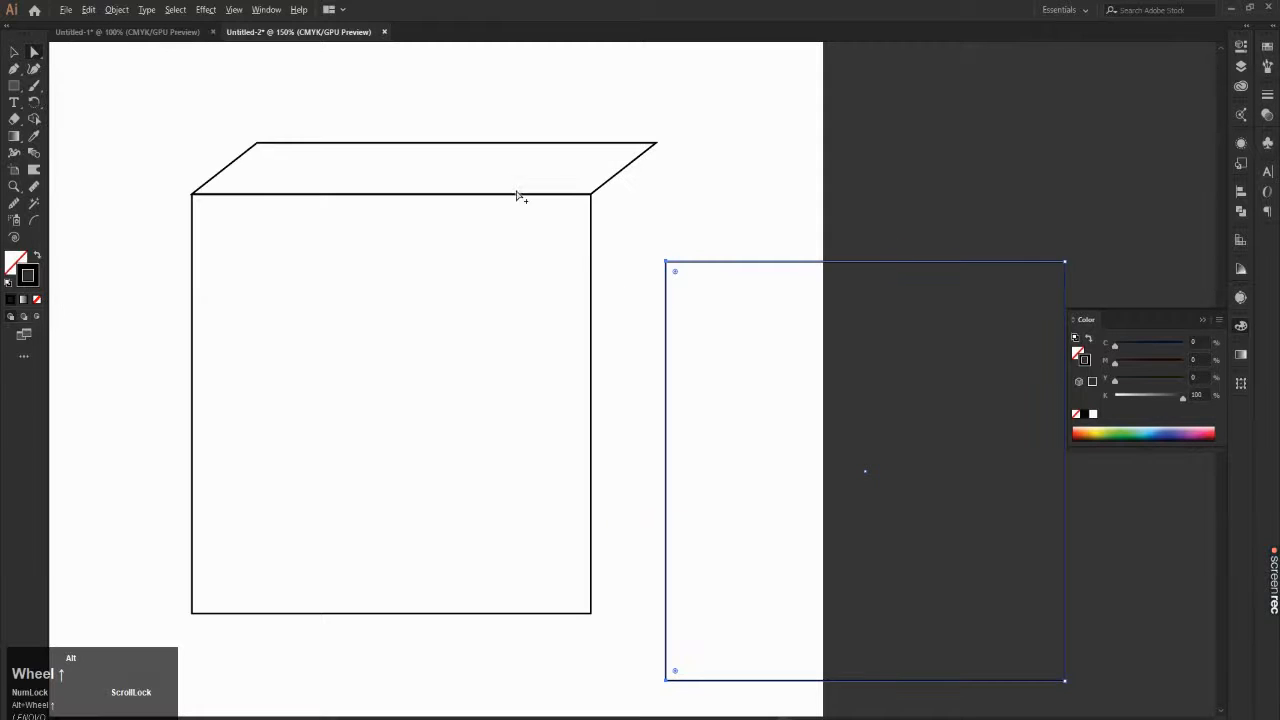
scroll(563, 160, "up", 4)
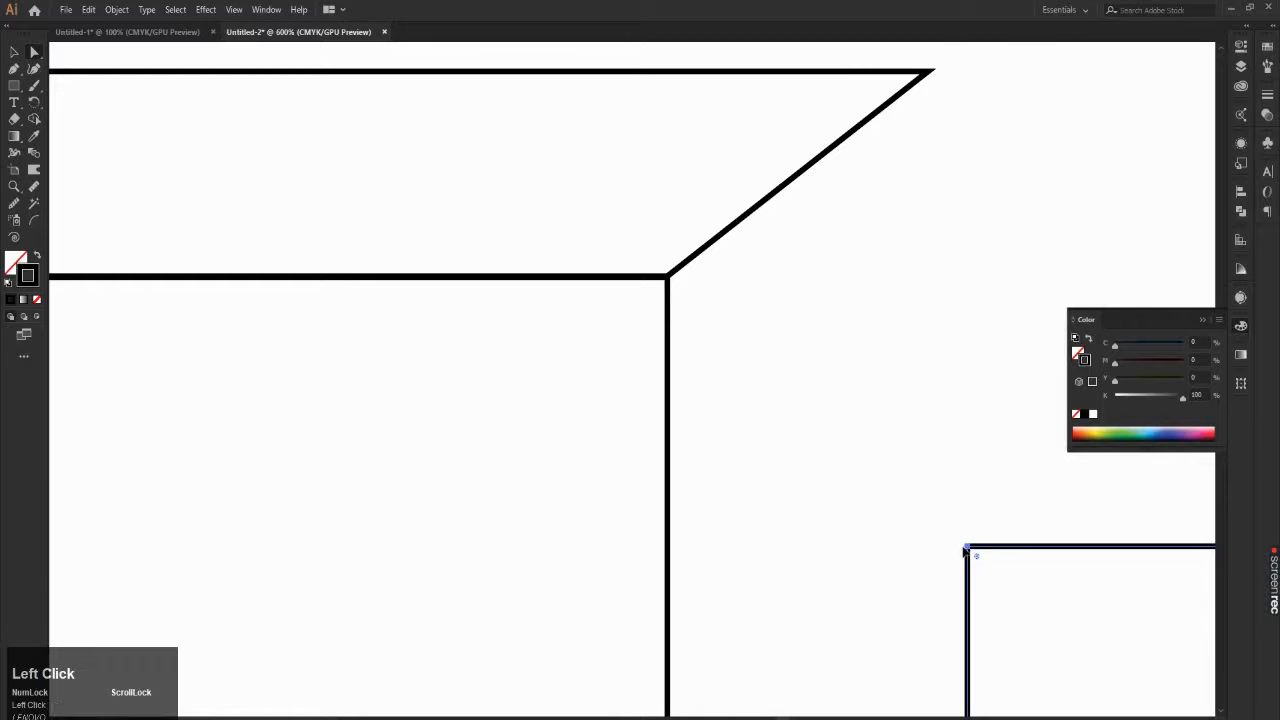
left_click_drag(968, 549, 670, 282)
Step: Fine-align the copied shape's two left anchor points with the front square's right corners
scroll(670, 282, "down", 4)
scroll(720, 474, "up", 3)
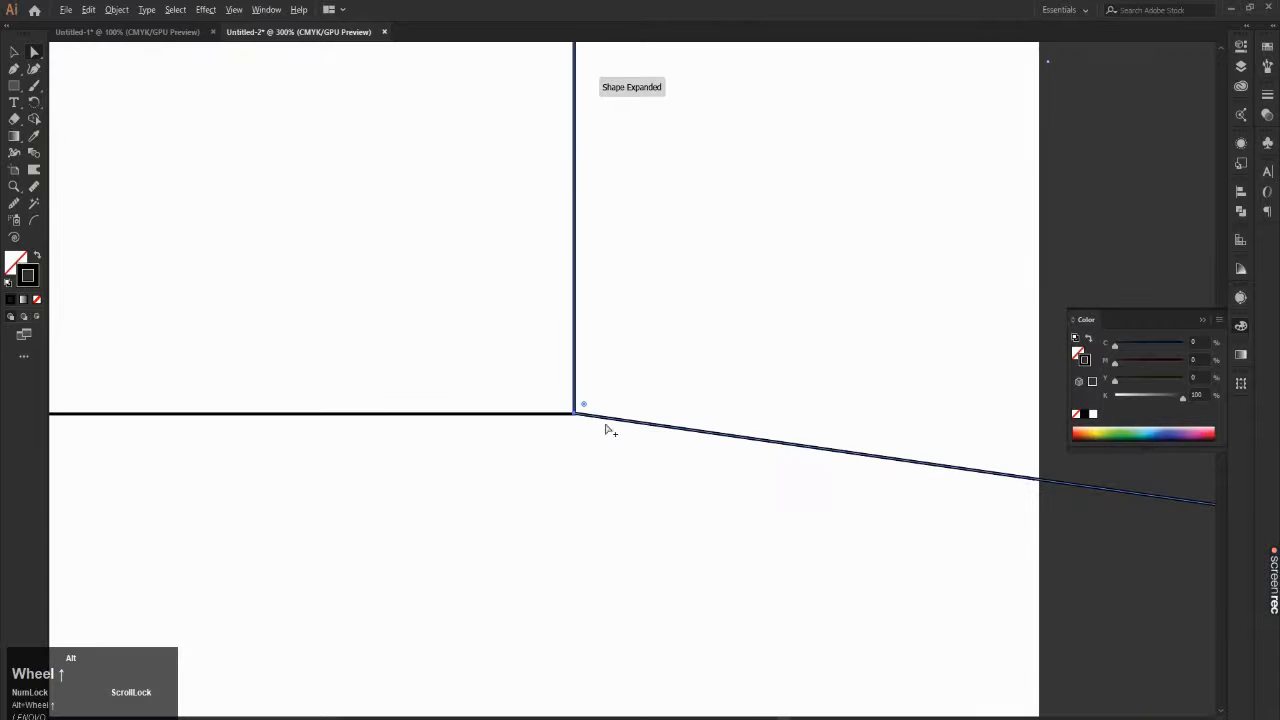
scroll(600, 425, "up", 8)
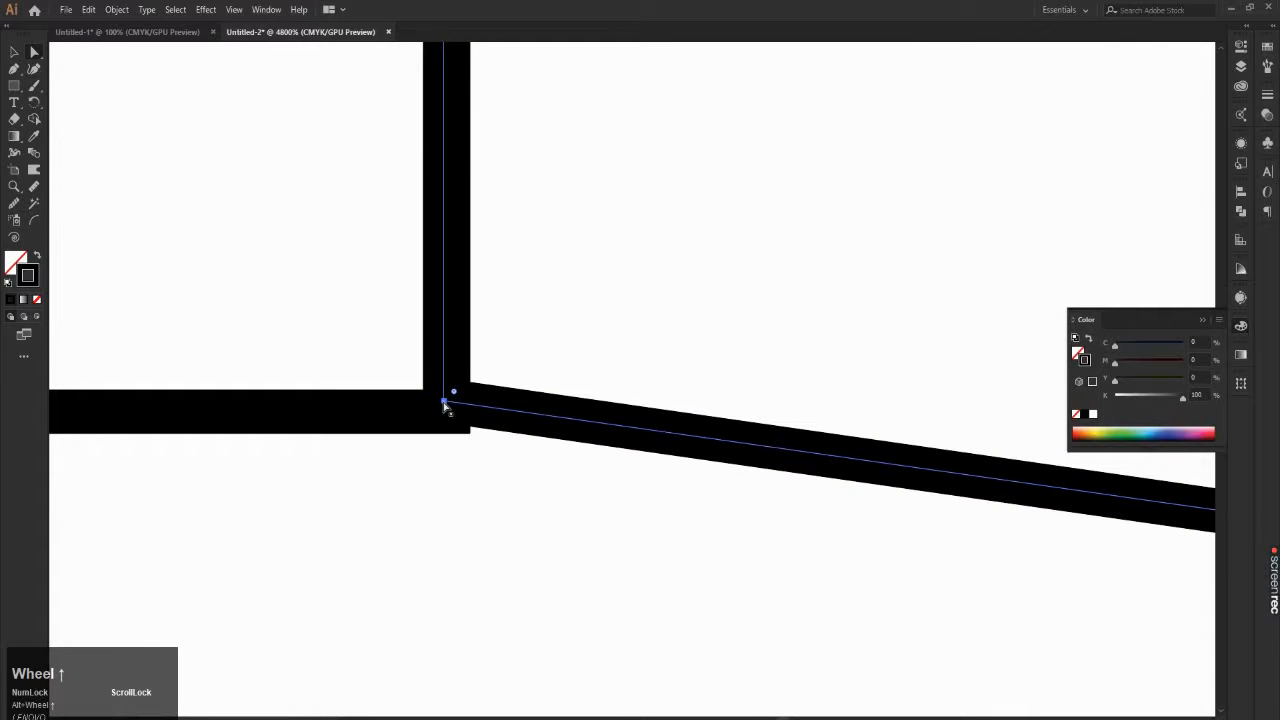
left_click_drag(446, 405, 451, 410)
scroll(451, 410, "down", 5)
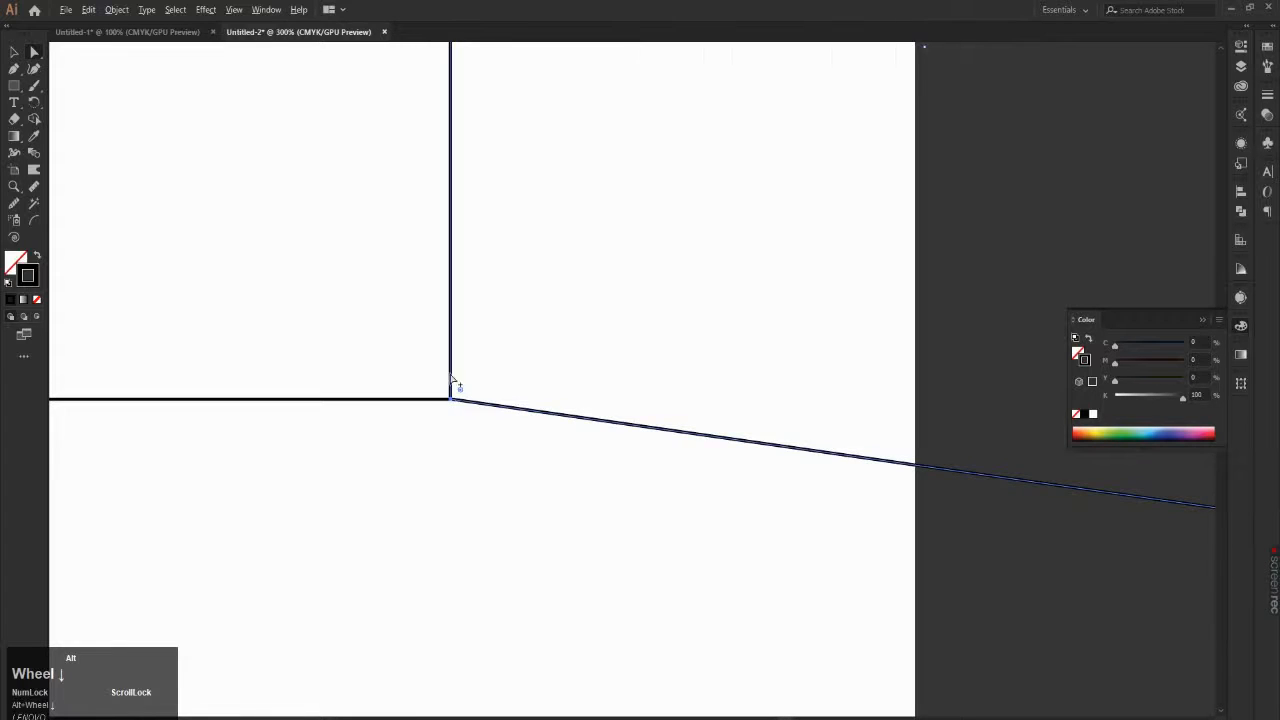
scroll(457, 109, "up", 5)
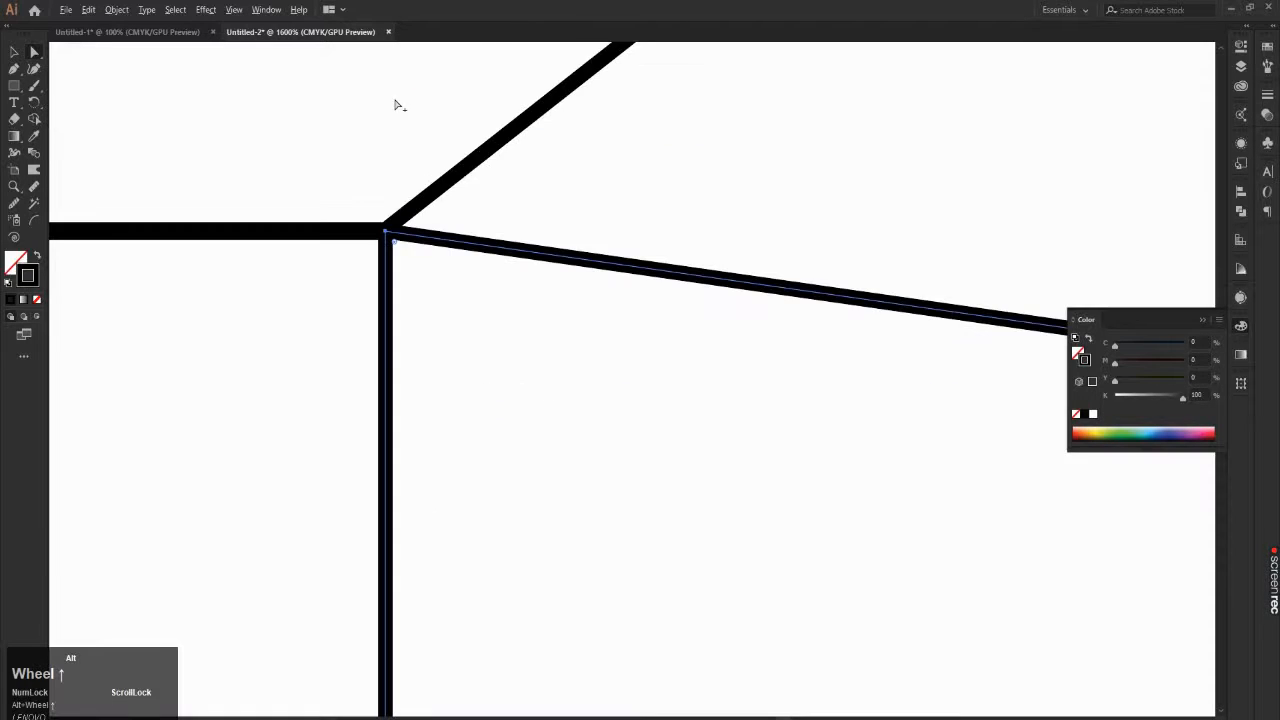
Step: Select the copied shape's two right anchor points and move them so the upper one meets the top face's back right corner
scroll(402, 168, "down", 5)
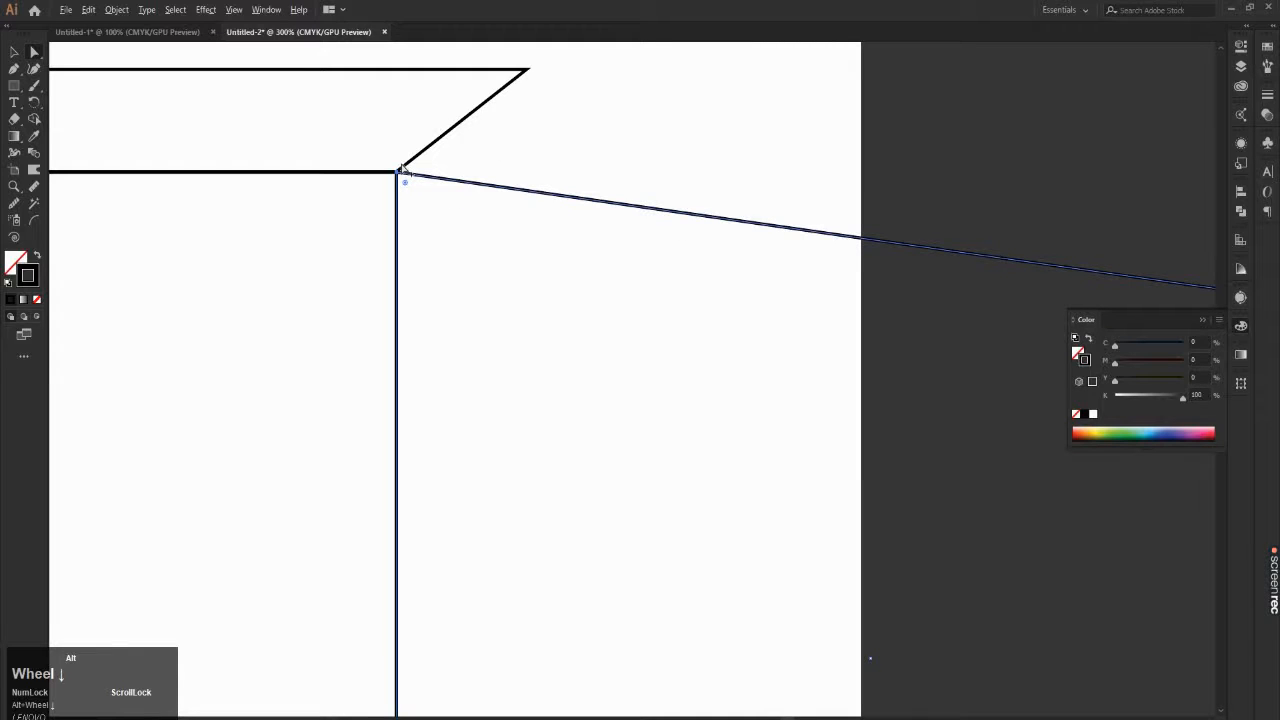
scroll(401, 170, "down", 3)
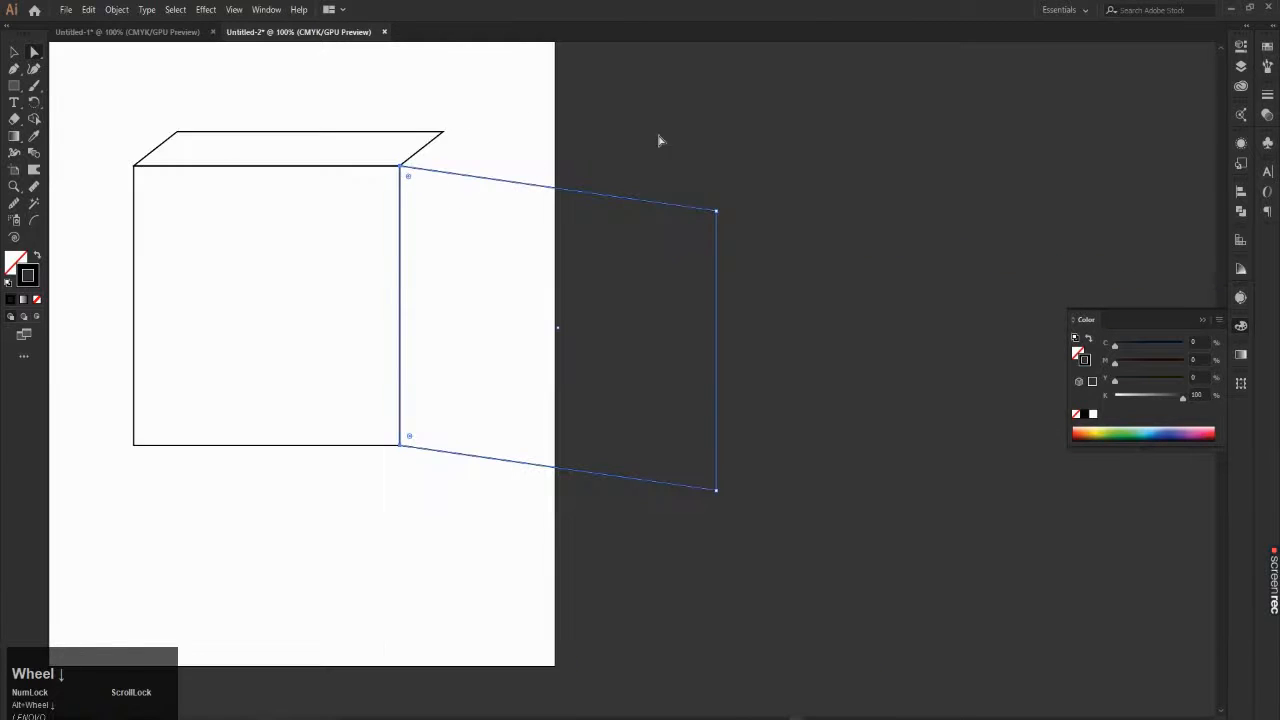
left_click_drag(791, 160, 657, 531)
scroll(437, 131, "up", 2)
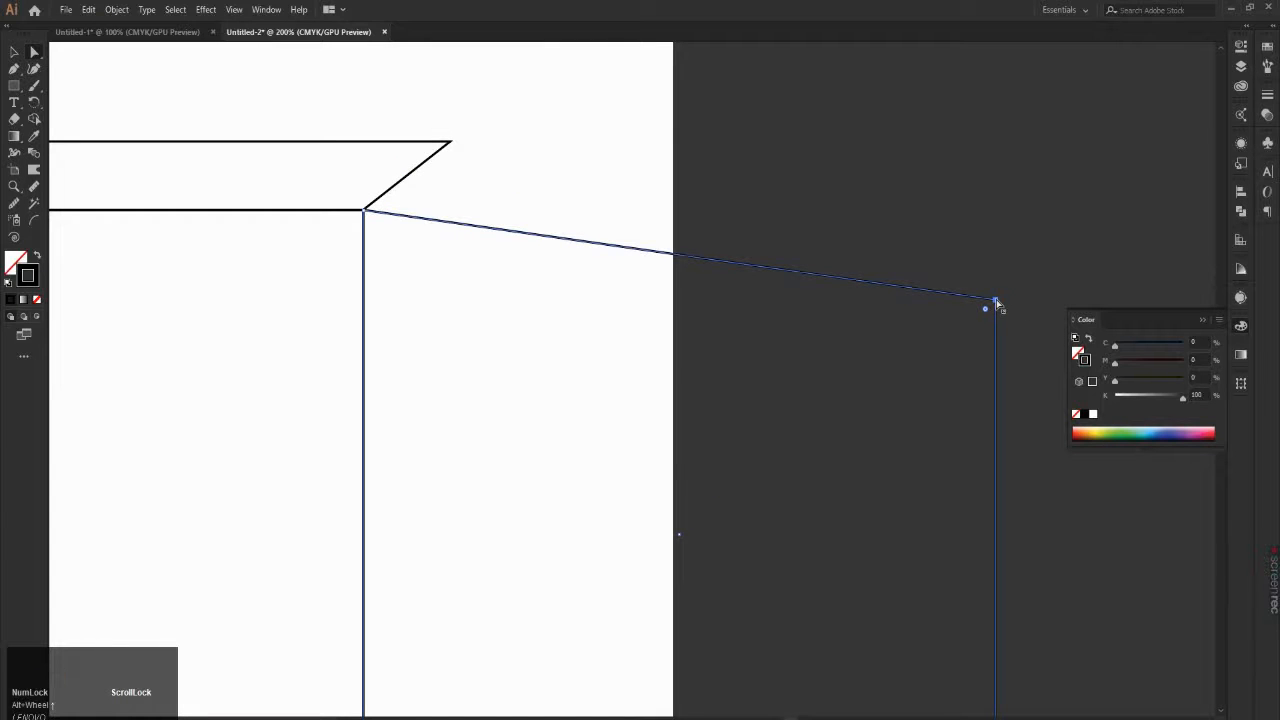
scroll(997, 303, "down", 3)
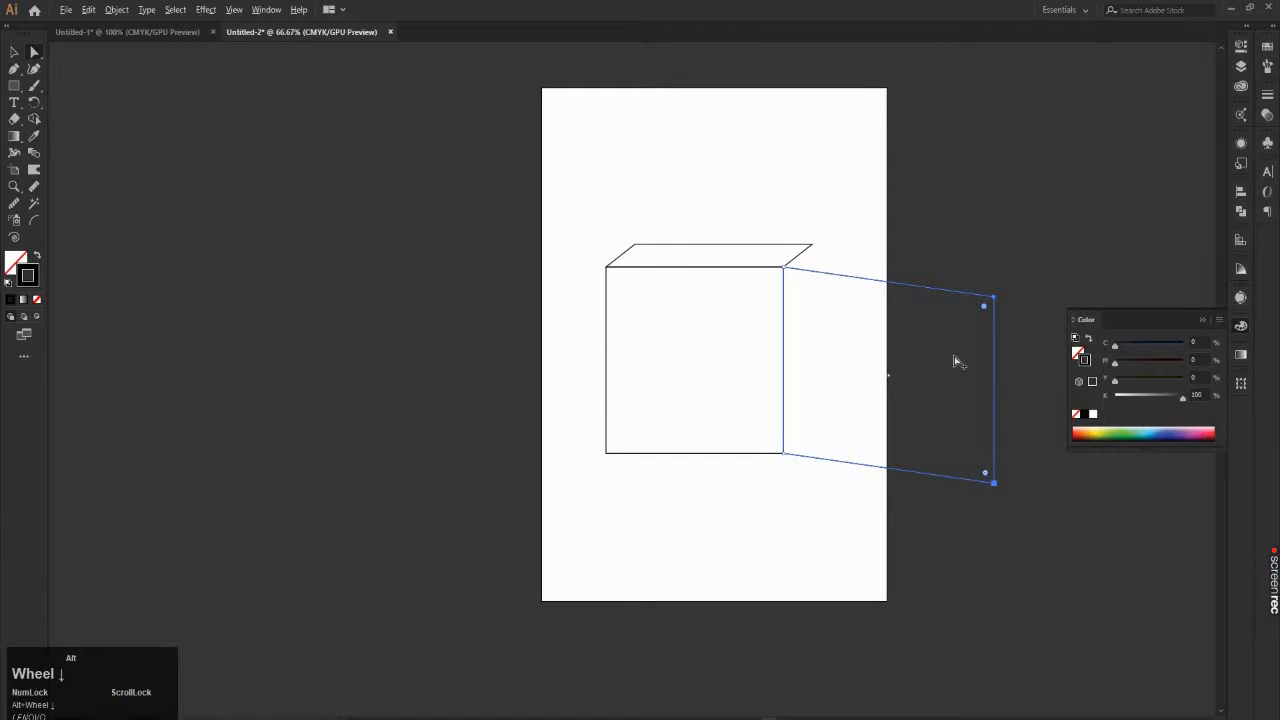
scroll(1043, 286, "up", 3)
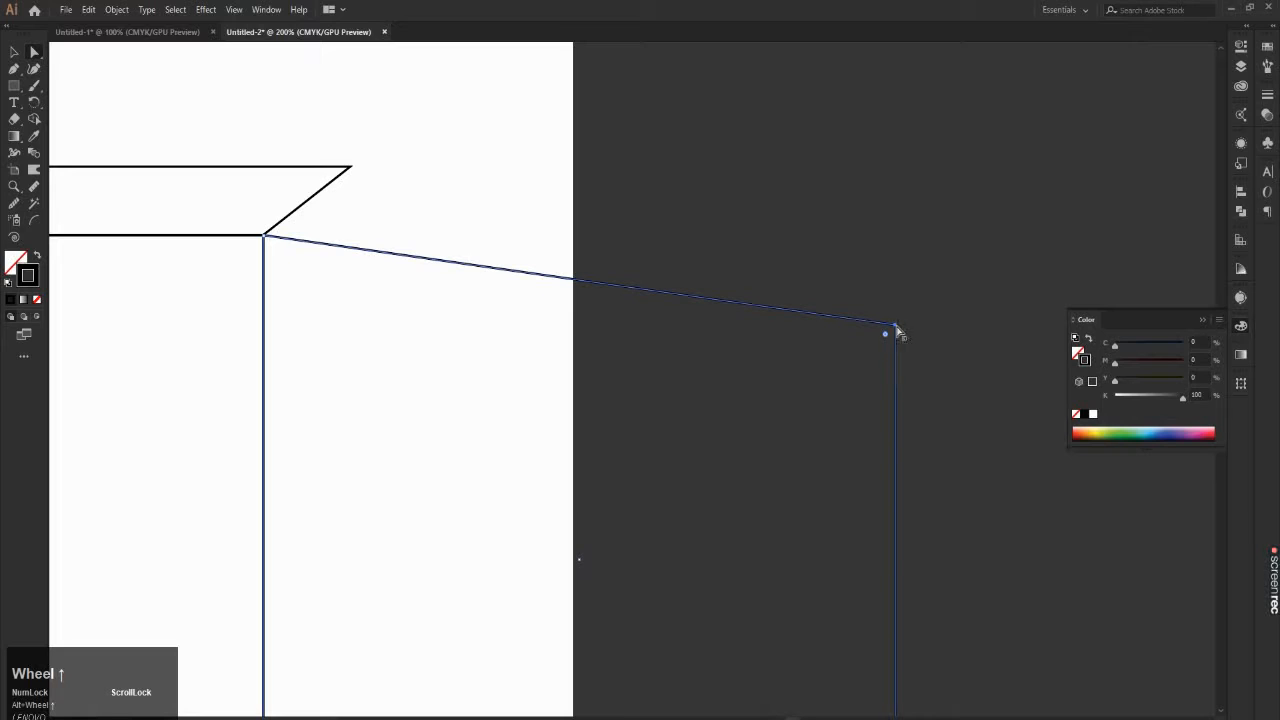
left_click_drag(897, 328, 351, 171)
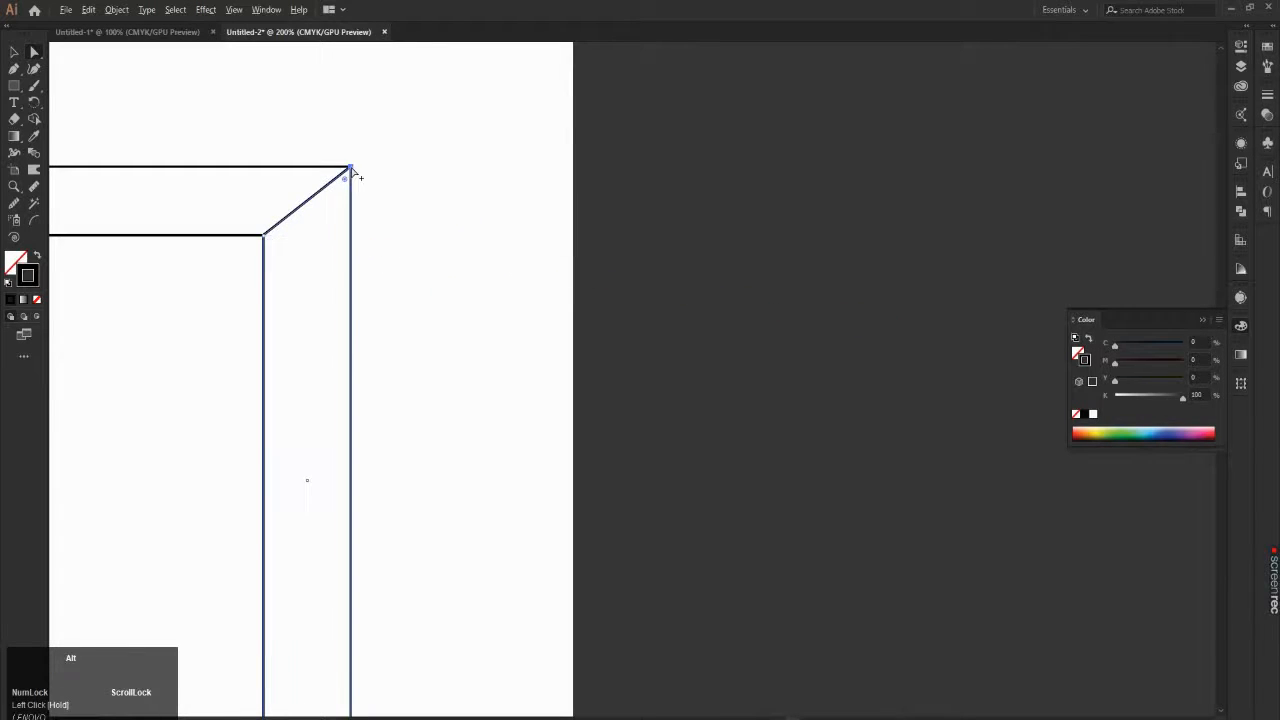
Step: Fine-align the side face's two right anchor points with the top face's back right corner, and deselect the shape
scroll(353, 155, "up", 8)
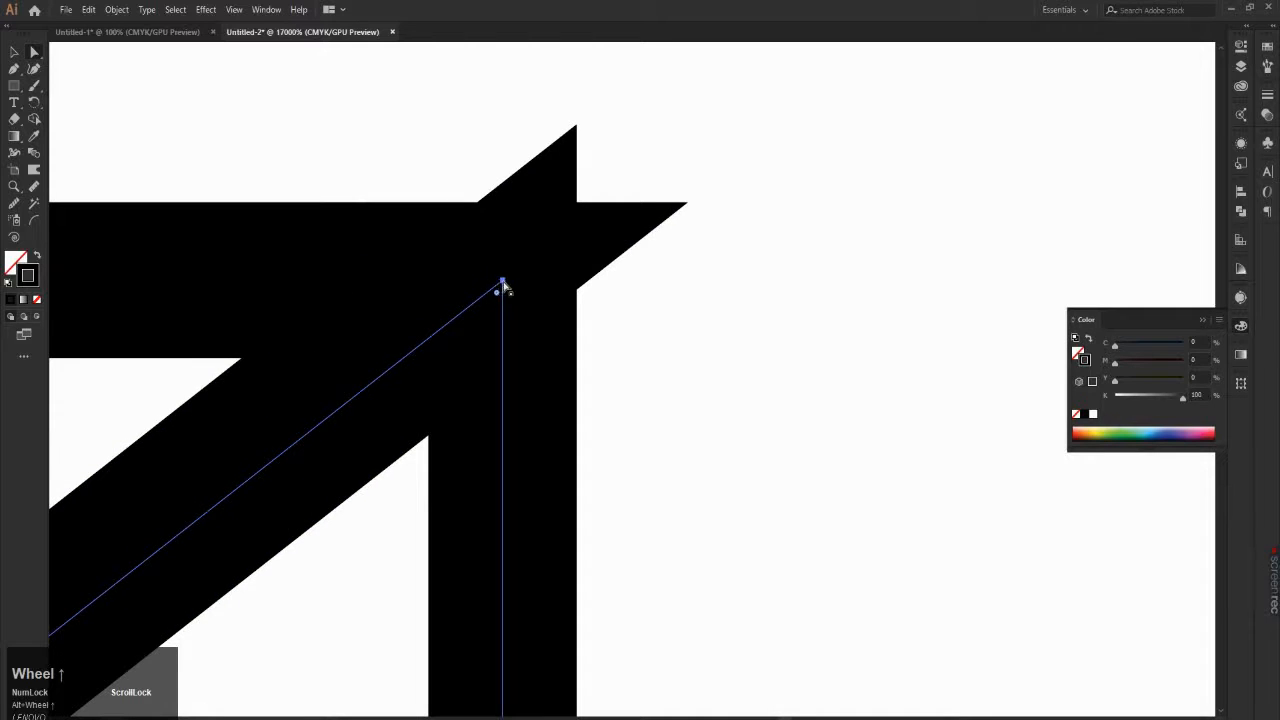
left_click_drag(502, 284, 611, 360)
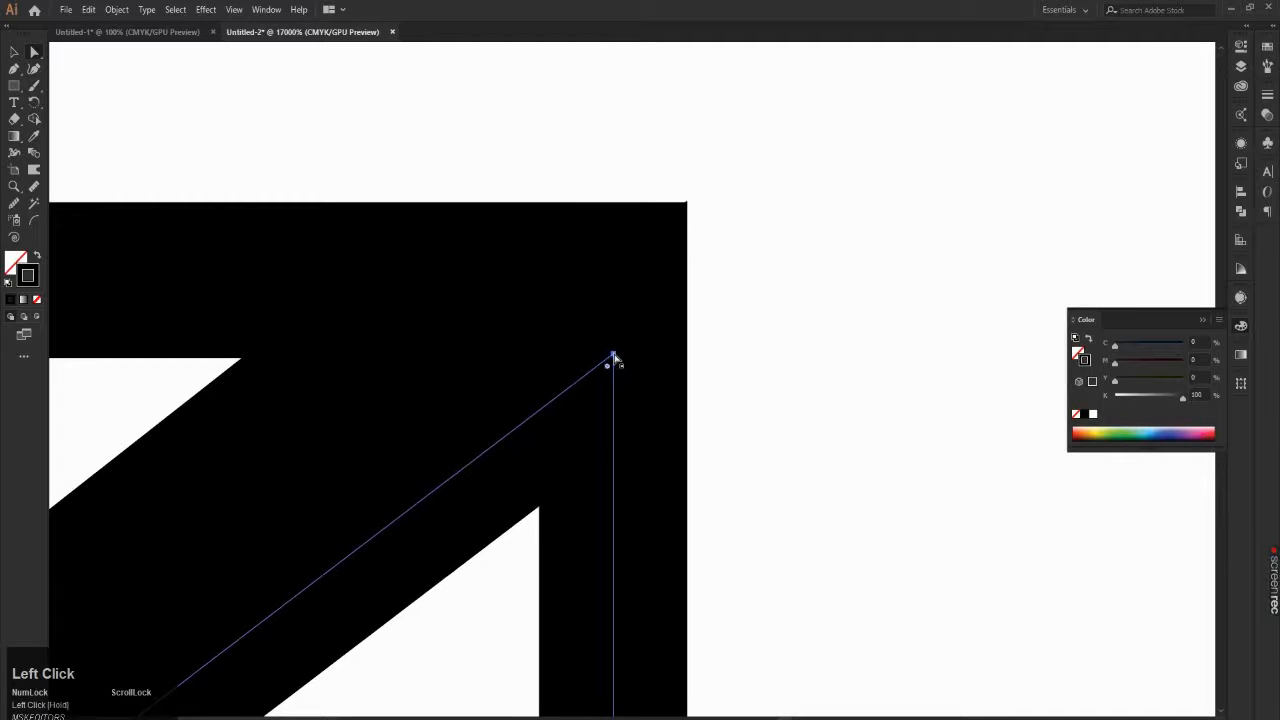
scroll(630, 300, "down", 3, "alt")
scroll(630, 300, "down", 12, "alt")
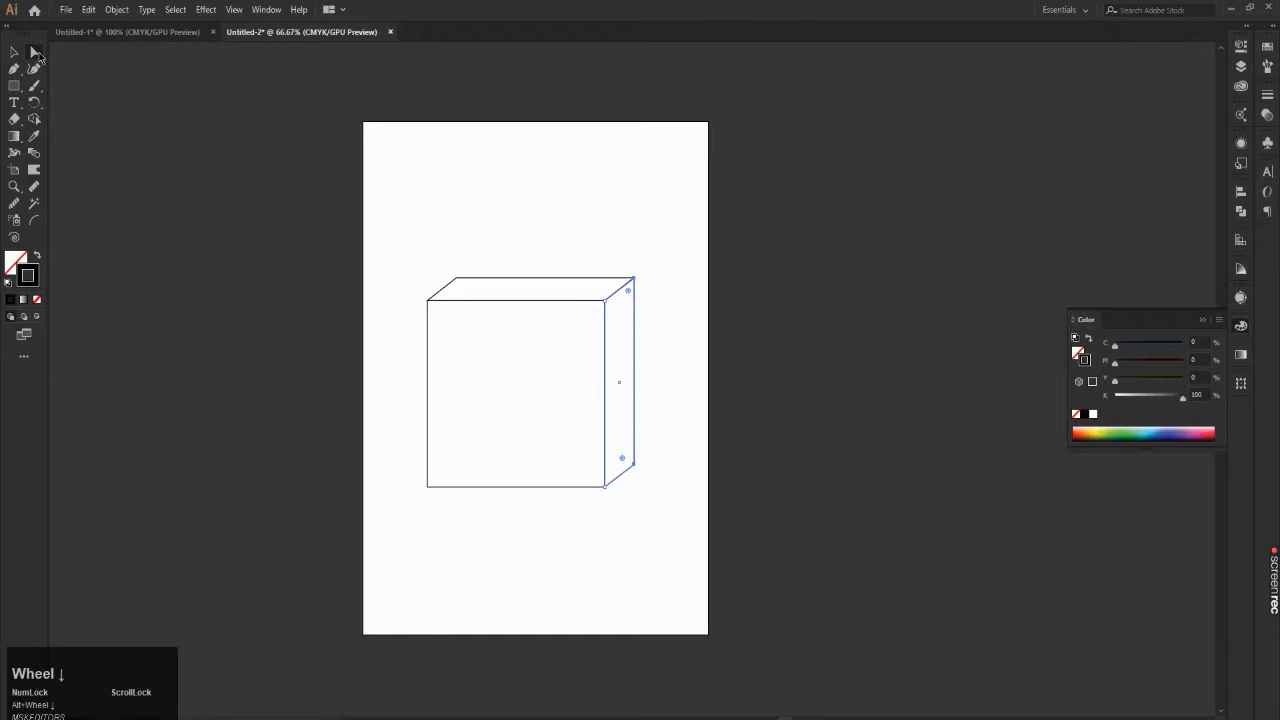
left_click(18, 55)
left_click(429, 191)
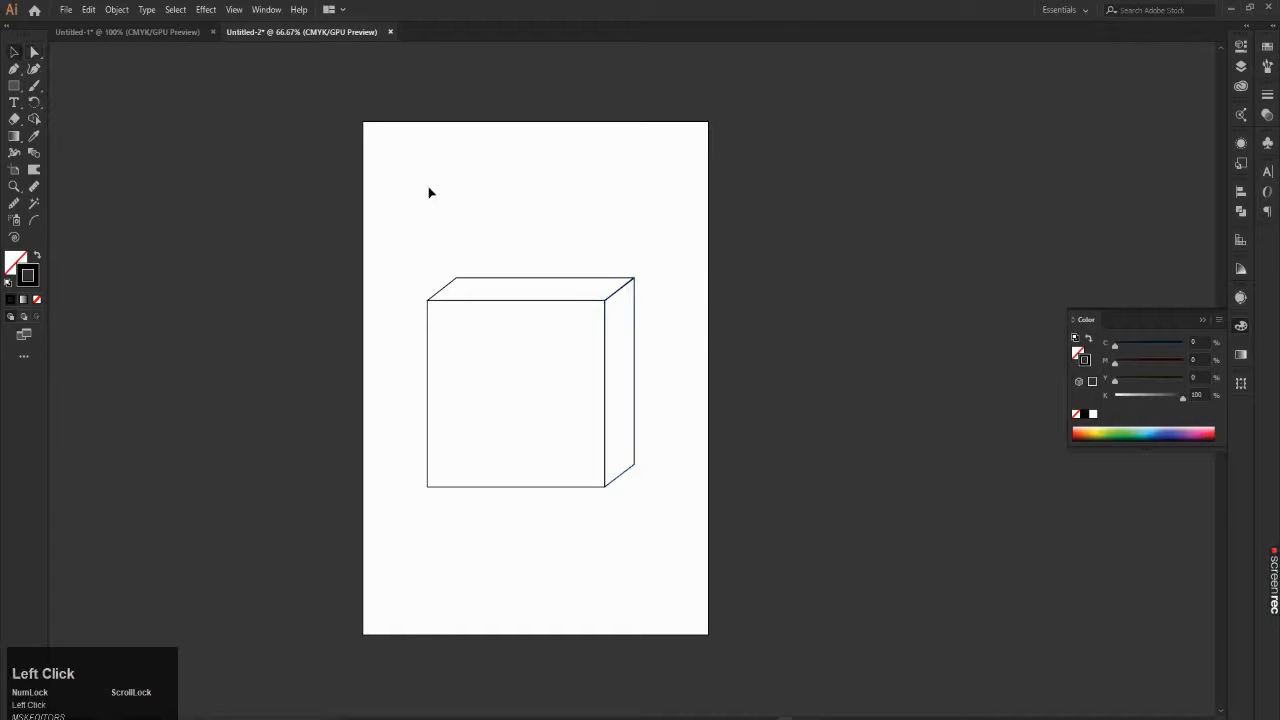
scroll(713, 404, "up", 4, "alt")
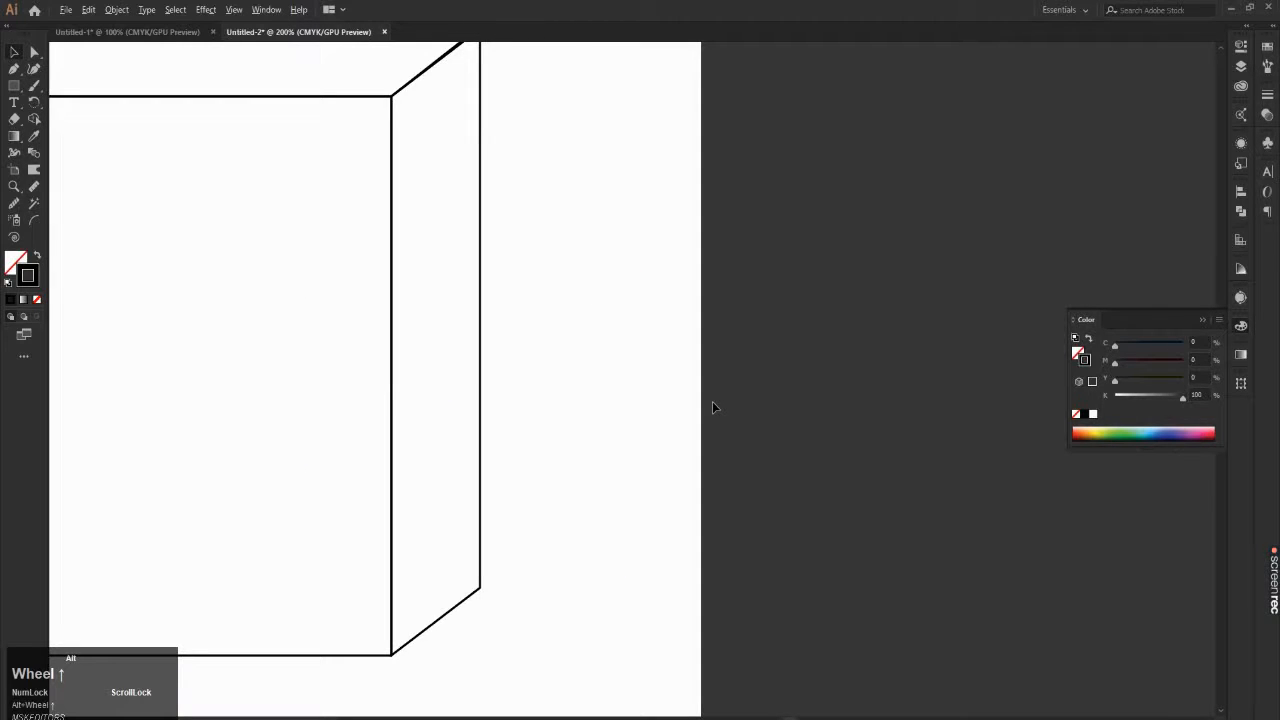
scroll(634, 382, "down", 2, "alt")
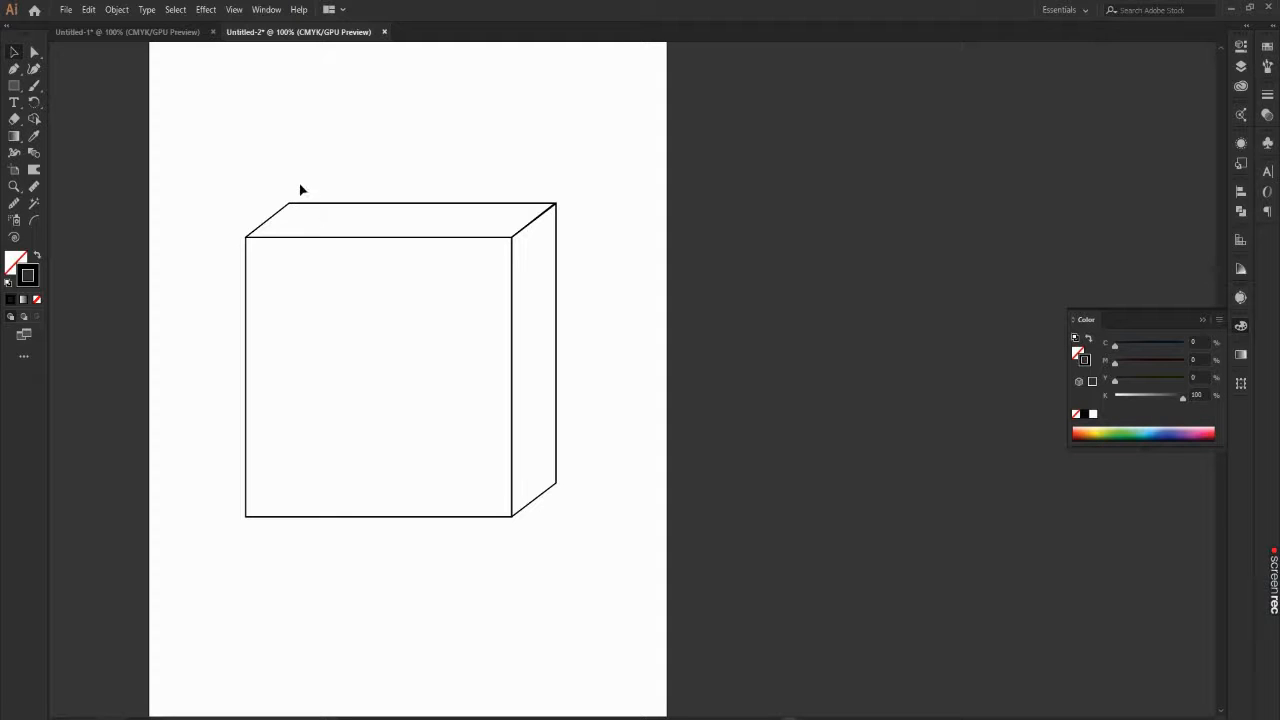
scroll(310, 175, "down", 3)
scroll(213, 136, "up", 2)
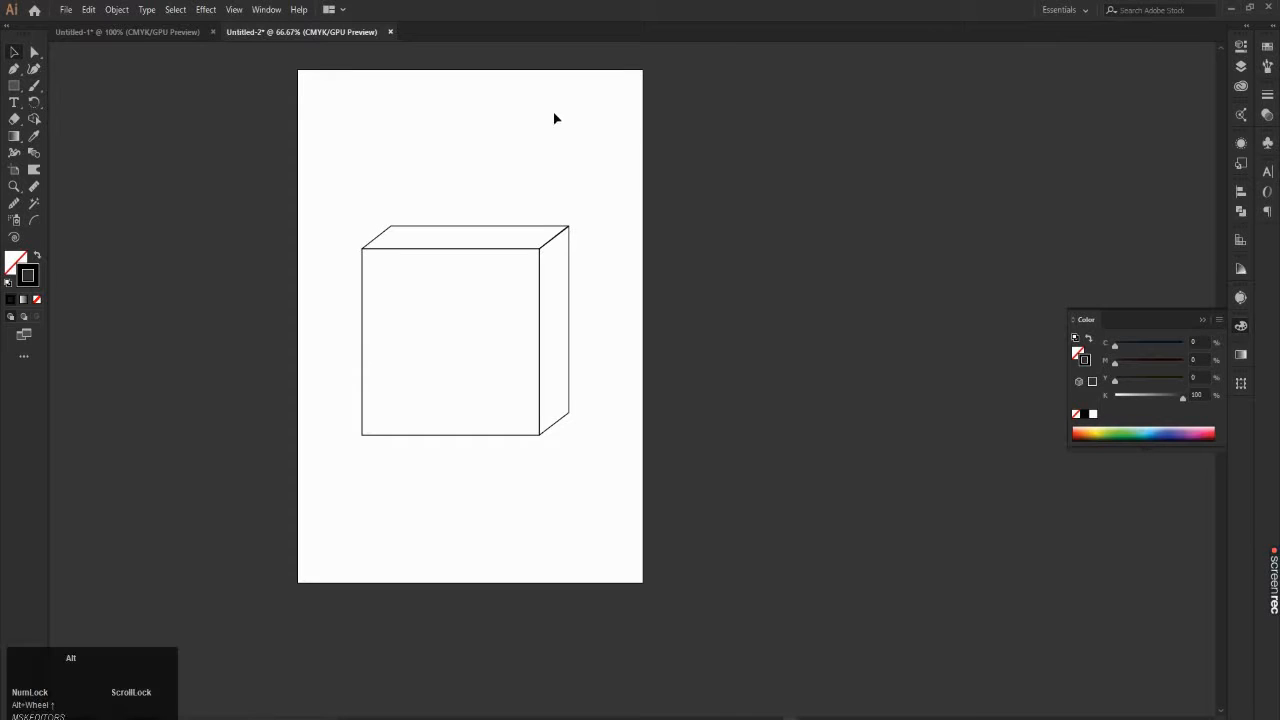
scroll(502, 195, "up", 1)
scroll(502, 196, "down", 1)
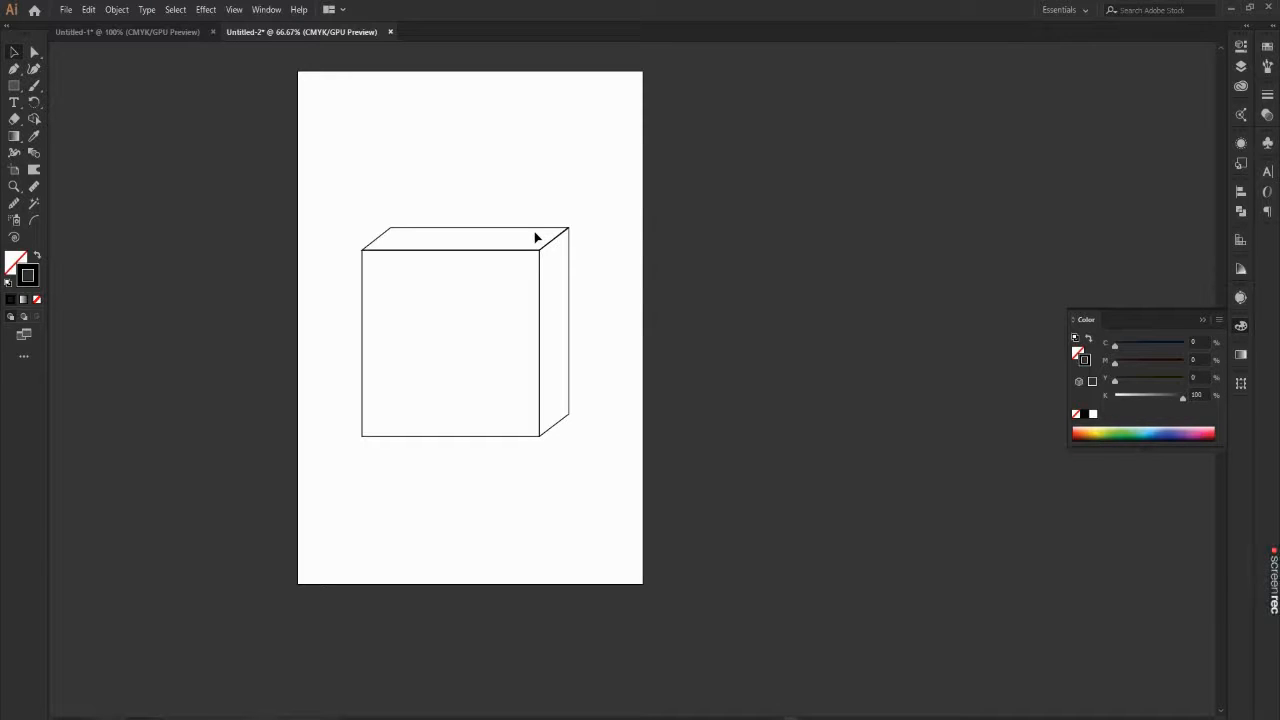
scroll(536, 238, "up", 1, "alt")
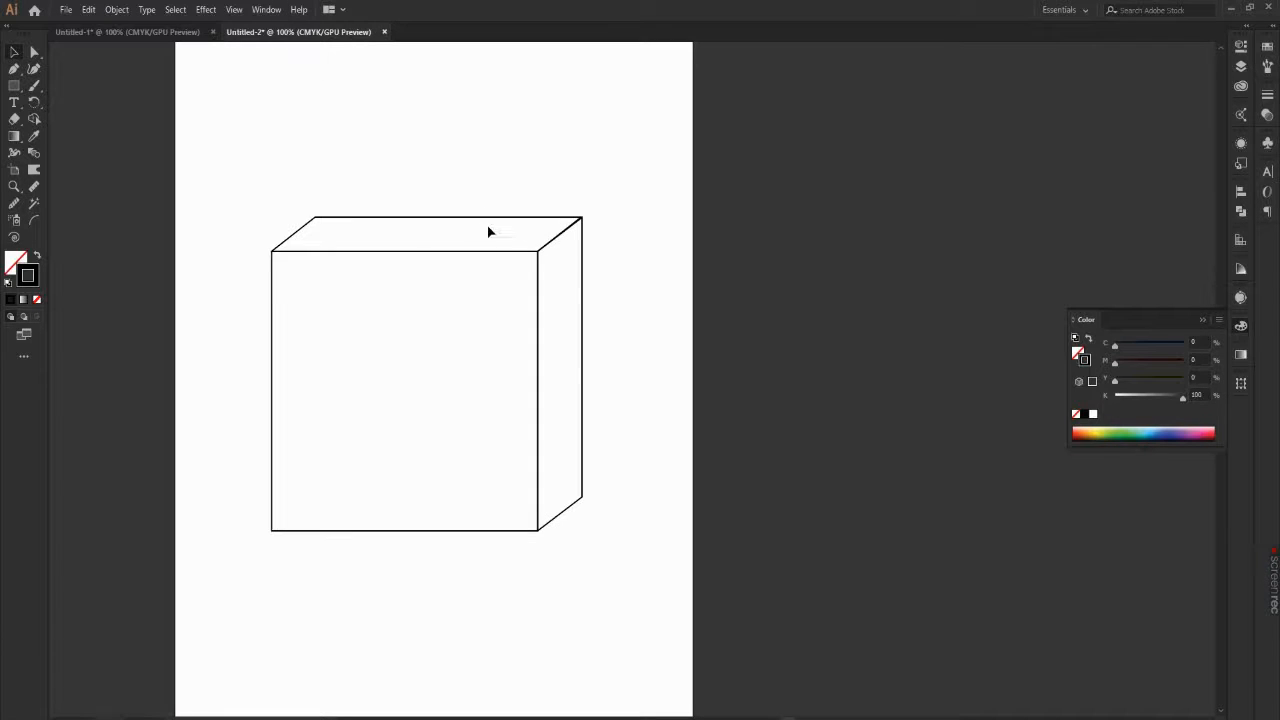
left_click_drag(695, 87, 637, 190)
scroll(413, 365, "down", 1, "alt")
scroll(283, 329, "up", 1, "alt")
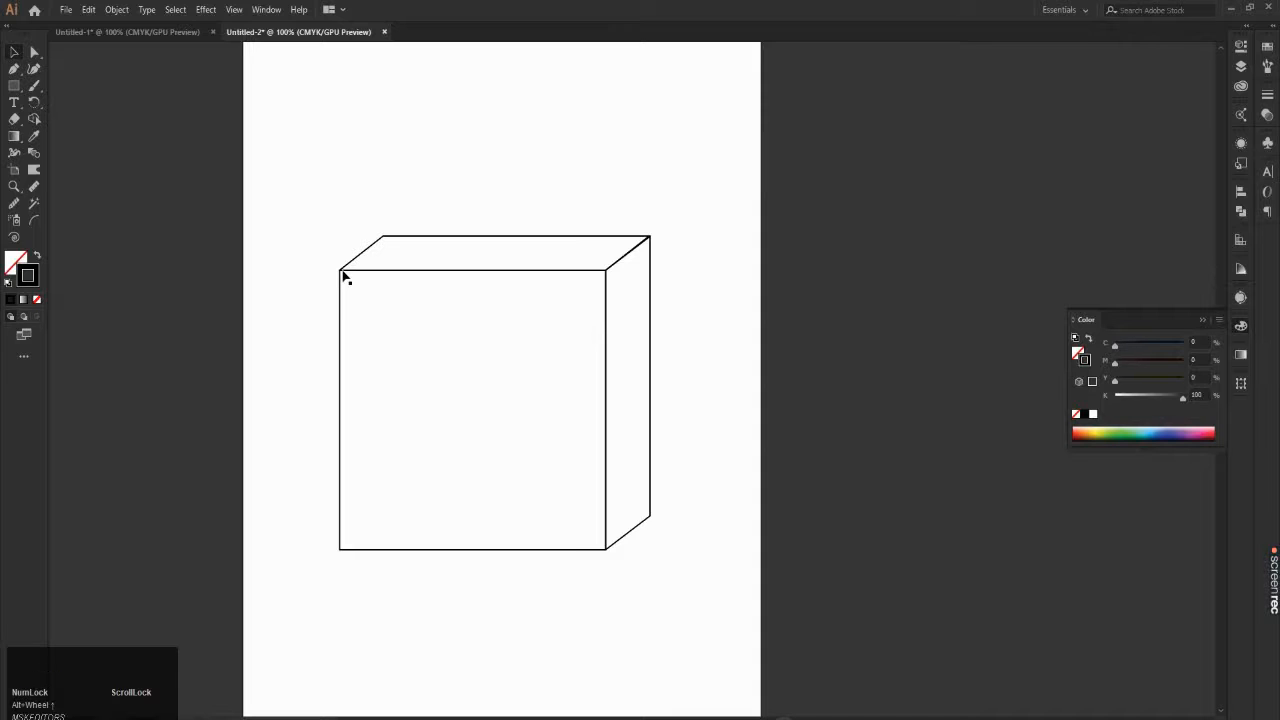
left_click_drag(152, 119, 281, 251)
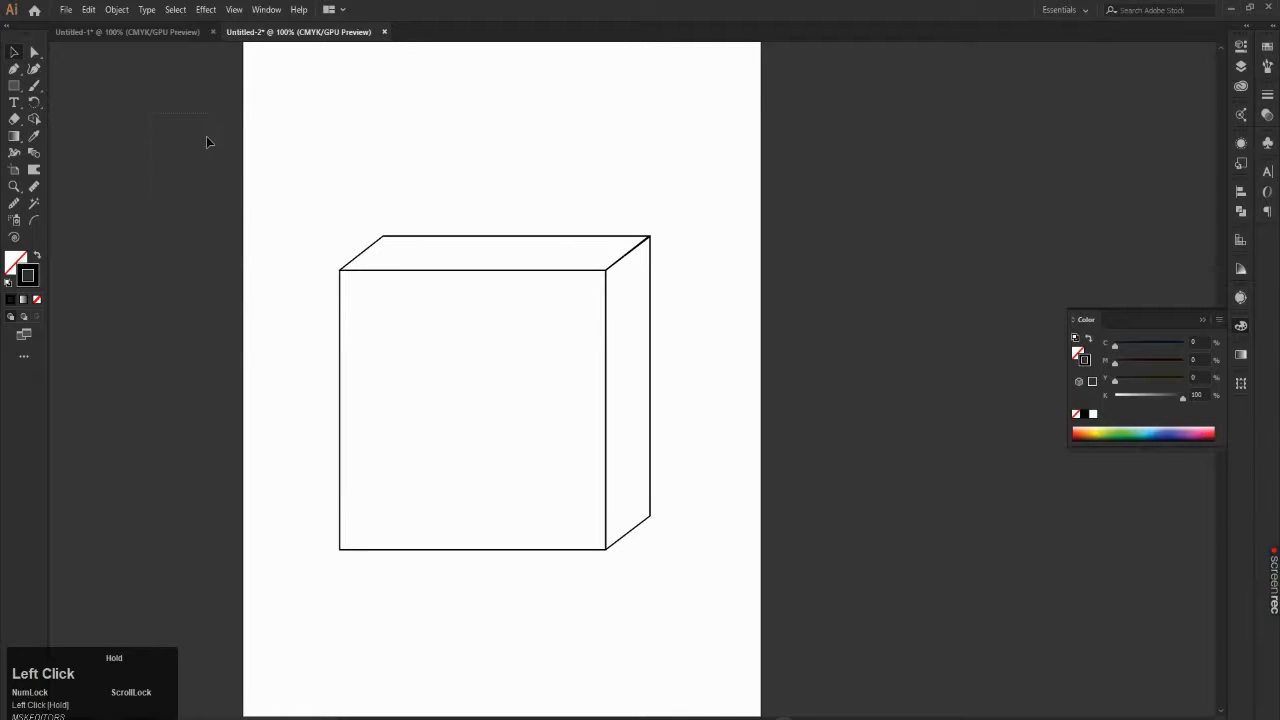
left_click_drag(207, 141, 291, 216)
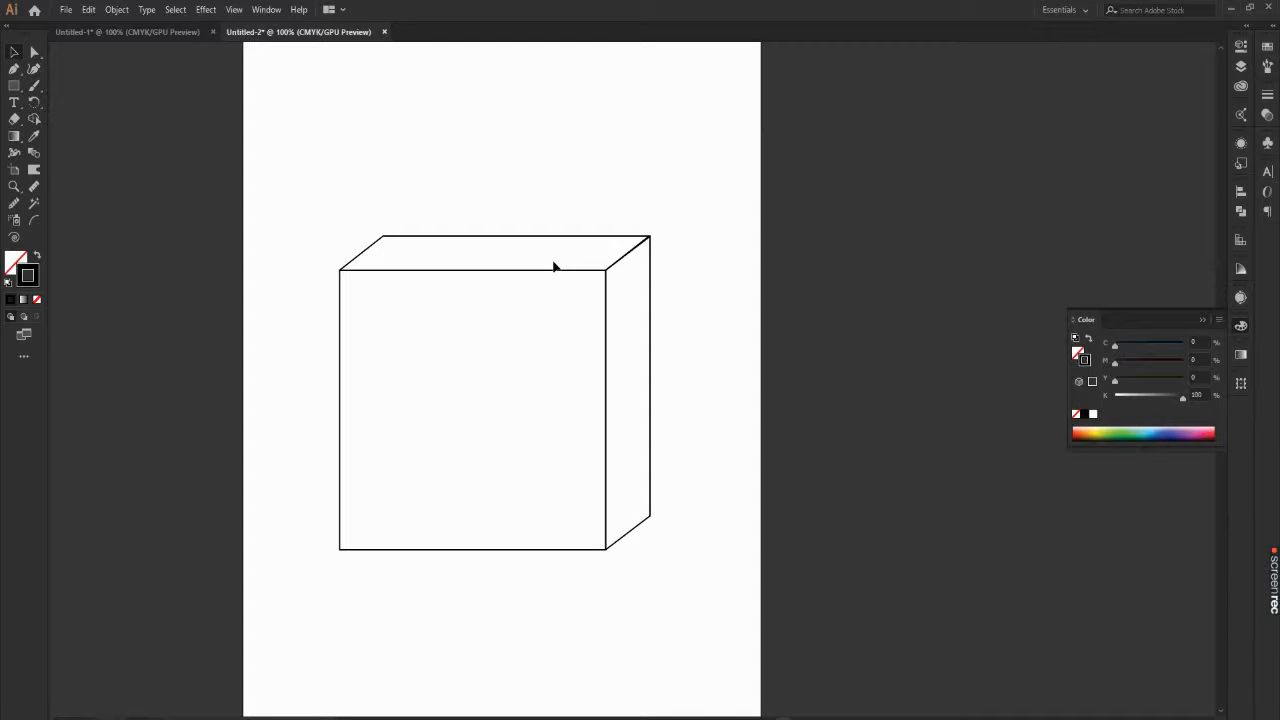
left_click_drag(274, 302, 405, 395)
left_click(314, 320)
left_click_drag(686, 243, 643, 300)
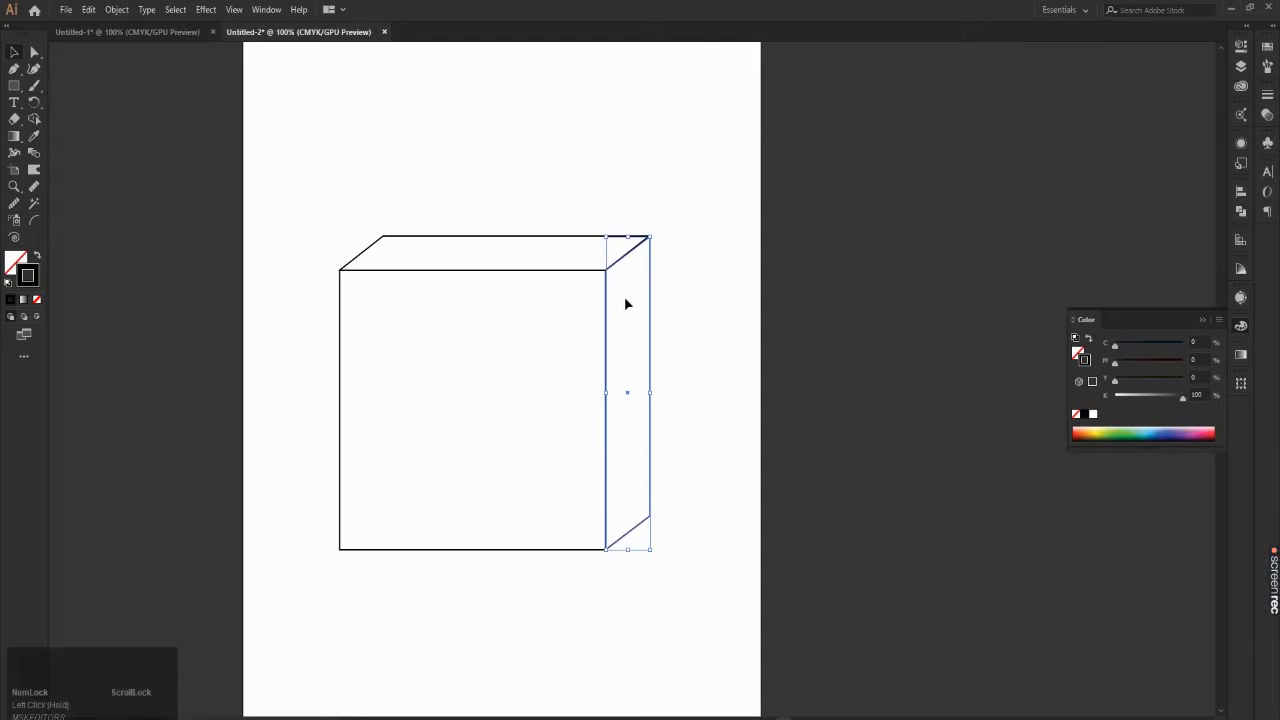
left_click(711, 234)
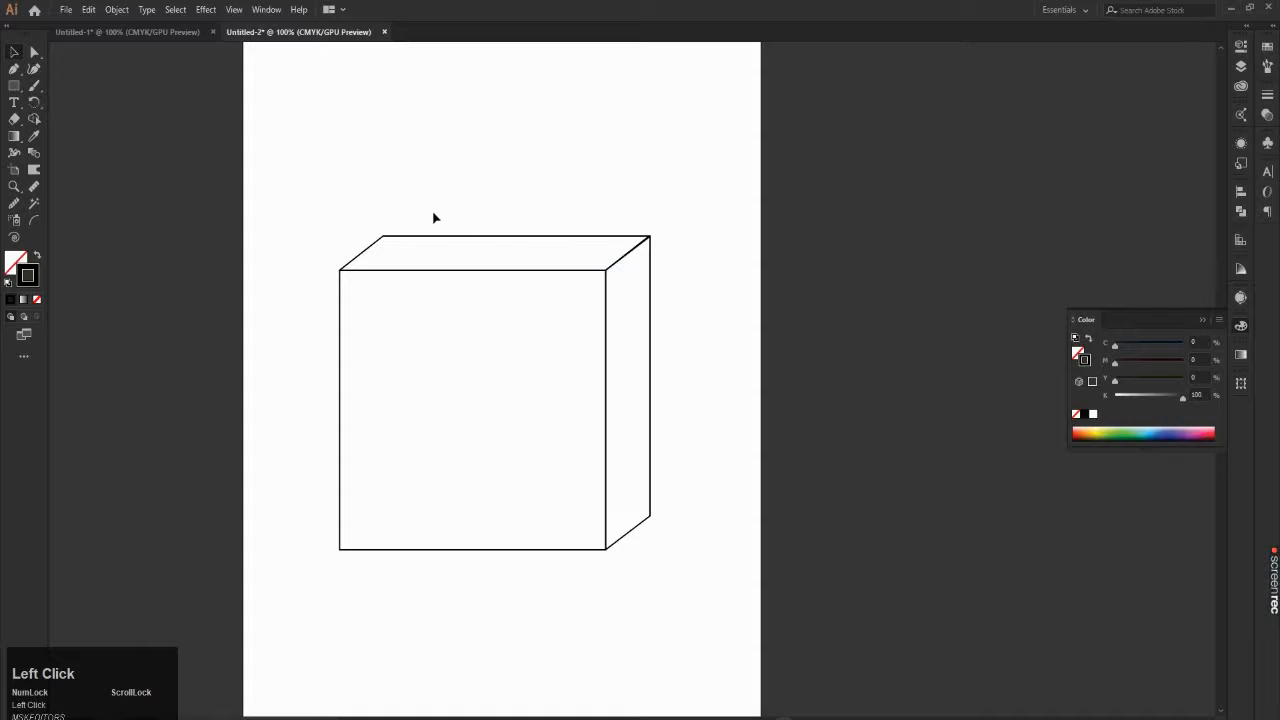
left_click_drag(434, 217, 465, 268)
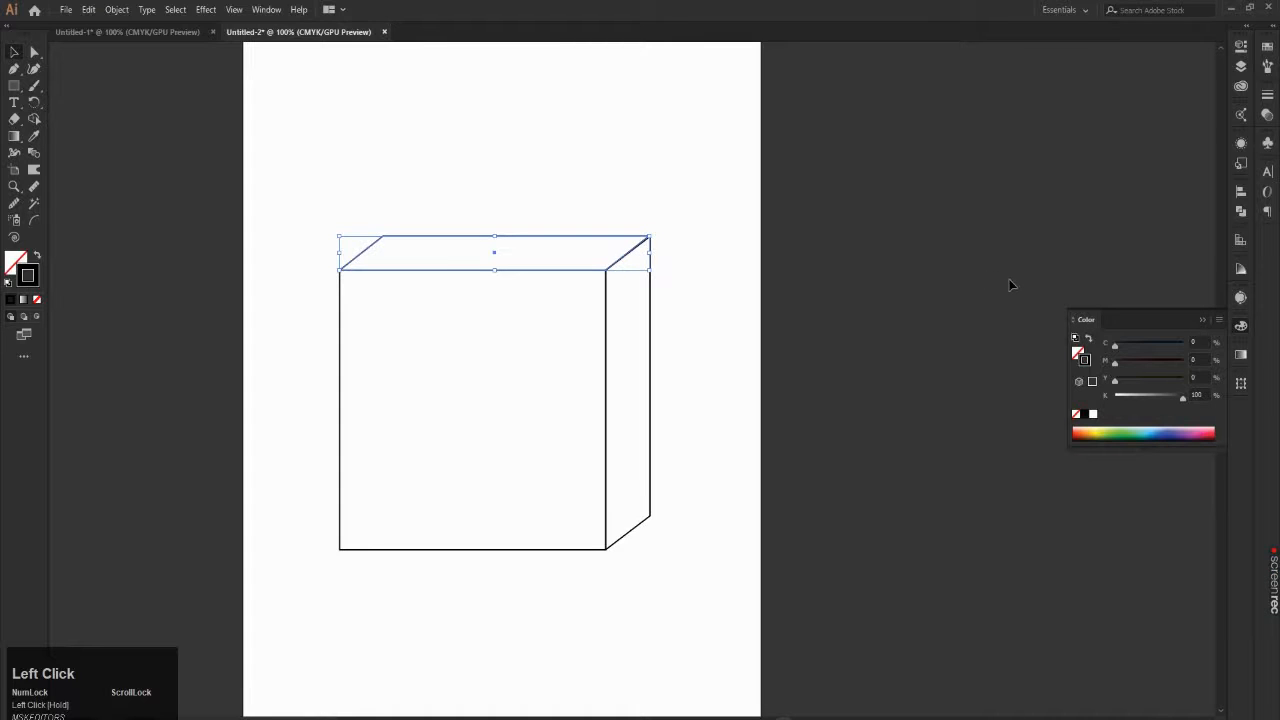
left_click(14, 265)
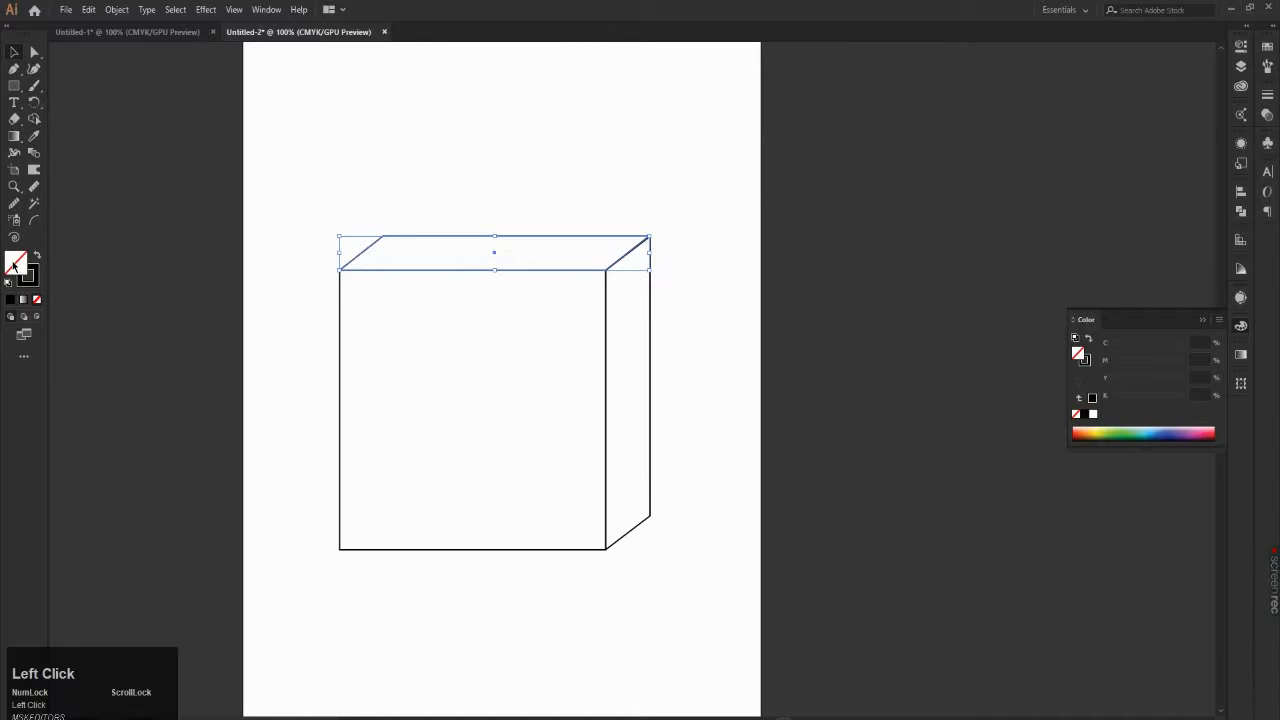
left_click(337, 253)
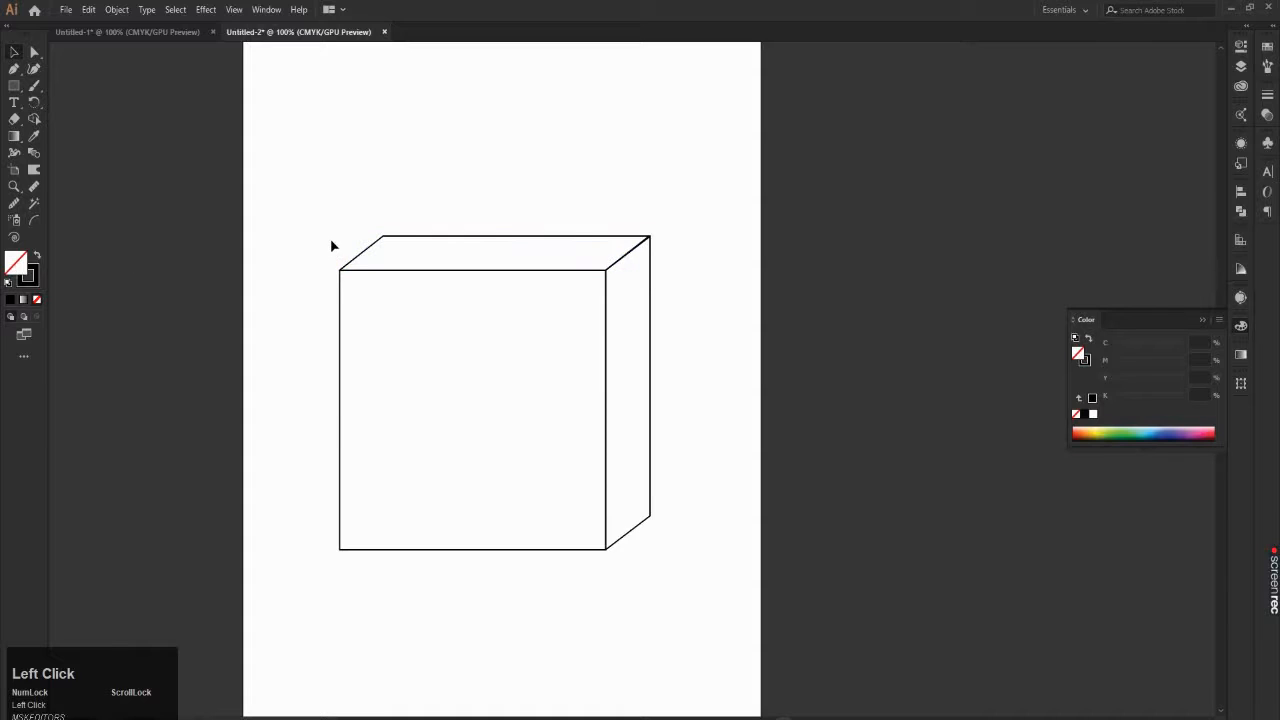
left_click_drag(311, 218, 222, 258)
Step: Fill the cube's top face with the blue 0000FF and deselect it
left_click_drag(393, 181, 447, 243)
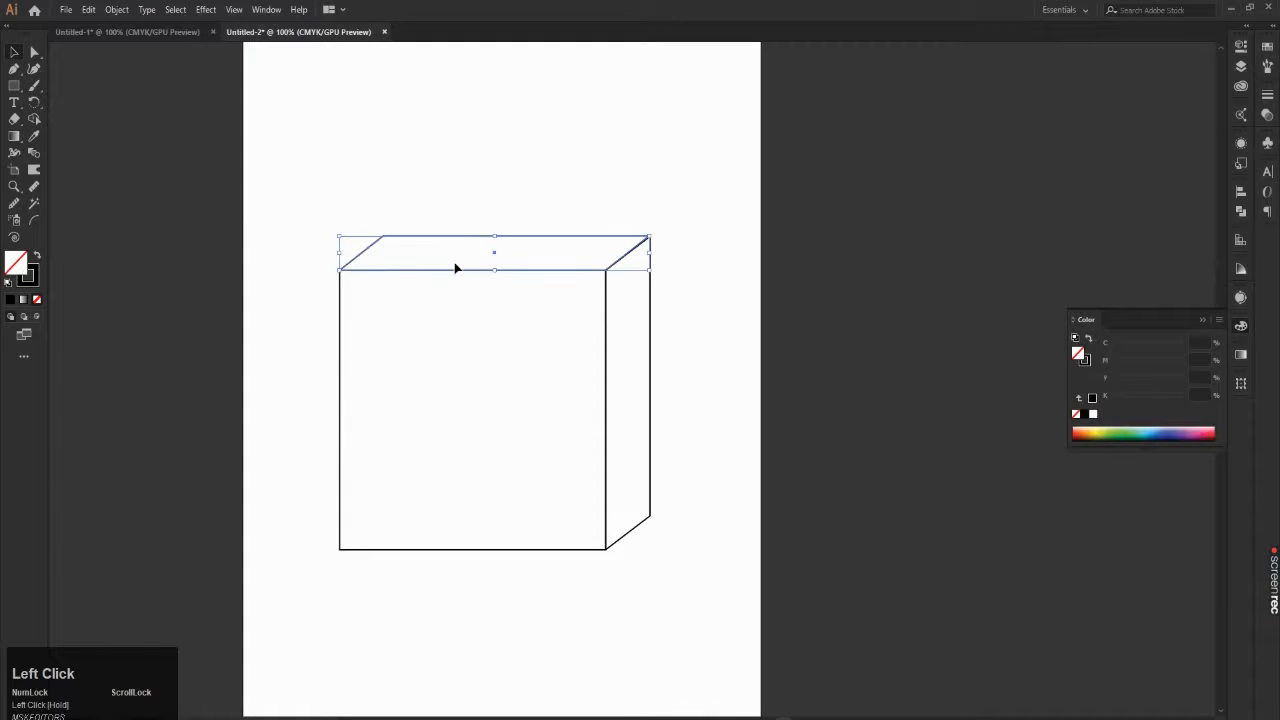
double_click(21, 268)
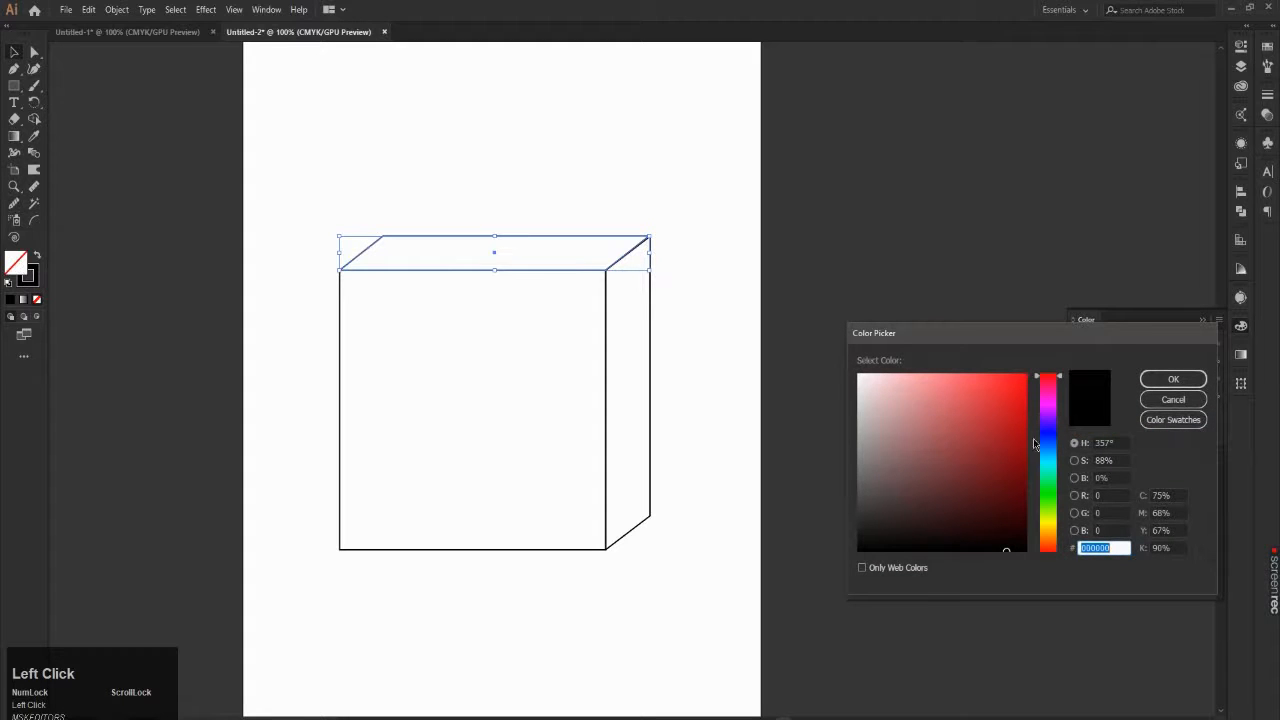
left_click_drag(1050, 437, 1058, 440)
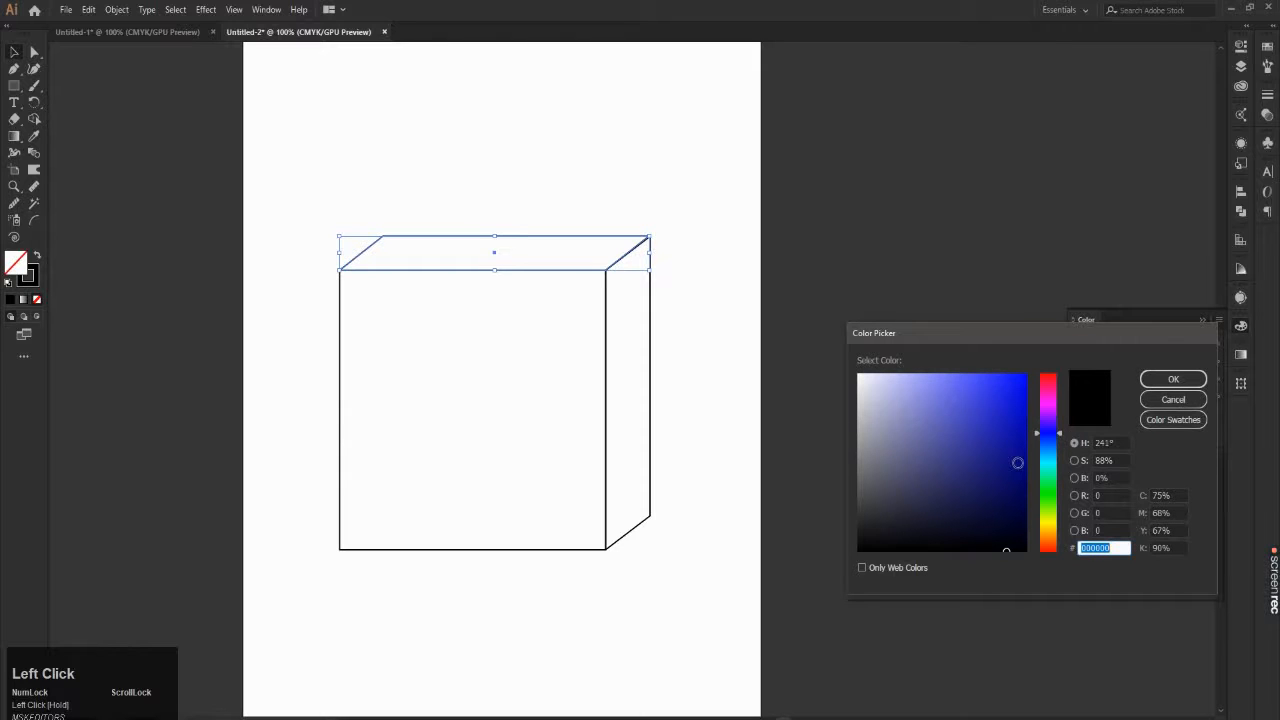
mouse_move(1000, 394)
left_mouse_down()
mouse_move(983, 360)
mouse_move(1023, 348)
mouse_move(997, 343)
mouse_move(1000, 366)
left_mouse_up()
left_click(1173, 380)
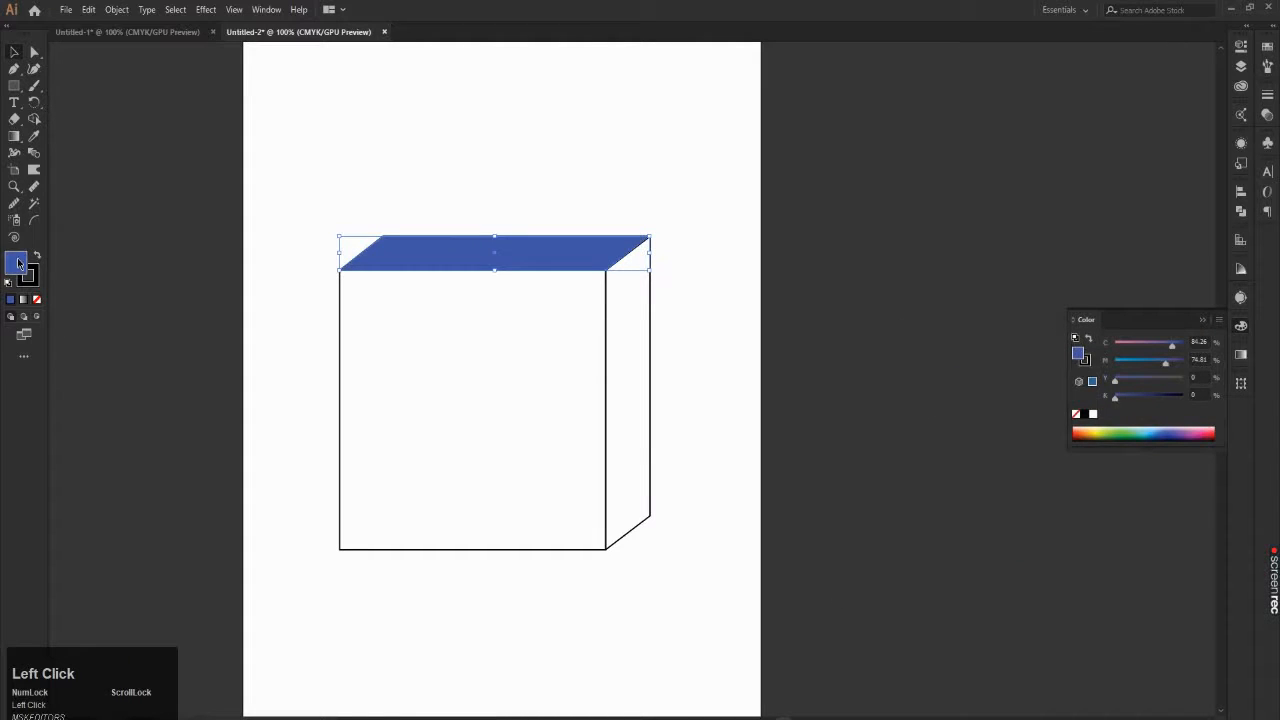
double_click(18, 263)
type("0000FF")
left_click(1172, 381)
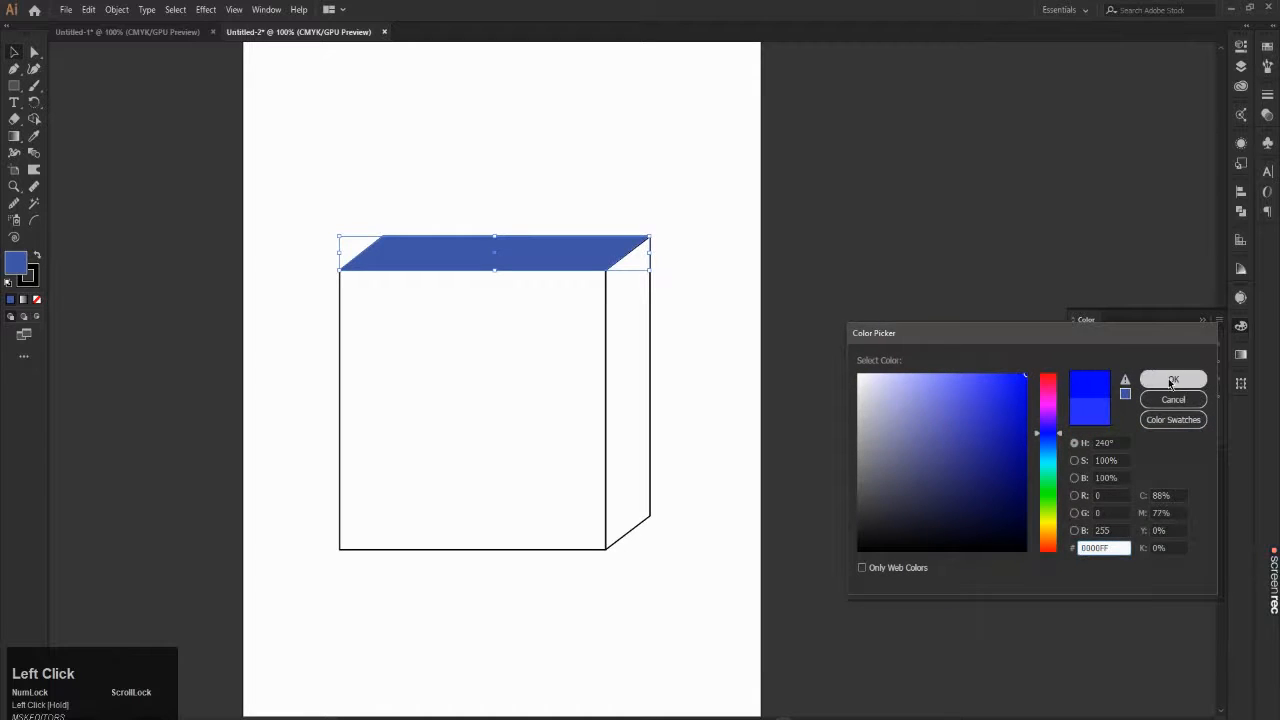
left_click(745, 186)
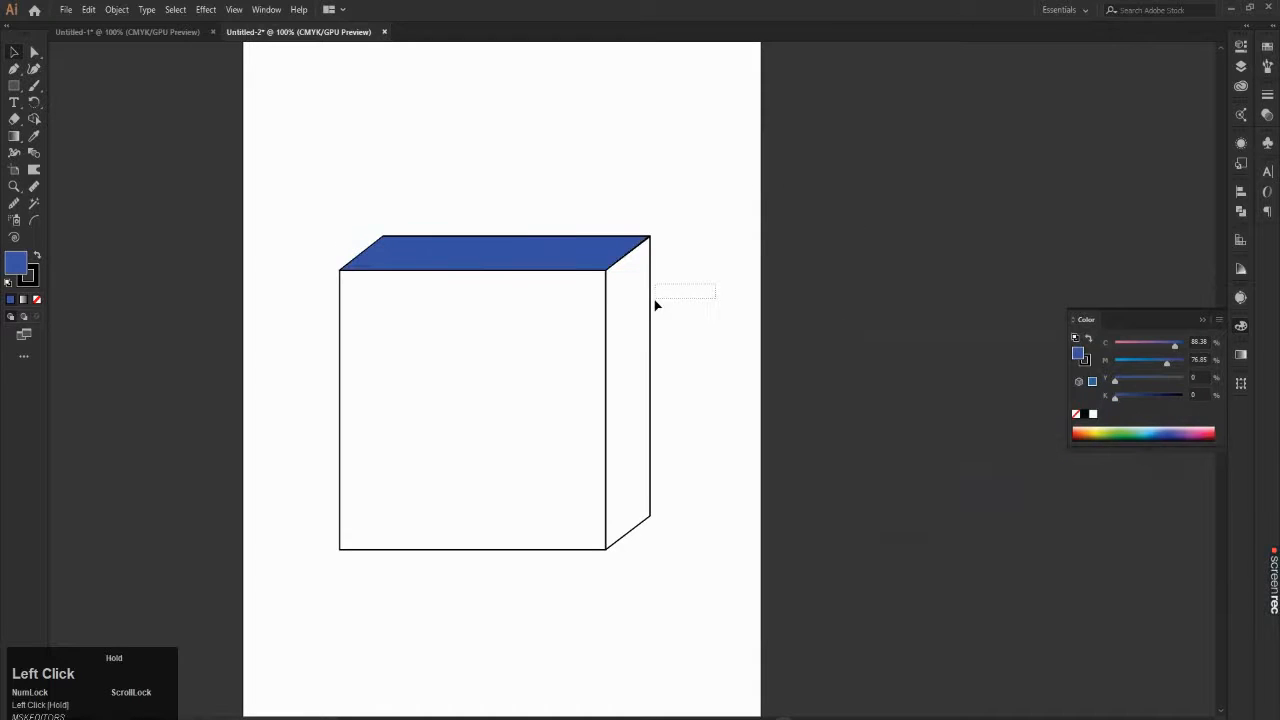
Step: Fill the cube's front square with the darker blue 0202C9 and deselect it
left_click(444, 548)
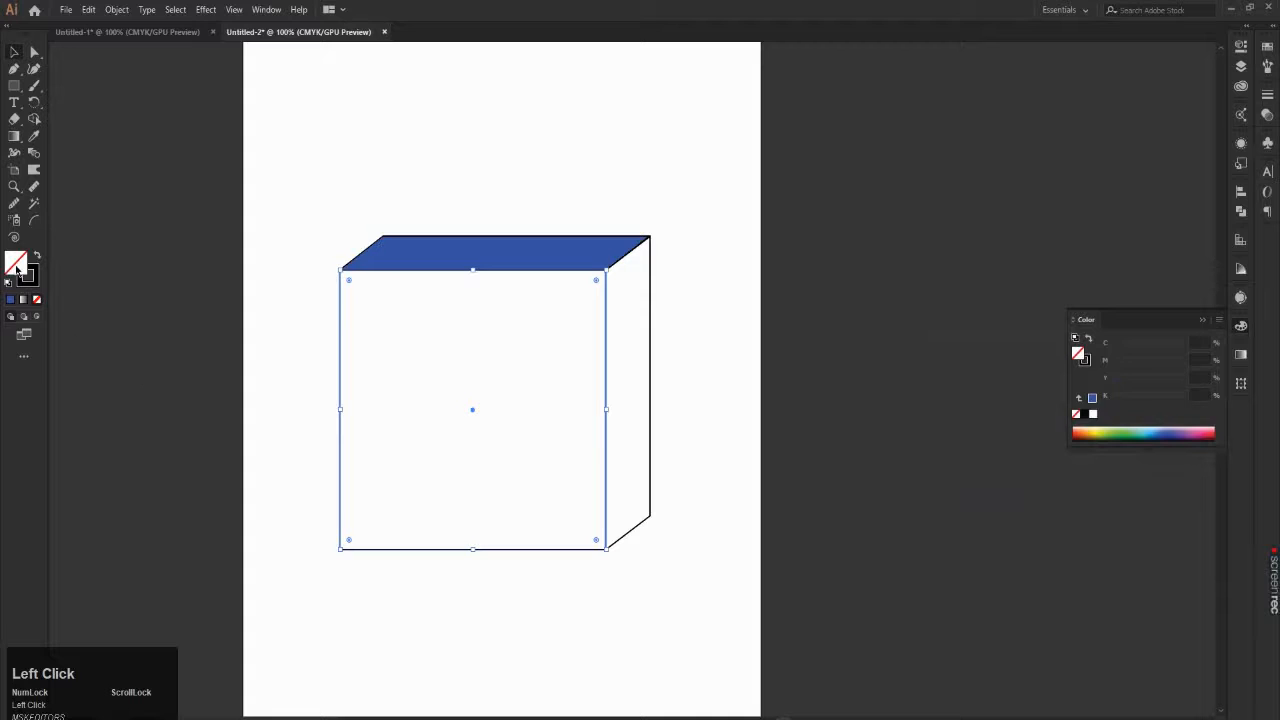
double_click(20, 270)
mouse_move(1004, 400)
left_mouse_down()
mouse_move(1023, 386)
mouse_move(1057, 410)
mouse_move(1023, 411)
left_mouse_up()
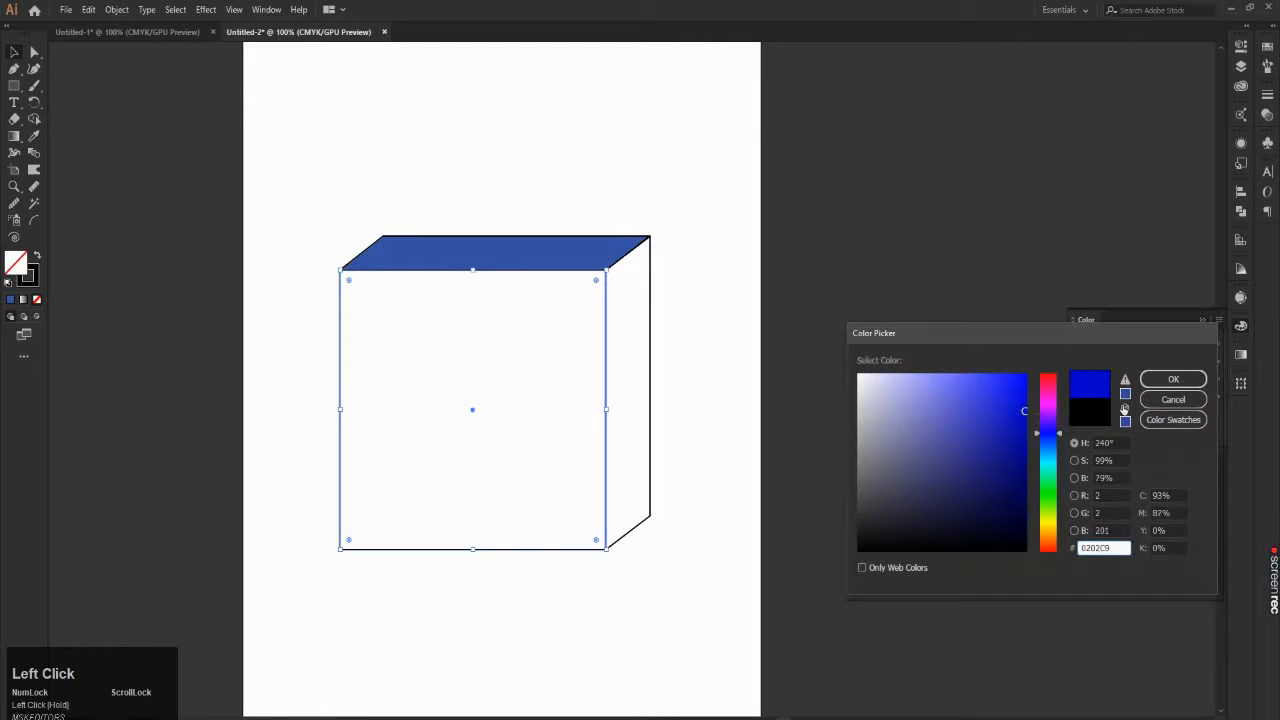
left_click(1176, 384)
left_click(594, 137)
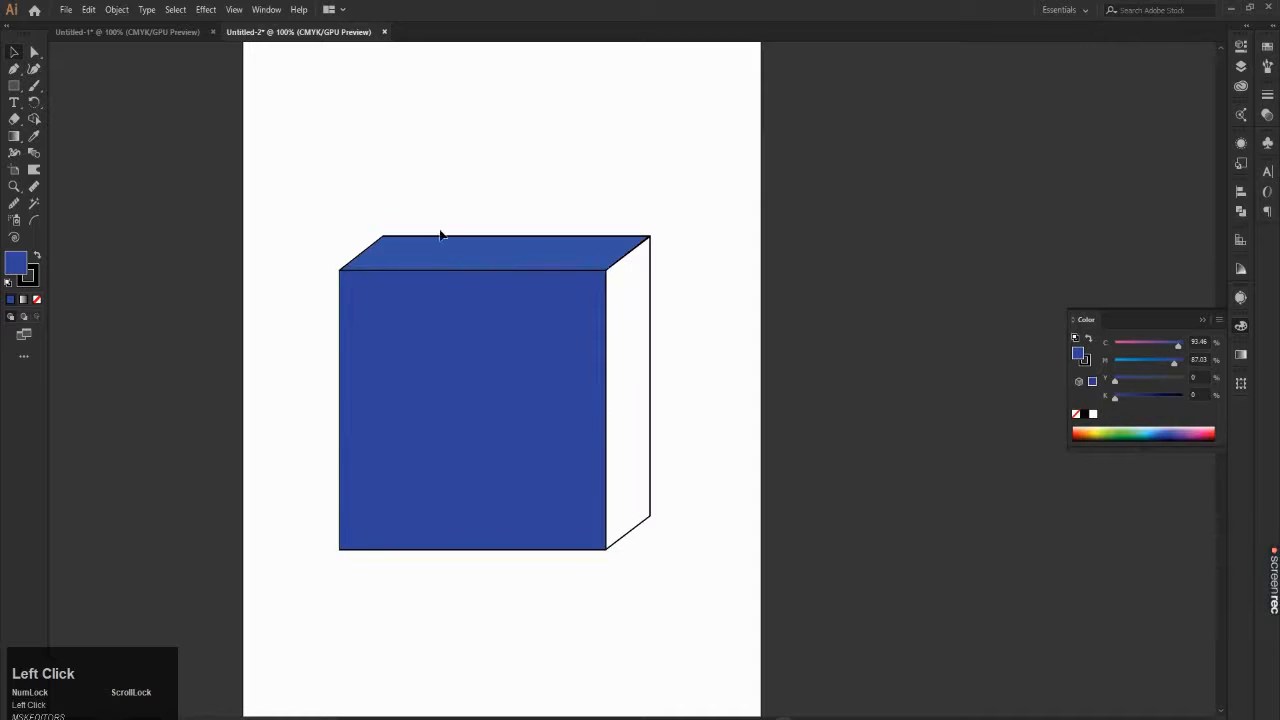
Step: Fill the cube's right side face with the dark navy blue 00005B and deselect it
left_click(631, 311)
double_click(16, 264)
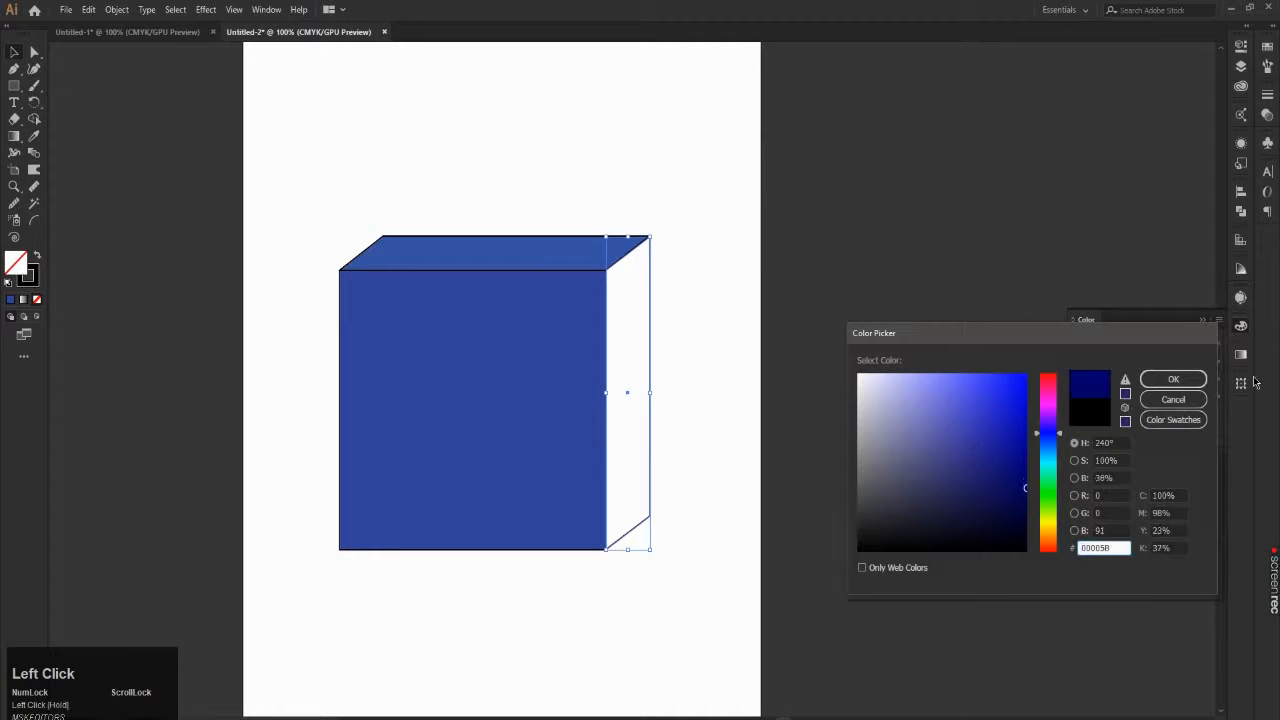
left_click(1173, 379)
left_click(702, 160)
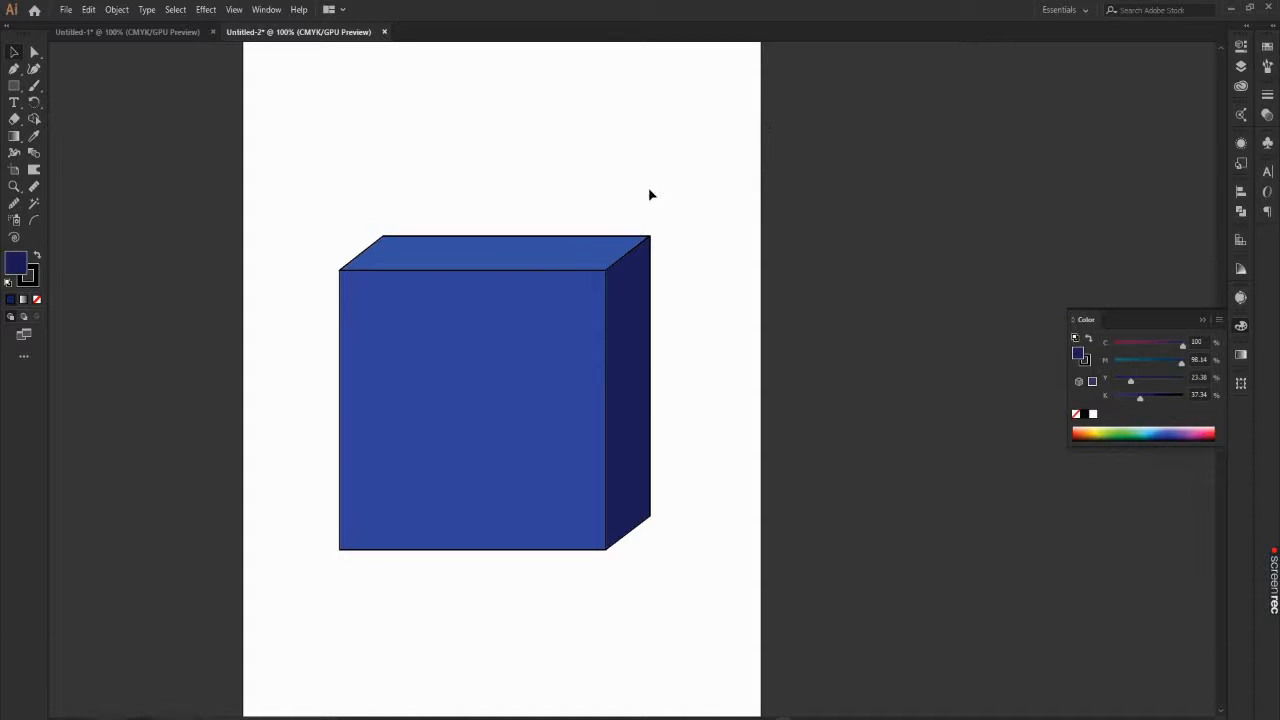
Step: Pull the cube's top face, side face and front square apart into three separate places around the artboard
left_click(576, 252)
left_click(521, 325)
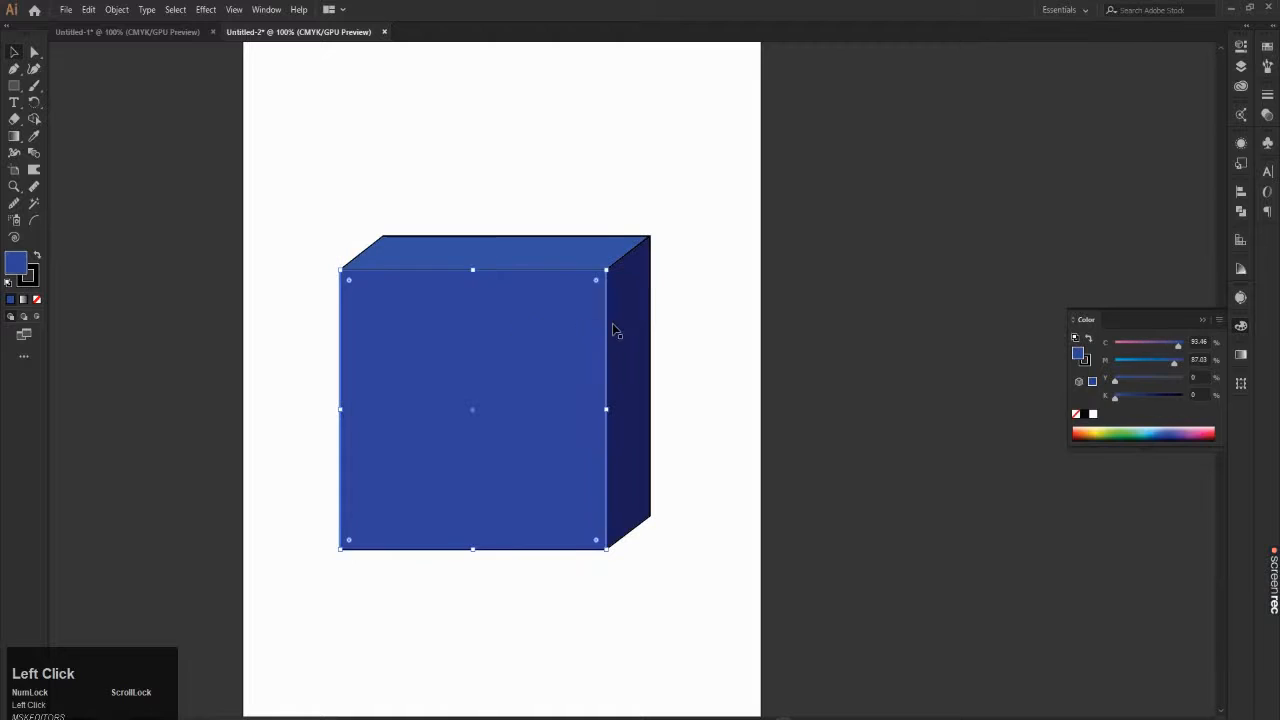
left_click(633, 310)
key("alt")
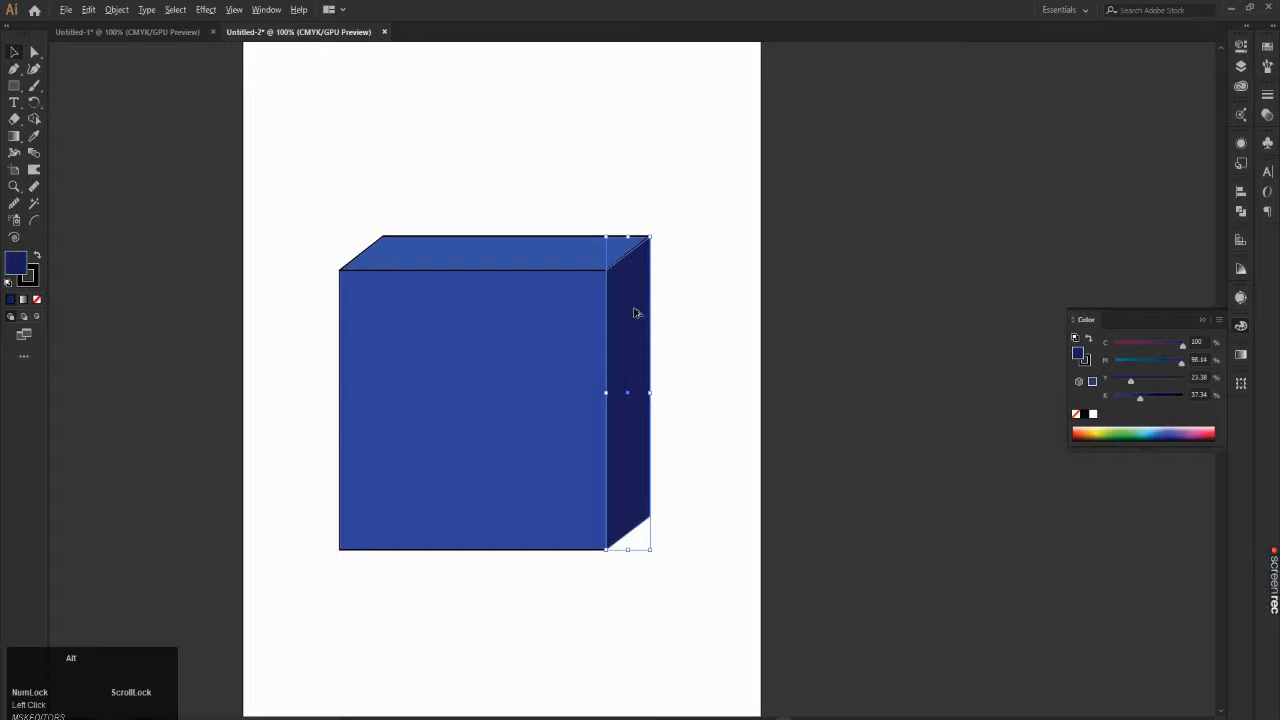
scroll(308, 257, "up", 1)
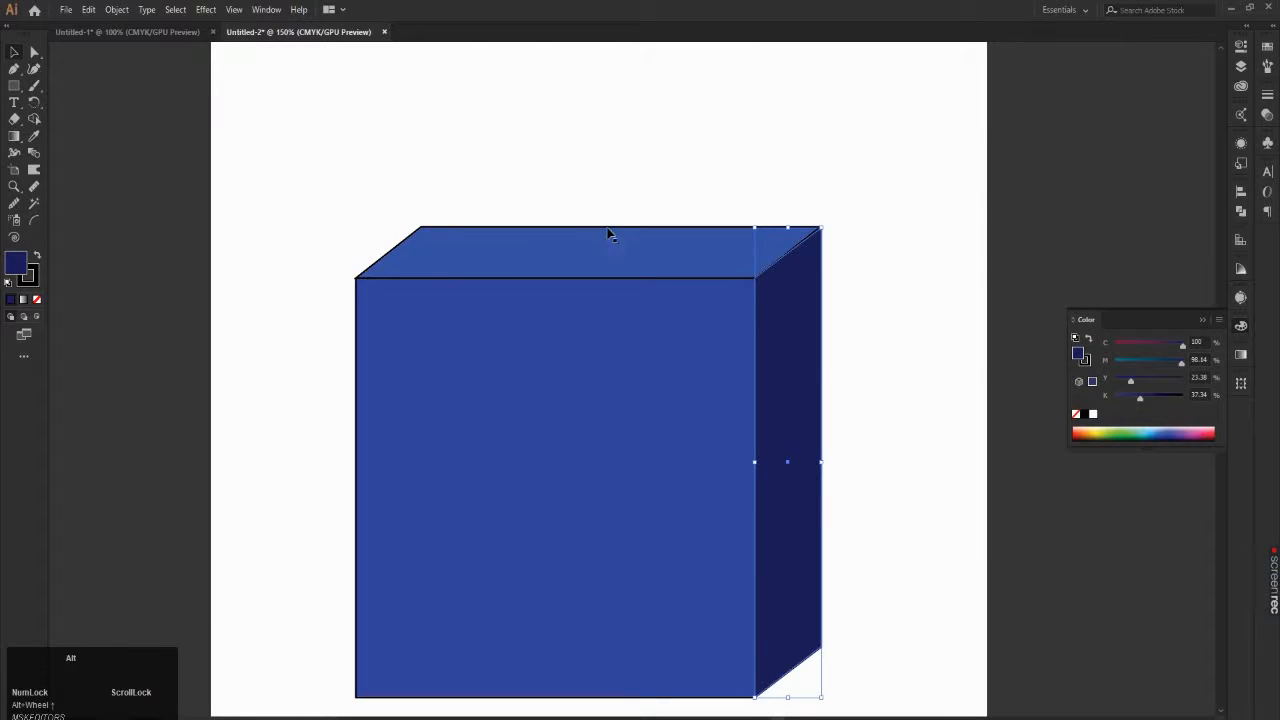
scroll(606, 234, "down", 1)
left_click(580, 188)
left_click_drag(605, 240, 936, 134)
left_click_drag(727, 304, 923, 318)
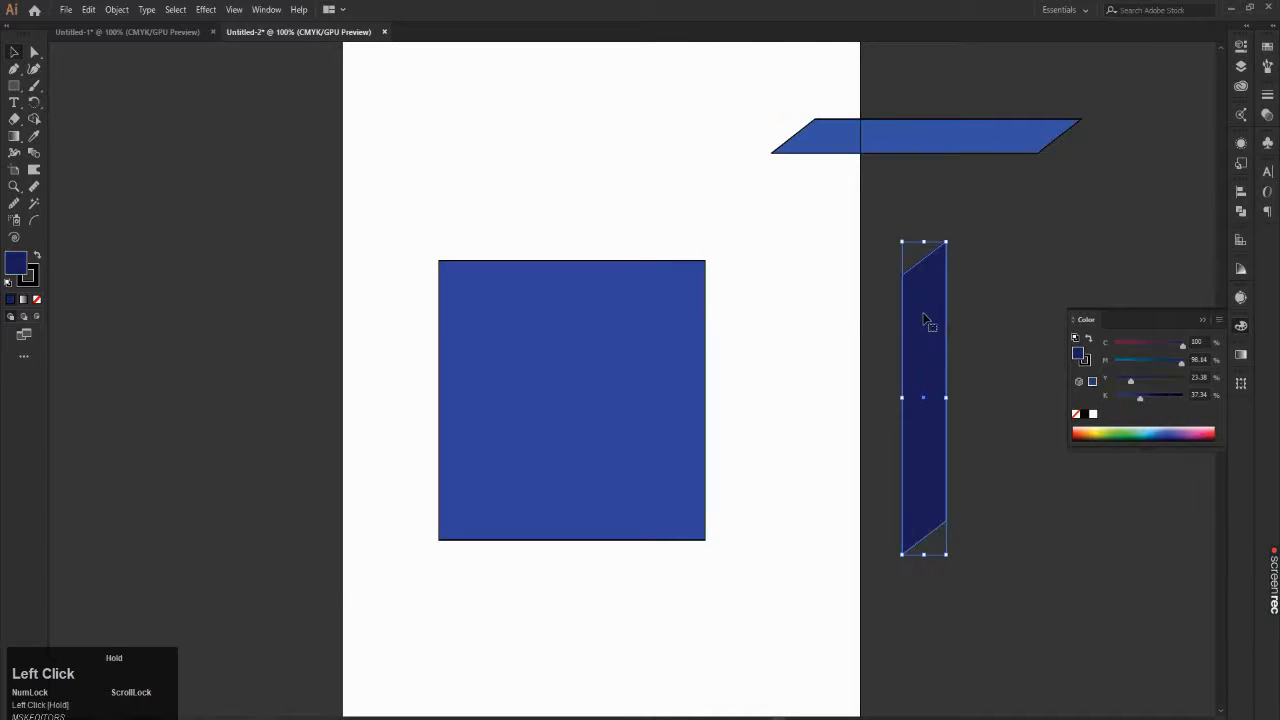
left_click_drag(640, 325, 182, 380)
Step: Undo the moves of the front, side and top faces to reassemble the cube, and deselect it
scroll(540, 257, "down", 2, "alt")
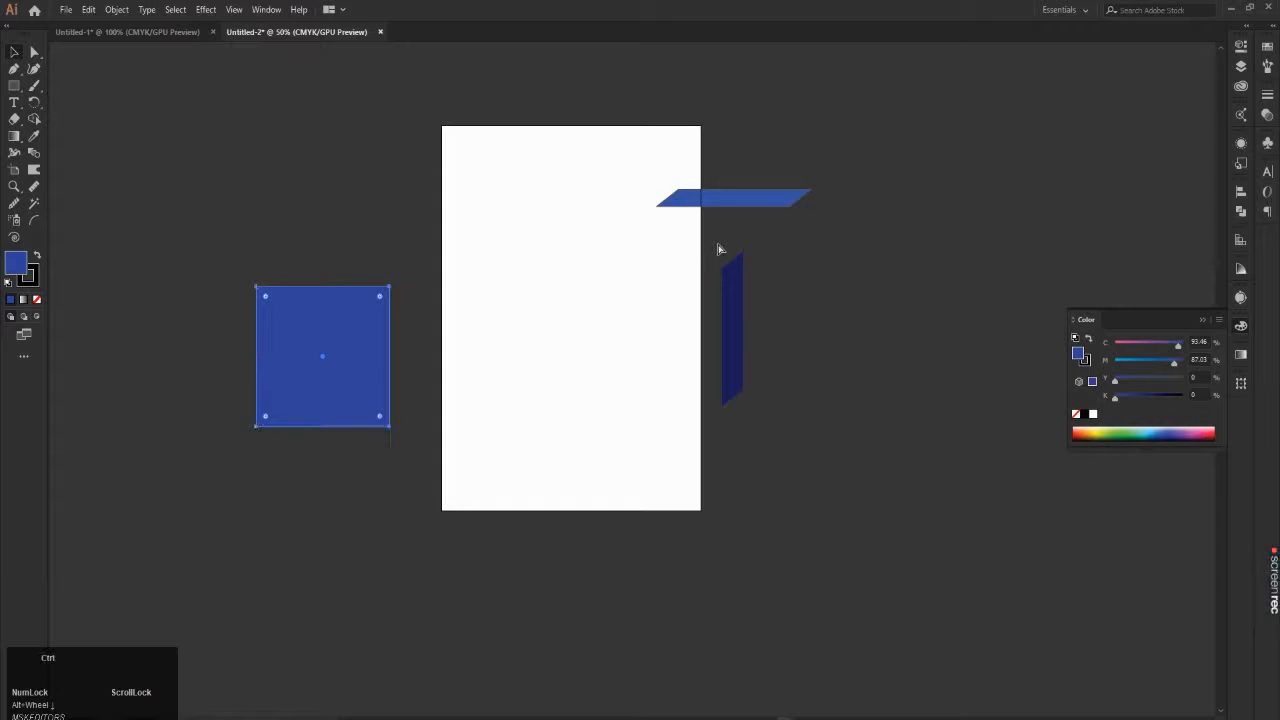
key("ctrl+z")
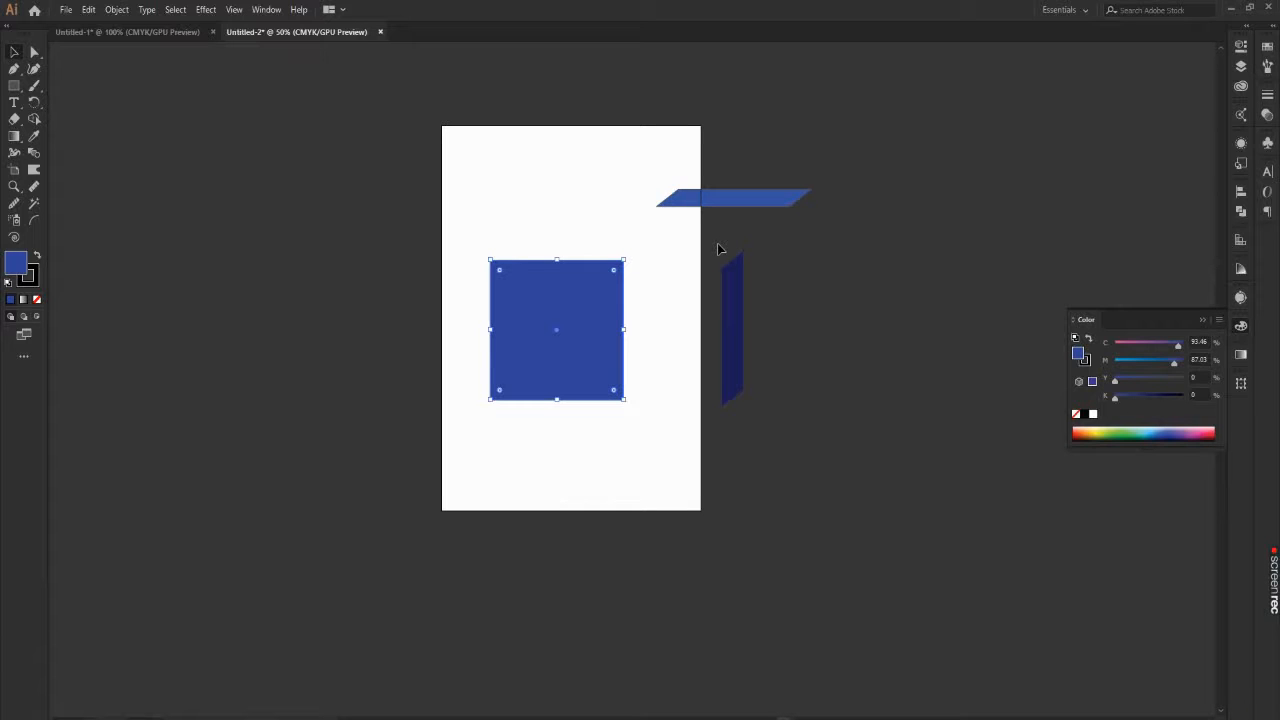
key("ctrl")
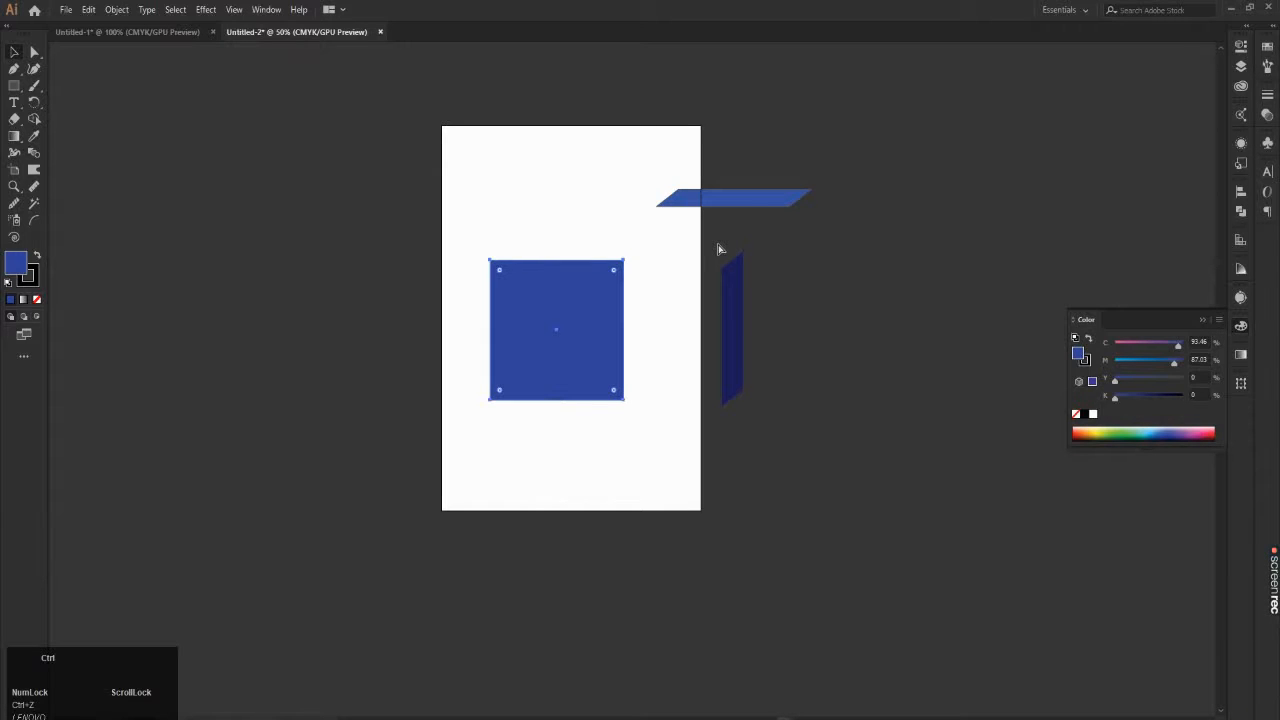
key("ctrl+z")
key("ctrl+z")
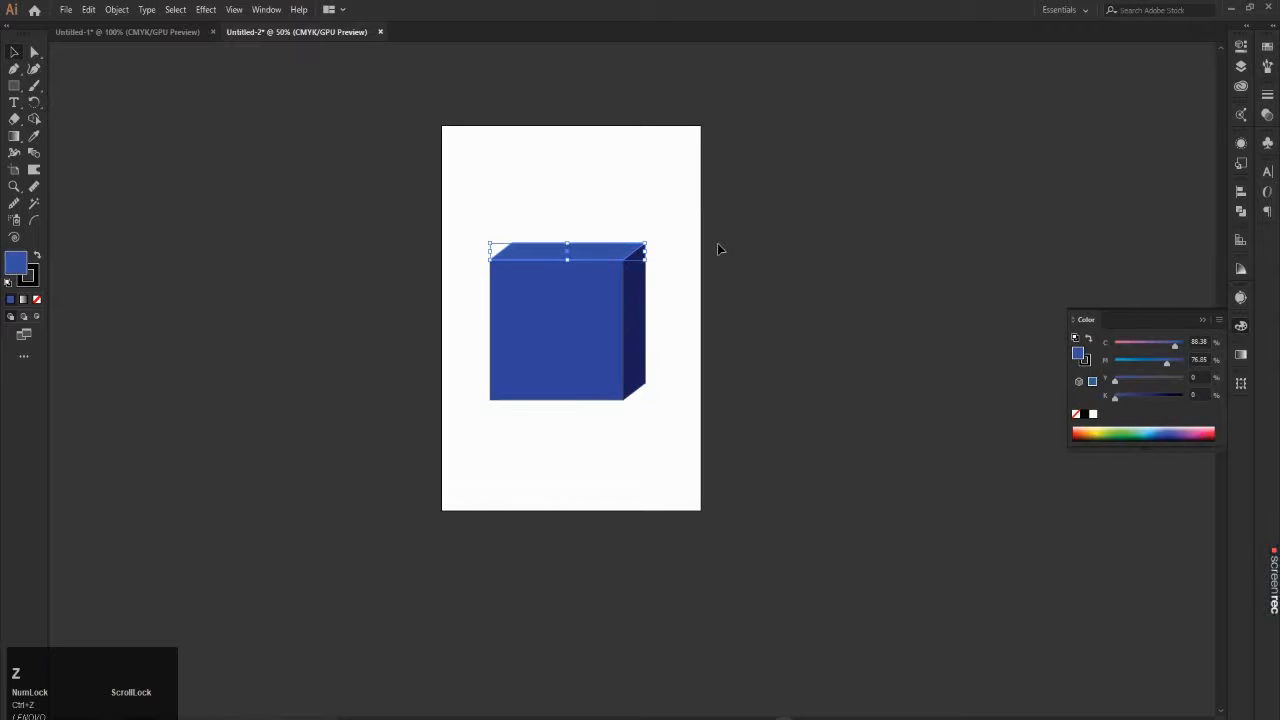
left_click(737, 222)
Step: Select all three cube faces, set their stroke to none and deselect them
scroll(634, 217, "up", 2)
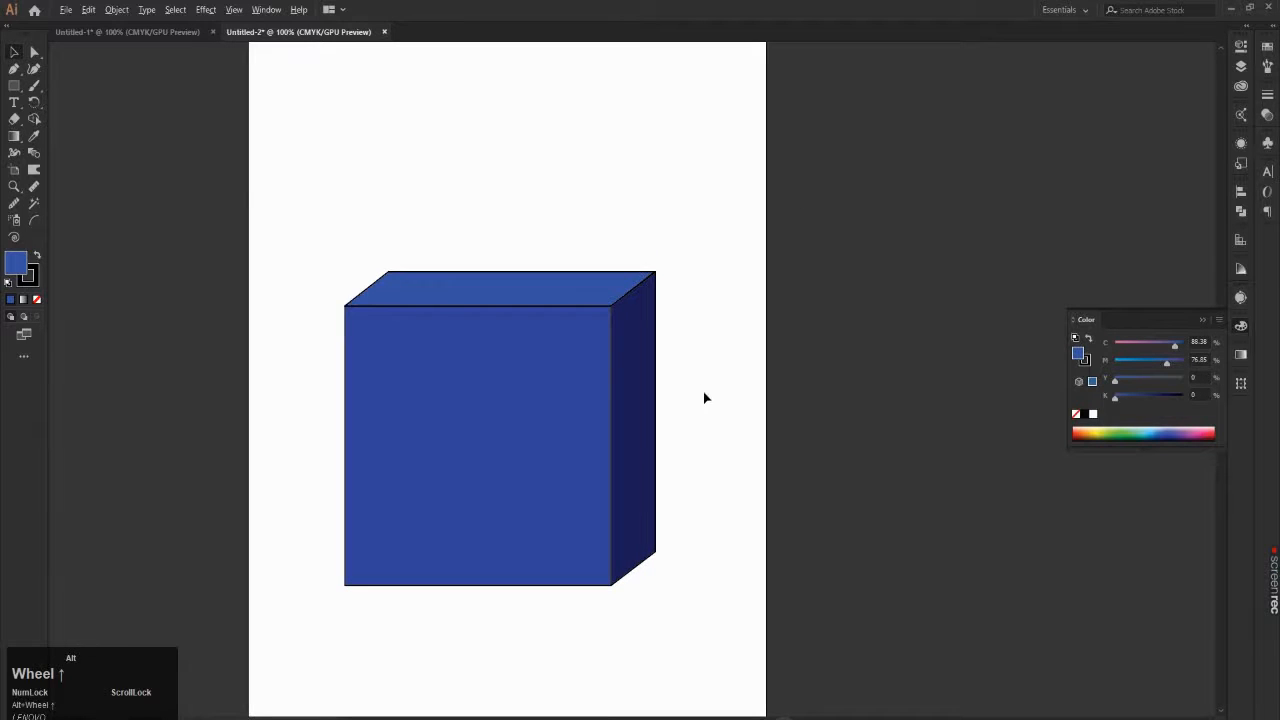
scroll(657, 443, "up", 1)
scroll(696, 355, "up", 1)
left_click_drag(604, 88, 560, 148)
left_click_drag(691, 180, 600, 260)
left_click(471, 277)
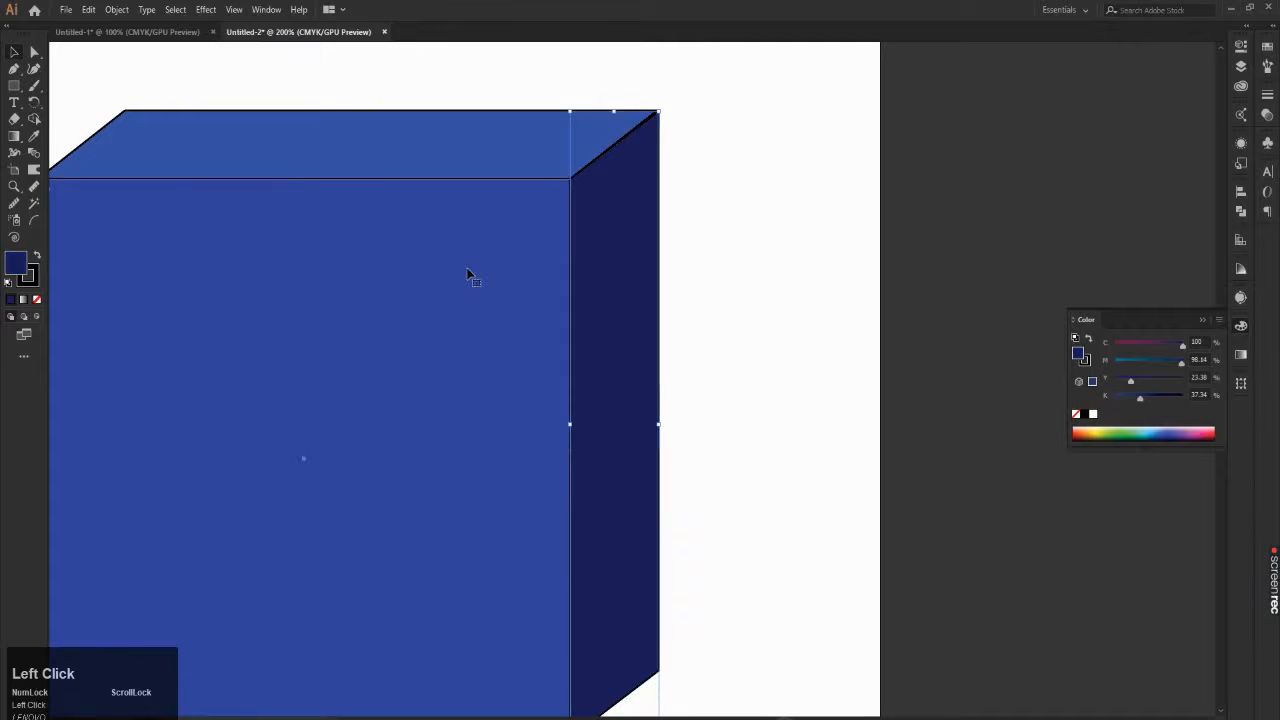
left_click_drag(750, 77, 576, 272)
scroll(499, 276, "down", 2)
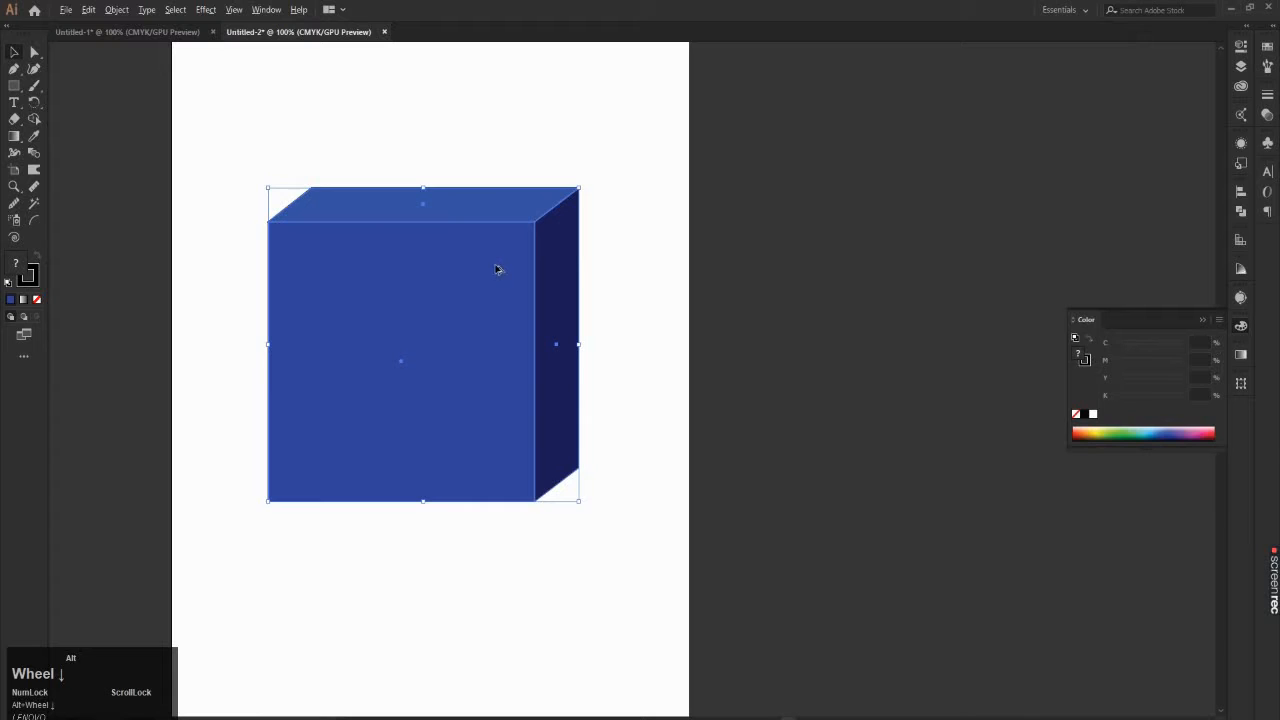
left_click(38, 277)
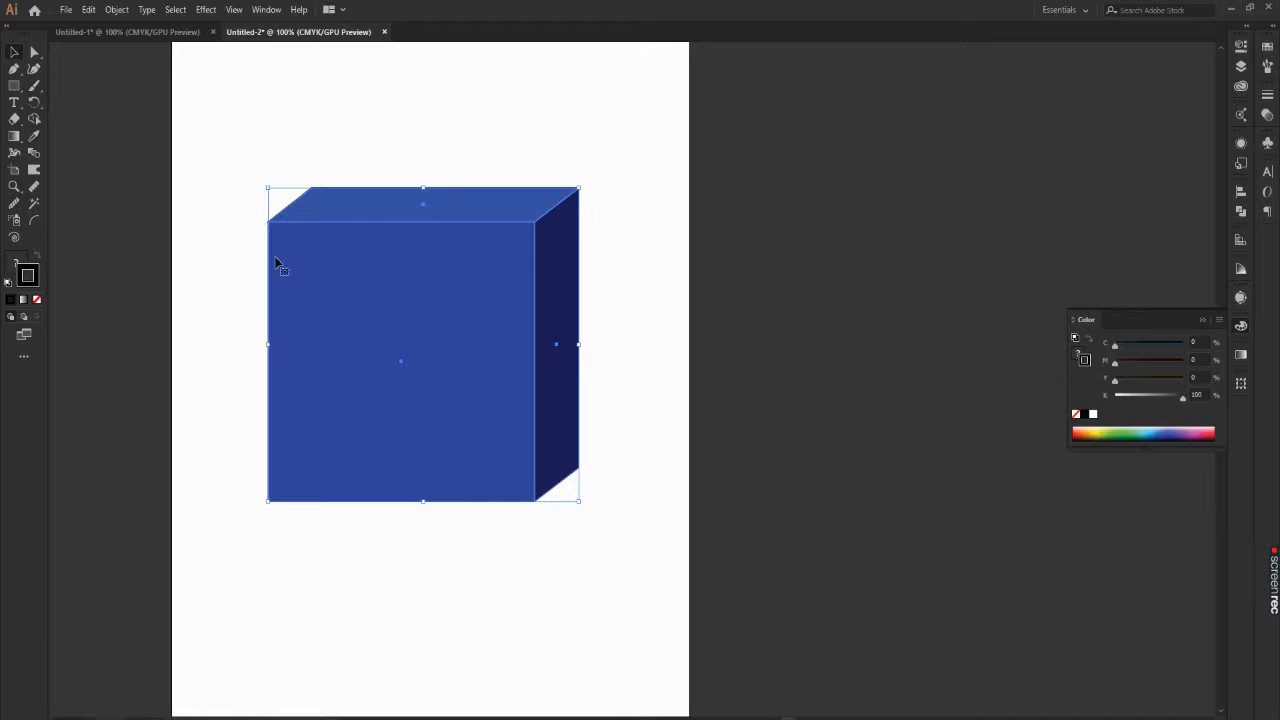
left_click(39, 300)
left_click(155, 257)
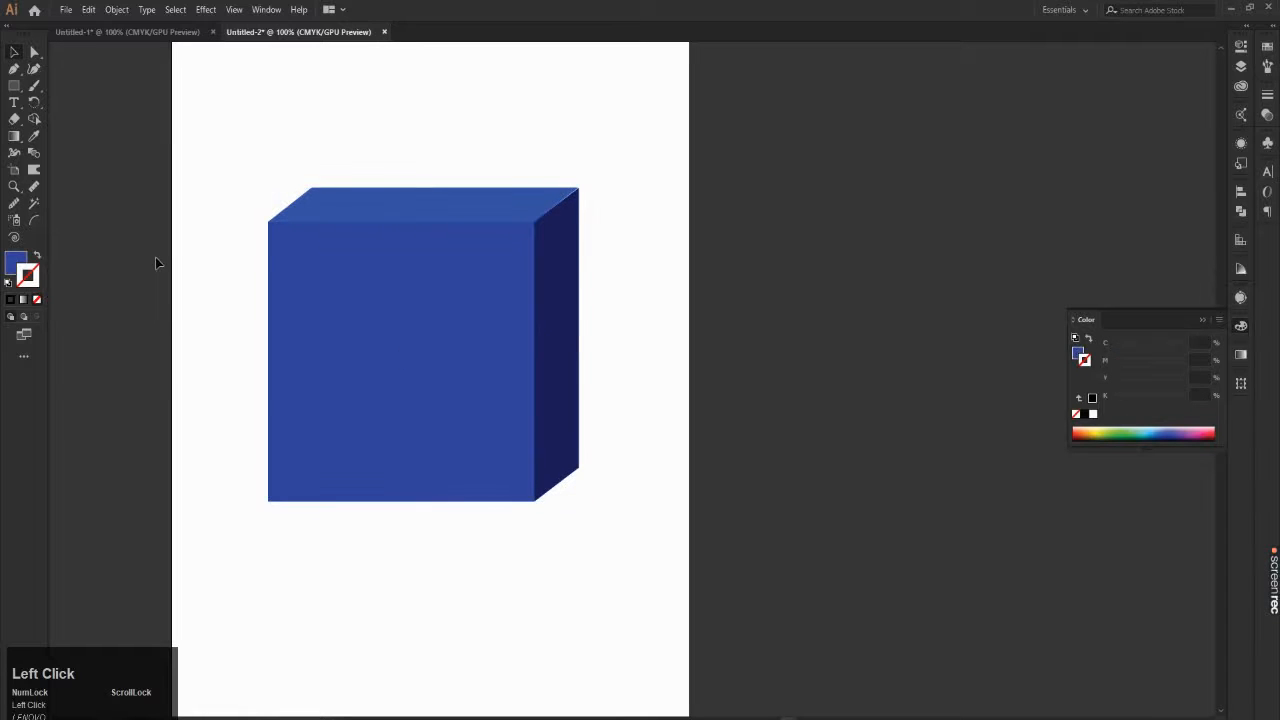
Step: Examine up close the seams where the cube's top face meets the front square and the side face
scroll(596, 212, "down", 5, "alt")
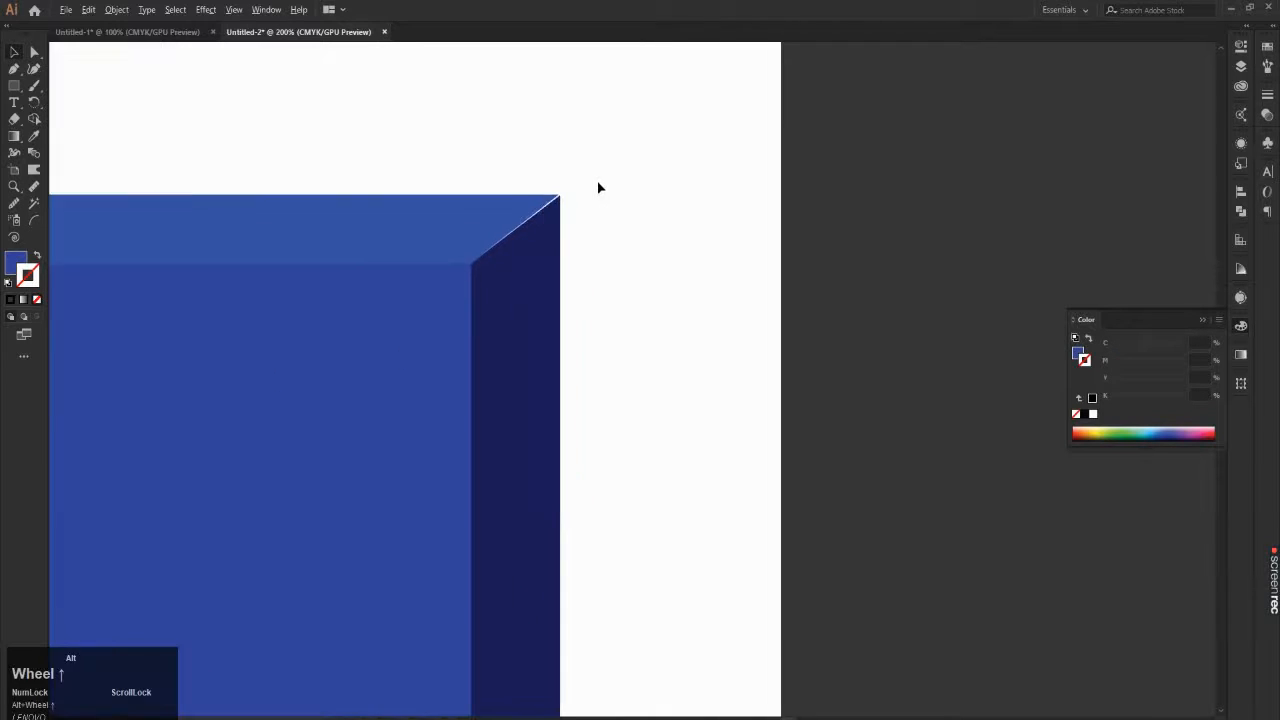
scroll(469, 233, "down", 5, "alt")
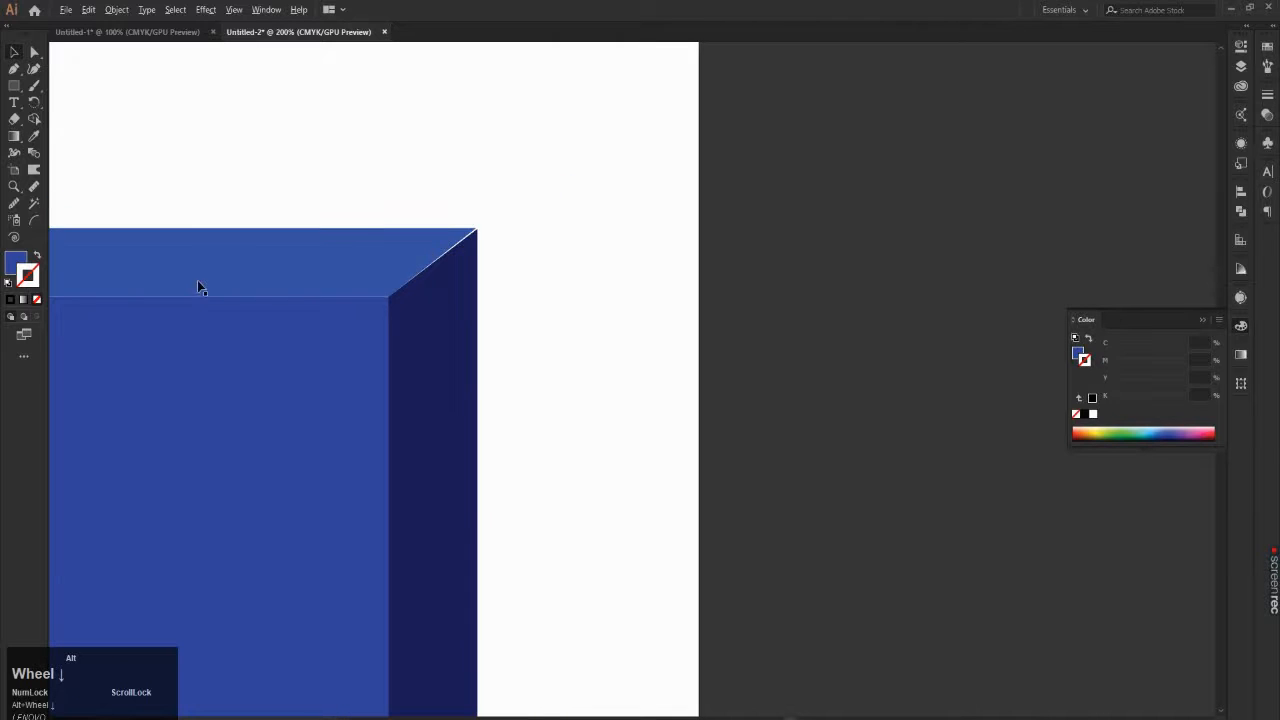
scroll(200, 279, "up", 3, "alt")
scroll(200, 281, "up", 3, "alt")
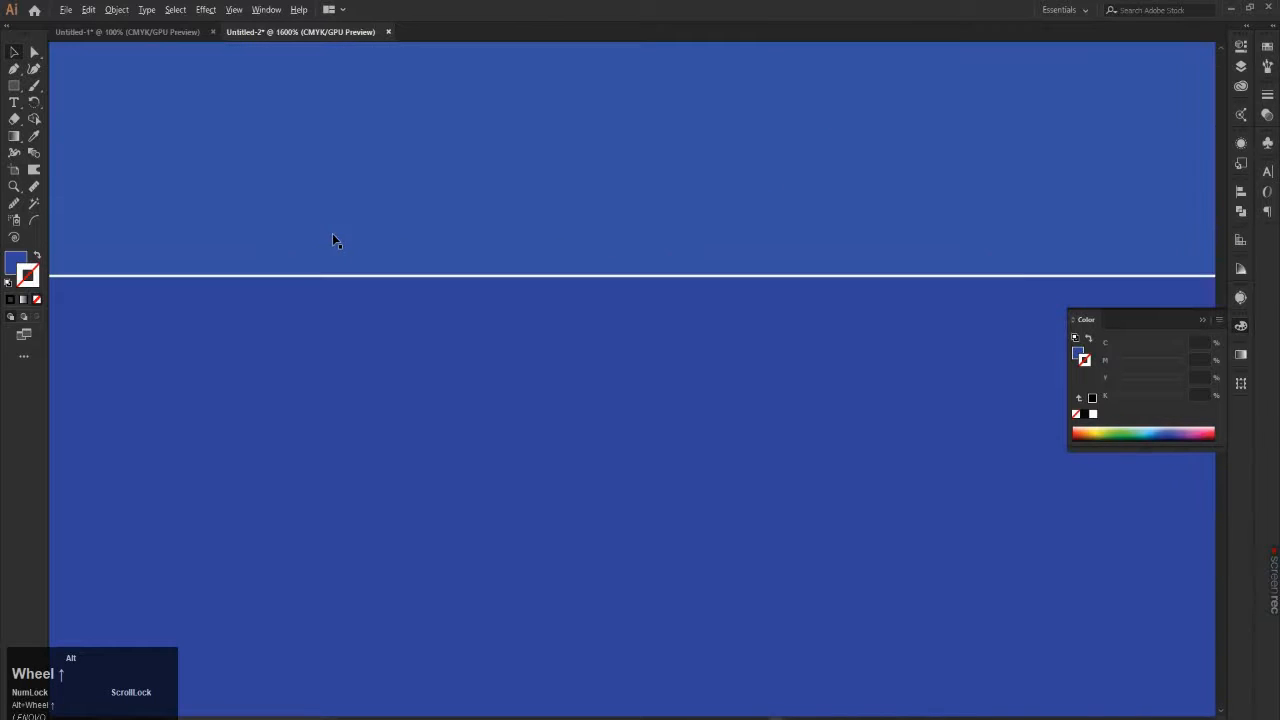
scroll(334, 240, "down", 6, "alt")
scroll(509, 214, "up", 4, "alt")
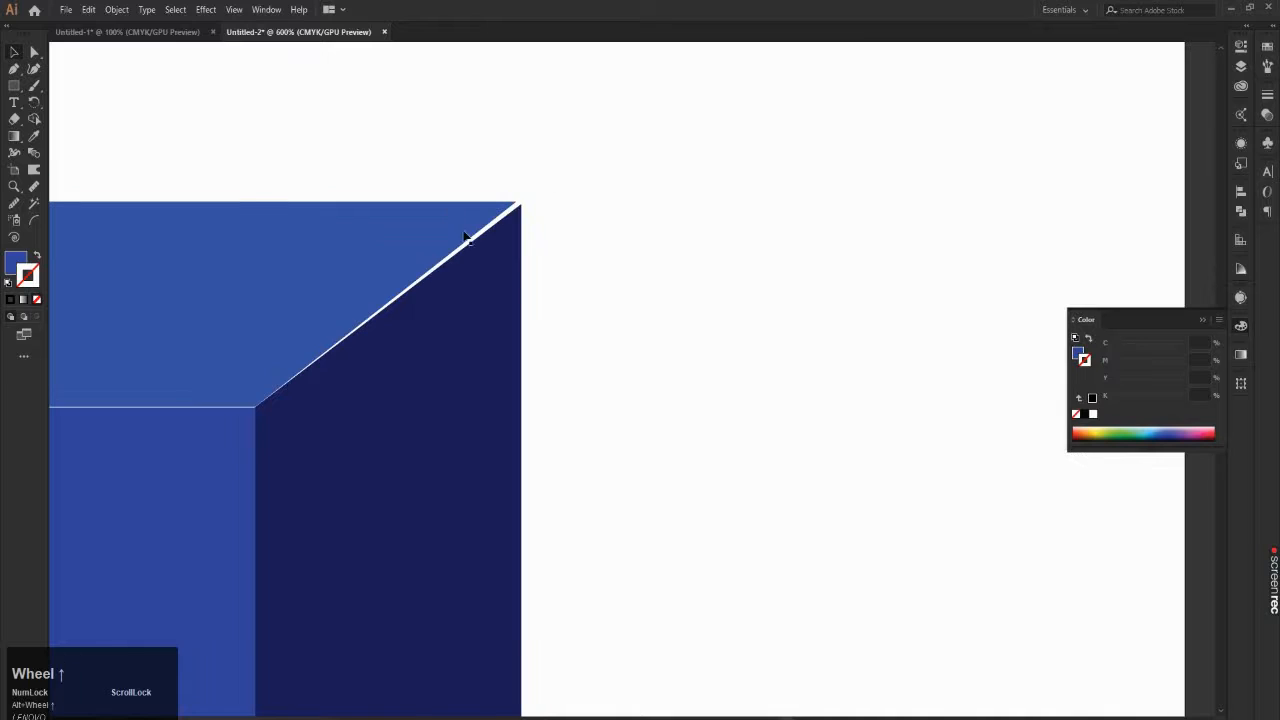
left_click(466, 253)
left_click(34, 52)
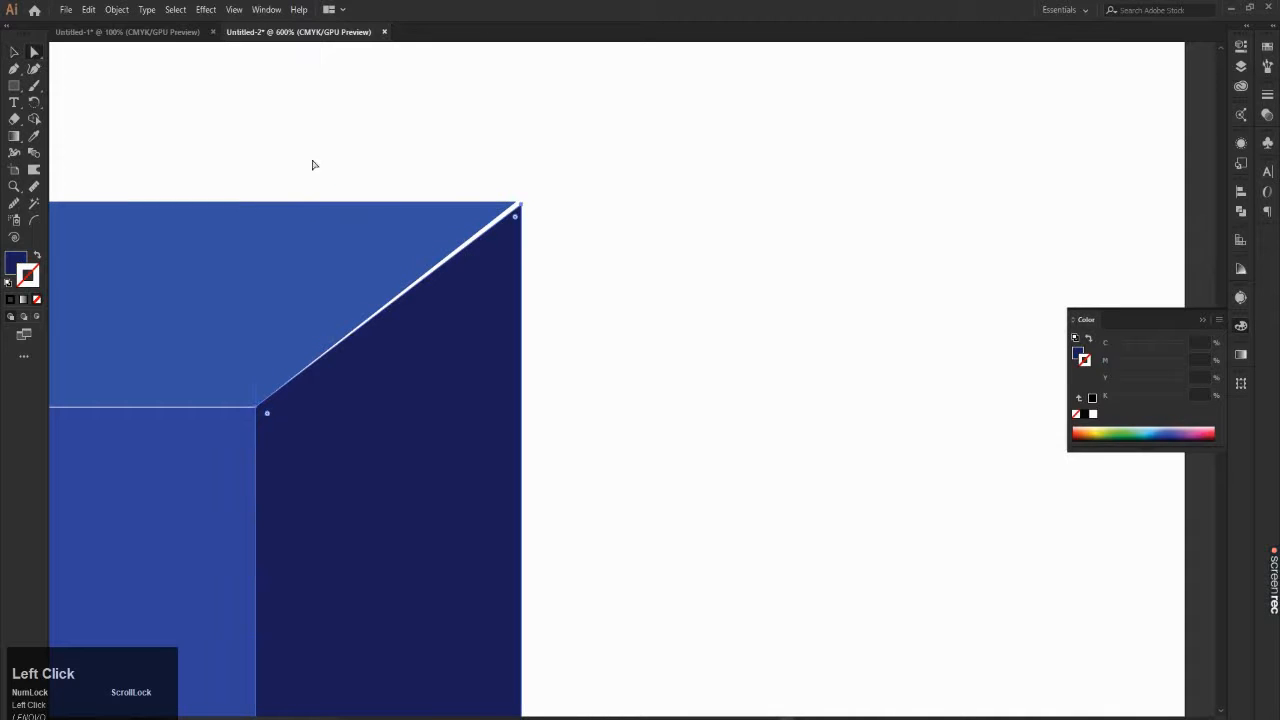
scroll(525, 200, "up", 1, "alt")
scroll(517, 203, "up", 1, "alt")
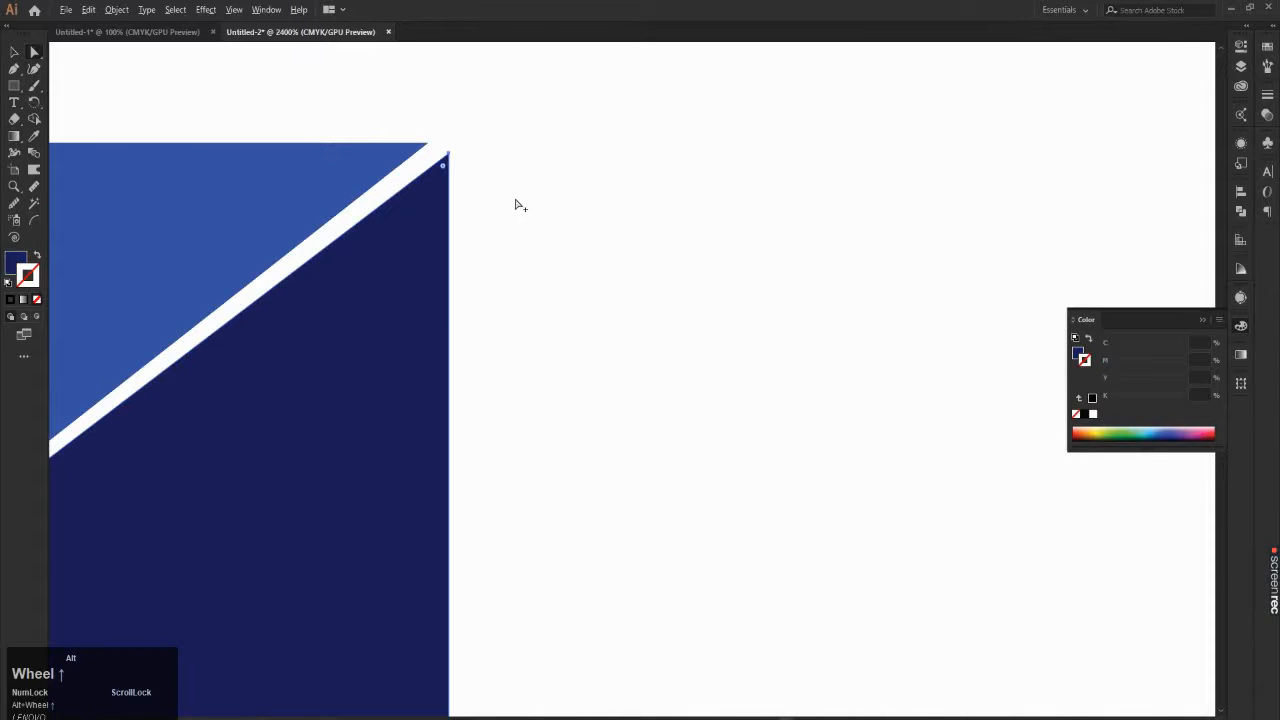
scroll(514, 182, "down", 3, "alt")
Step: Move the cube's top face slightly down to close the gap above the front square, and deselect it
left_click(294, 208)
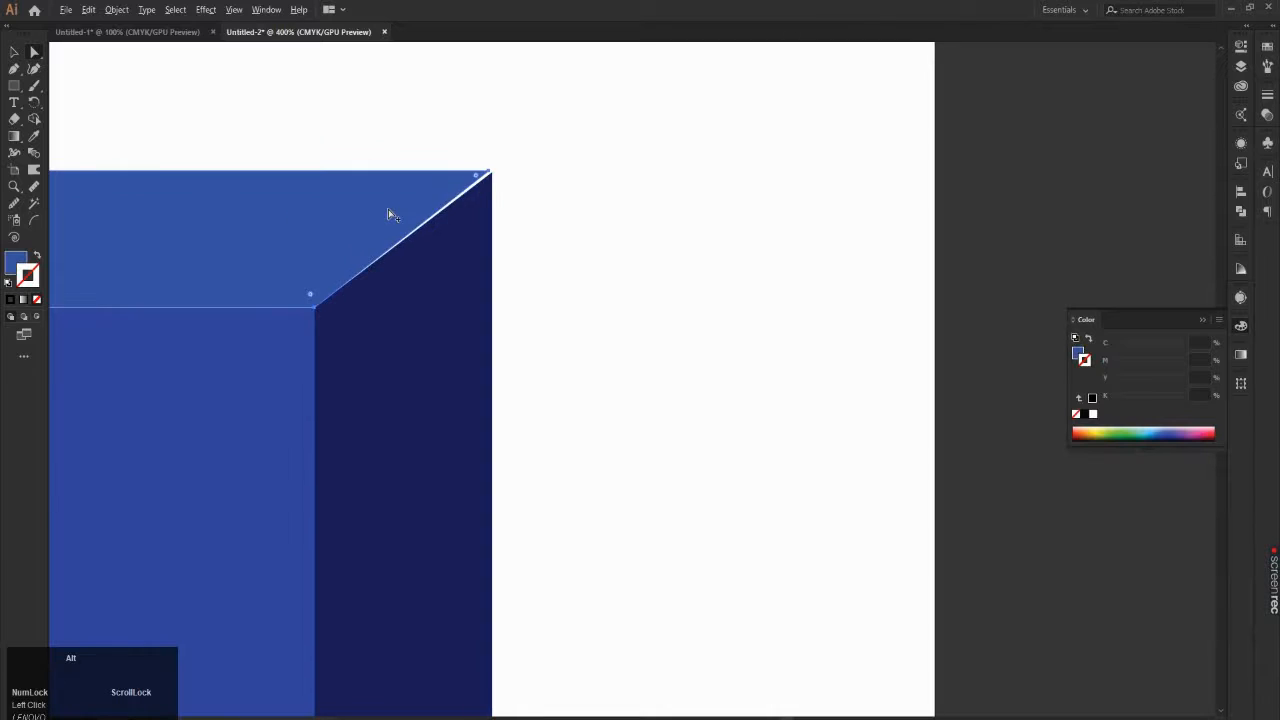
scroll(272, 220, "down", 3, "alt")
scroll(173, 236, "up", 5, "alt")
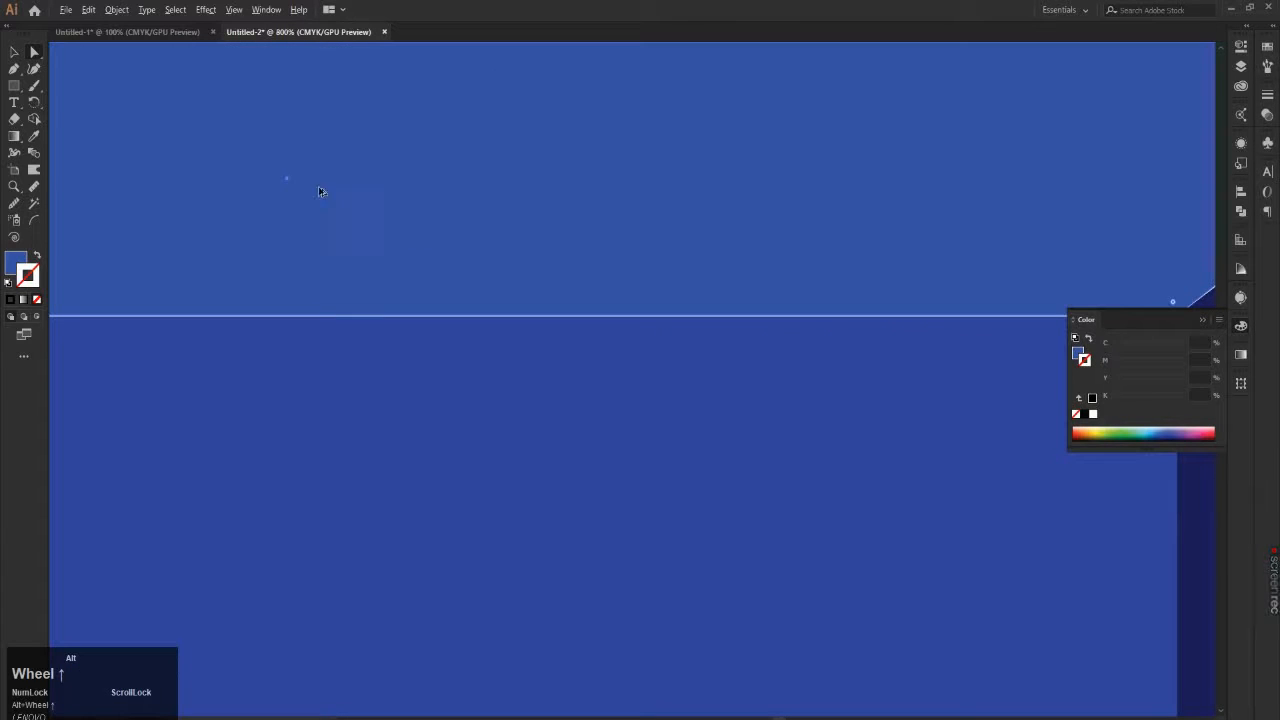
left_click(286, 183)
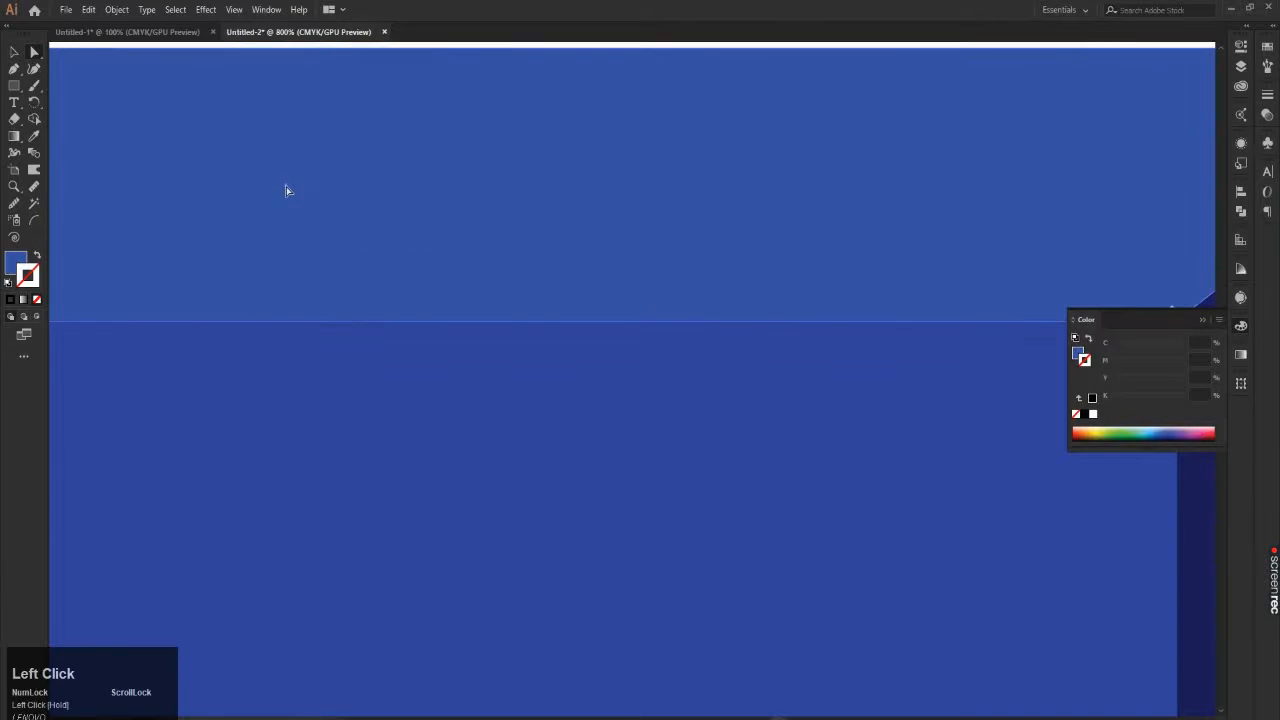
scroll(300, 180, "down", 3, "alt")
left_click(800, 107)
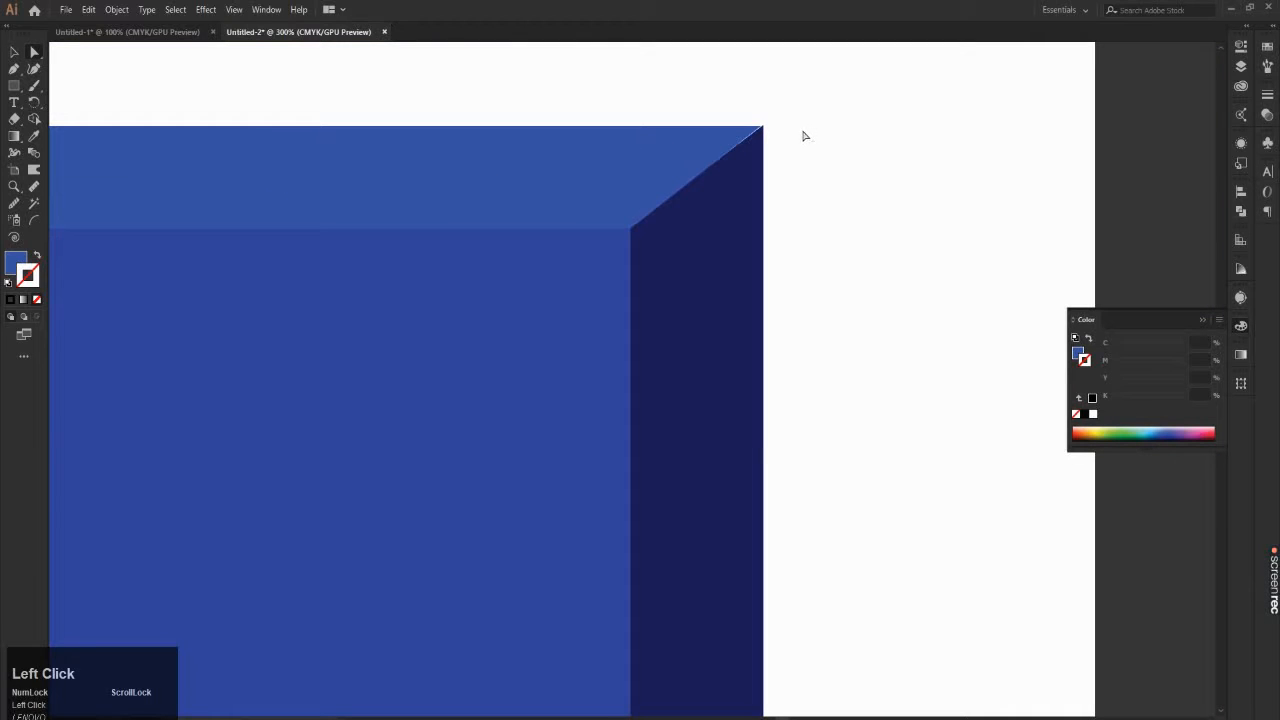
Step: Move the side face's upper right anchor point onto the top face's back right corner, and deselect the shape
scroll(820, 130, "up", 6, "alt")
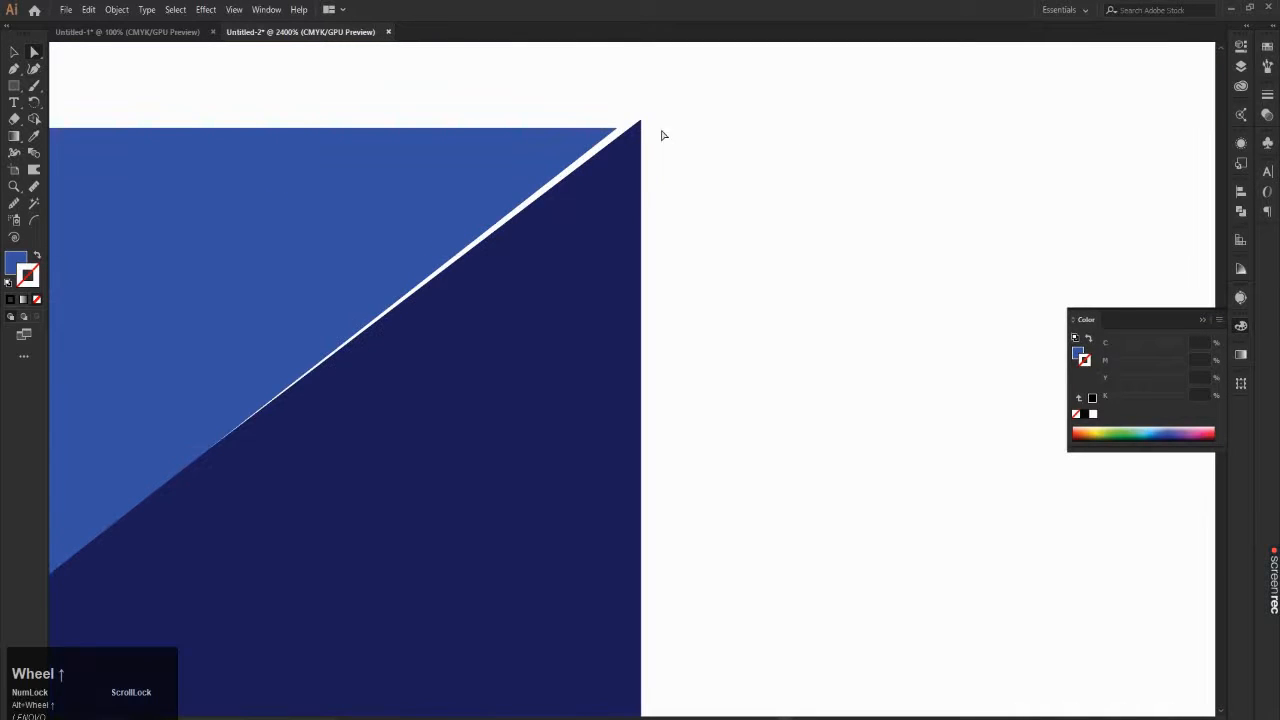
left_click(641, 137)
left_click_drag(641, 125, 616, 131)
scroll(637, 143, "down", 3, "alt")
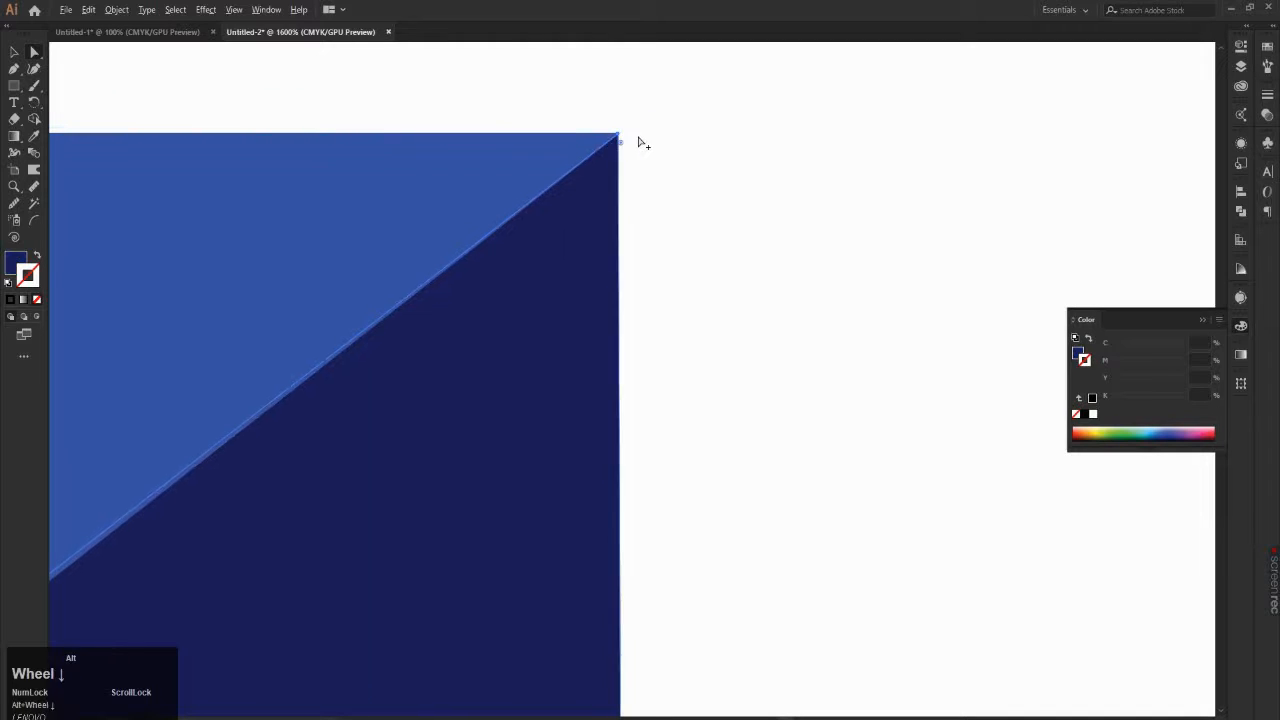
left_click(723, 166)
scroll(745, 158, "down", 3, "alt")
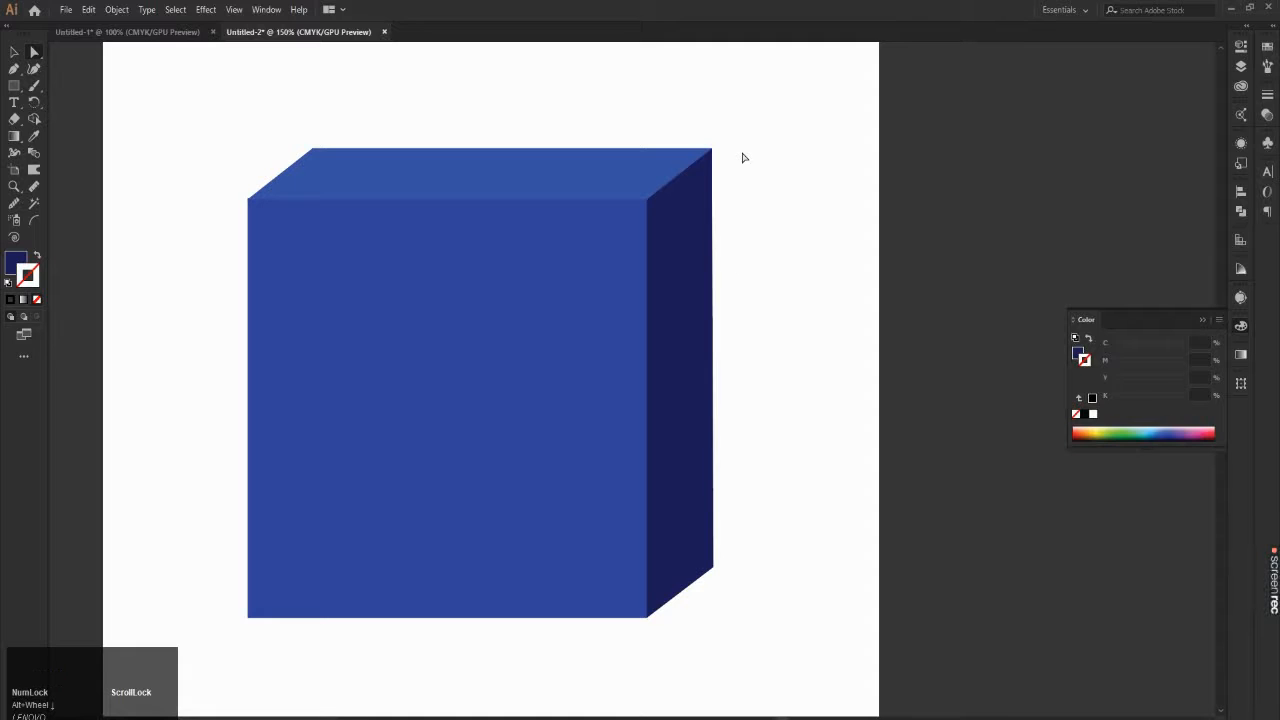
Step: Raise the side face's lower right anchor point slightly to steepen its bottom edge, and deselect the shape
left_click(716, 562)
scroll(704, 565, "up", 1, "alt")
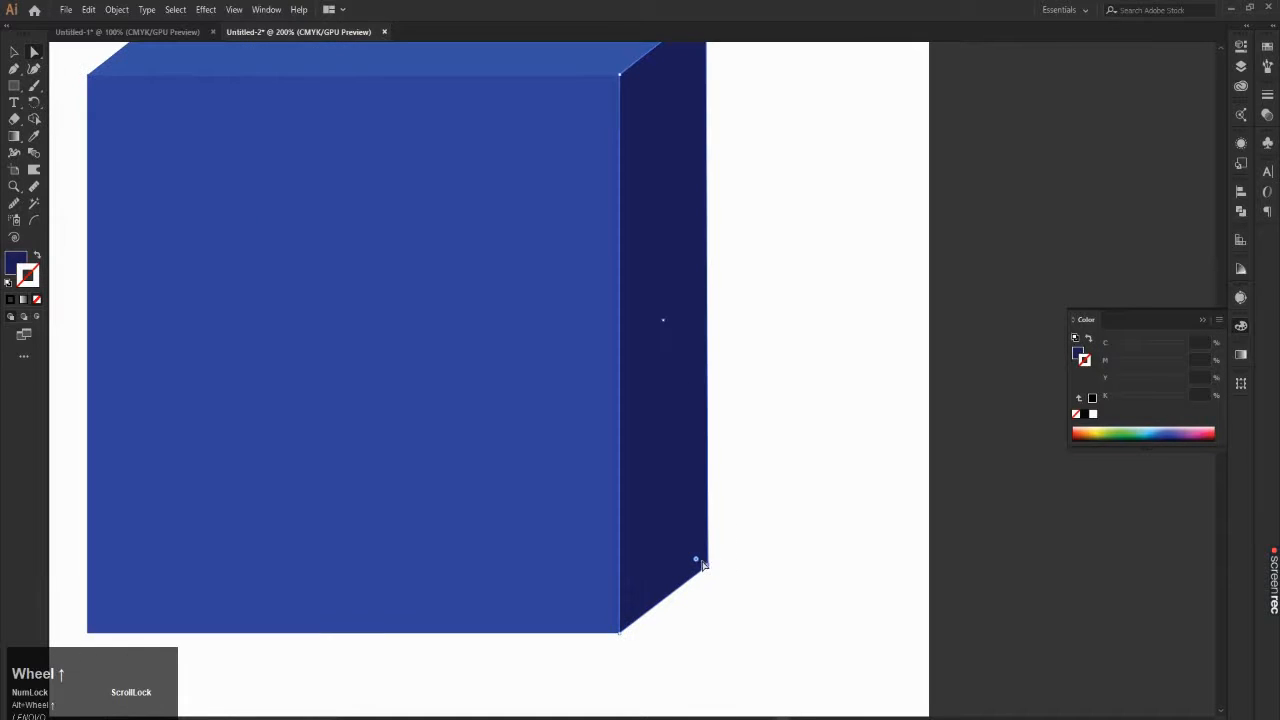
key("shift")
left_click(708, 568, "shift")
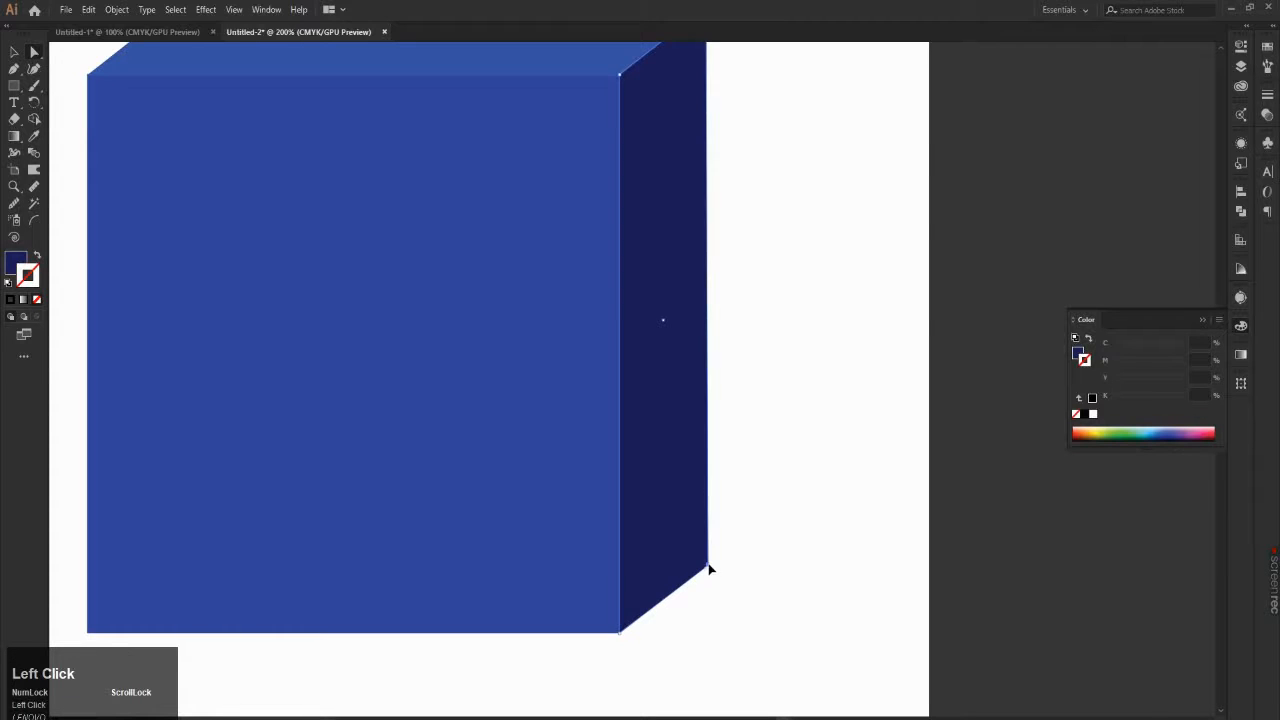
left_click_drag(708, 568, 708, 547)
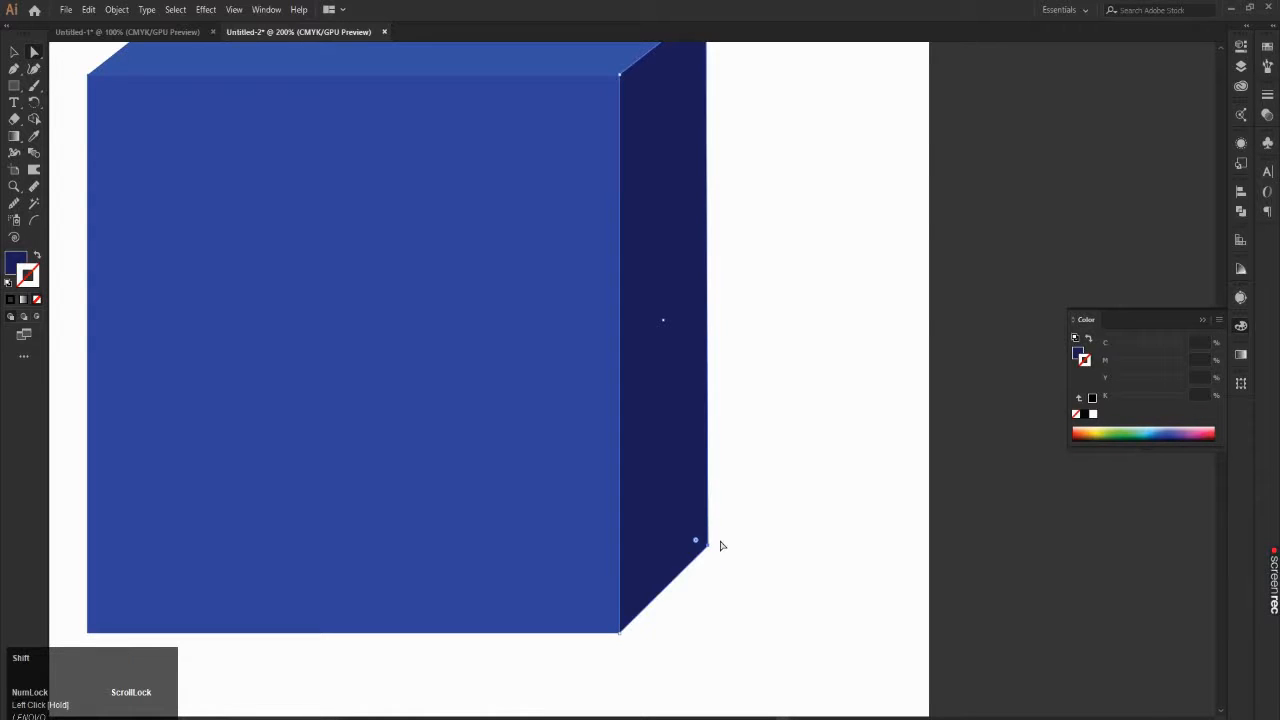
scroll(746, 503, "down", 2)
left_click(789, 447)
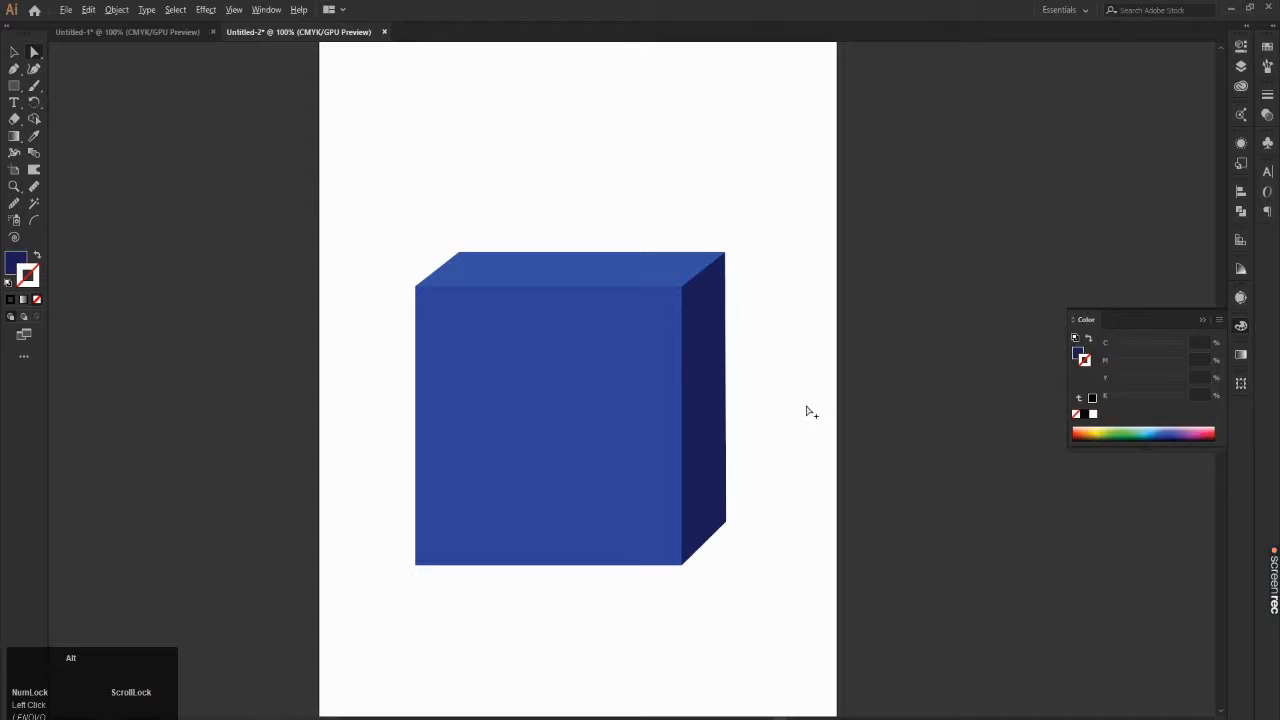
scroll(807, 410, "down", 1)
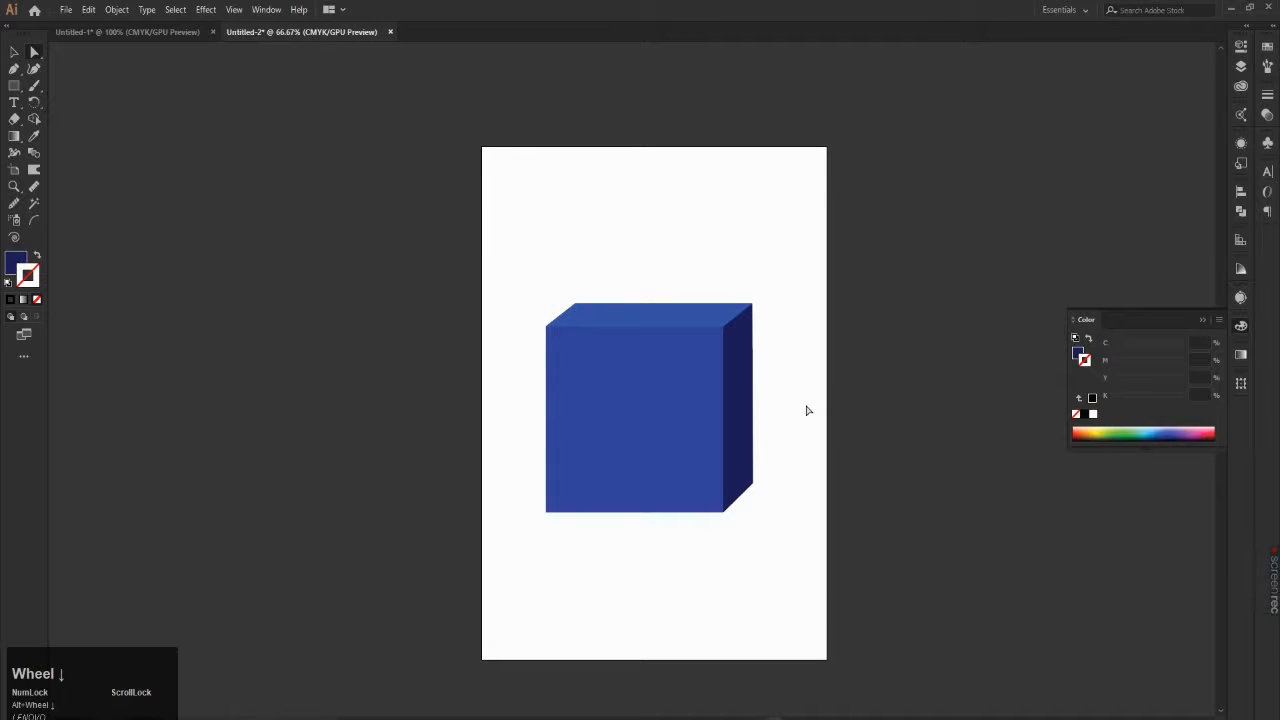
Step: Fill the cube's top face with a dark navy blue of about C 100, M 94, Y 25, K 19
left_click(14, 52)
scroll(966, 496, "up", 1)
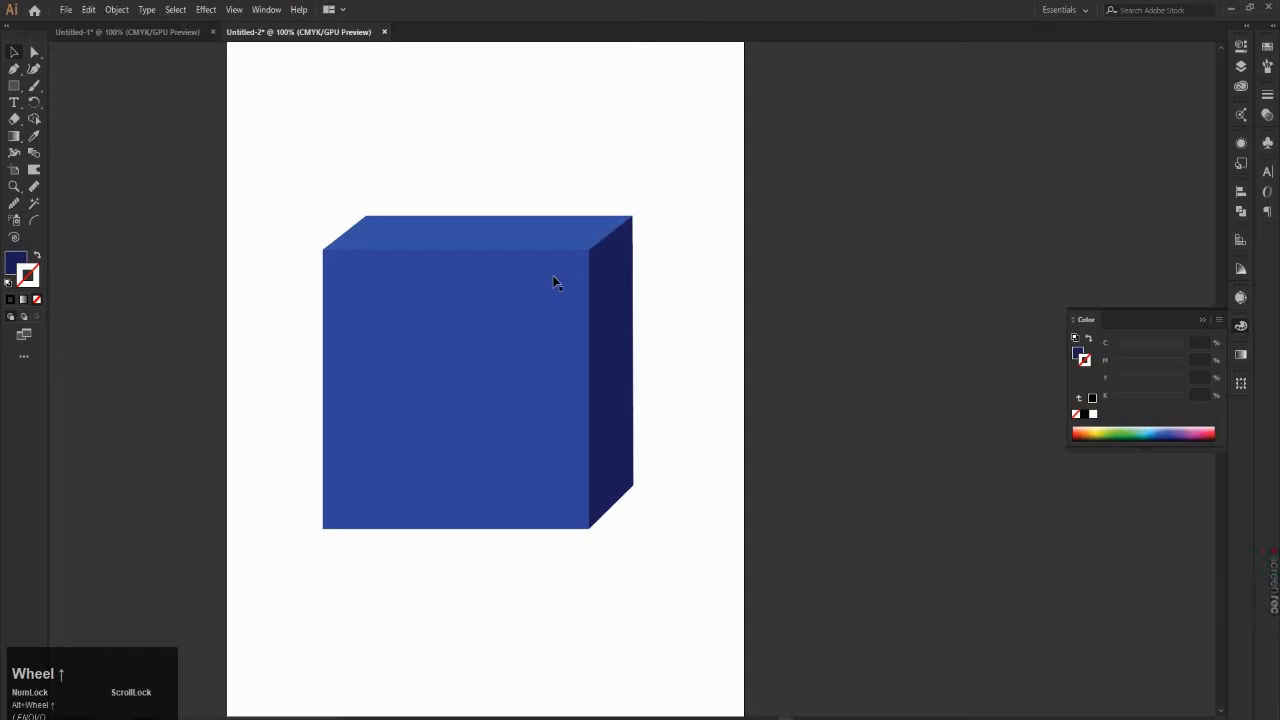
left_click(544, 227)
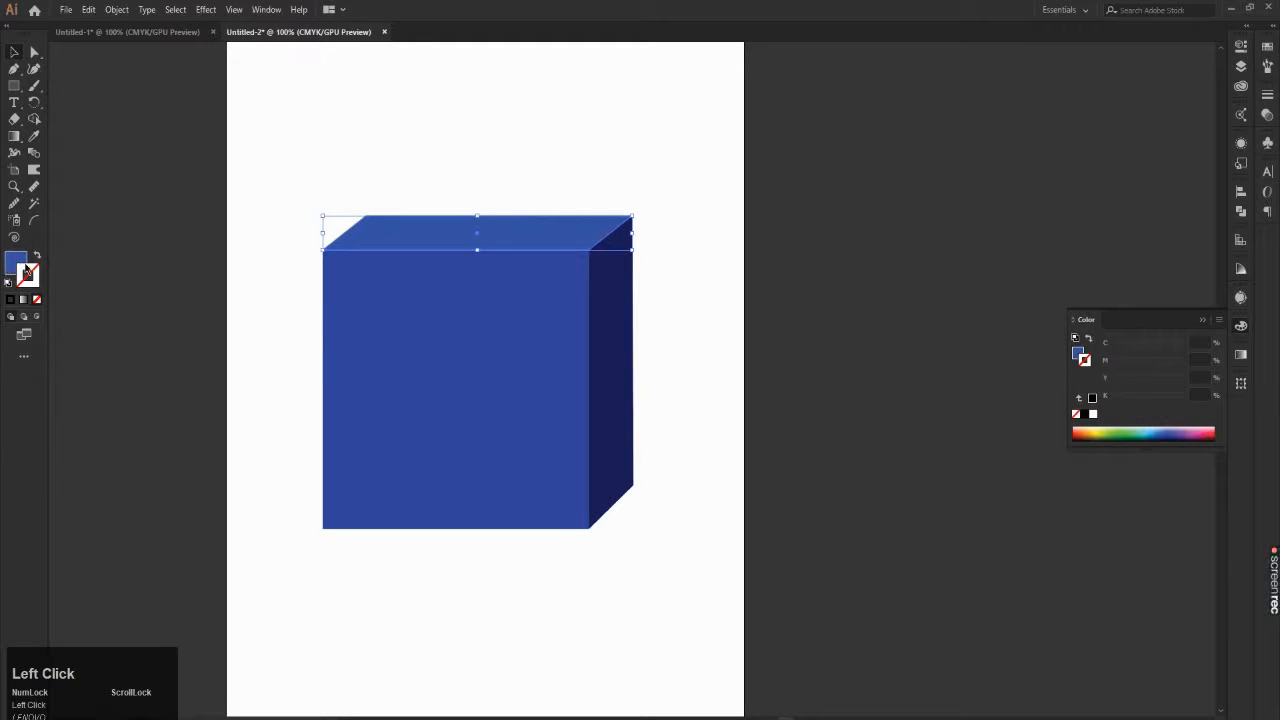
double_click(15, 262)
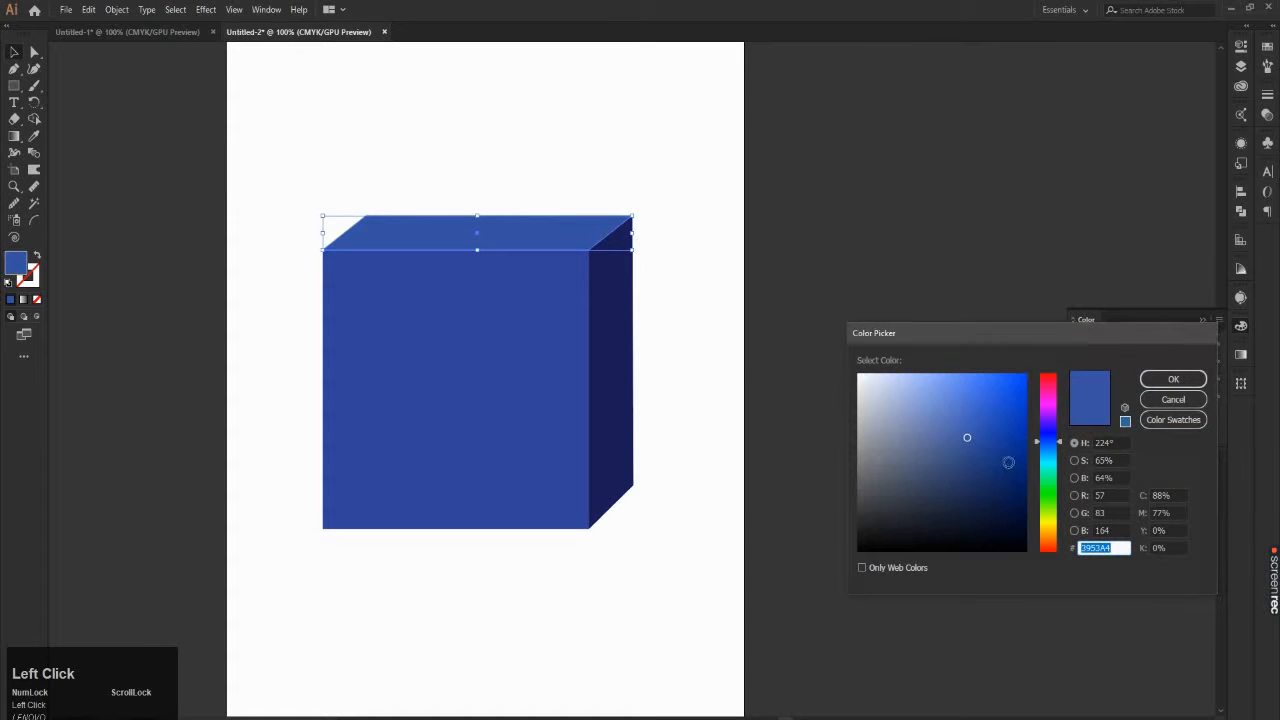
left_click_drag(1009, 463, 1029, 474)
left_click(1164, 383)
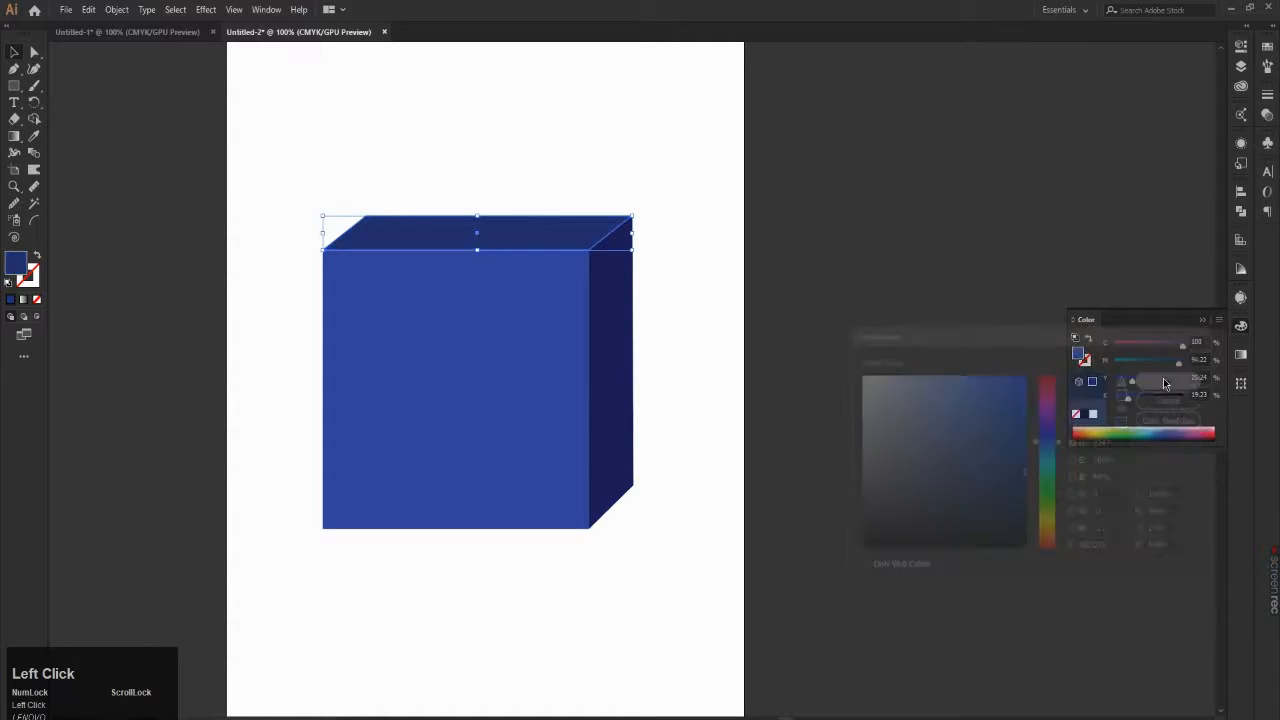
Step: Undo the dark navy fill on the cube's top face and deselect the face
key("ctrl+z")
left_click(684, 141)
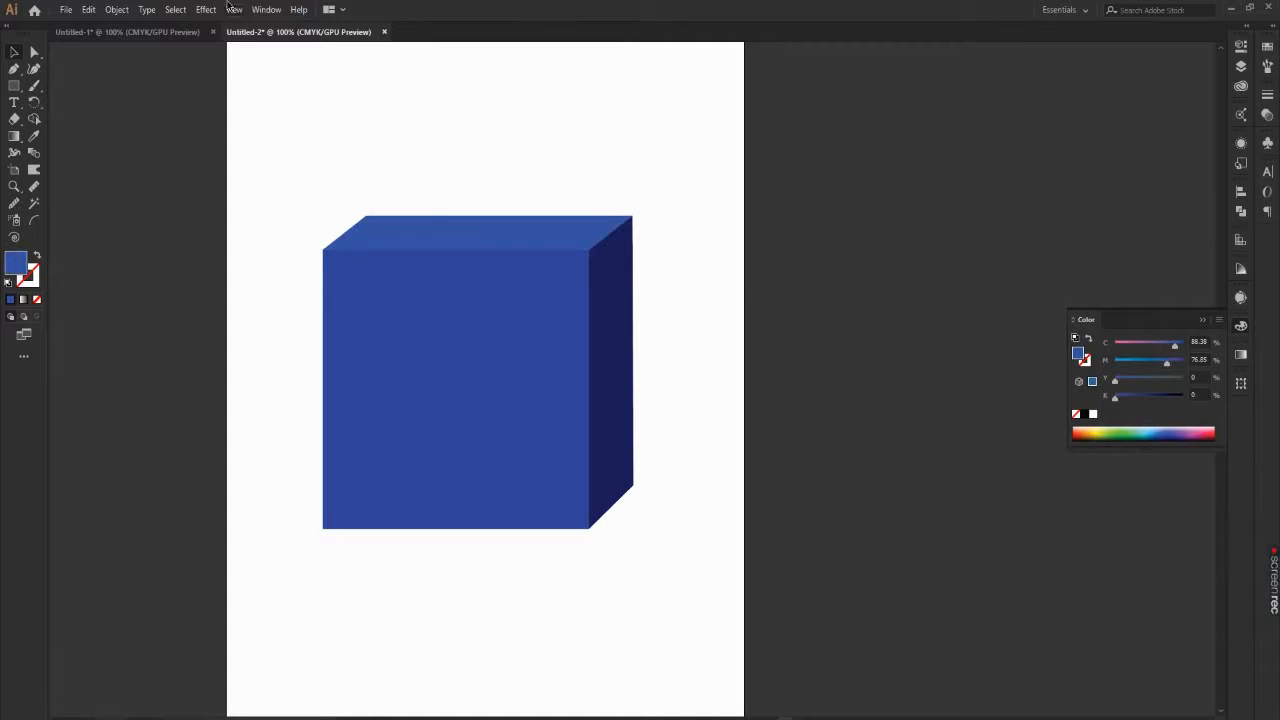
Step: Show the Swatches panel in the workspace
left_click(257, 8)
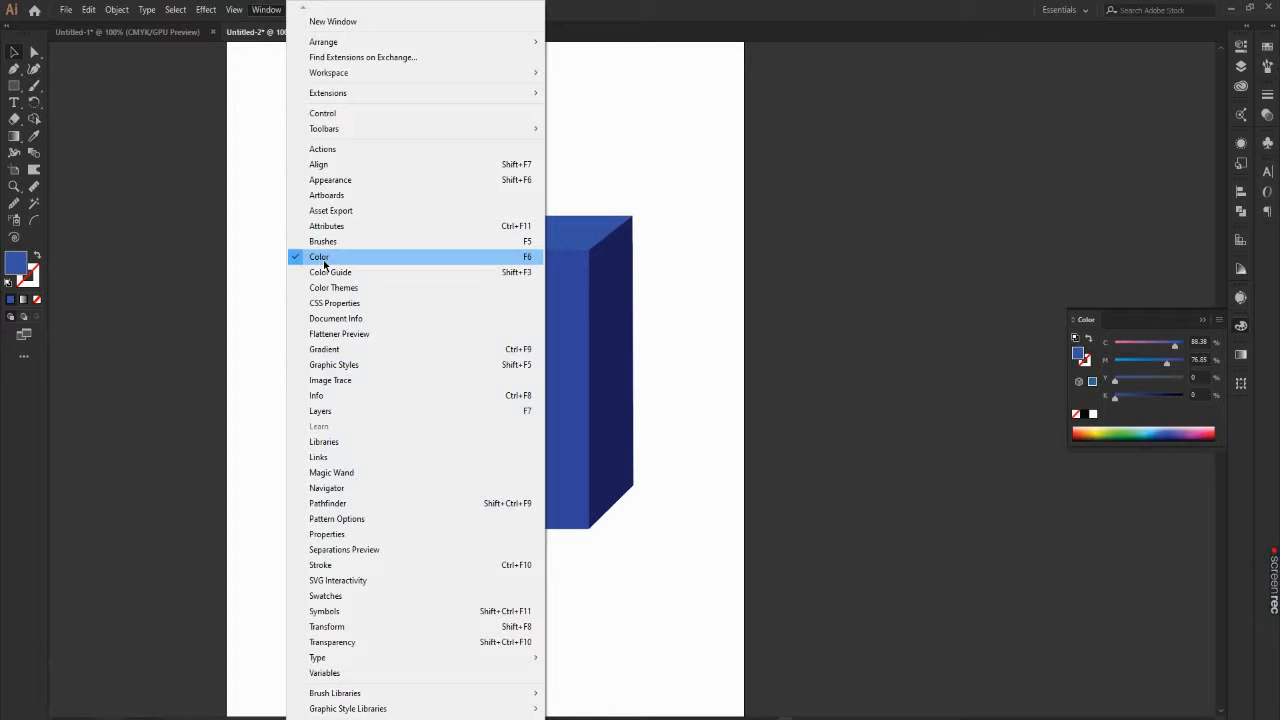
left_click(341, 597)
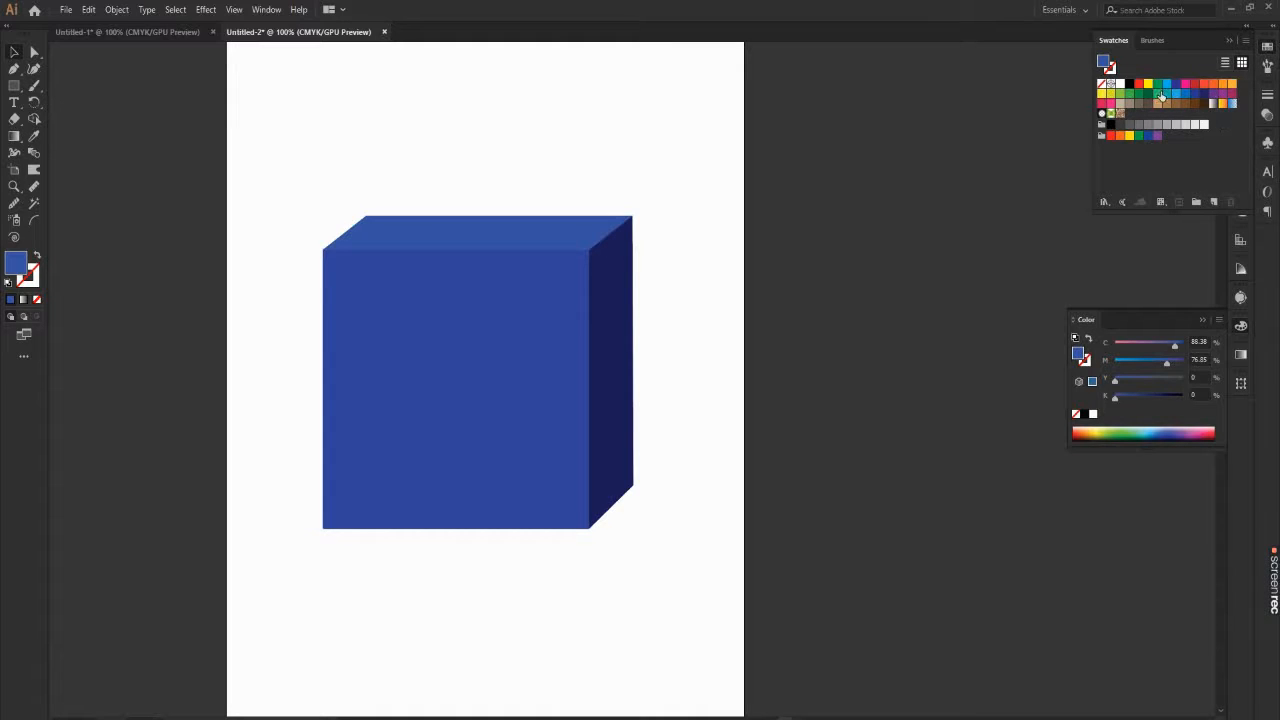
left_click(828, 182)
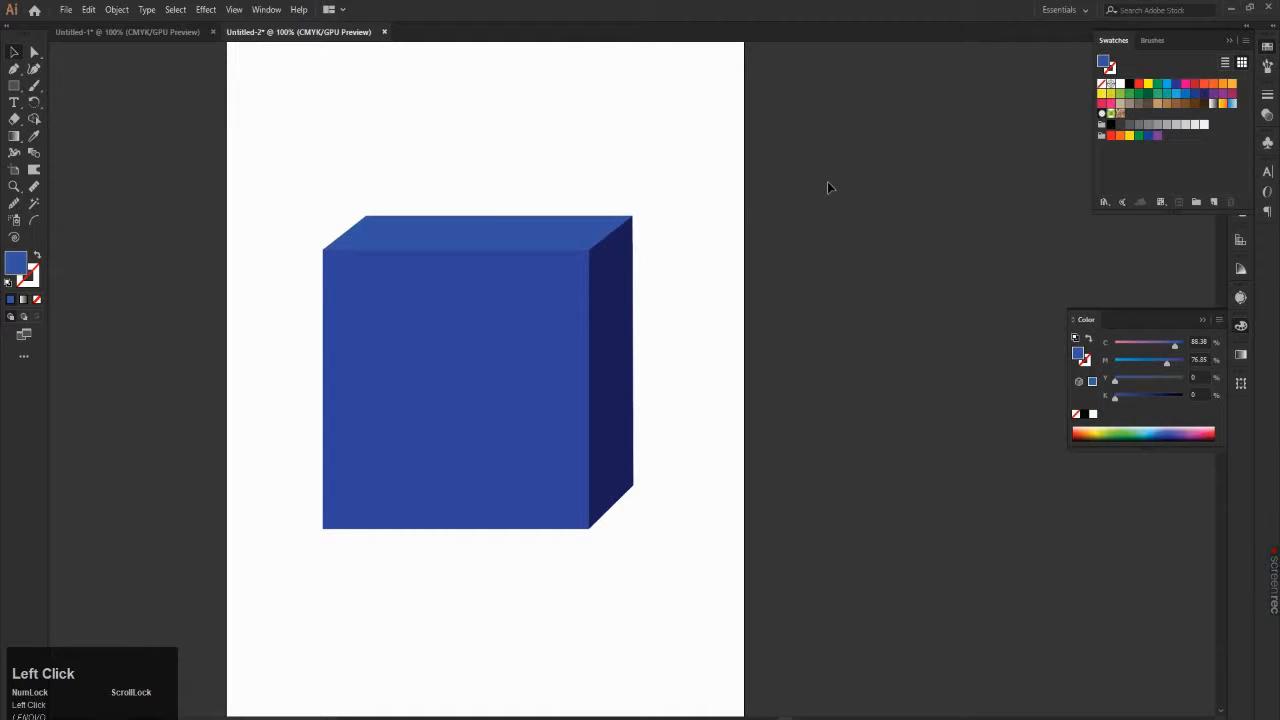
Step: Darken the cube's top face by setting its black (K) value to 17%
left_click(518, 221)
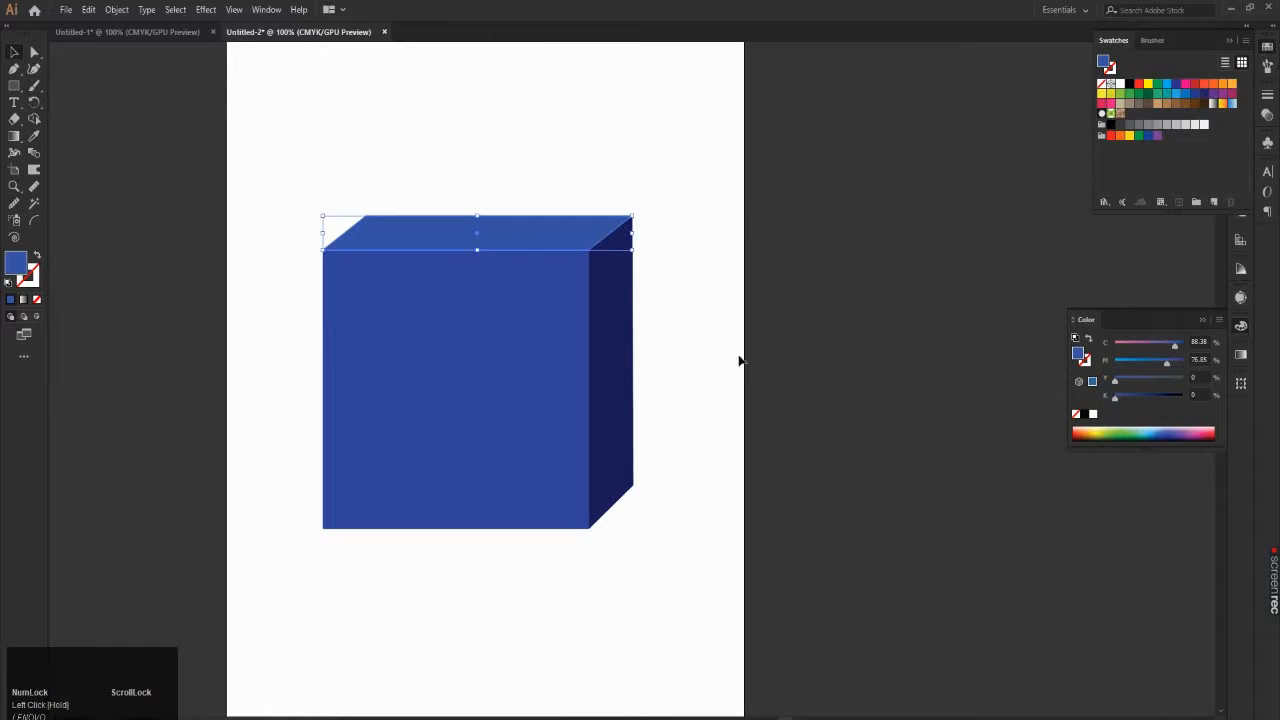
scroll(432, 219, "up", 4)
scroll(926, 237, "up", 1)
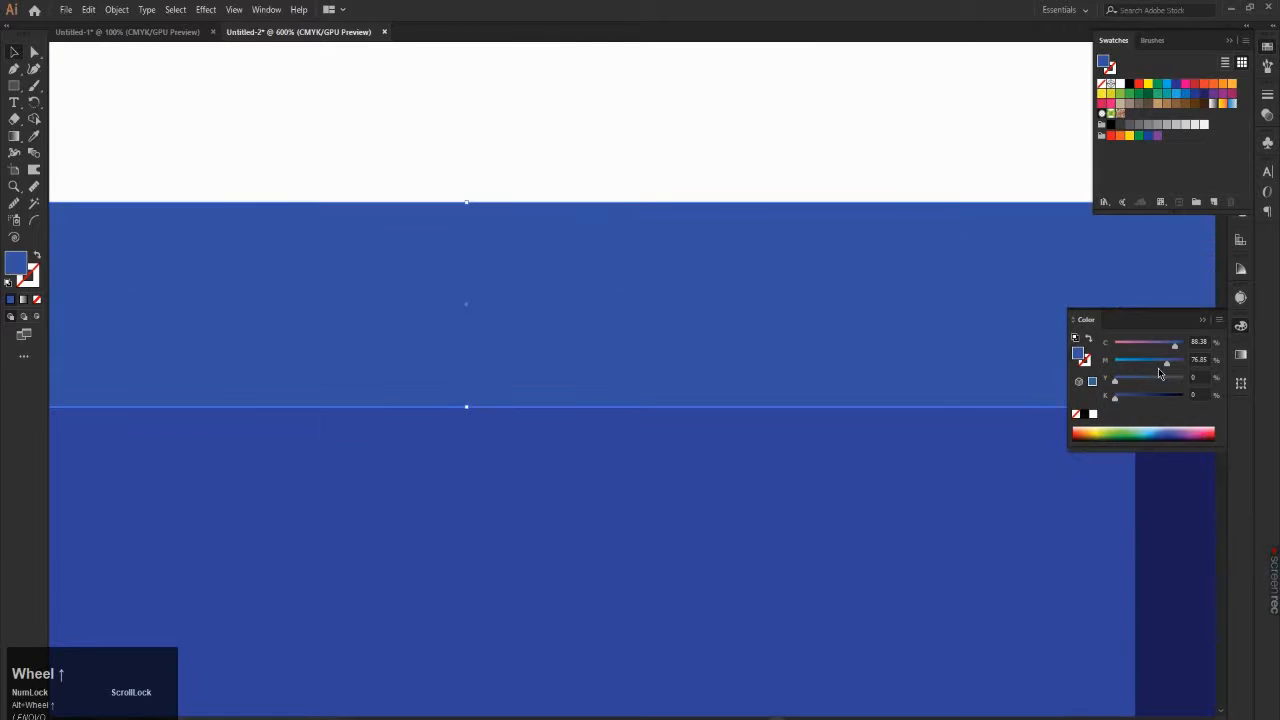
left_click_drag(1116, 399, 1127, 401)
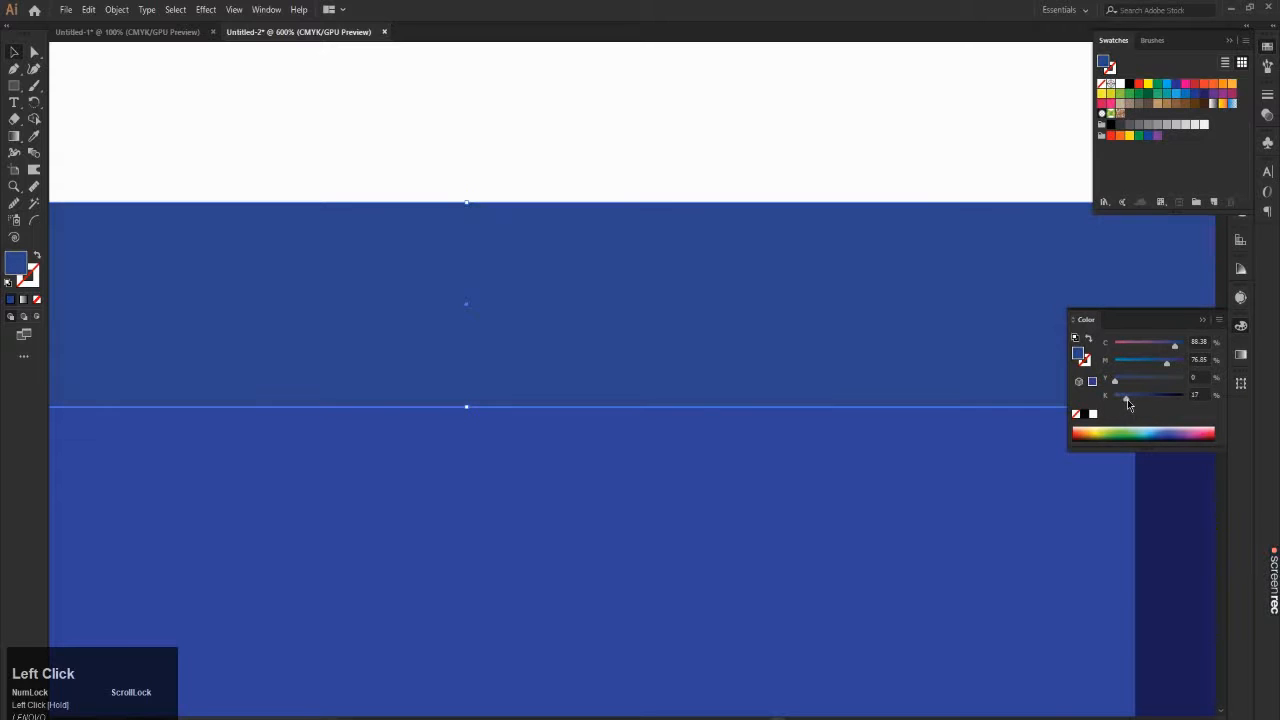
Step: Darken the cube's front face by setting its black (K) value to 14%, and deselect the face
left_click(1057, 516)
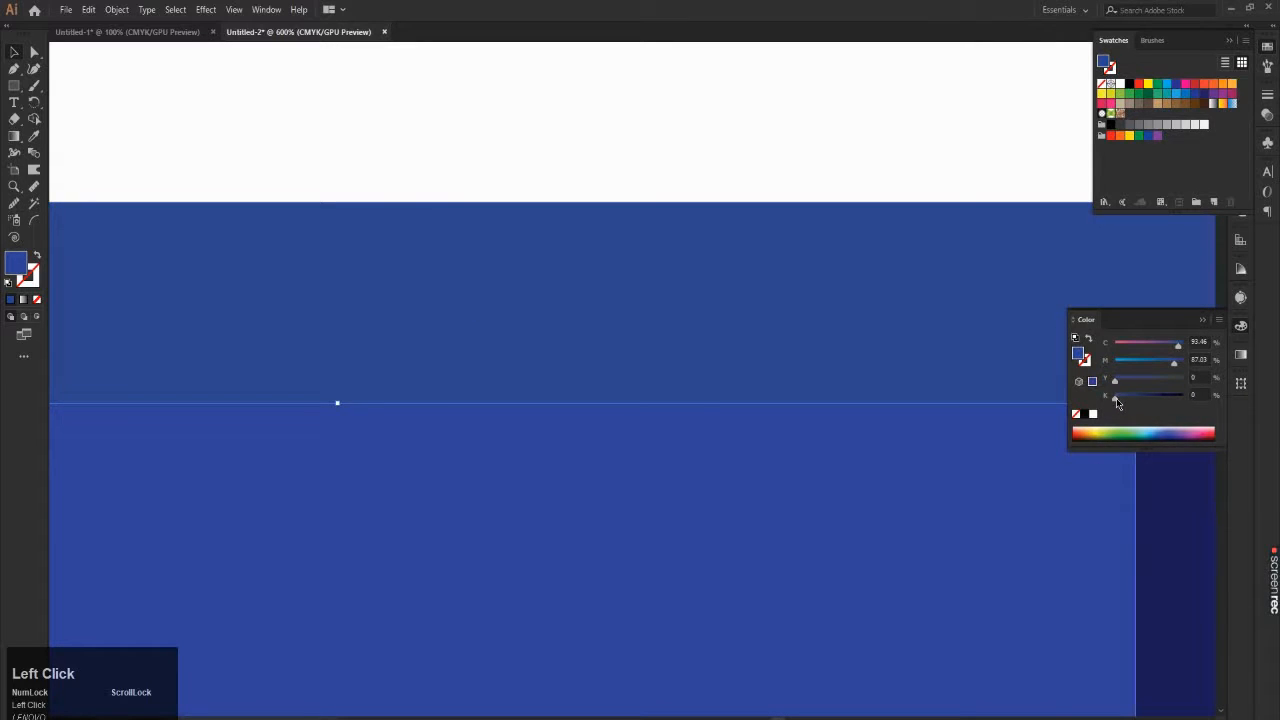
left_click_drag(1117, 401, 1123, 401)
scroll(855, 418, "down", 5, "alt")
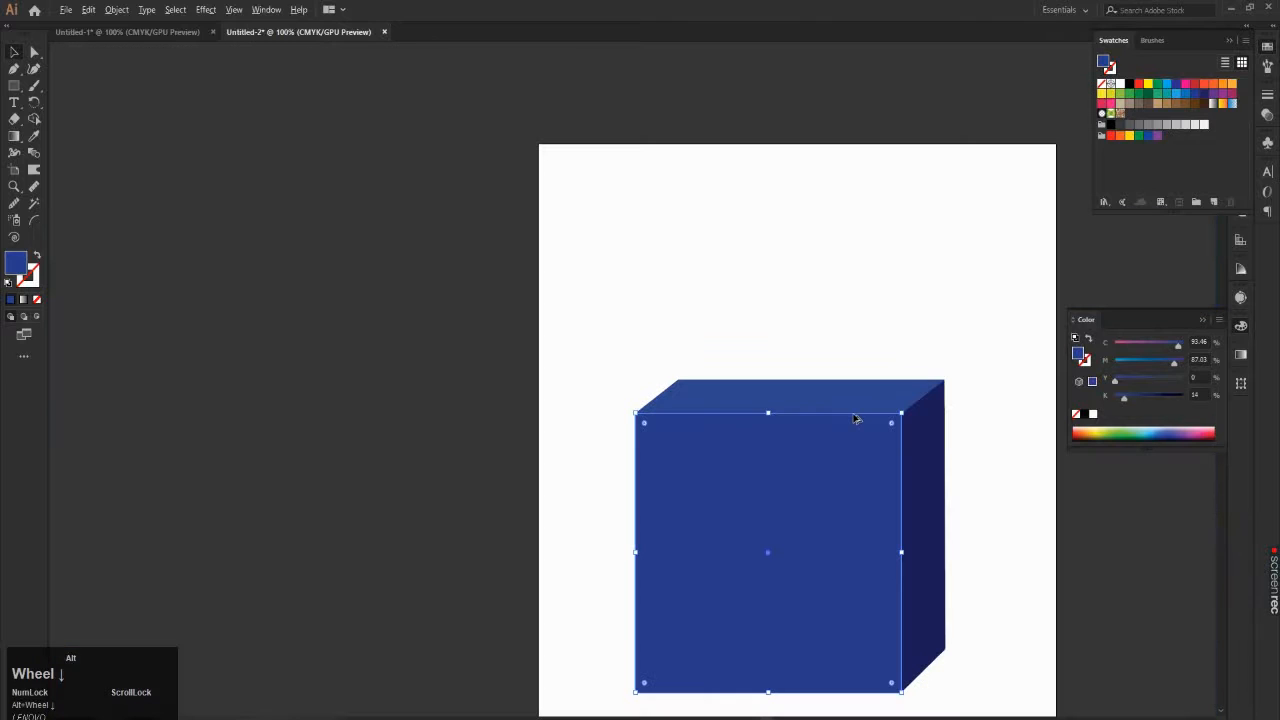
left_click(974, 380)
Step: Set the black (K) value of the cube's top face to 9% and deselect the face
scroll(910, 360, "down", 1, "alt")
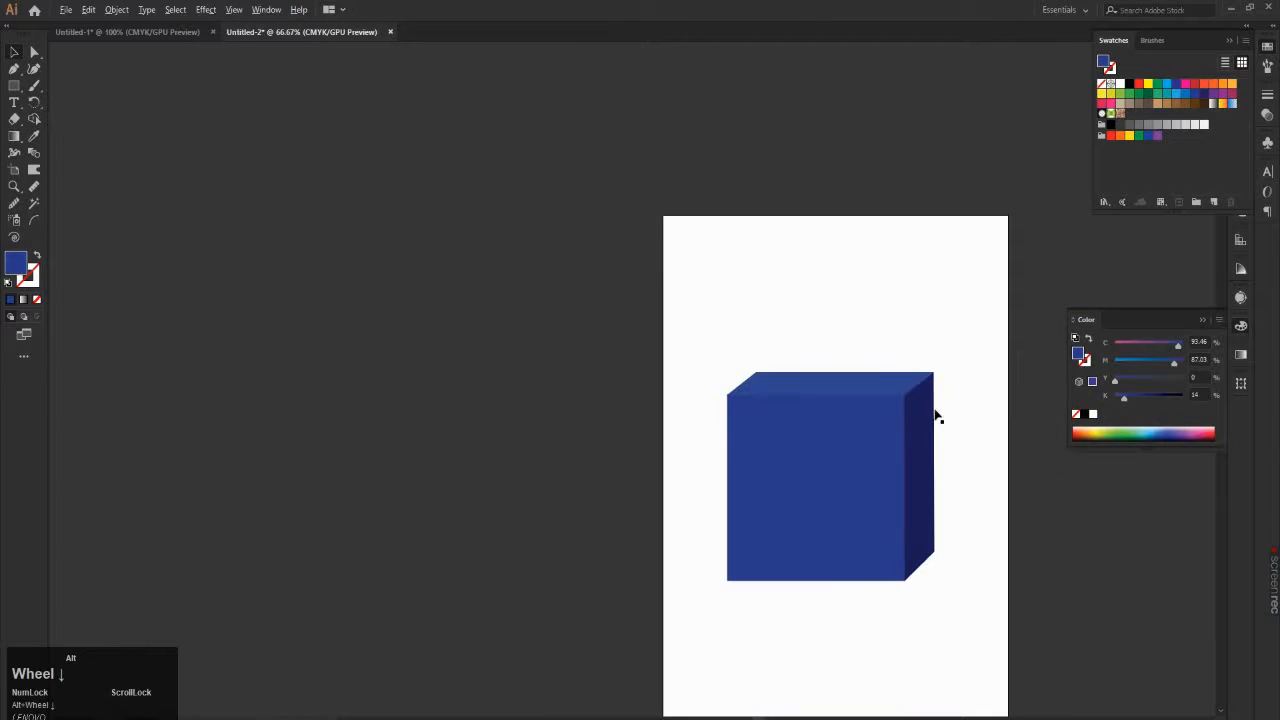
scroll(1045, 522, "up", 1, "alt")
scroll(1065, 565, "up", 1, "alt")
scroll(937, 450, "down", 2, "alt")
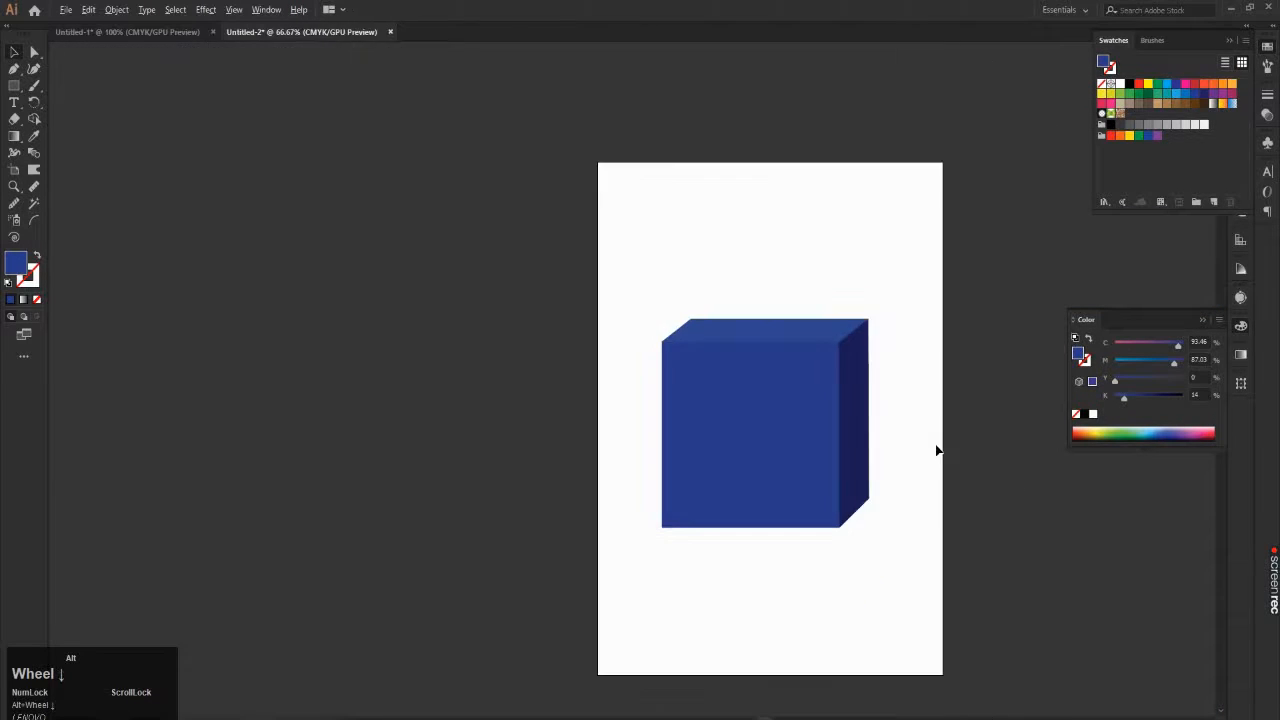
scroll(1086, 545, "up", 1, "alt")
scroll(976, 458, "down", 1, "alt")
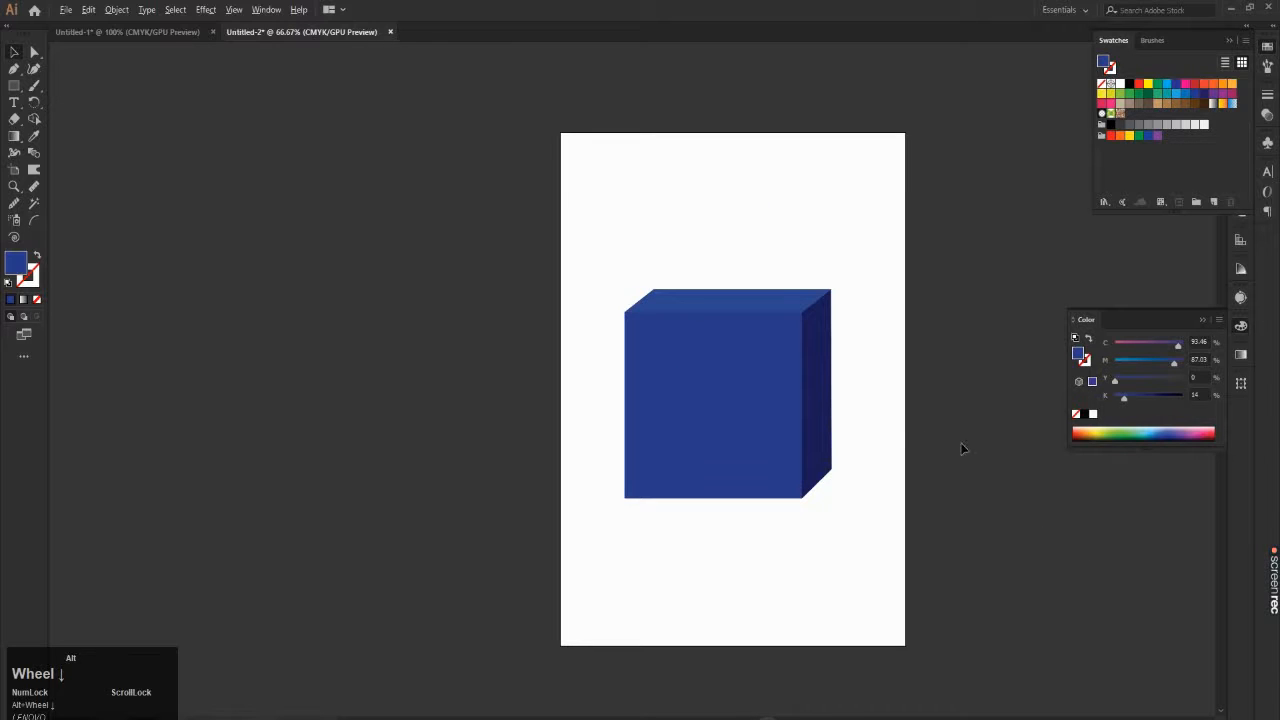
scroll(1088, 498, "up", 1, "alt")
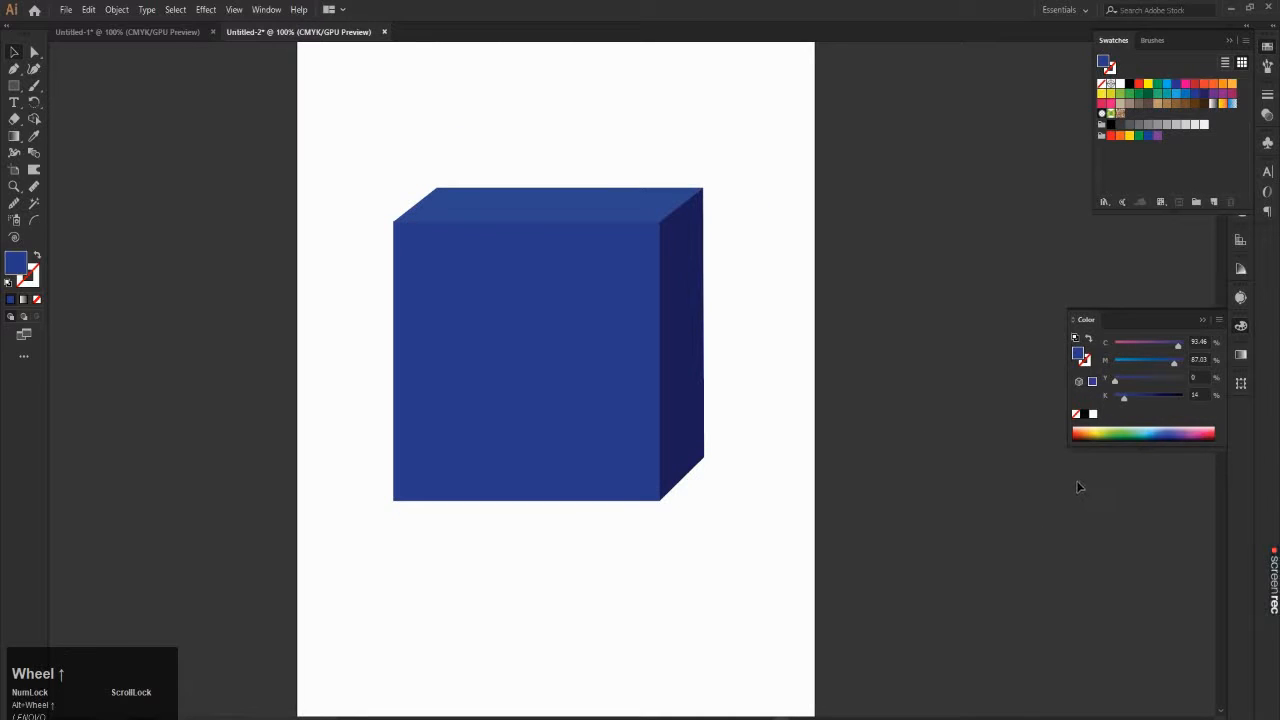
left_click(591, 197)
left_click_drag(1127, 402, 1119, 401)
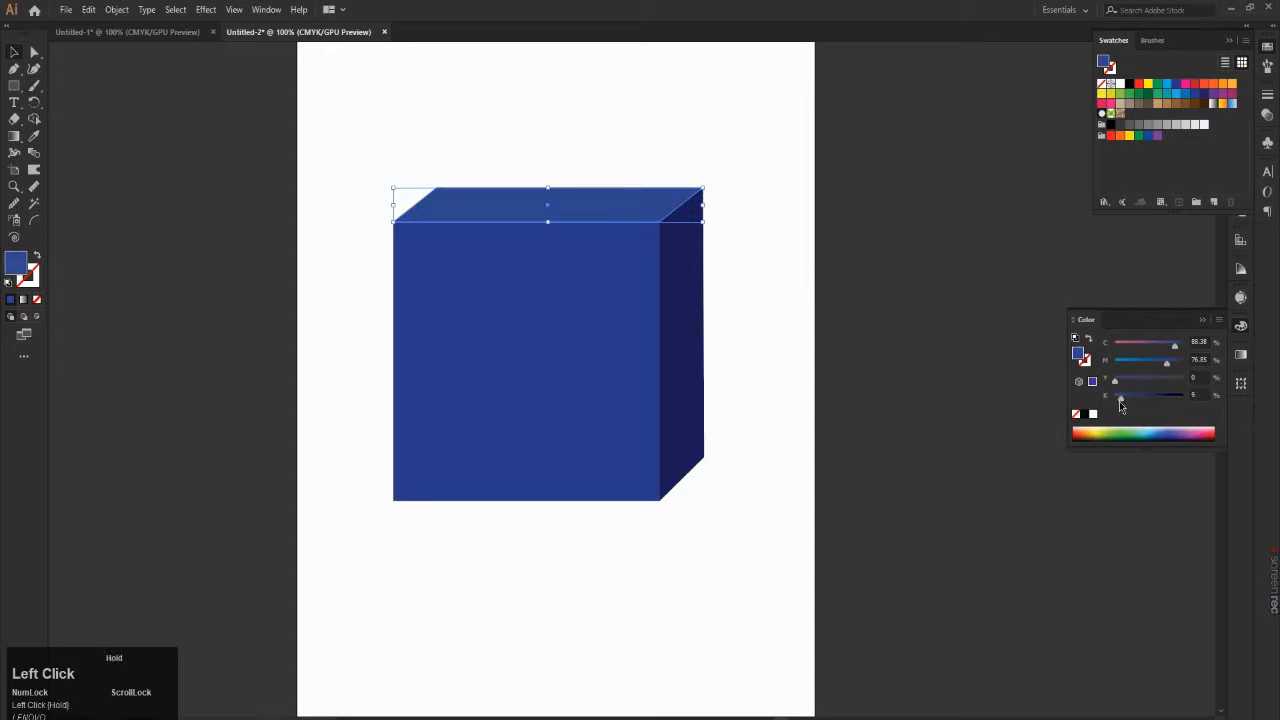
left_click(970, 377)
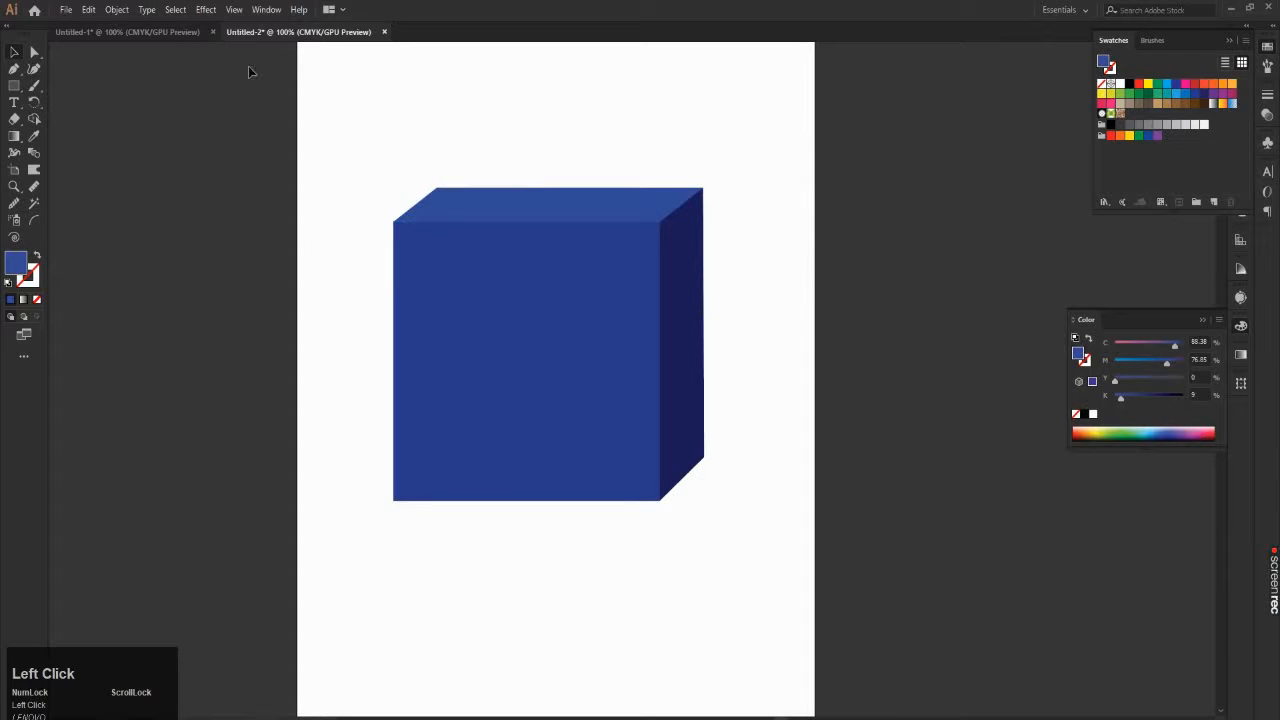
left_click(66, 10)
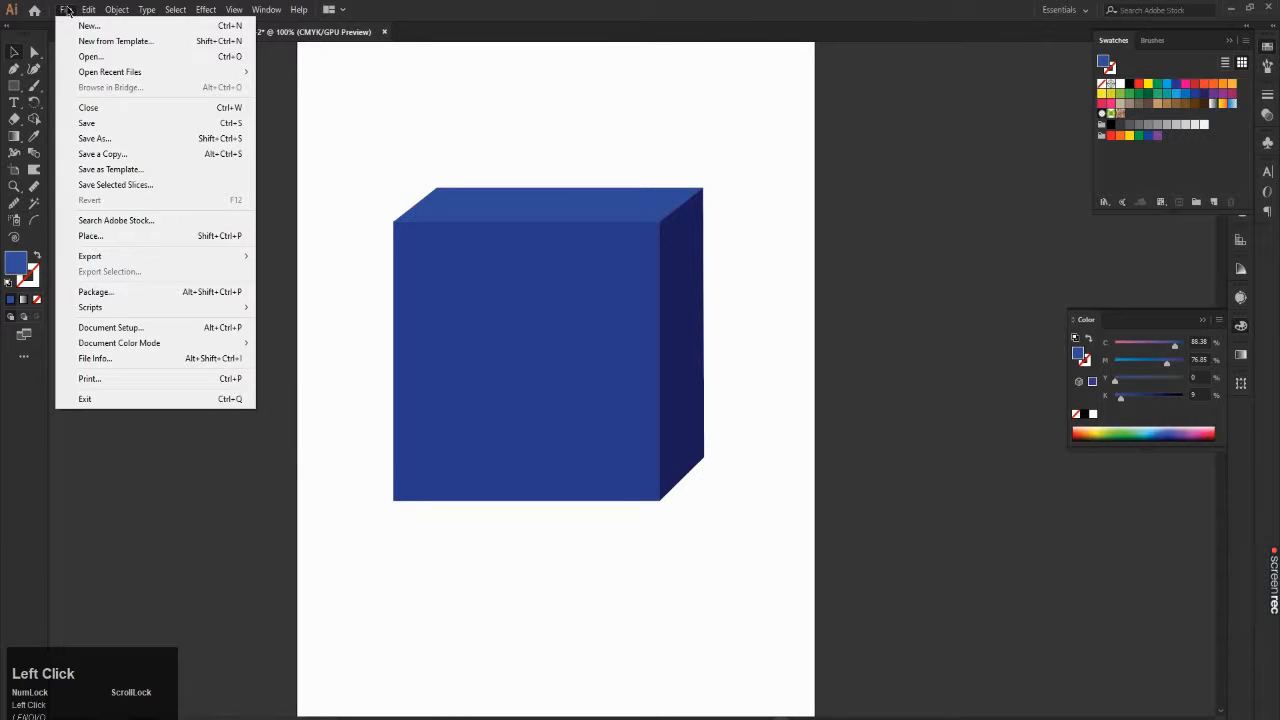
left_click(291, 91)
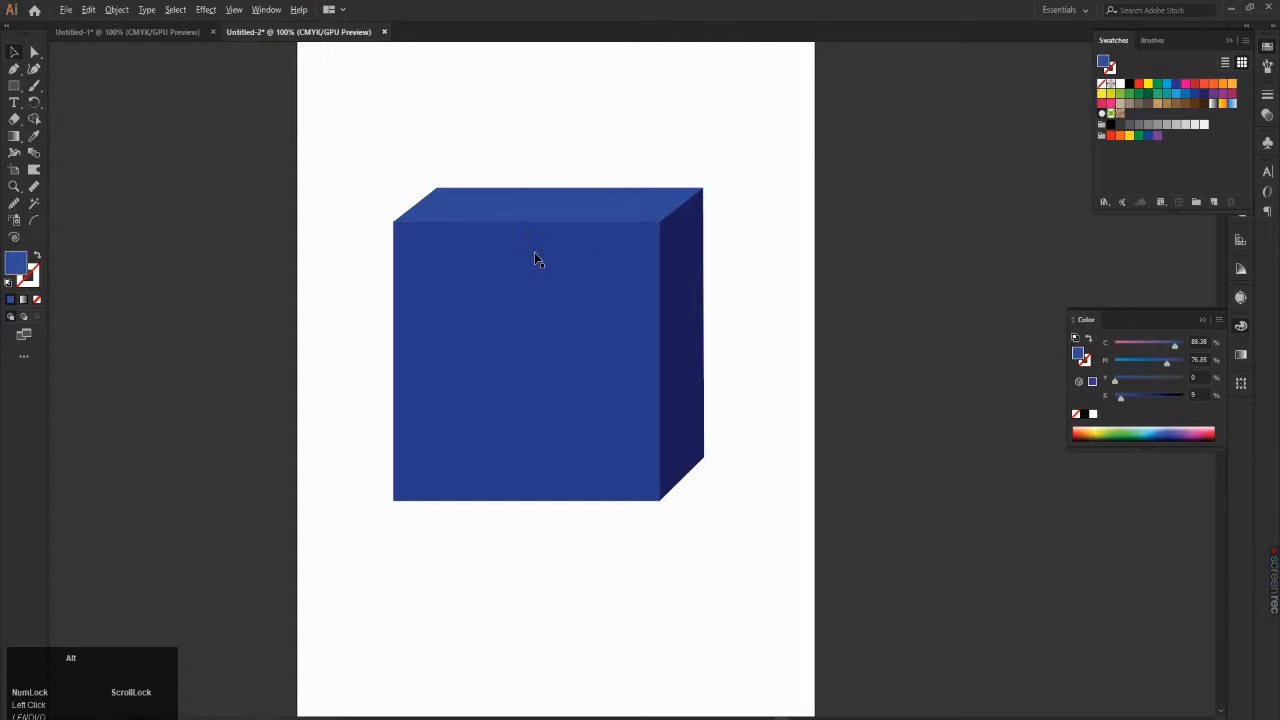
scroll(534, 252, "down", 1, "alt")
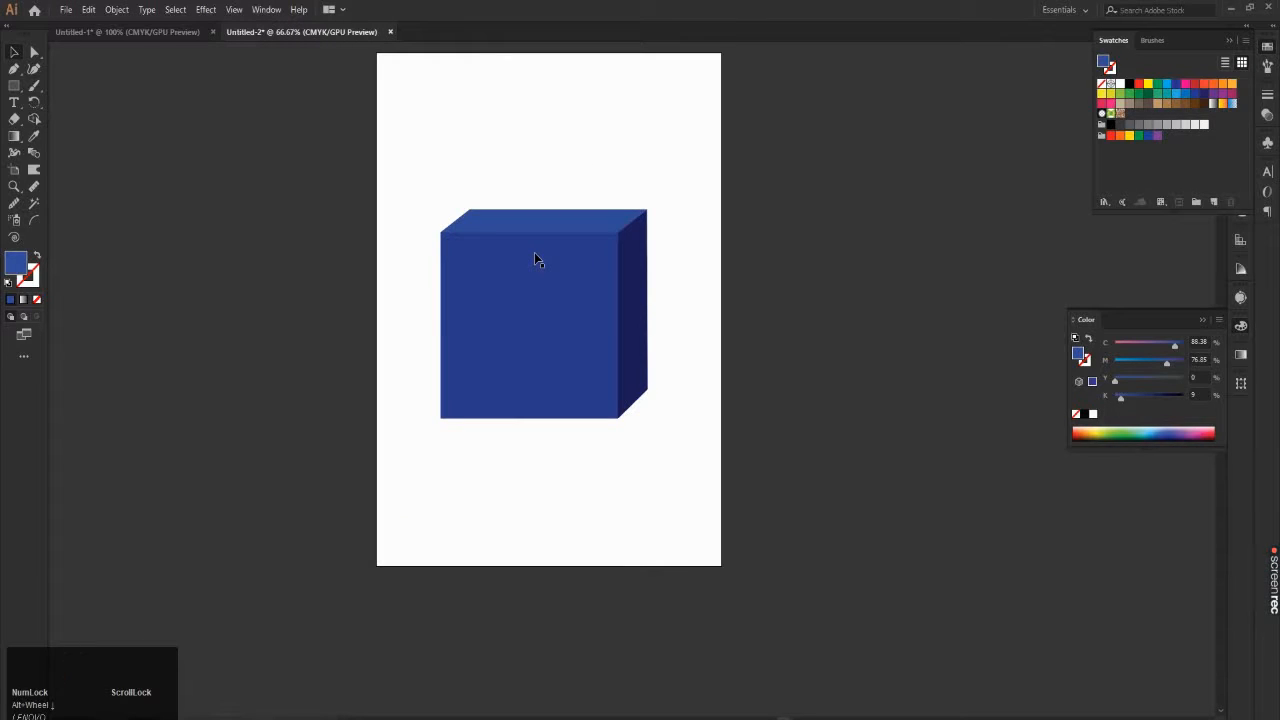
scroll(546, 82, "down", 1)
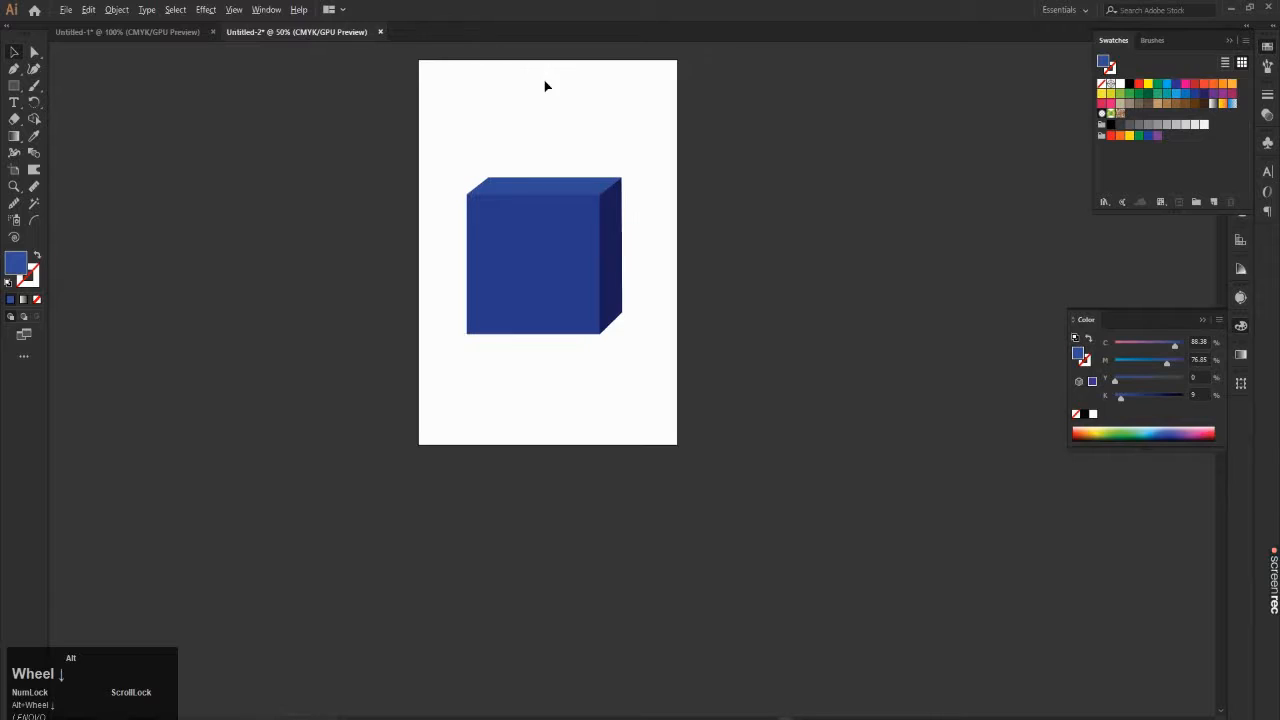
scroll(546, 40, "up", 1)
scroll(547, 42, "up", 1)
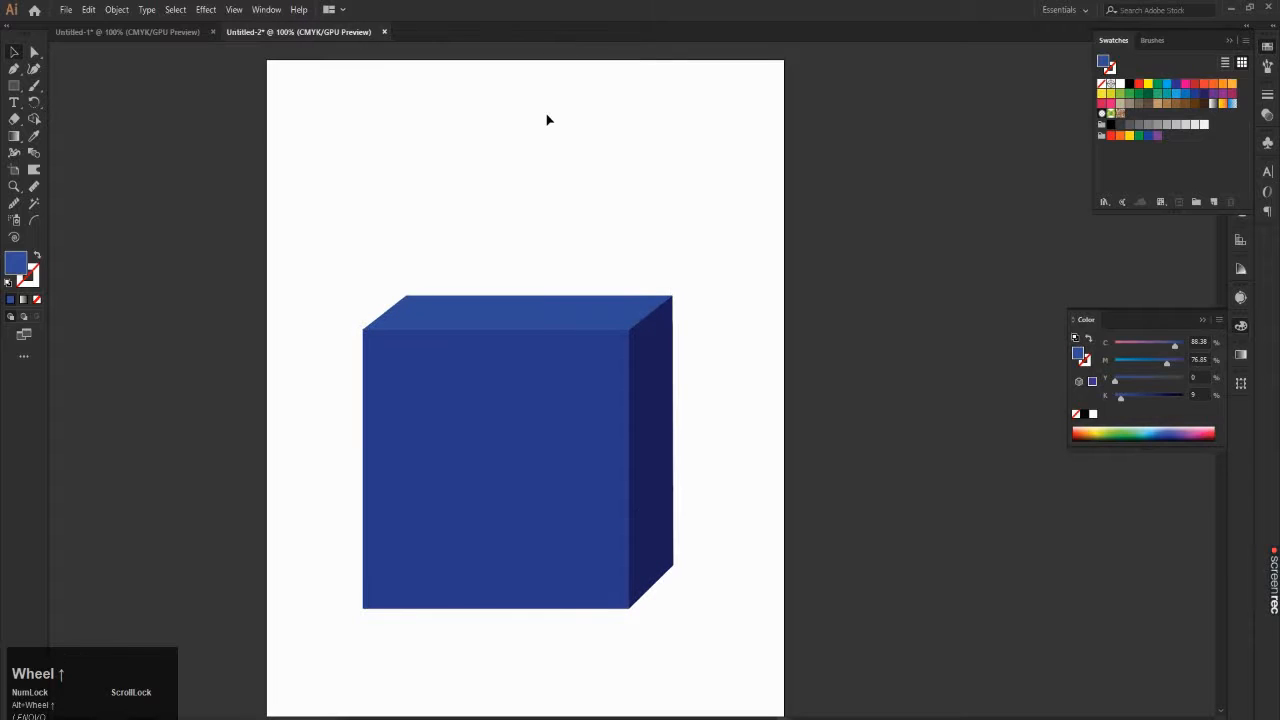
left_click(564, 307)
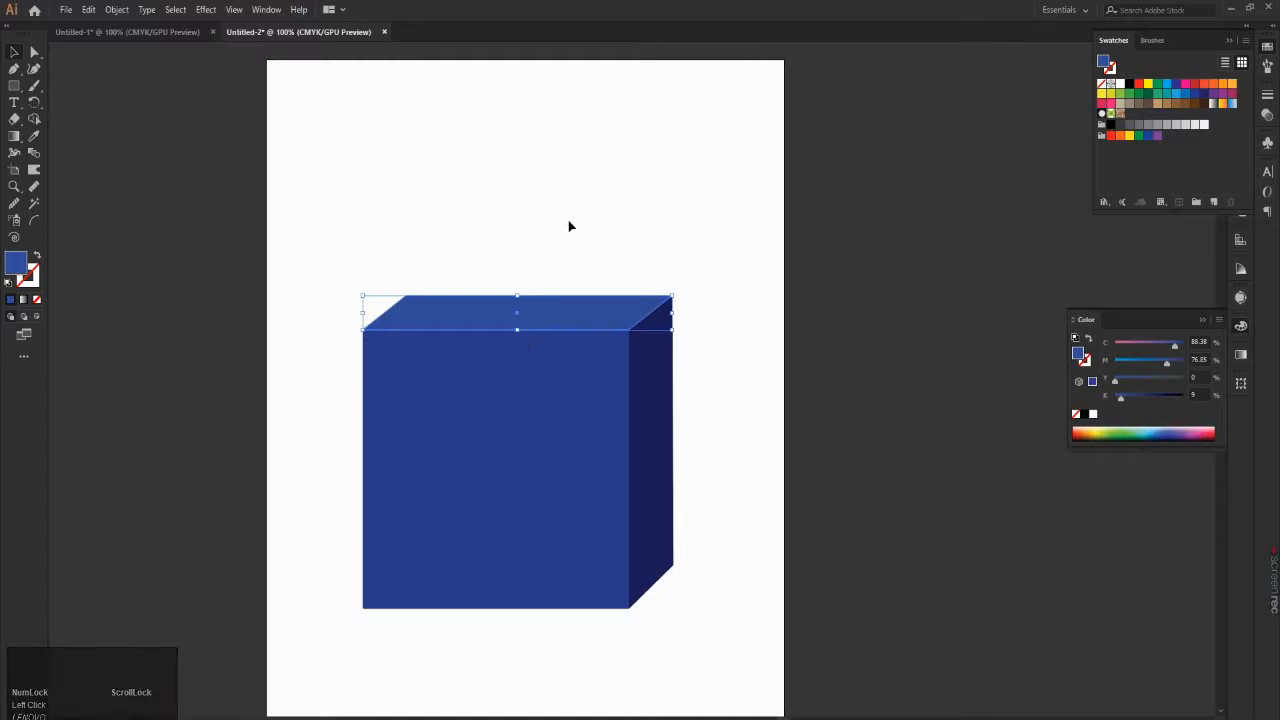
left_click(336, 133)
Step: Save the document to the Desktop as the Adobe Illustrator file Untitled-2.ai, using the Illustrator CC version and the default options
left_click(70, 10)
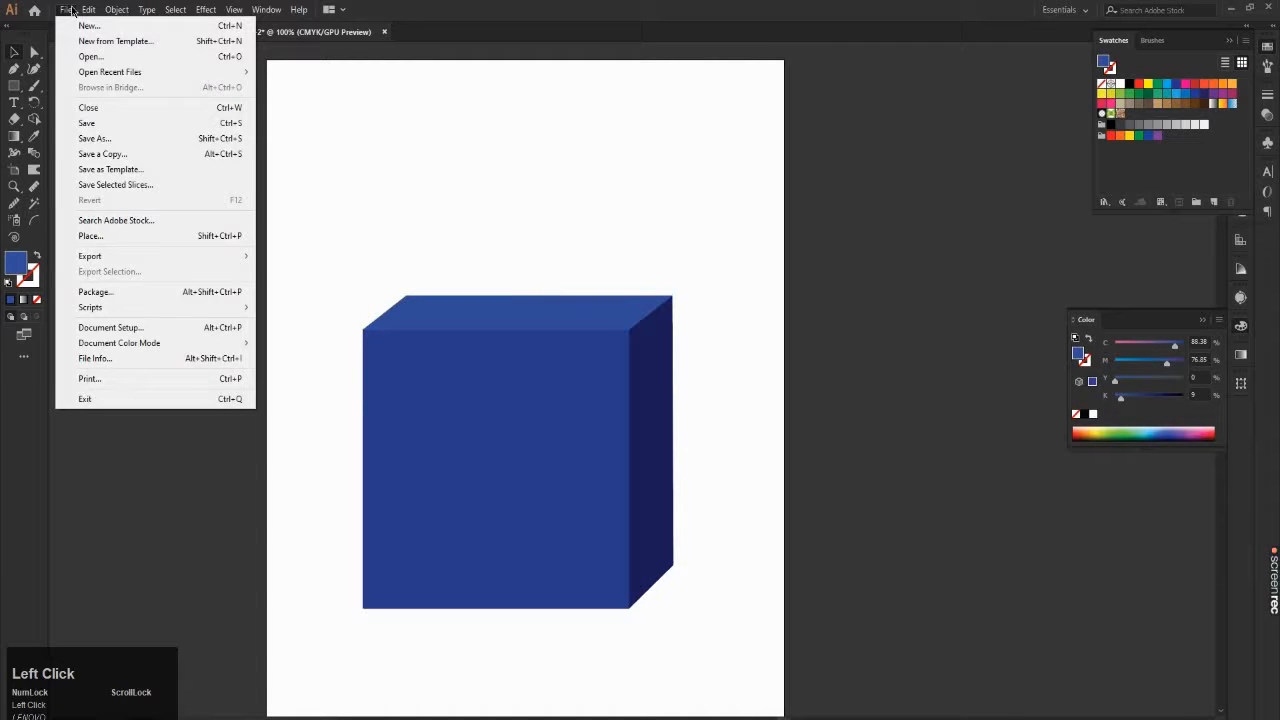
left_click(116, 140)
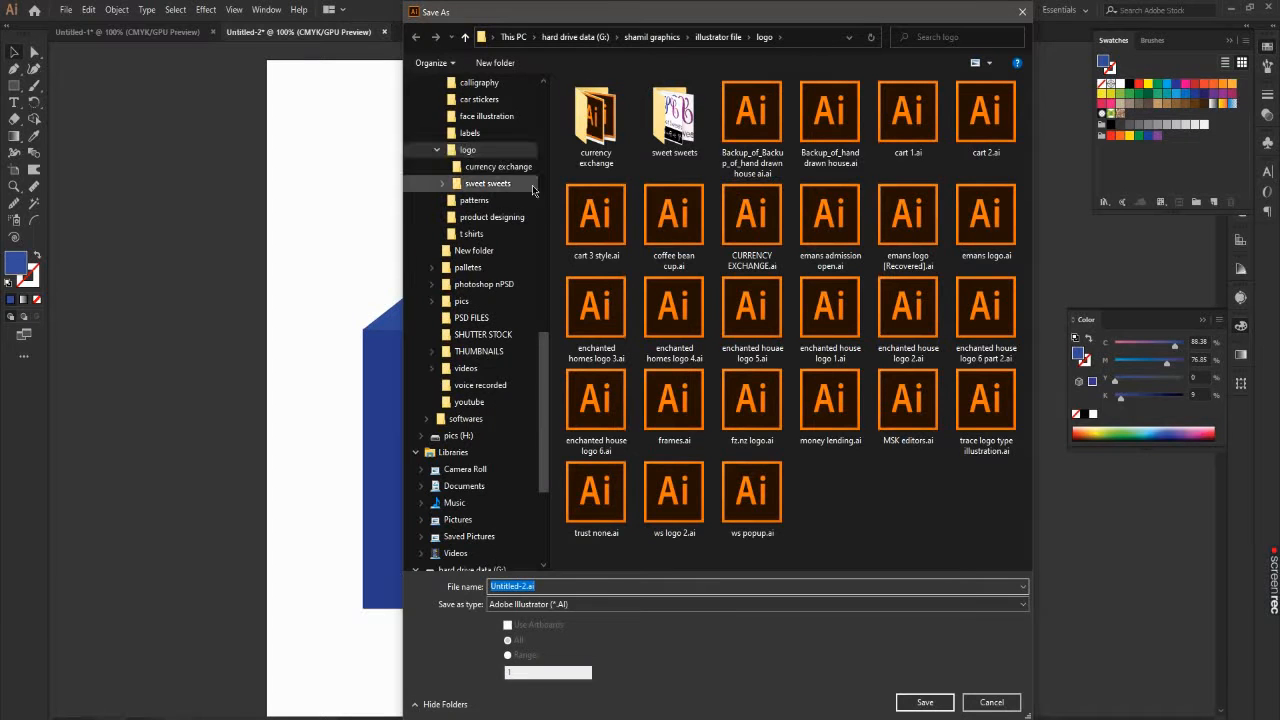
scroll(525, 230, "up", 4)
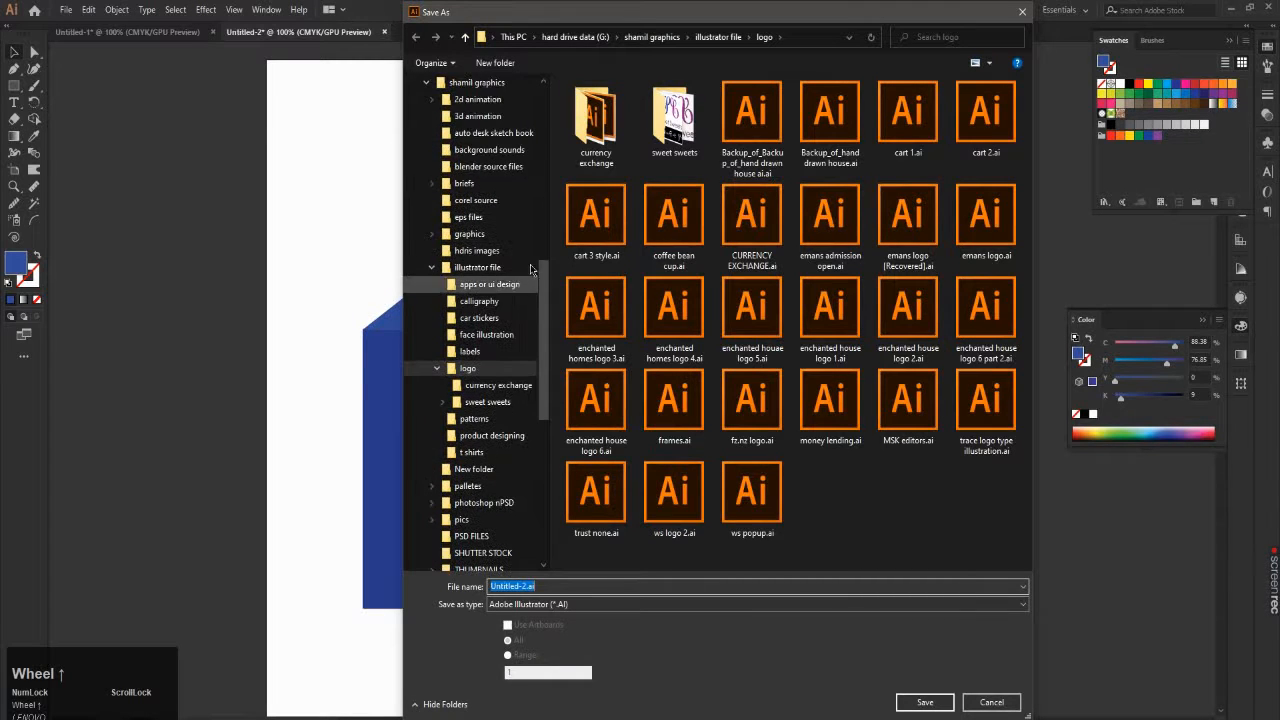
left_click(465, 37)
left_click(514, 38)
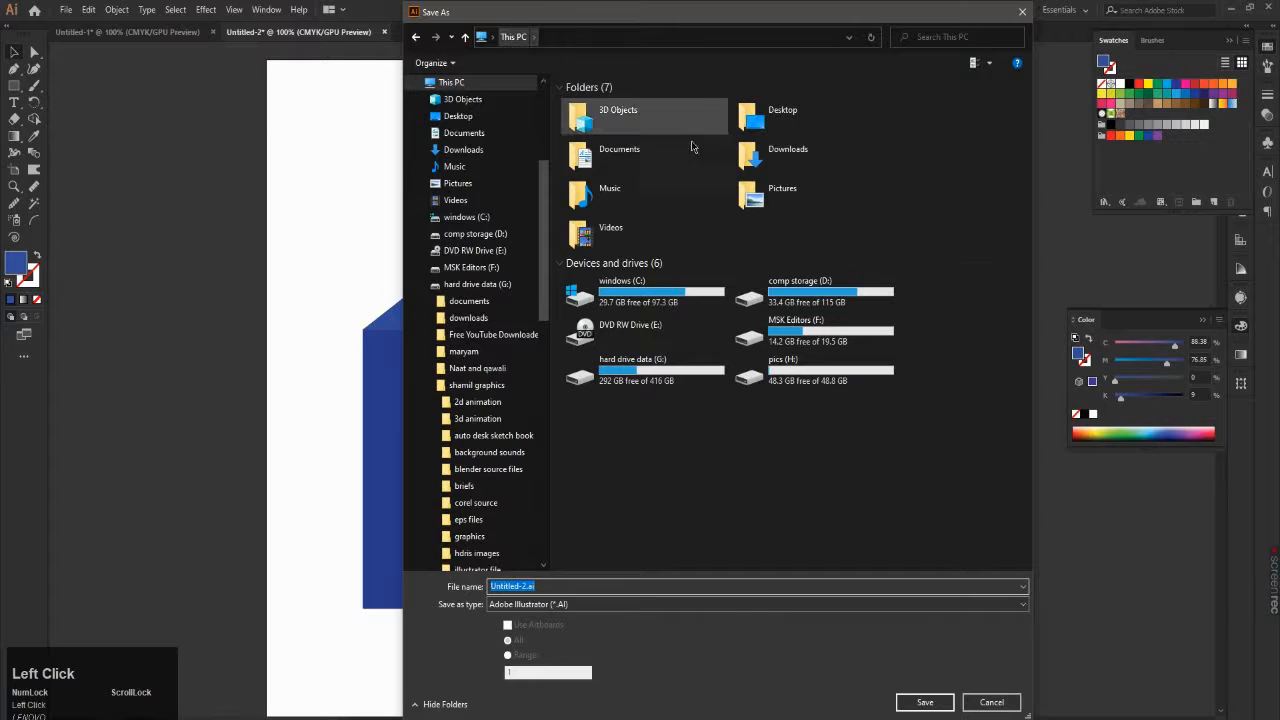
double_click(770, 118)
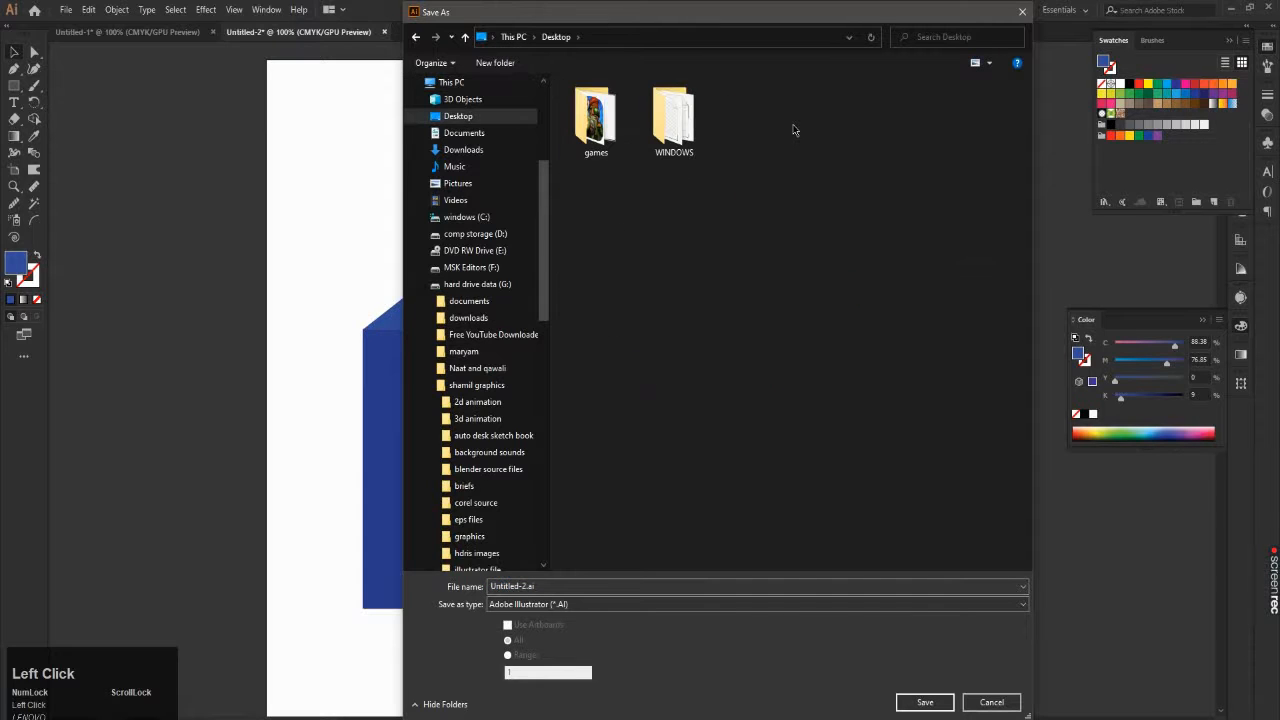
left_click(922, 704)
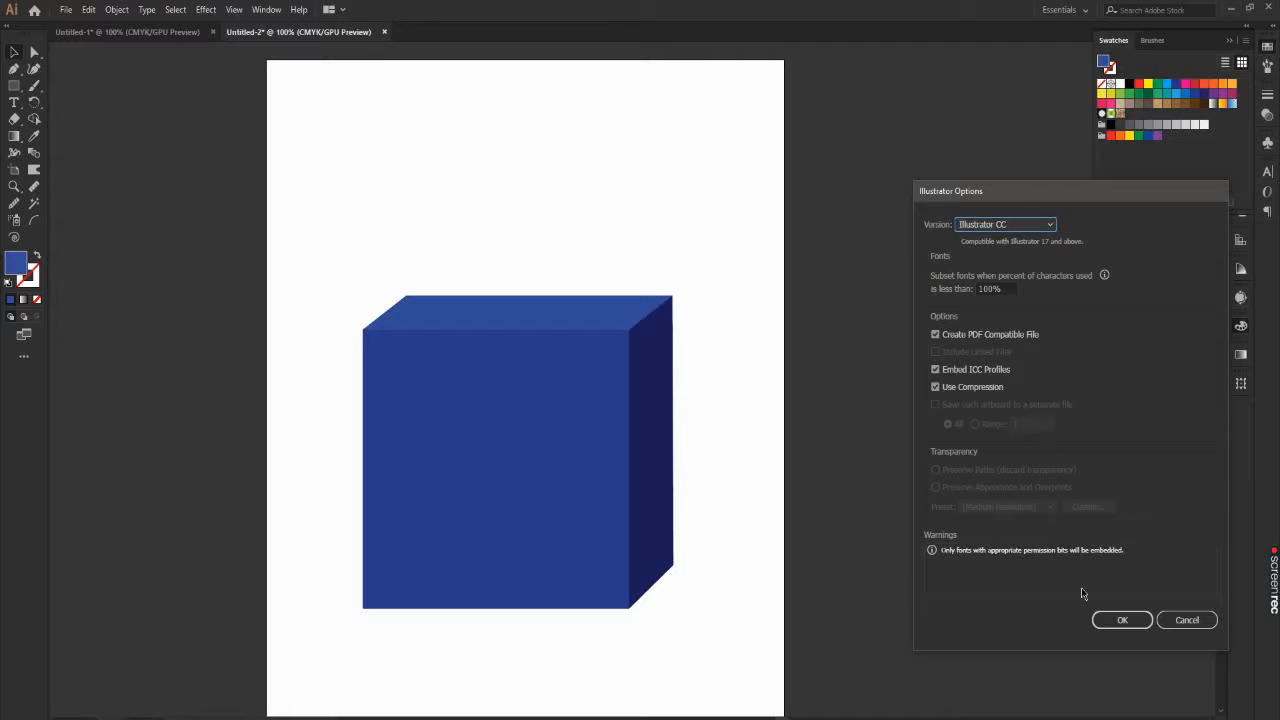
left_click(1122, 620)
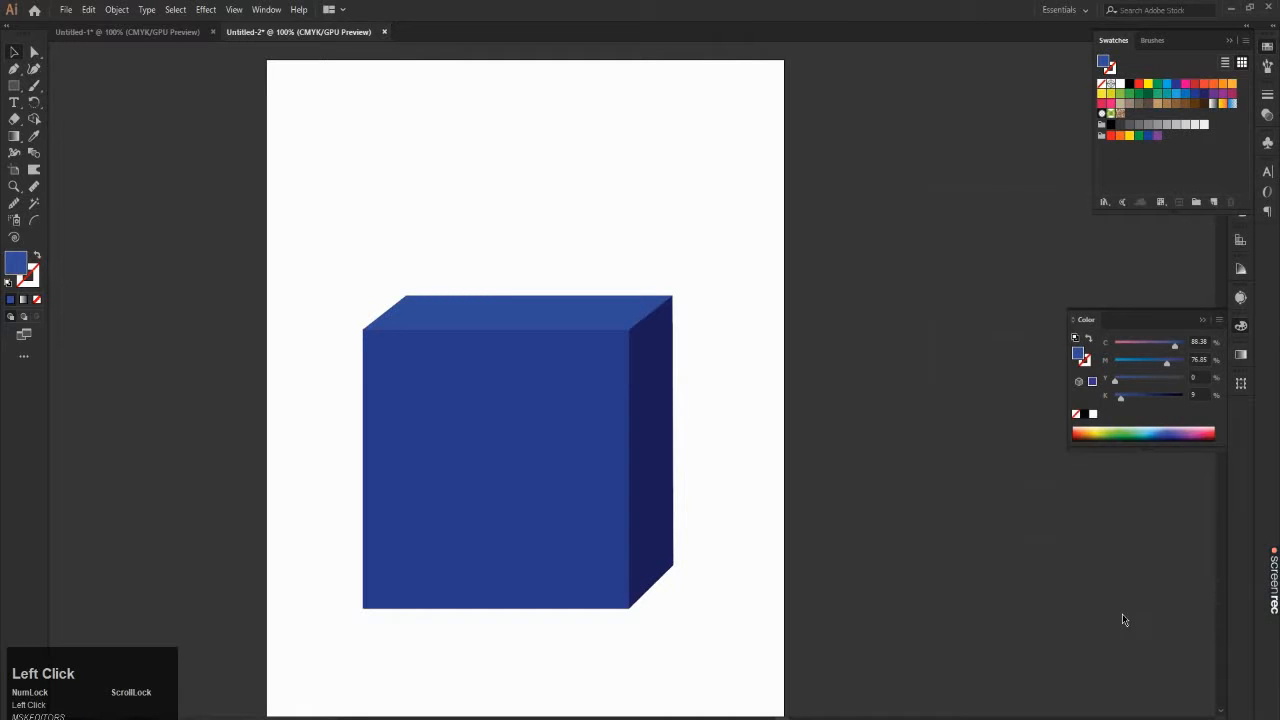
Step: Switch to the Windows desktop, refresh it, and open the saved Untitled-2.ai file in Illustrator
left_click(1227, 8)
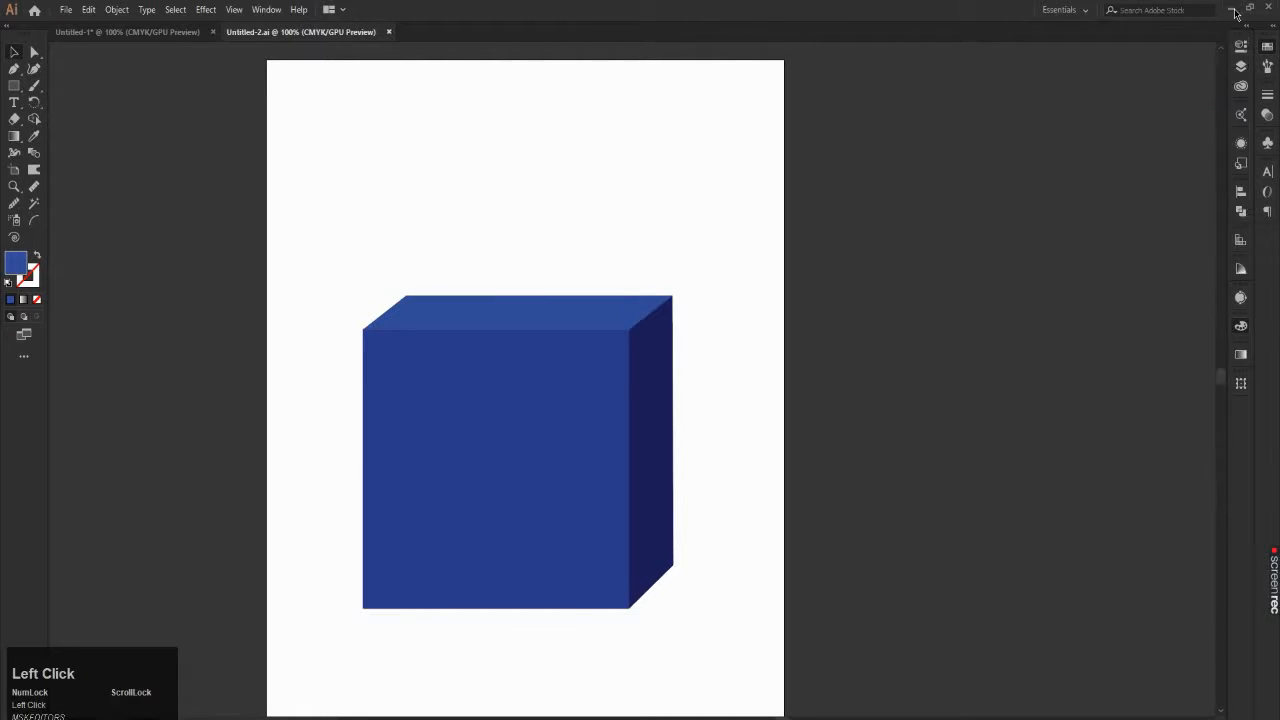
right_click(857, 91)
left_click(900, 127)
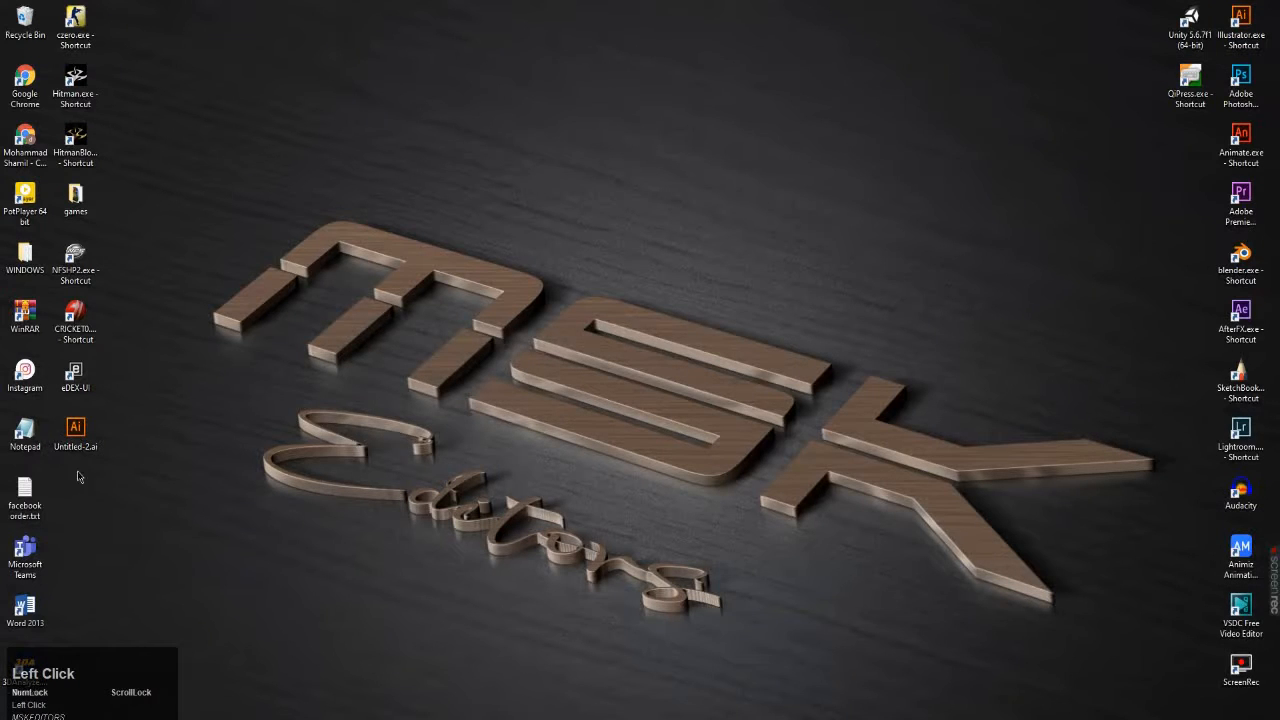
mouse_move(78, 433)
left_mouse_down()
mouse_move(178, 316)
mouse_move(131, 416)
mouse_move(80, 428)
left_mouse_up()
right_click(185, 384)
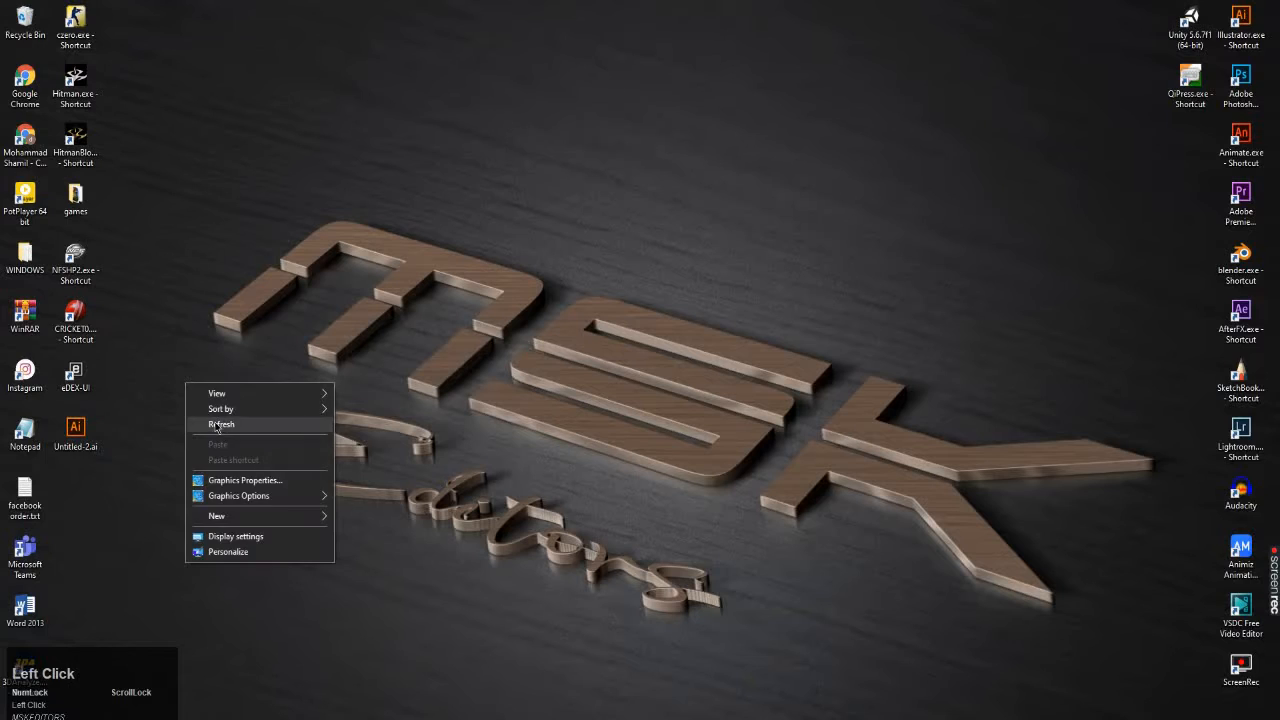
left_click(215, 426)
double_click(66, 432)
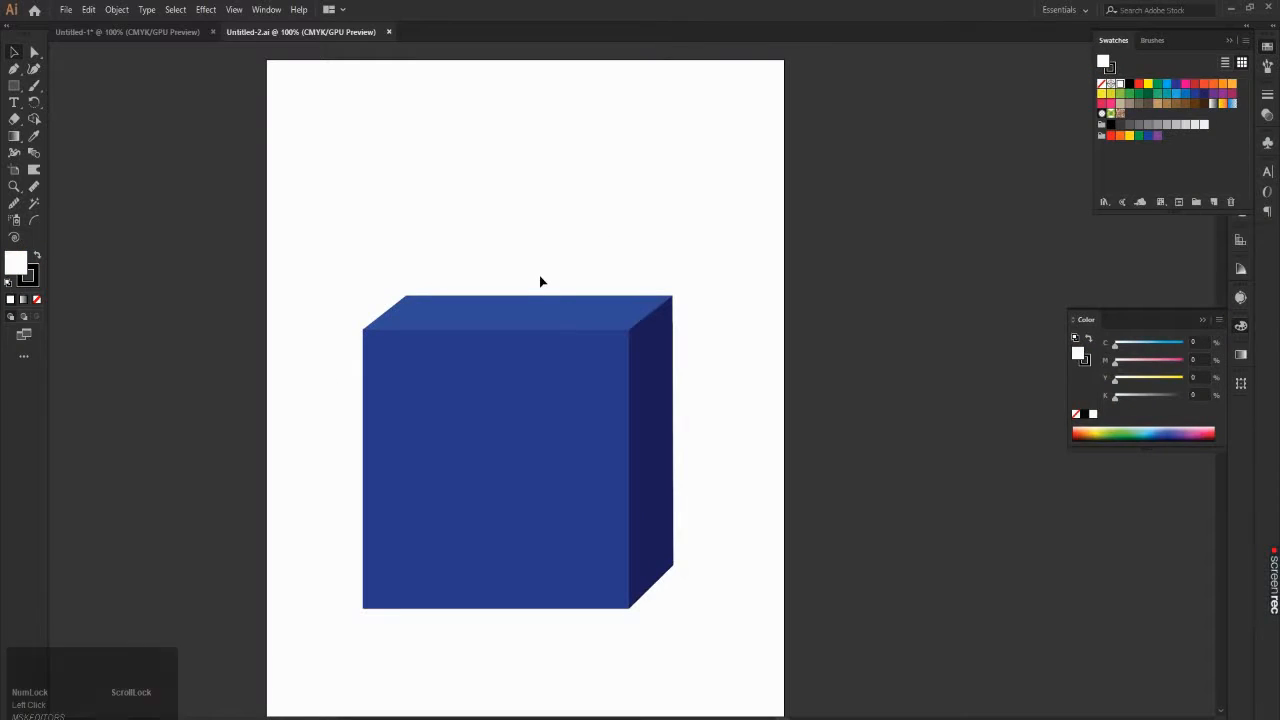
scroll(575, 253, "down", 3)
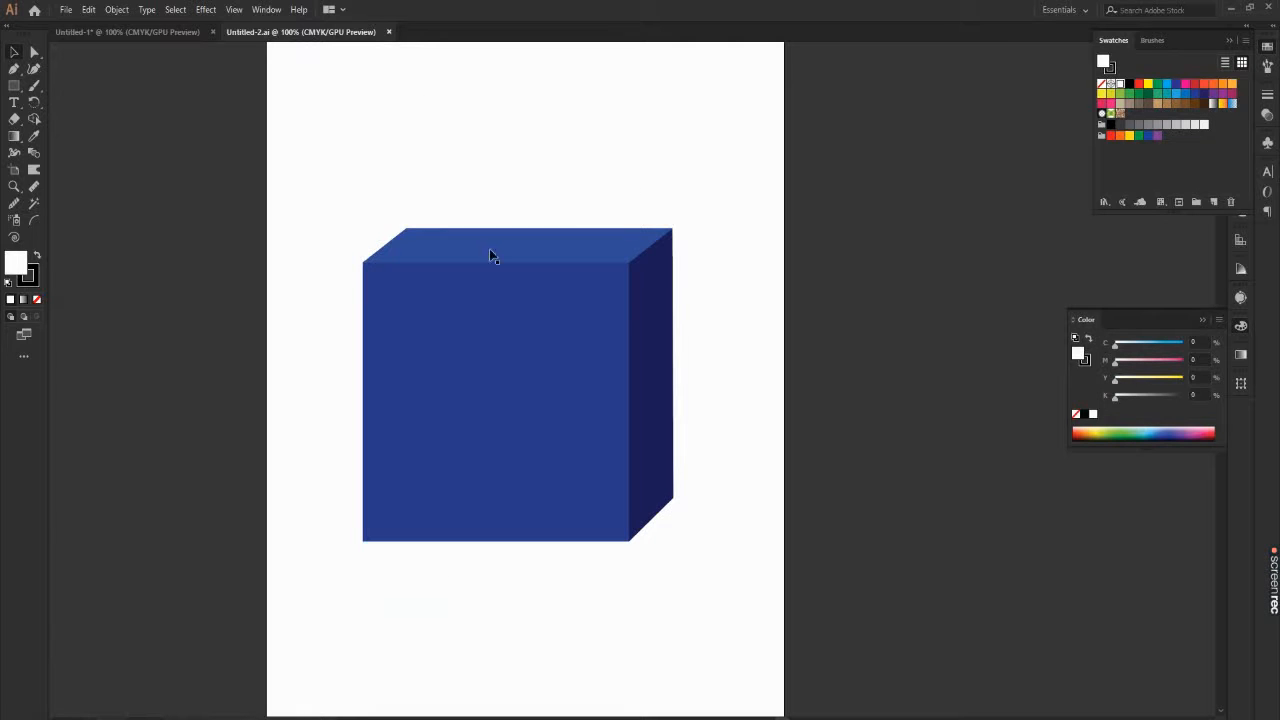
left_click(66, 9)
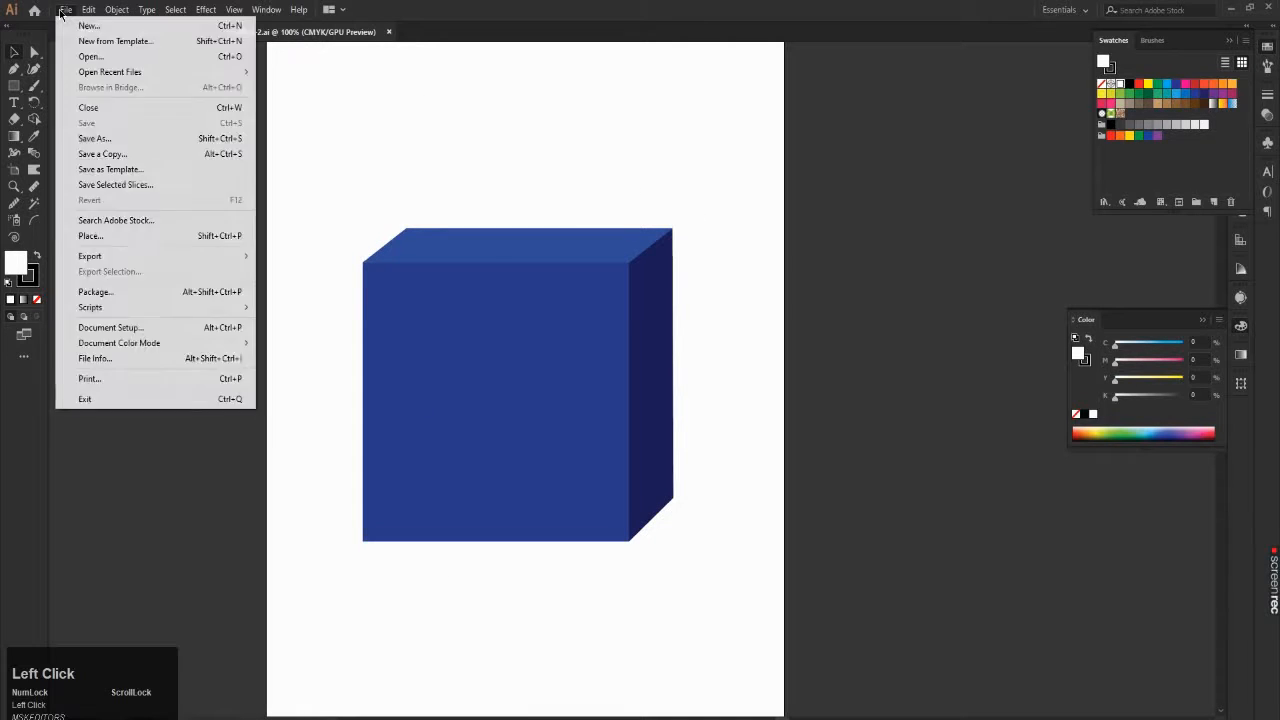
mouse_move(100, 256)
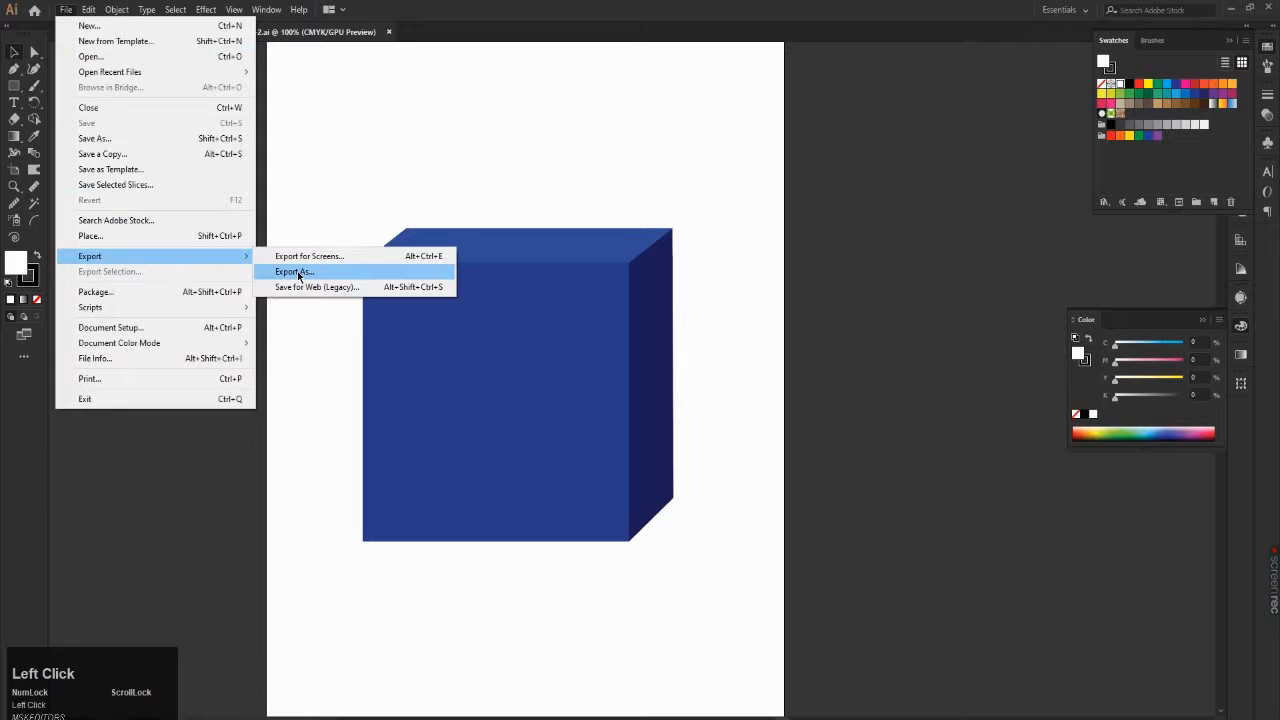
left_click(293, 272)
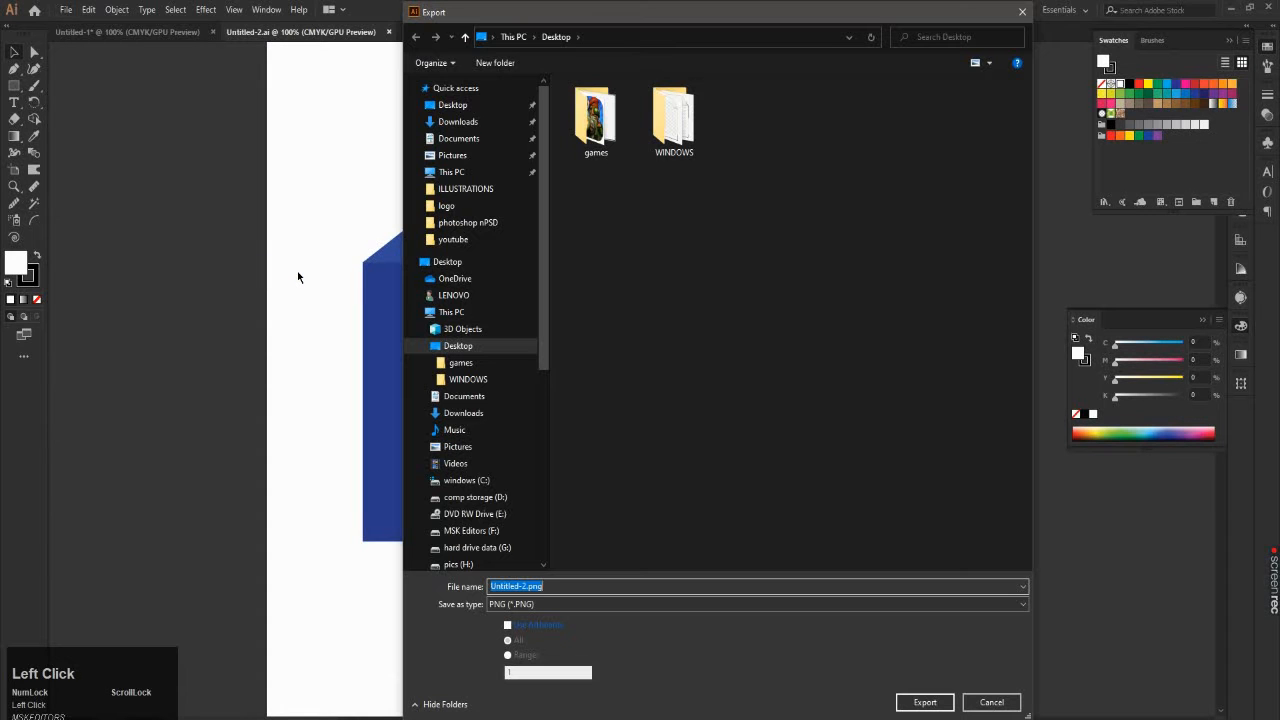
left_click(1022, 12)
left_click(90, 7)
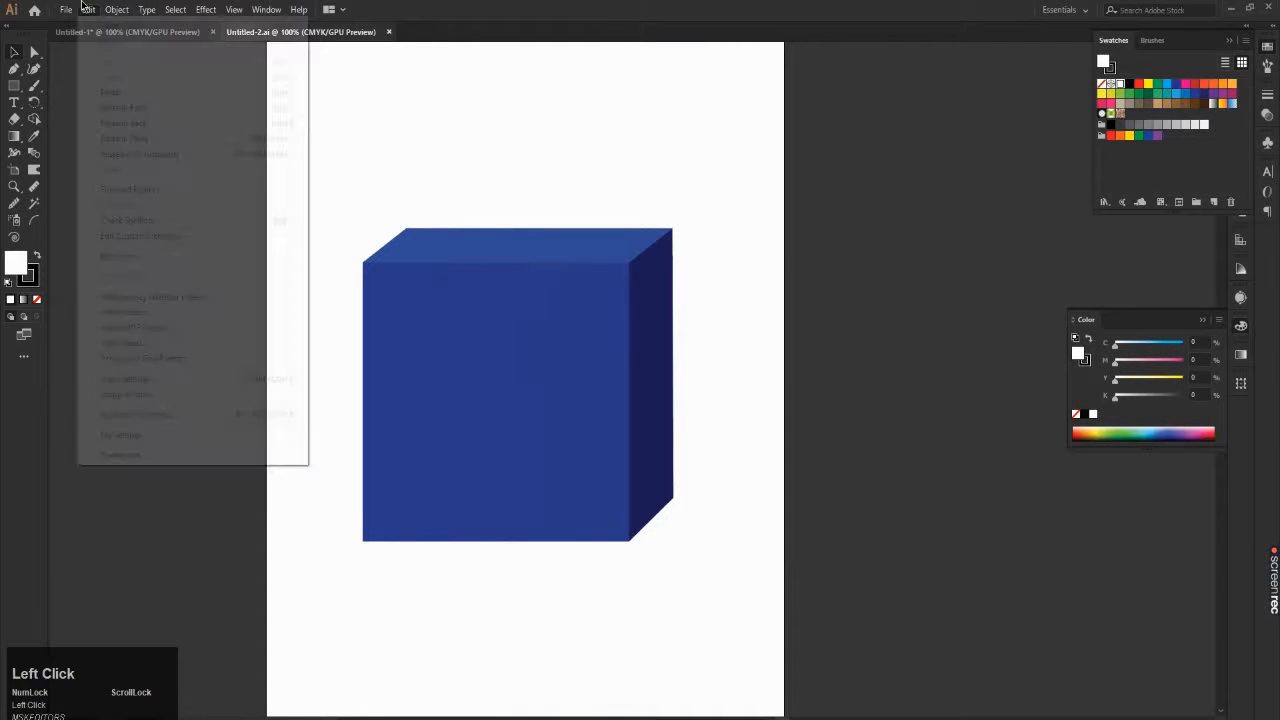
left_click(88, 7)
Step: Export the artwork to the Desktop as a PNG file named cube
left_click(73, 10)
mouse_move(90, 257)
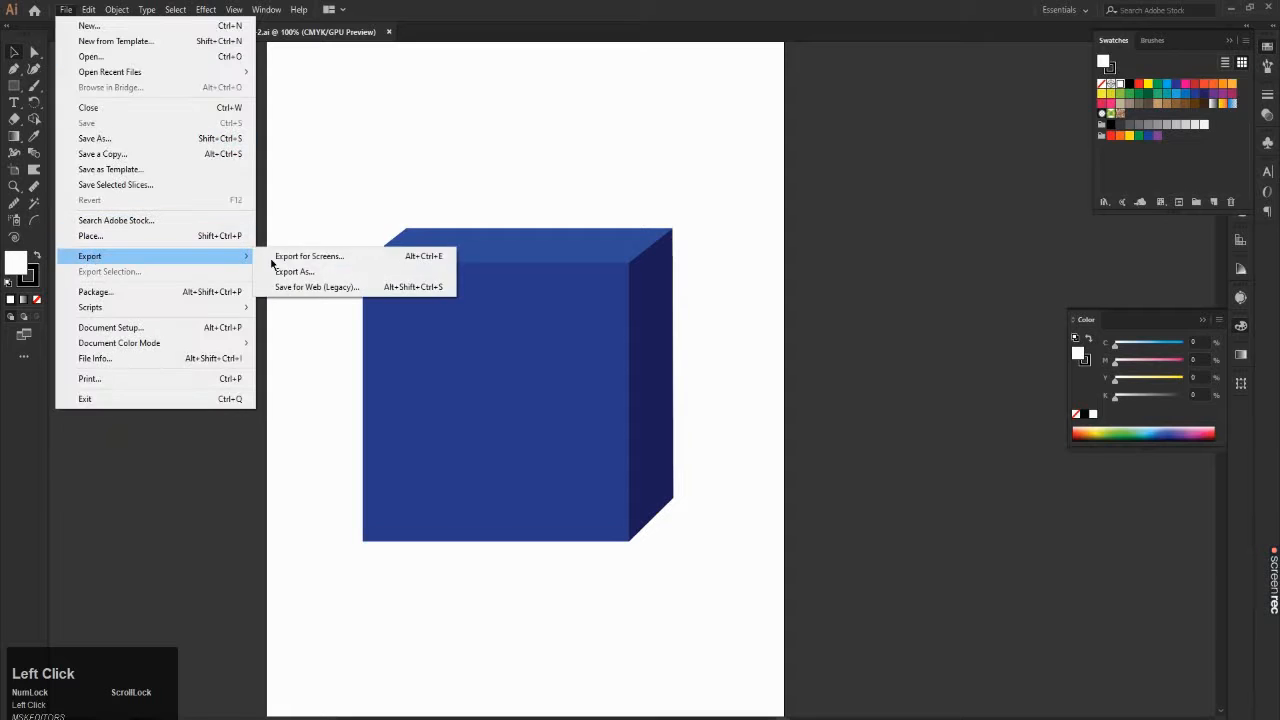
left_click(297, 270)
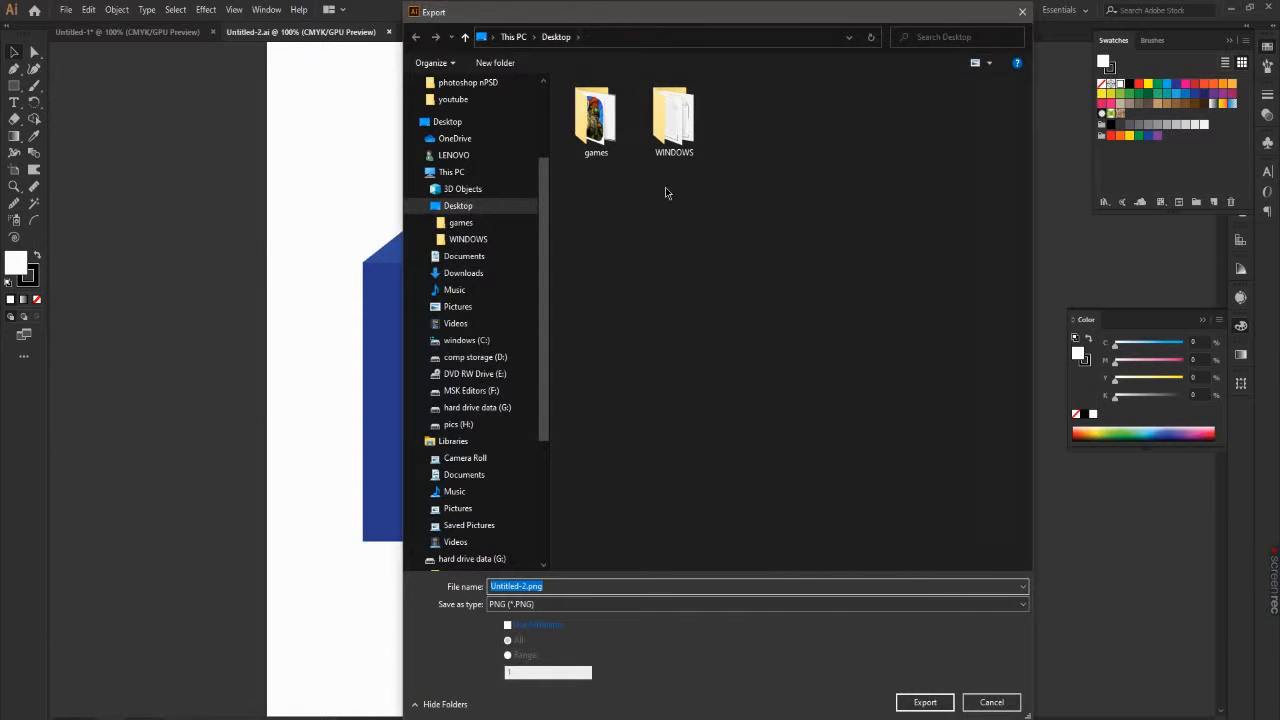
left_click(236, 582)
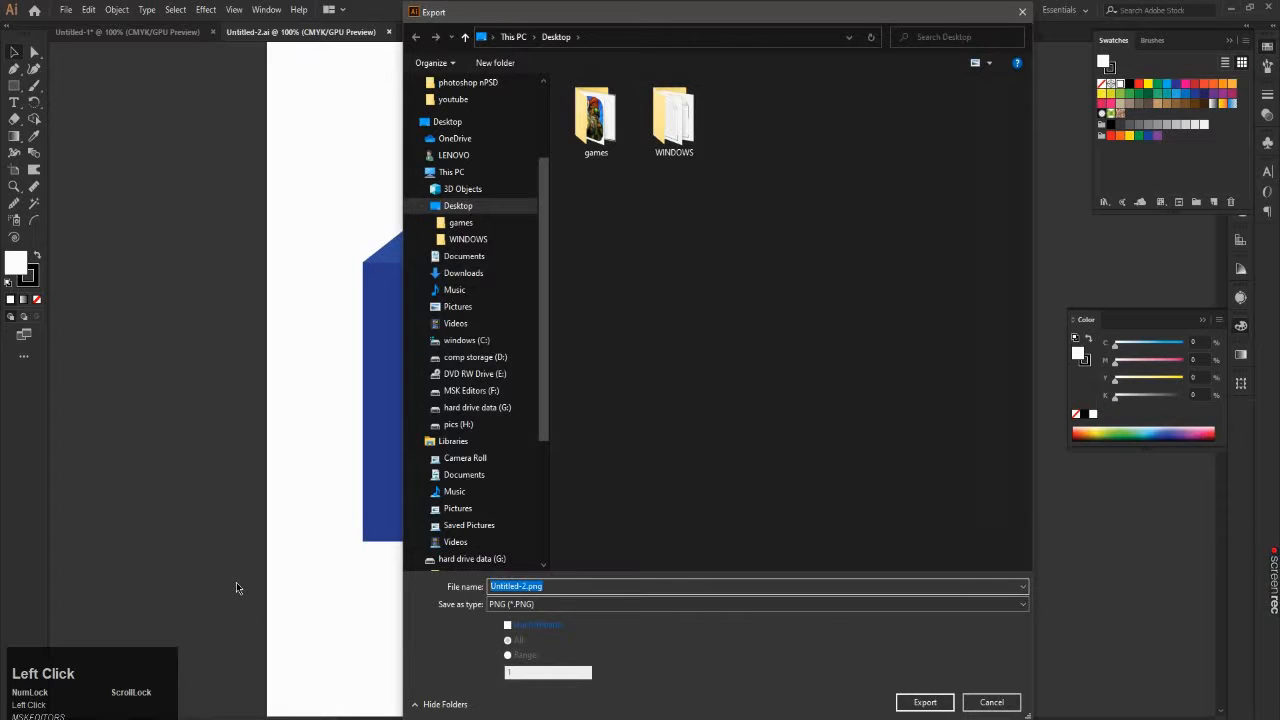
type("cube")
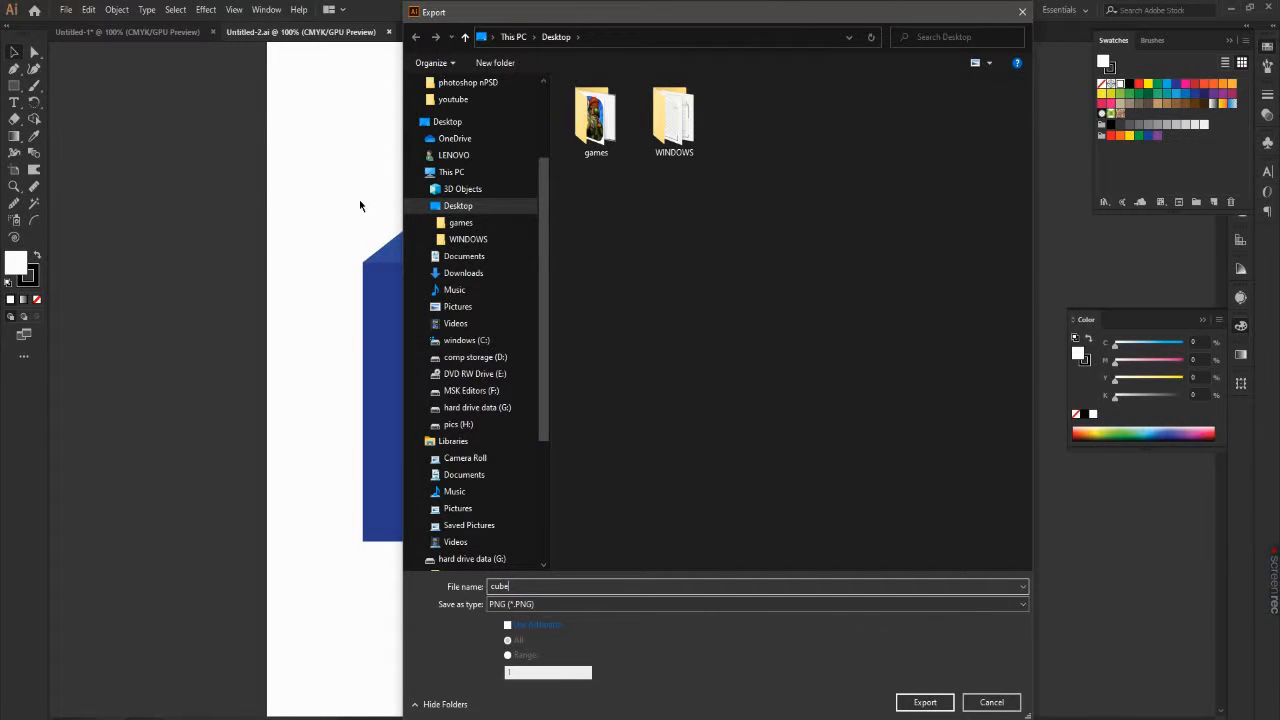
left_click(535, 606)
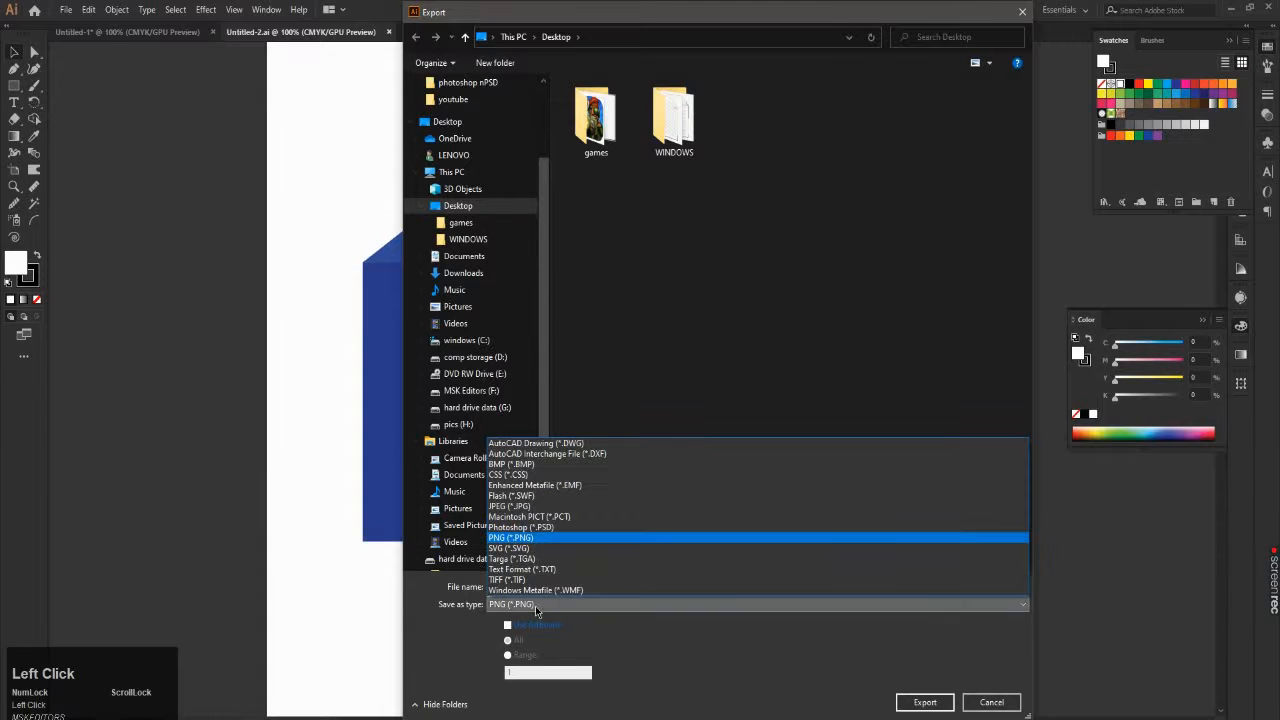
left_click(519, 538)
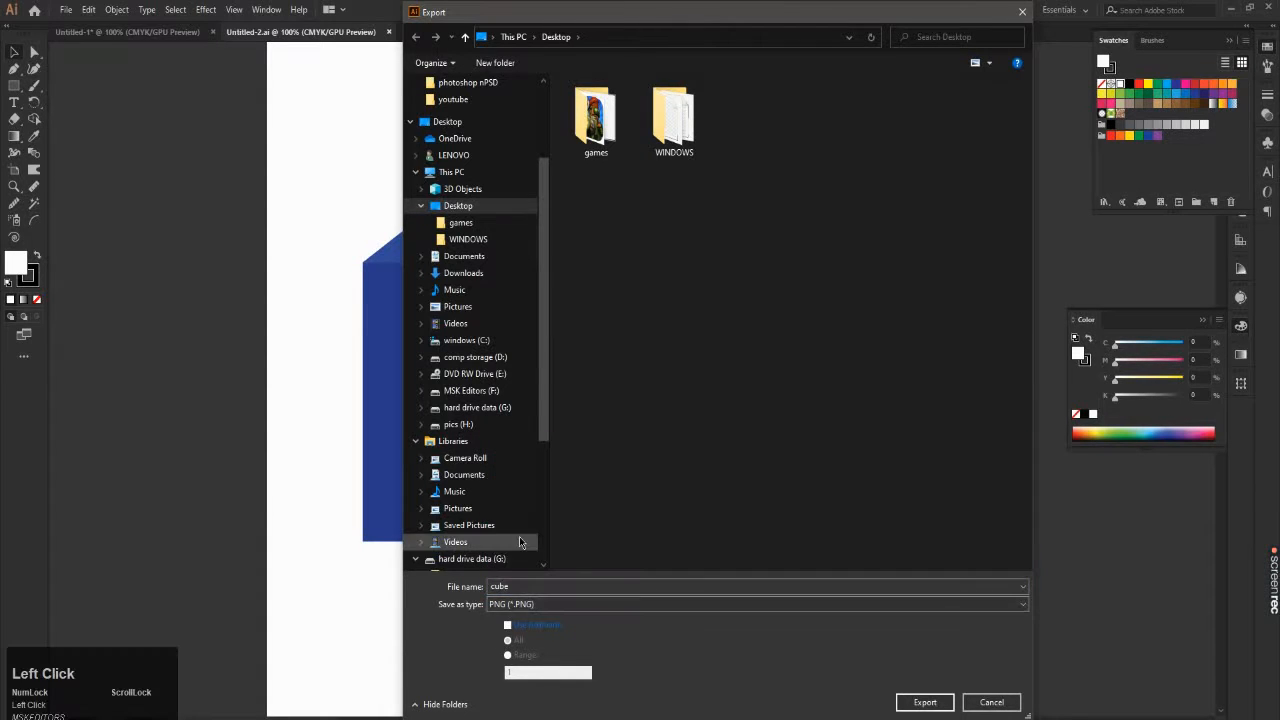
left_click(916, 705)
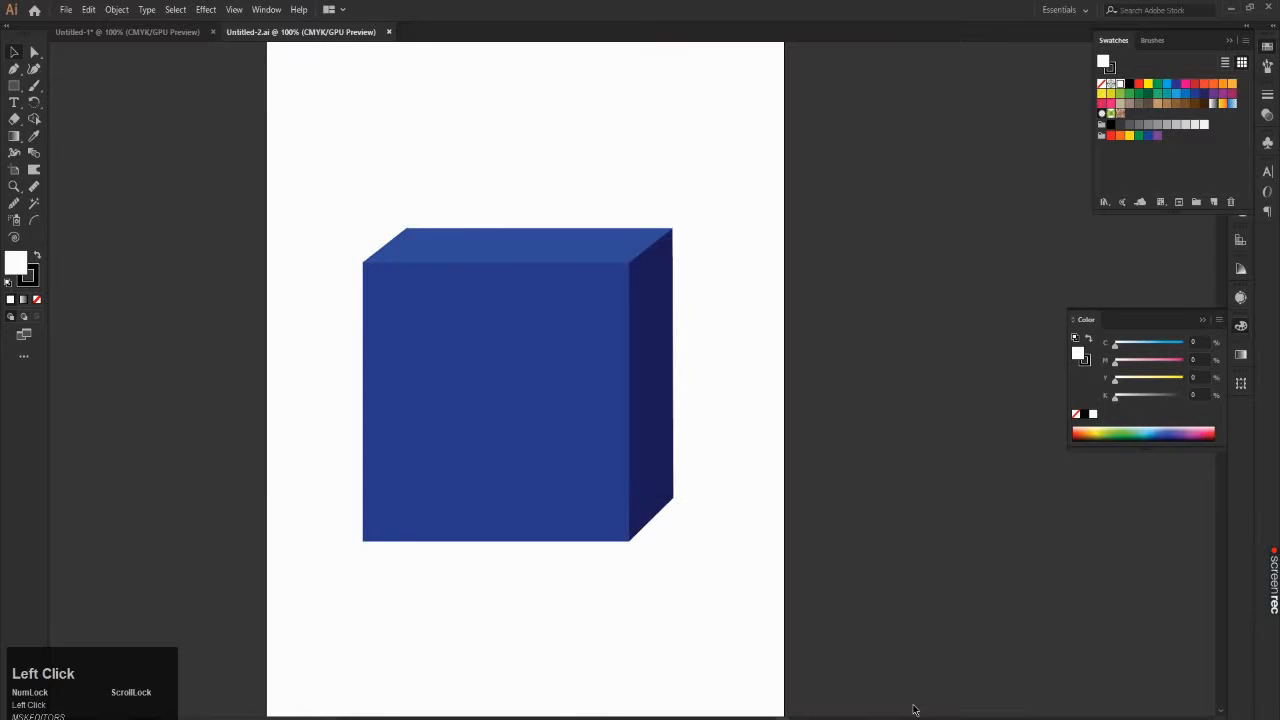
Step: Set the PNG export resolution to Other with a custom value of 300 ppi
left_click(650, 242)
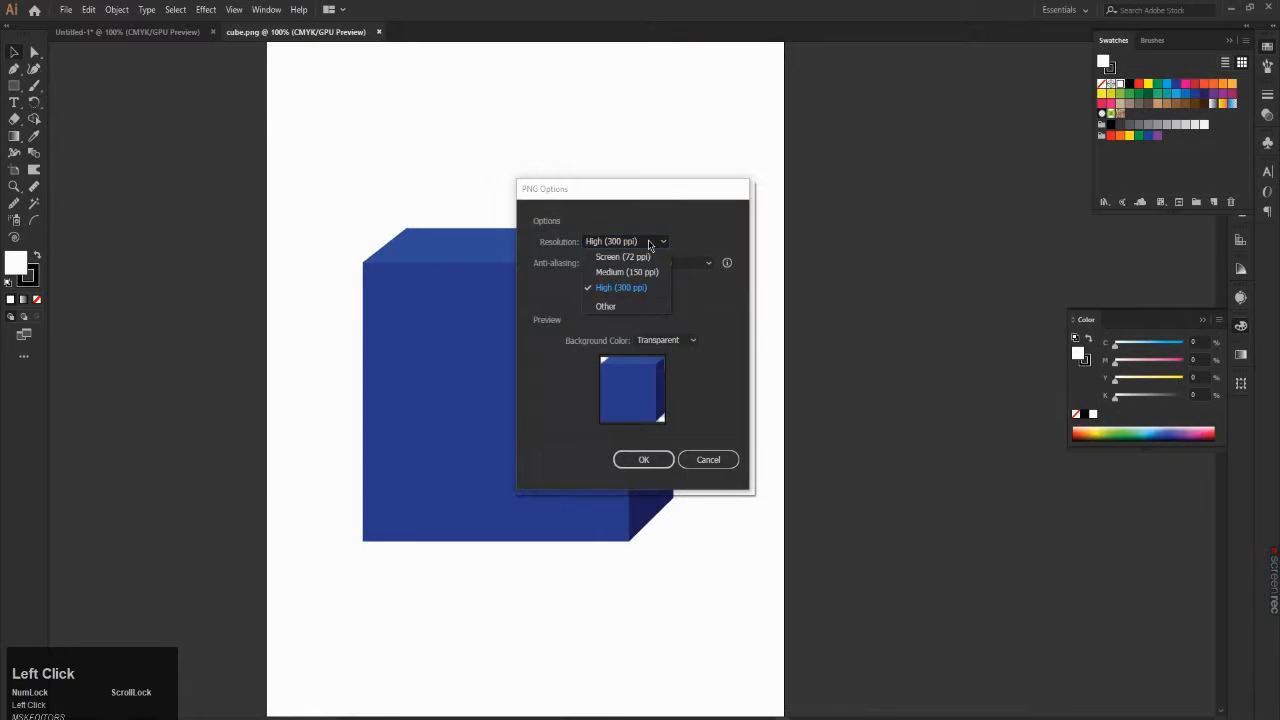
left_click(633, 309)
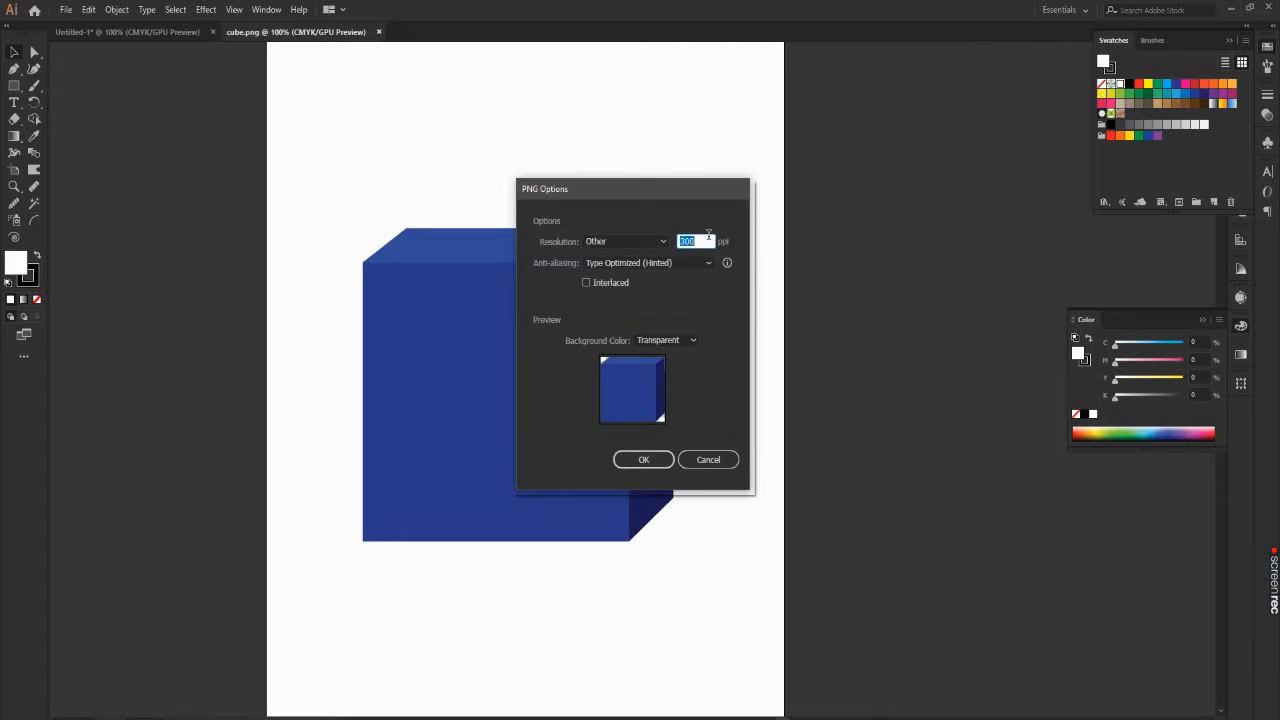
type("5")
key("BackSpace")
key("BackSpace")
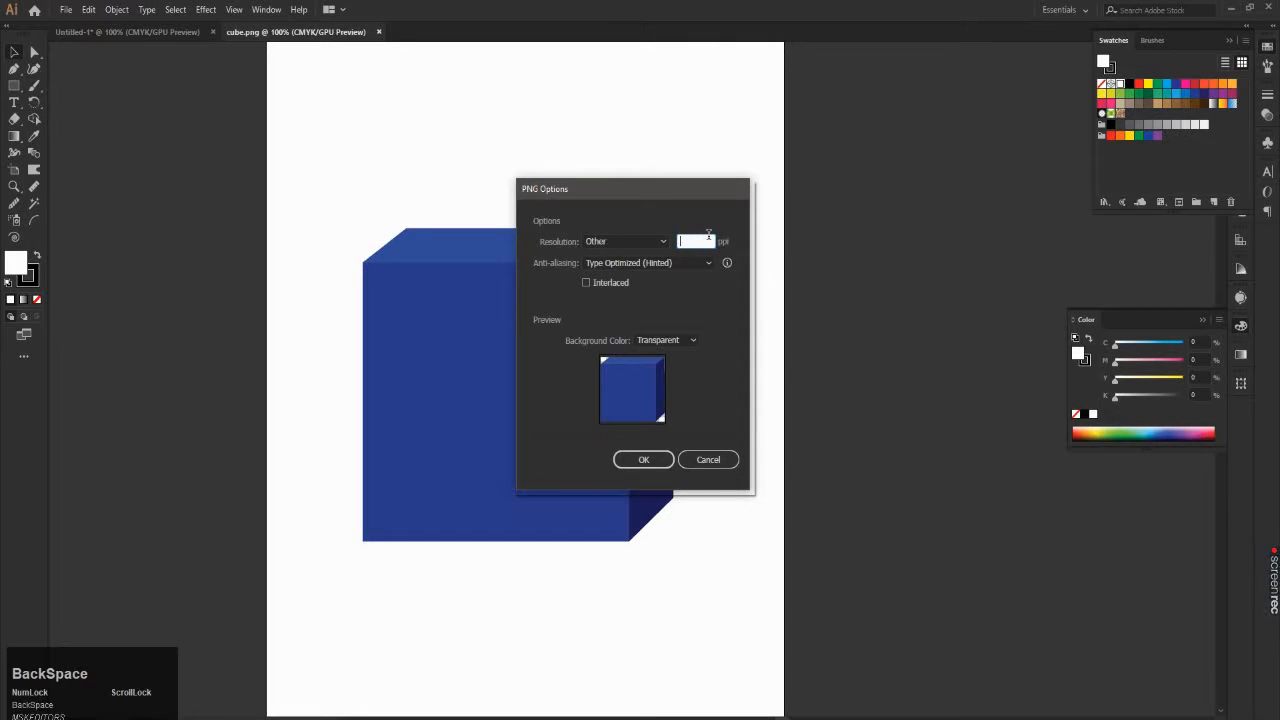
type("600")
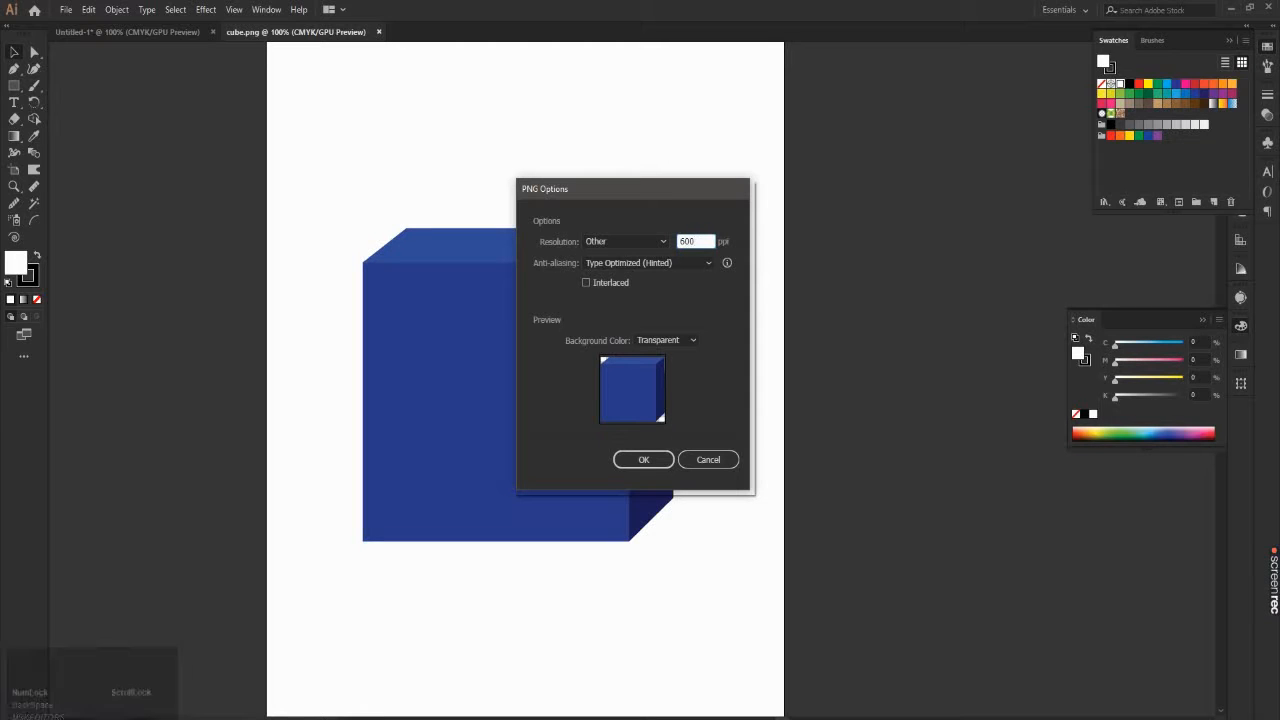
key("BackSpace")
key("BackSpace")
key("BackSpace")
type("30")
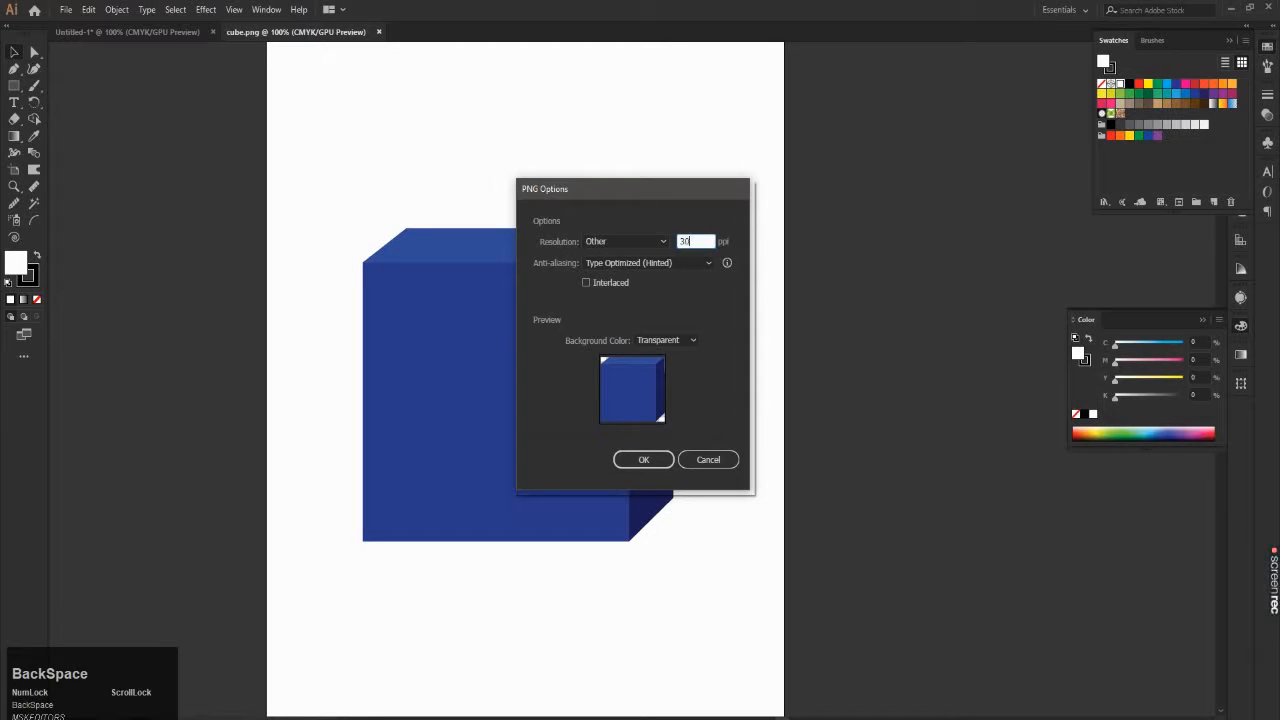
type("0")
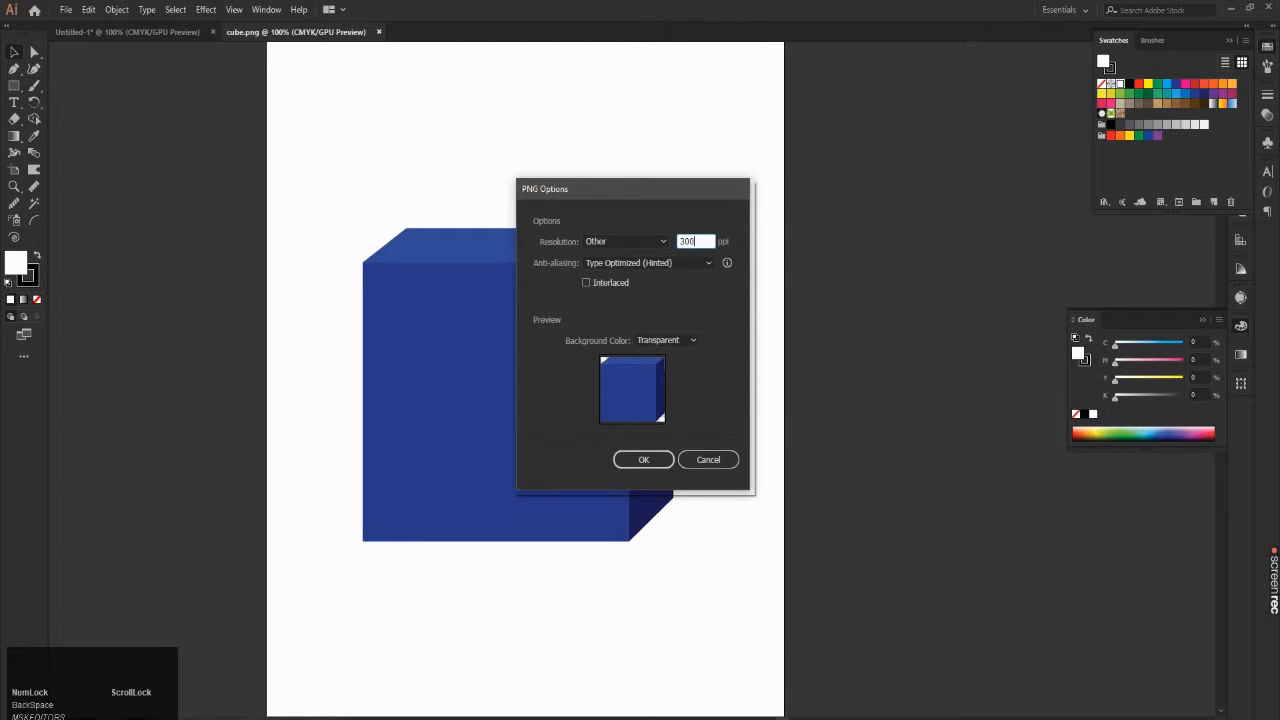
Step: Choose a Transparent background colour for the PNG, trying White on the way, and complete the export
left_click(692, 341)
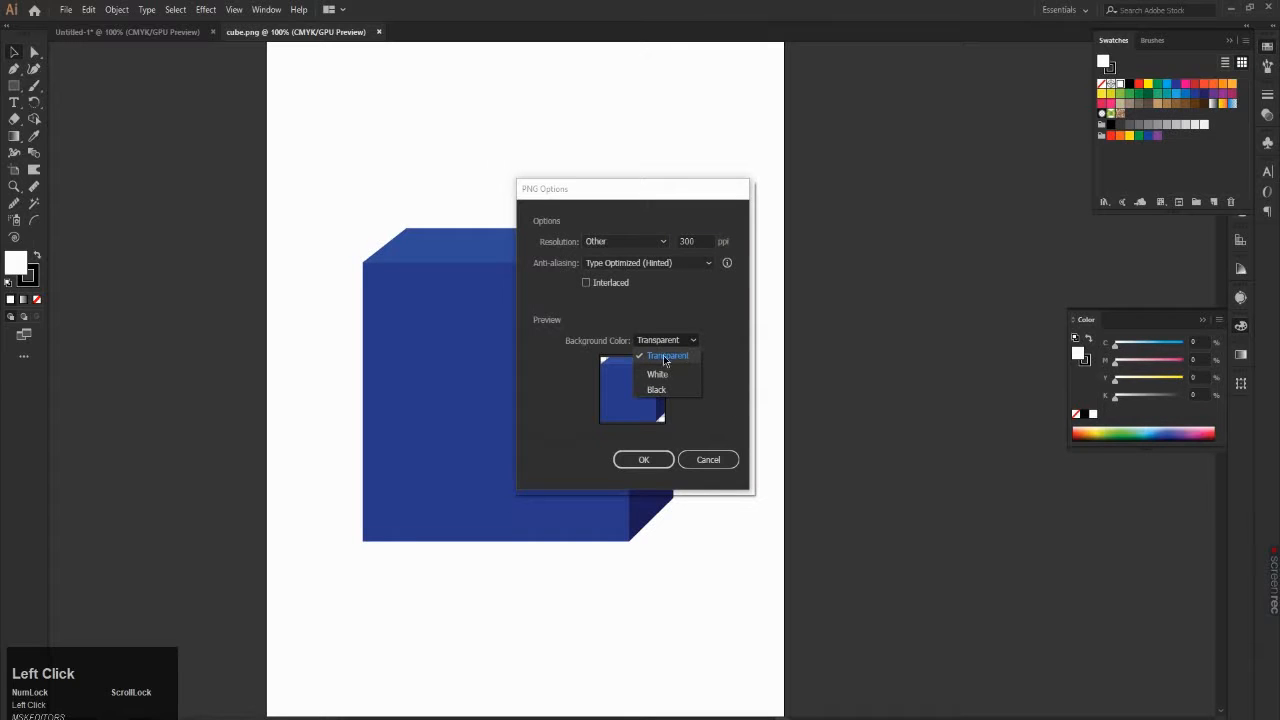
left_click(674, 358)
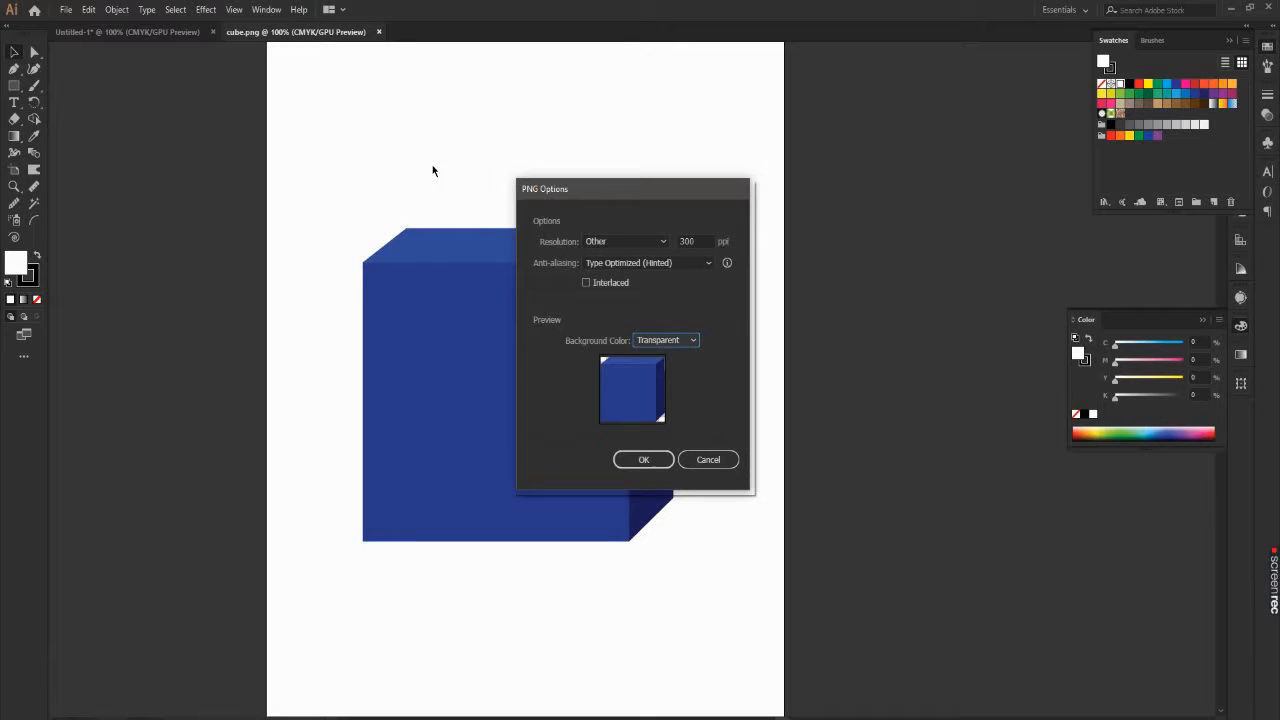
left_click(690, 342)
left_click(664, 378)
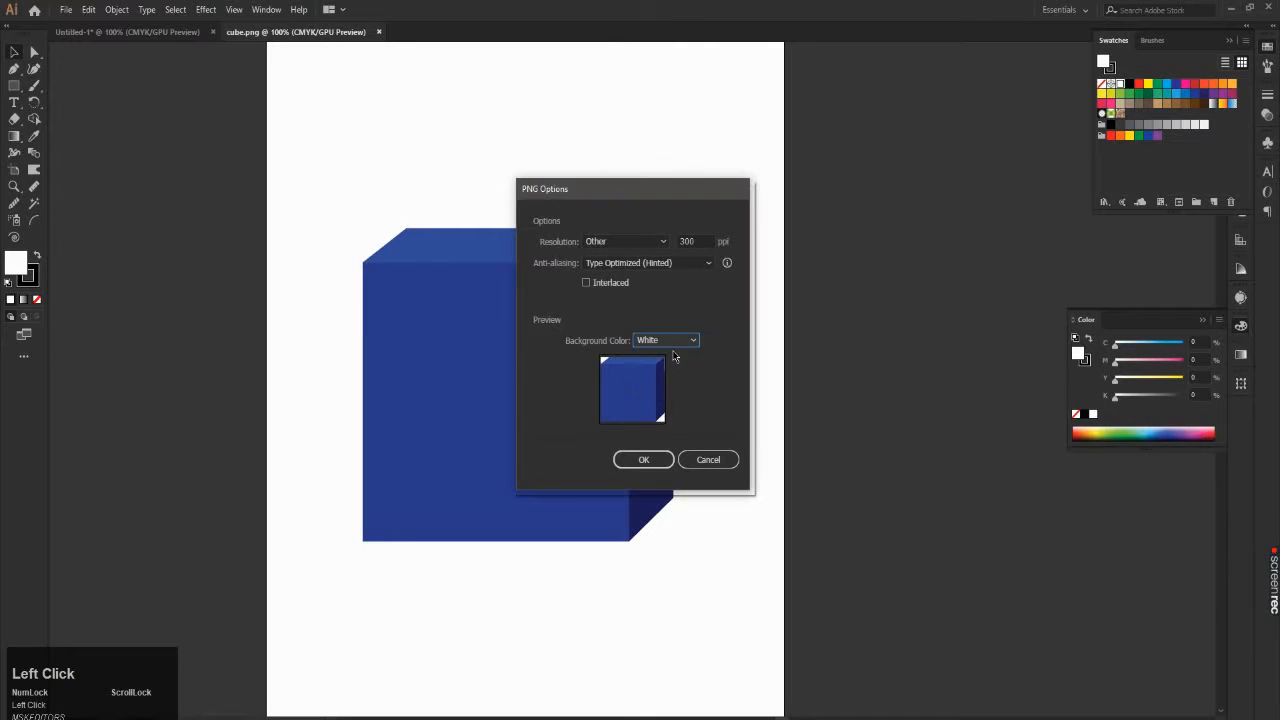
left_click(677, 342)
left_click(677, 356)
left_click(645, 460)
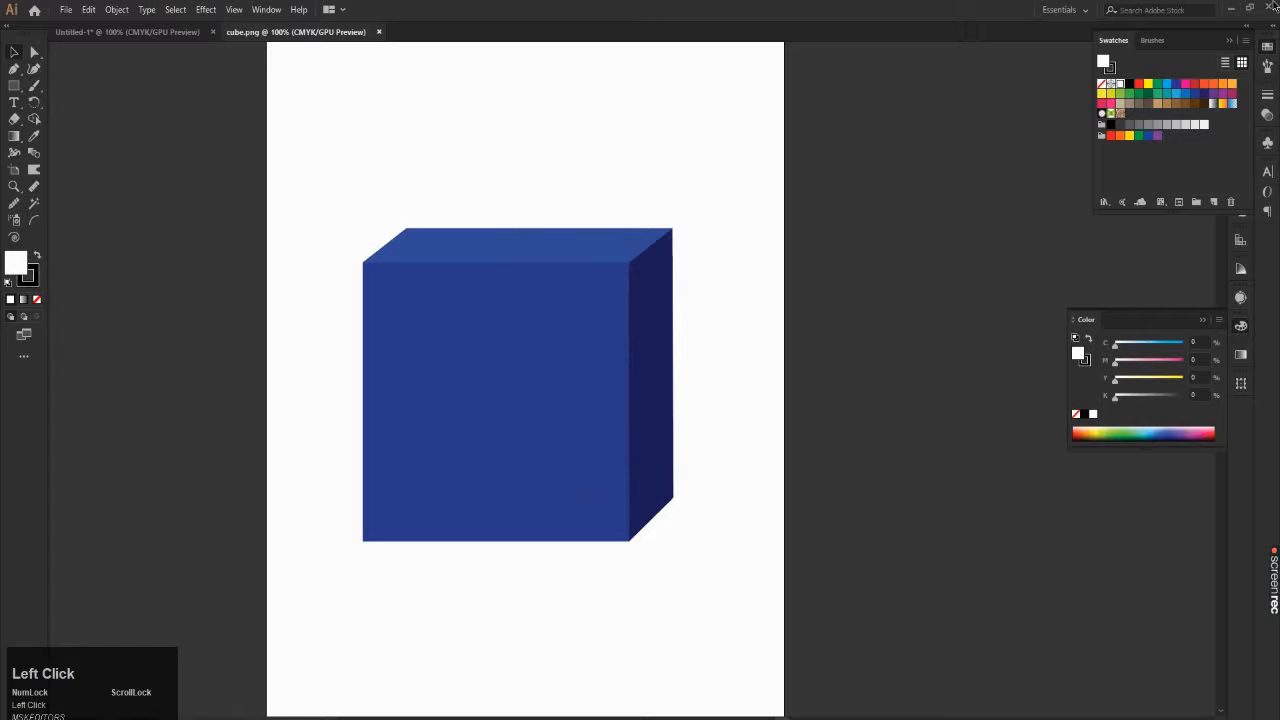
Step: Switch to the Windows desktop, refresh it, and view the exported cube.png in Photos before closing the viewer
left_click(1233, 8)
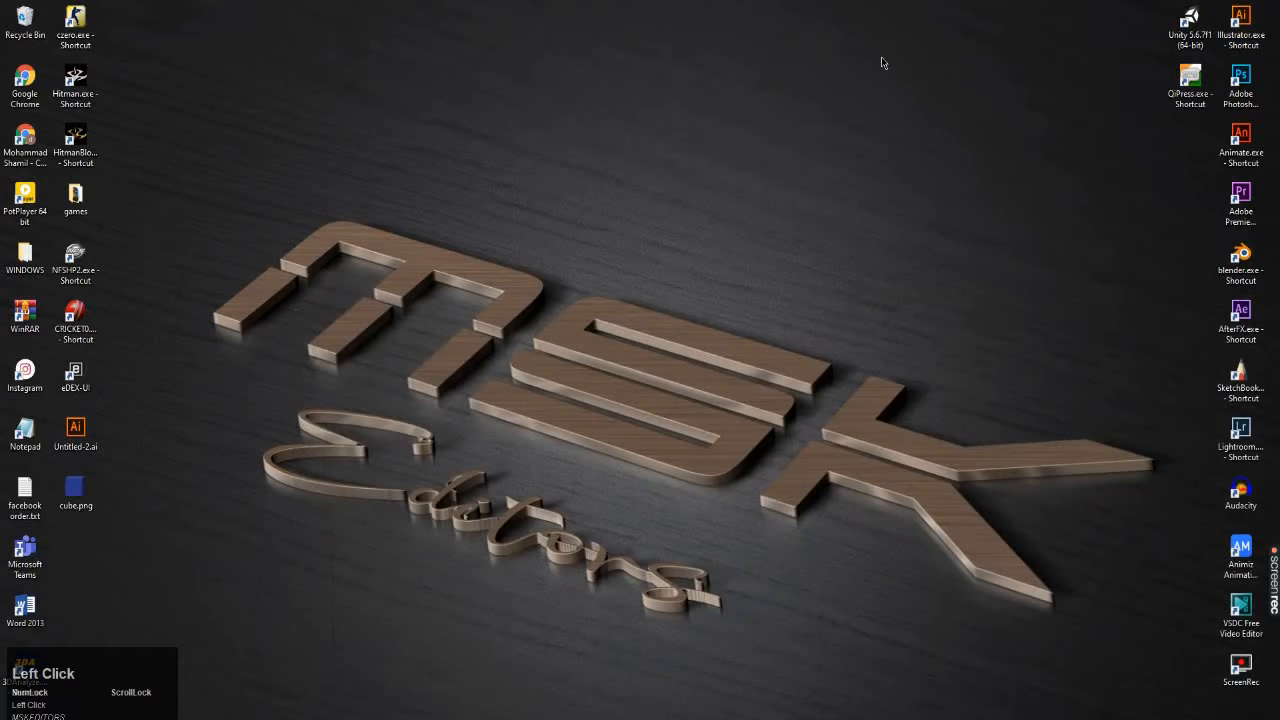
right_click(882, 57)
left_click(905, 97)
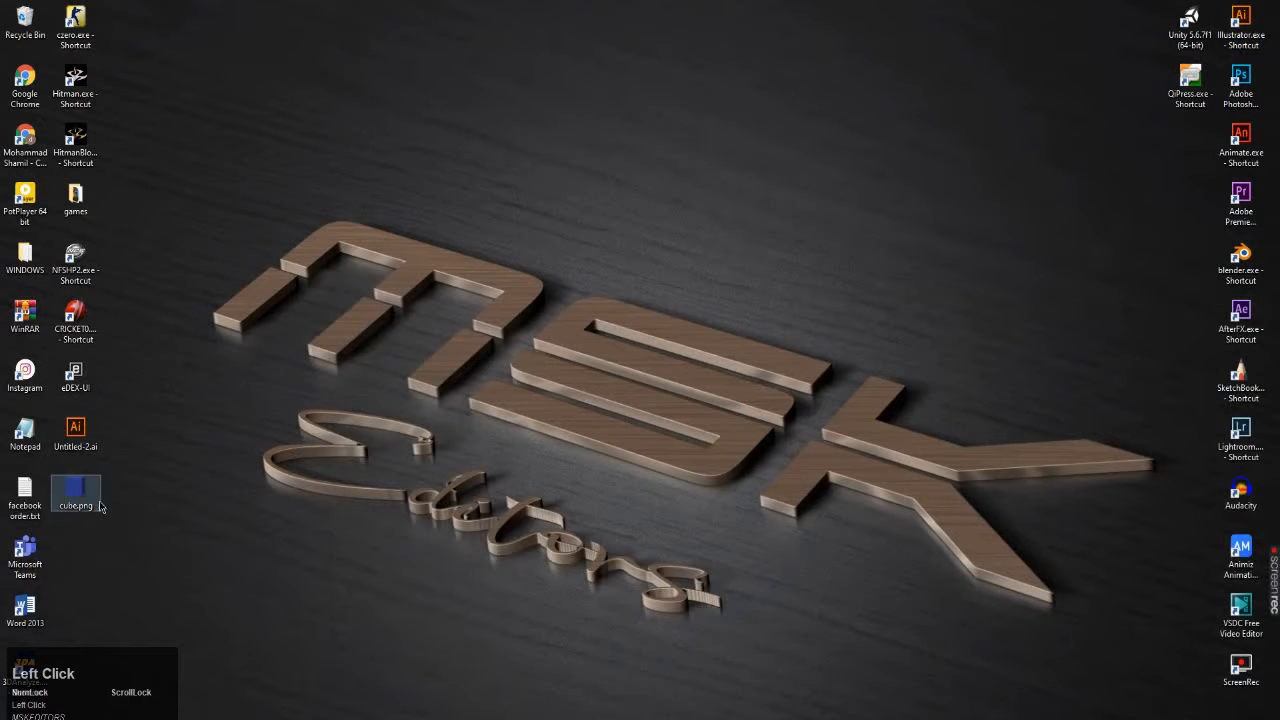
double_click(83, 500)
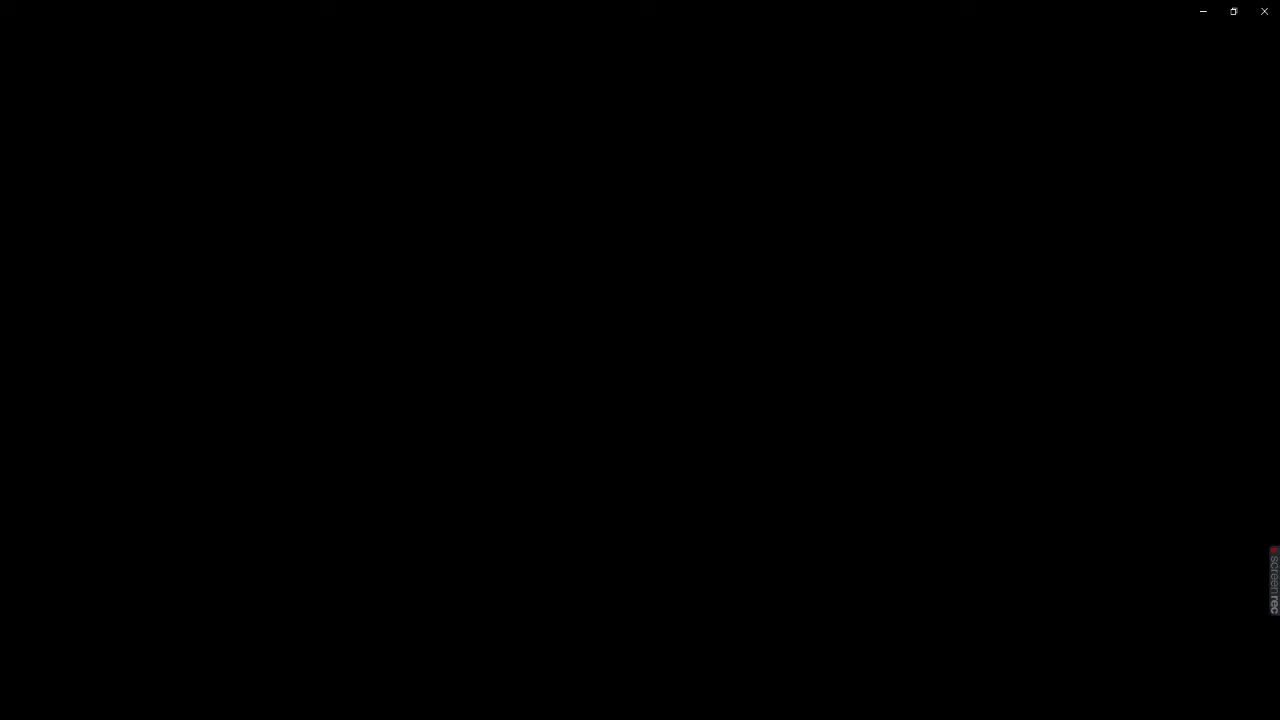
left_click(600, 718)
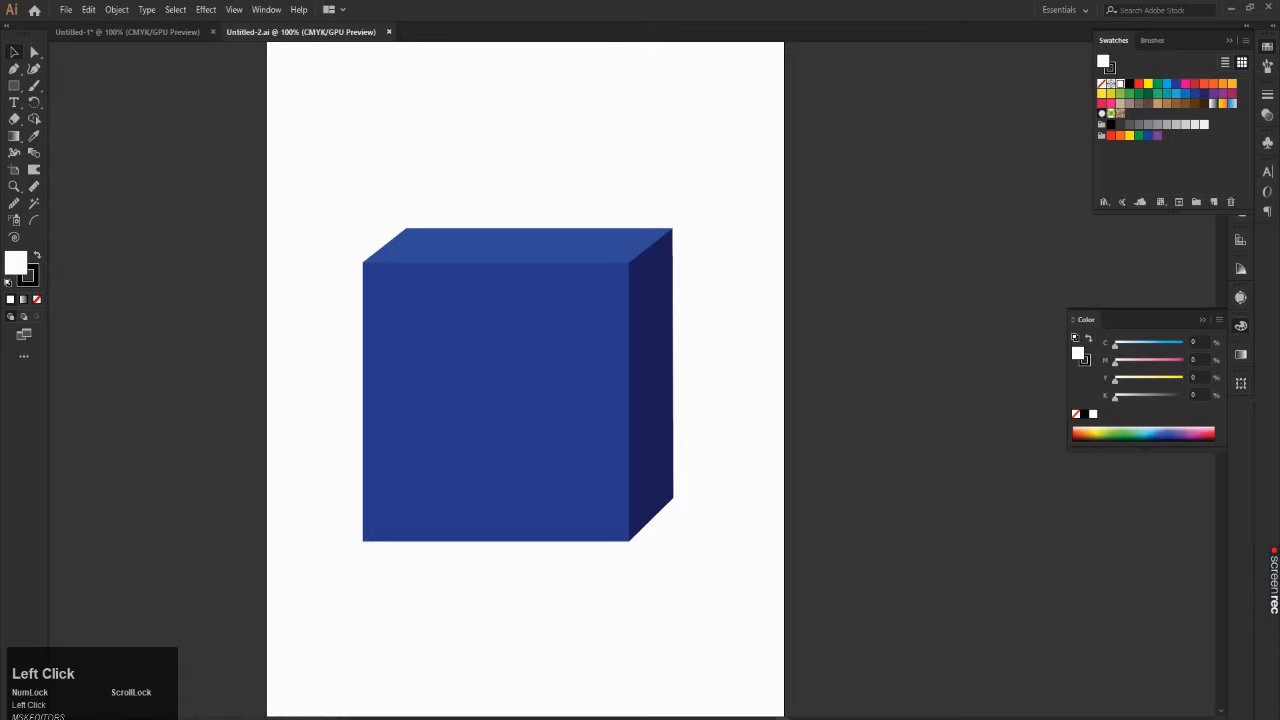
left_click(600, 718)
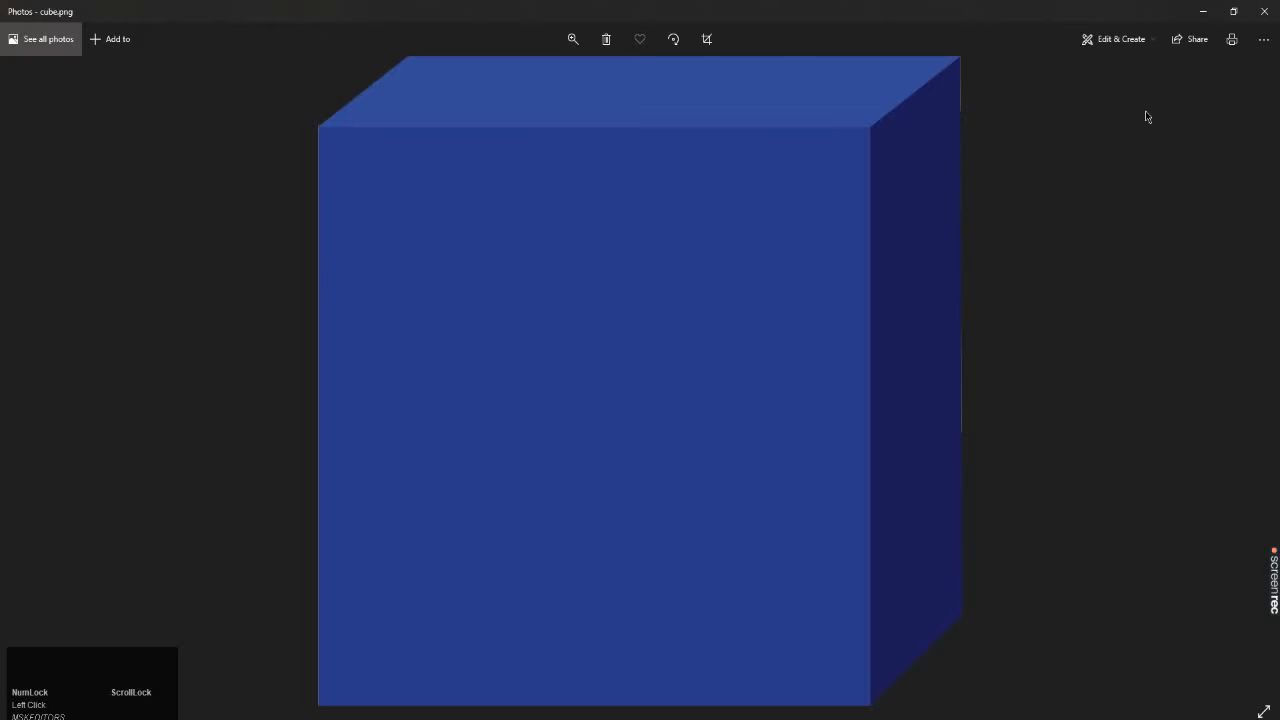
left_click(1264, 10)
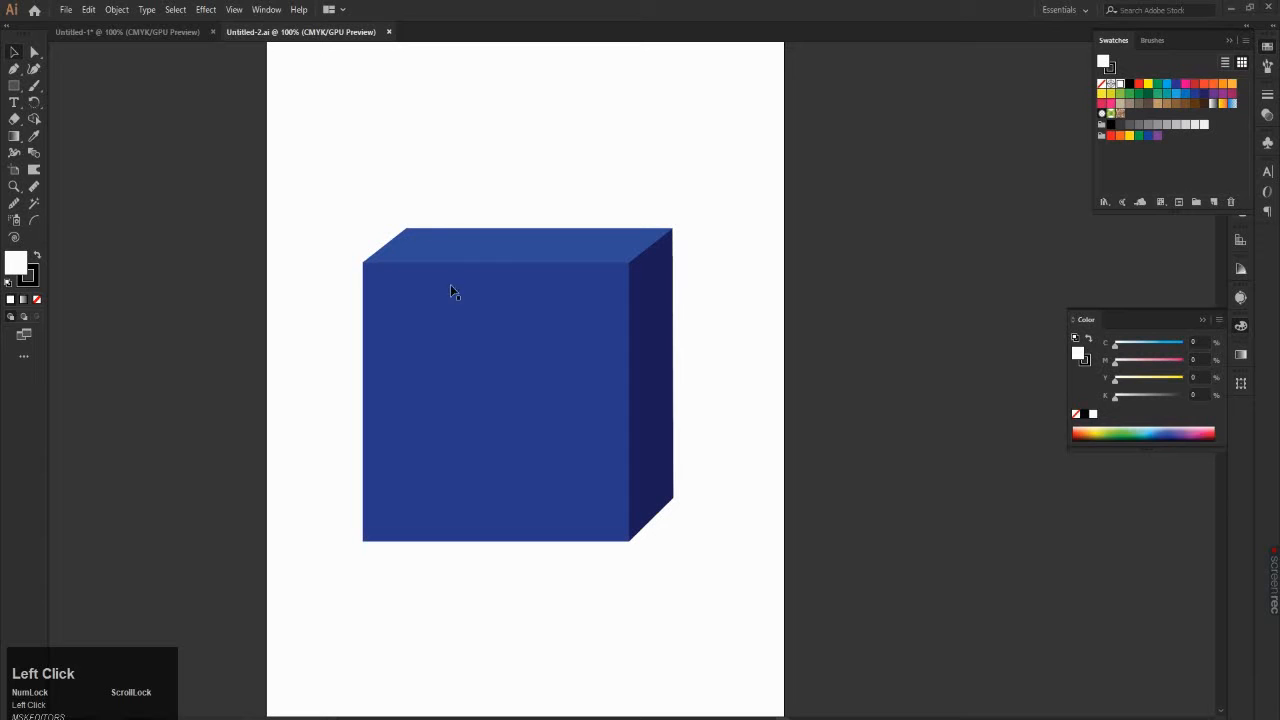
Step: Reopen cube.png from the desktop in Photos and examine the cube's edges and faces up close before restoring the full view
left_click(1231, 7)
double_click(68, 492)
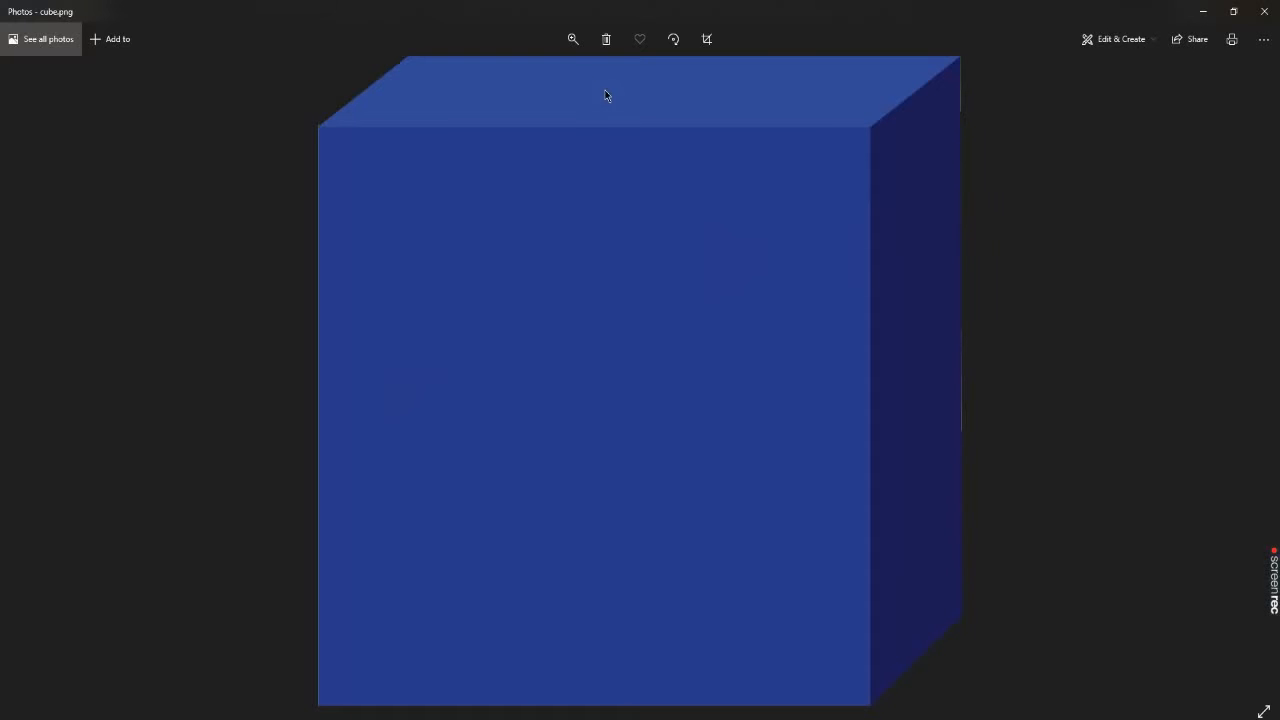
left_click(573, 39)
left_click_drag(511, 79, 551, 77)
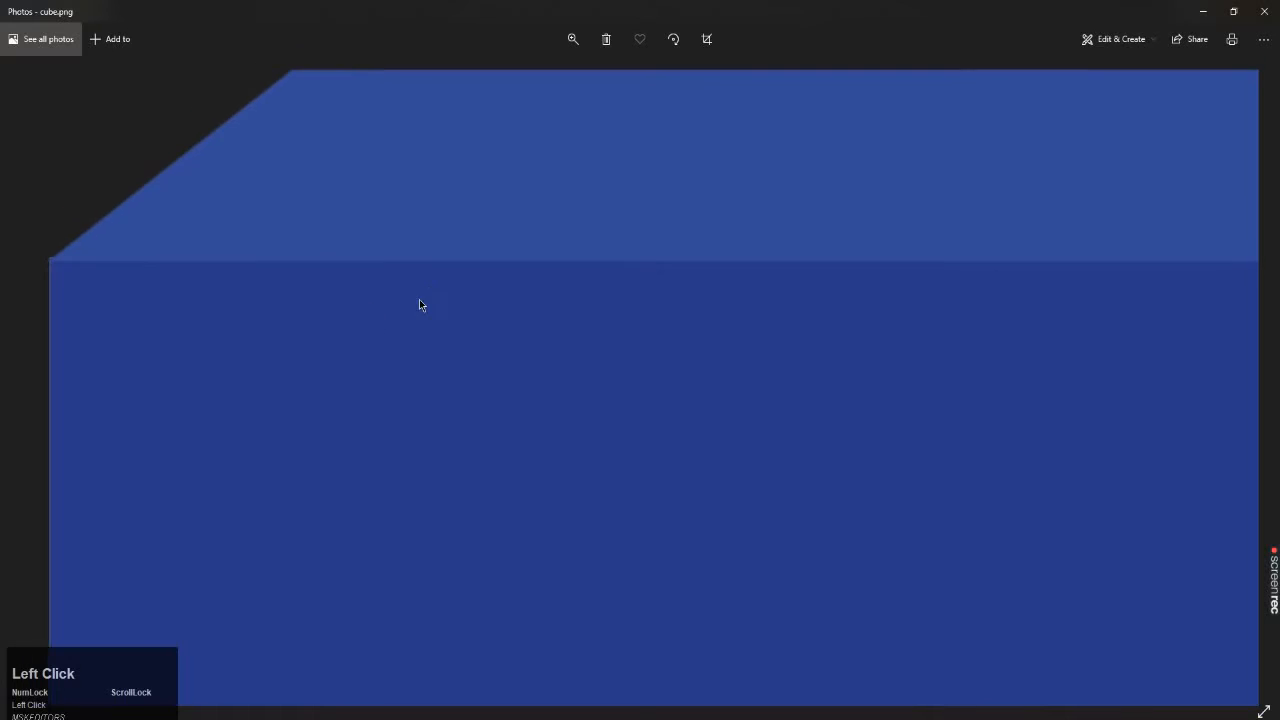
left_click(573, 39)
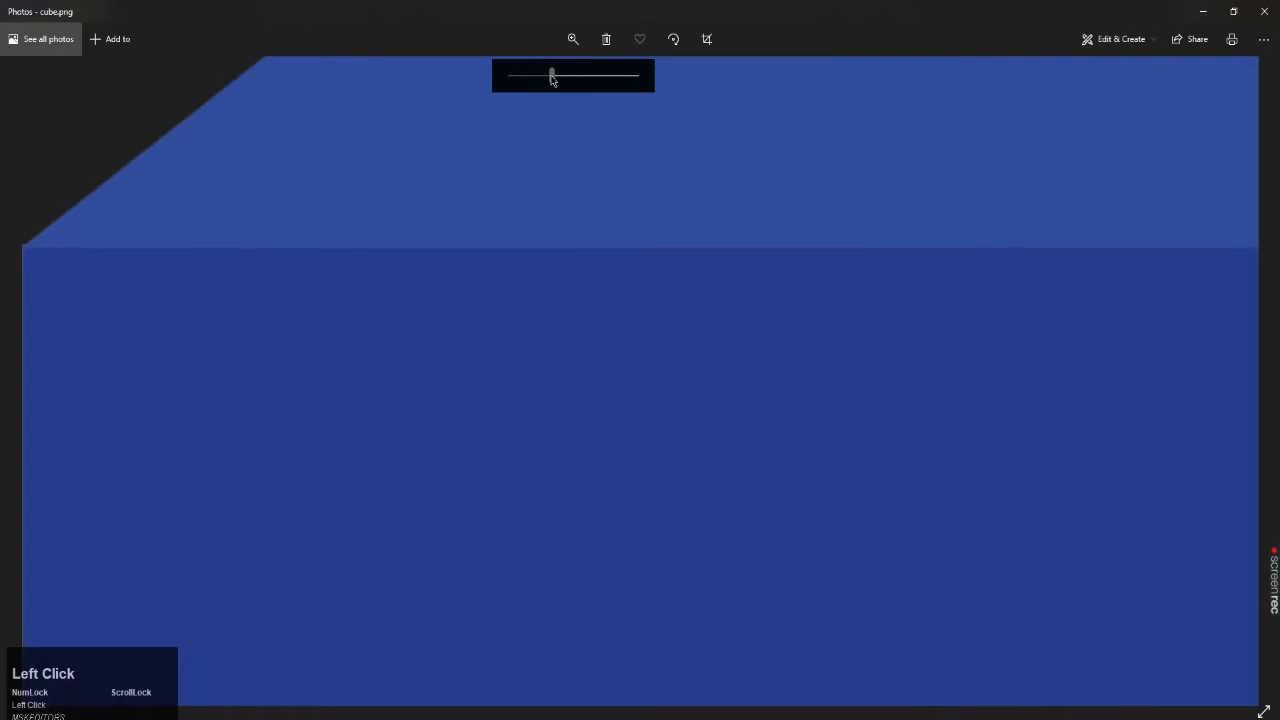
left_click_drag(551, 77, 603, 81)
left_click_drag(603, 135, 604, 382)
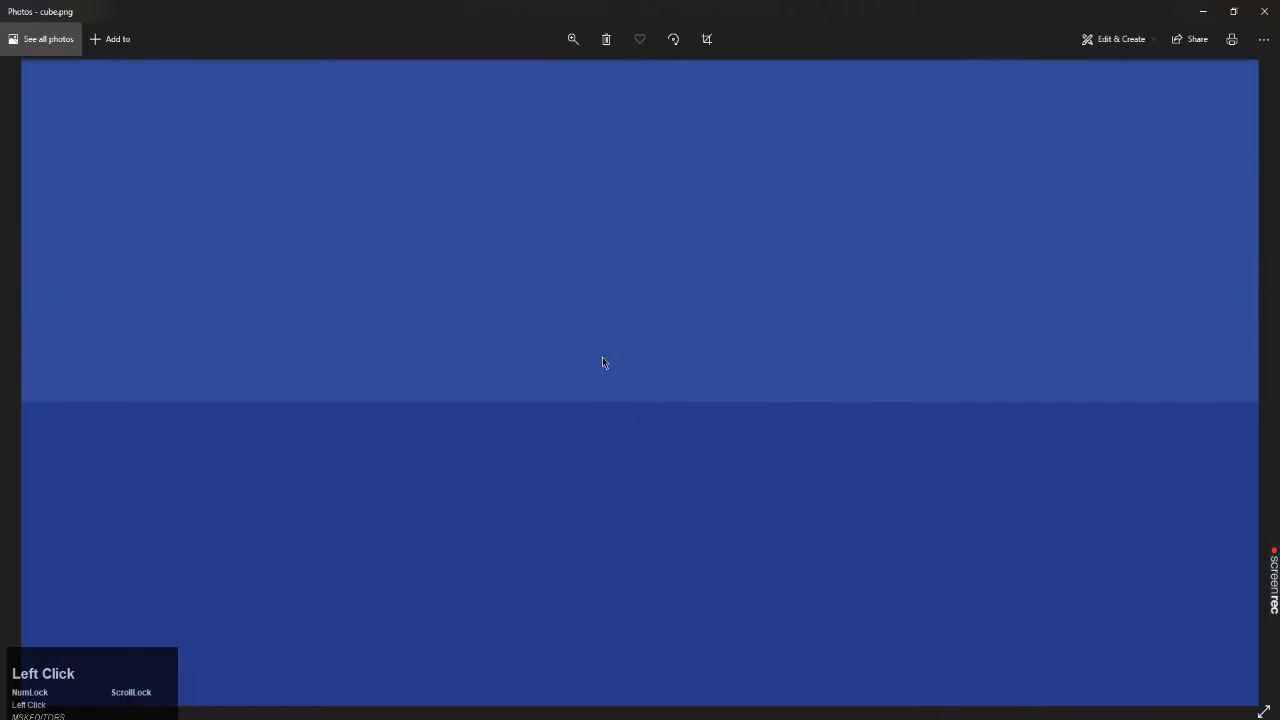
left_click(573, 39)
left_click_drag(603, 86, 451, 90)
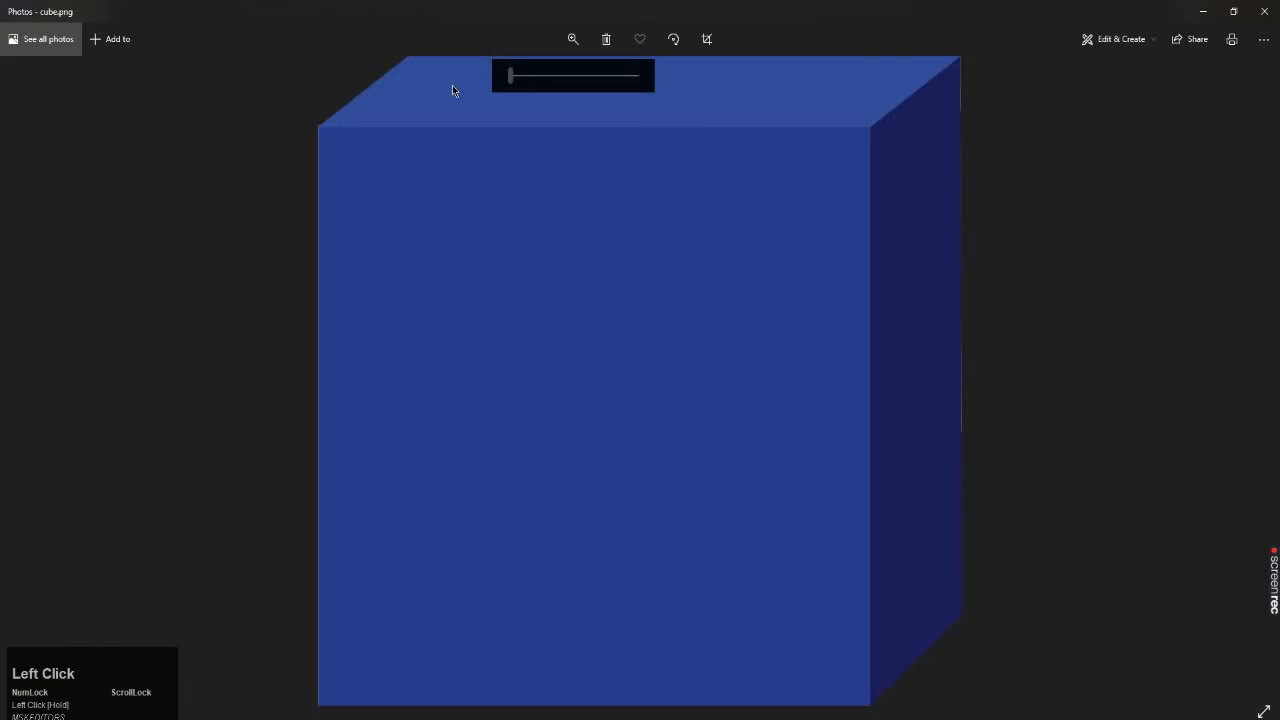
left_click(1031, 151)
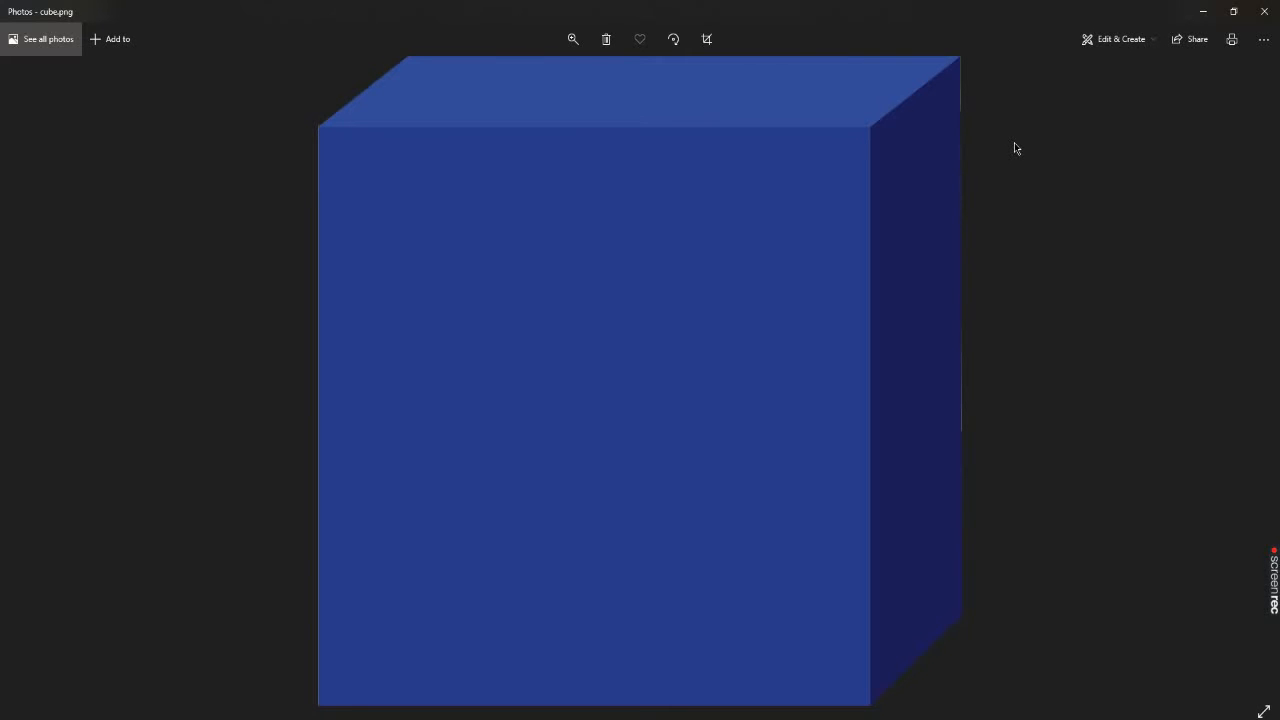
Step: Close the cube.png preview in Photos and refresh the Windows desktop
left_click(1264, 11)
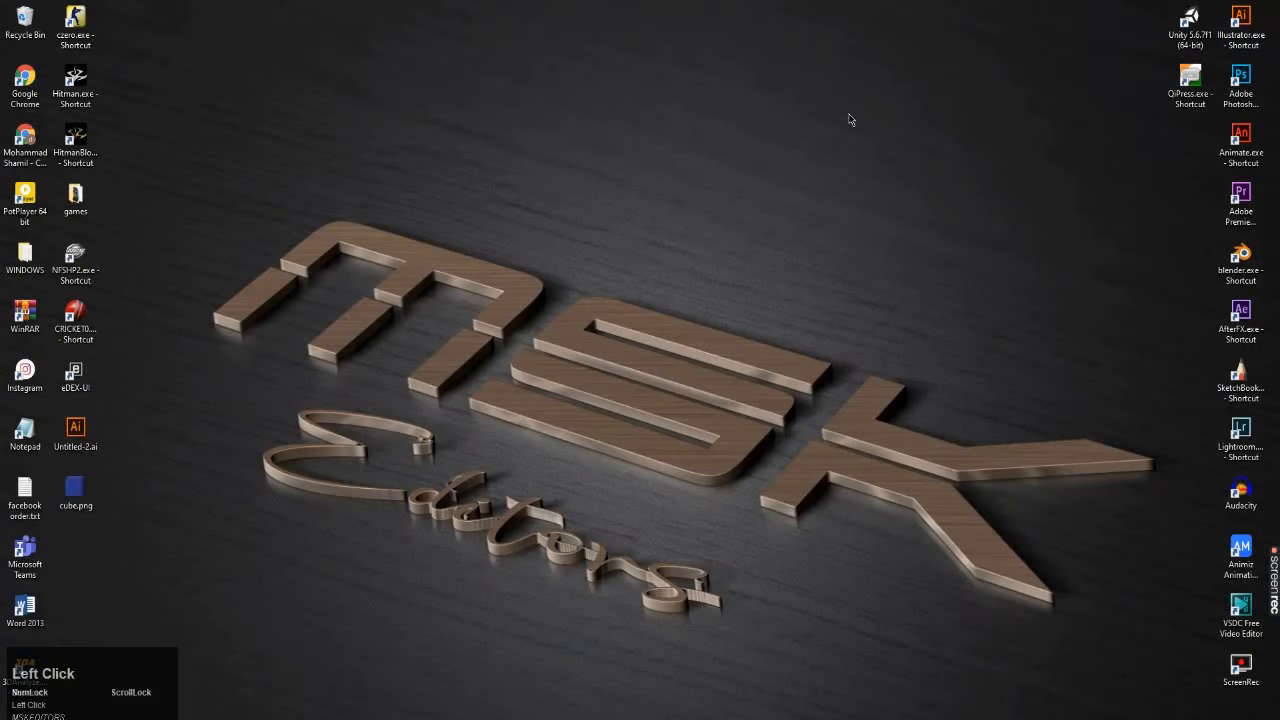
right_click(849, 116)
left_click(886, 155)
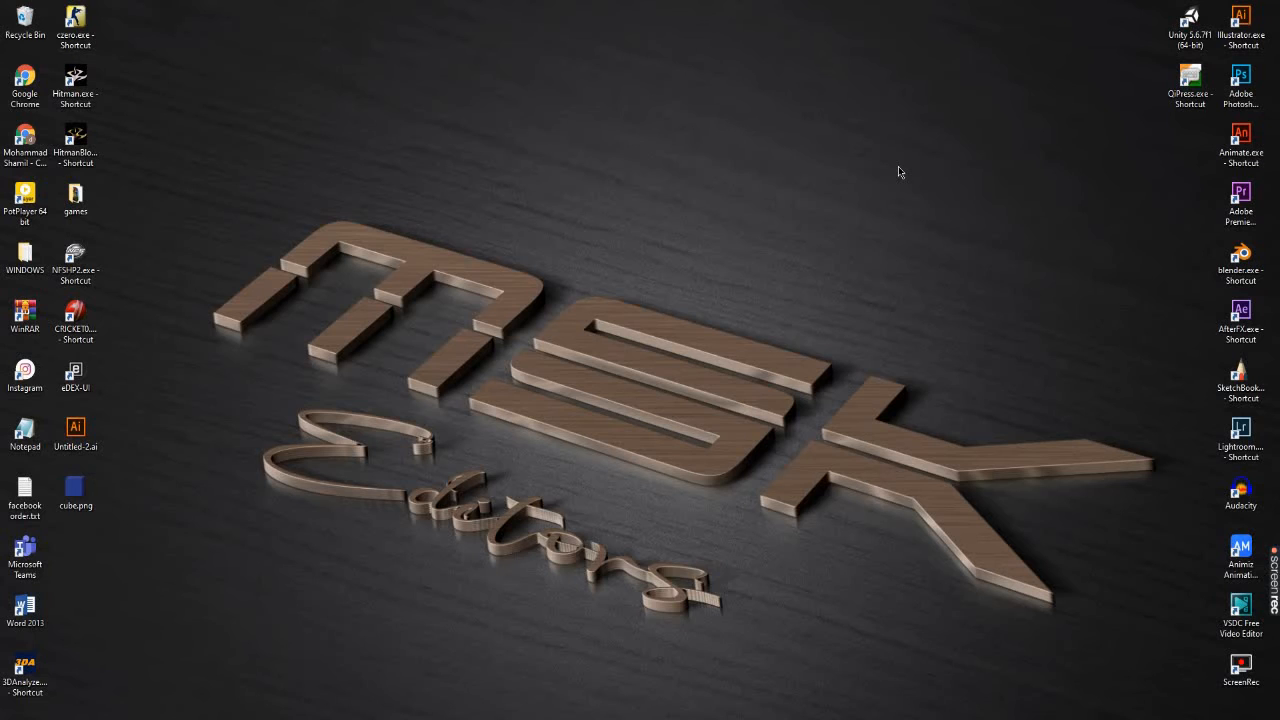
right_click(898, 172)
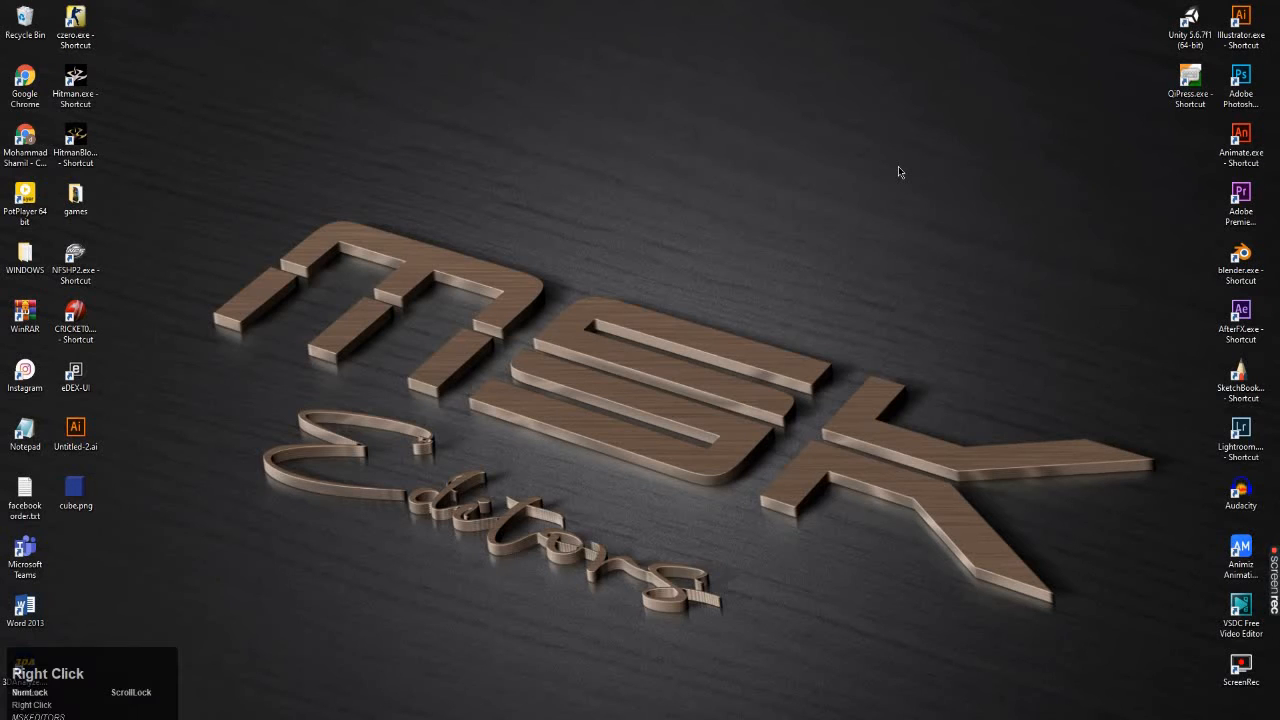
right_click(935, 207)
right_click(899, 82)
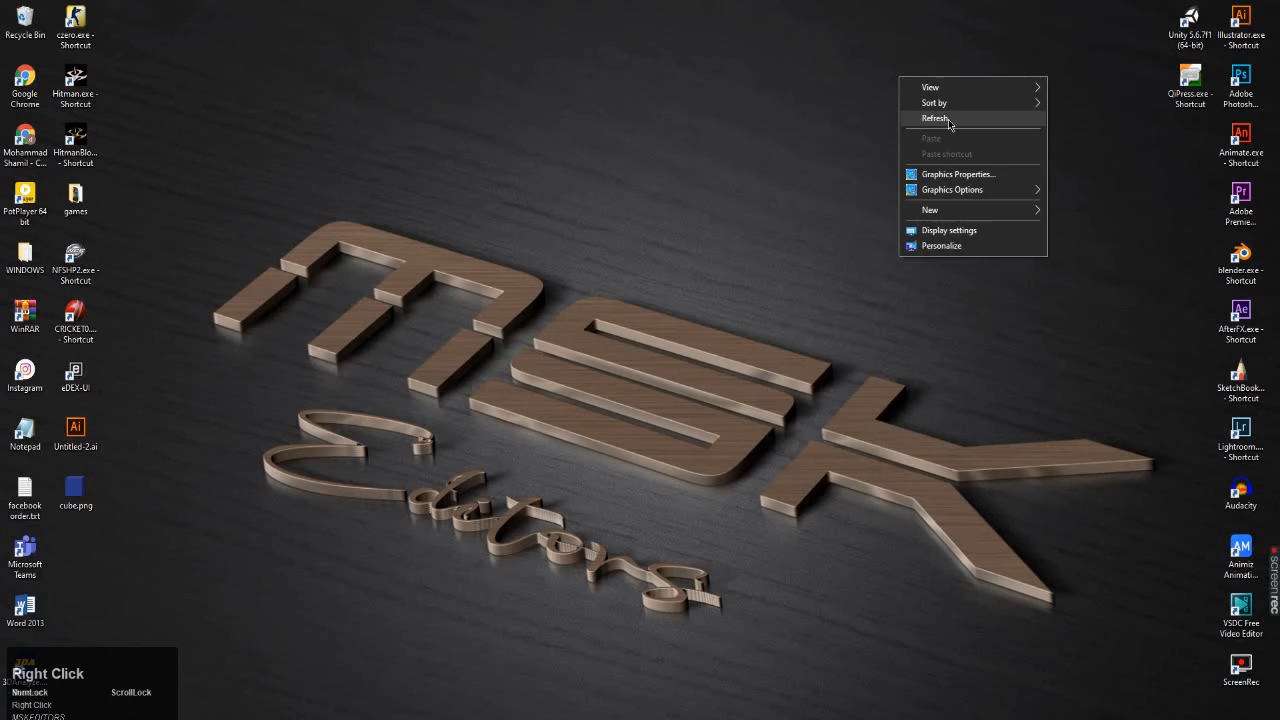
left_click(955, 120)
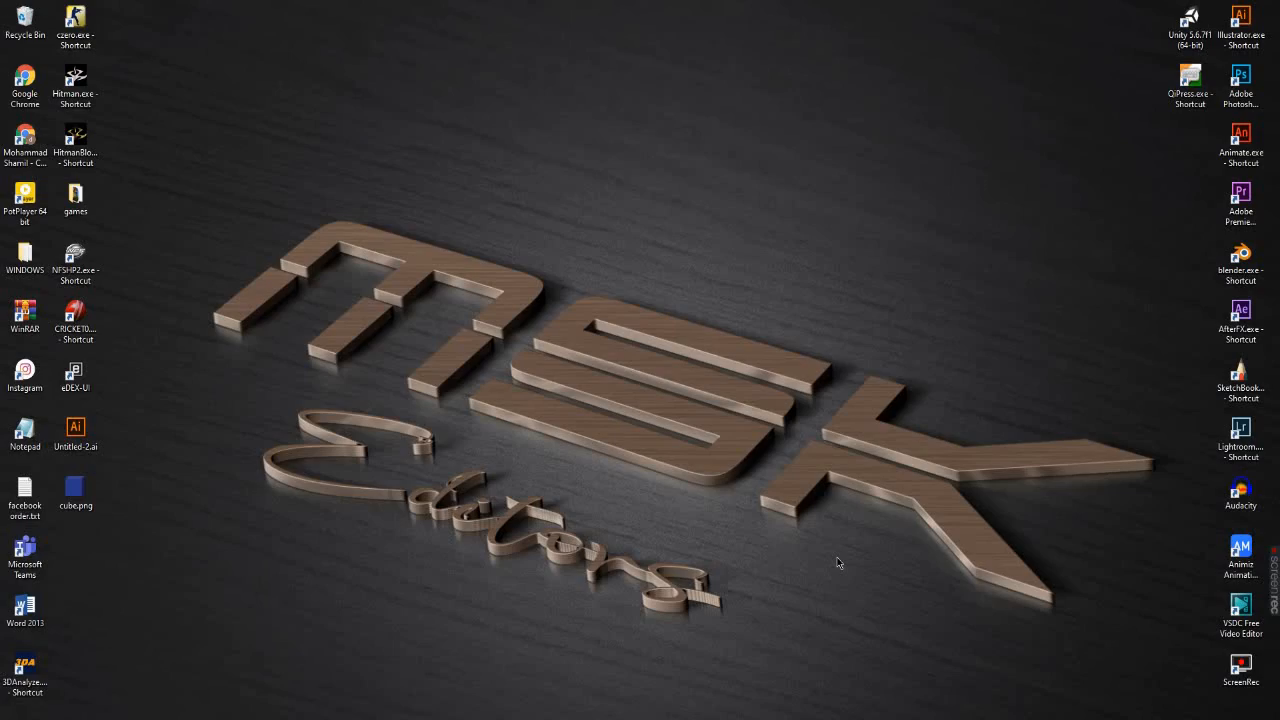
mouse_move(1272, 590)
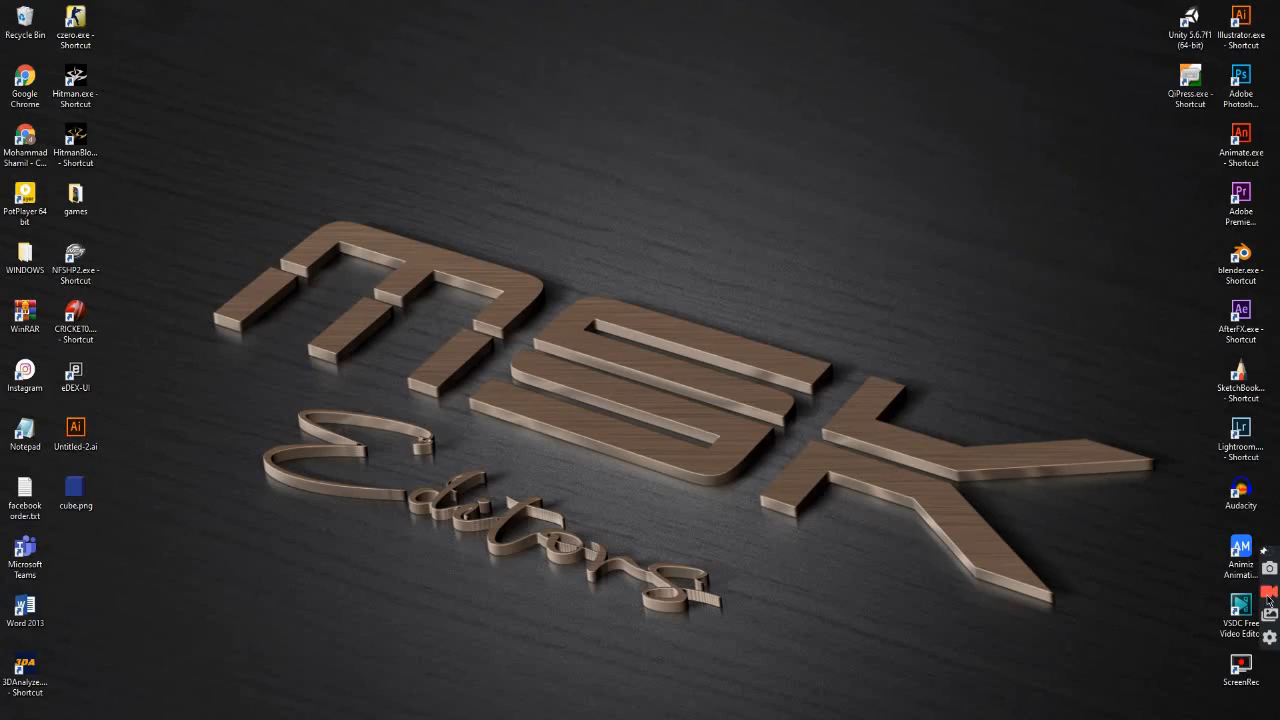